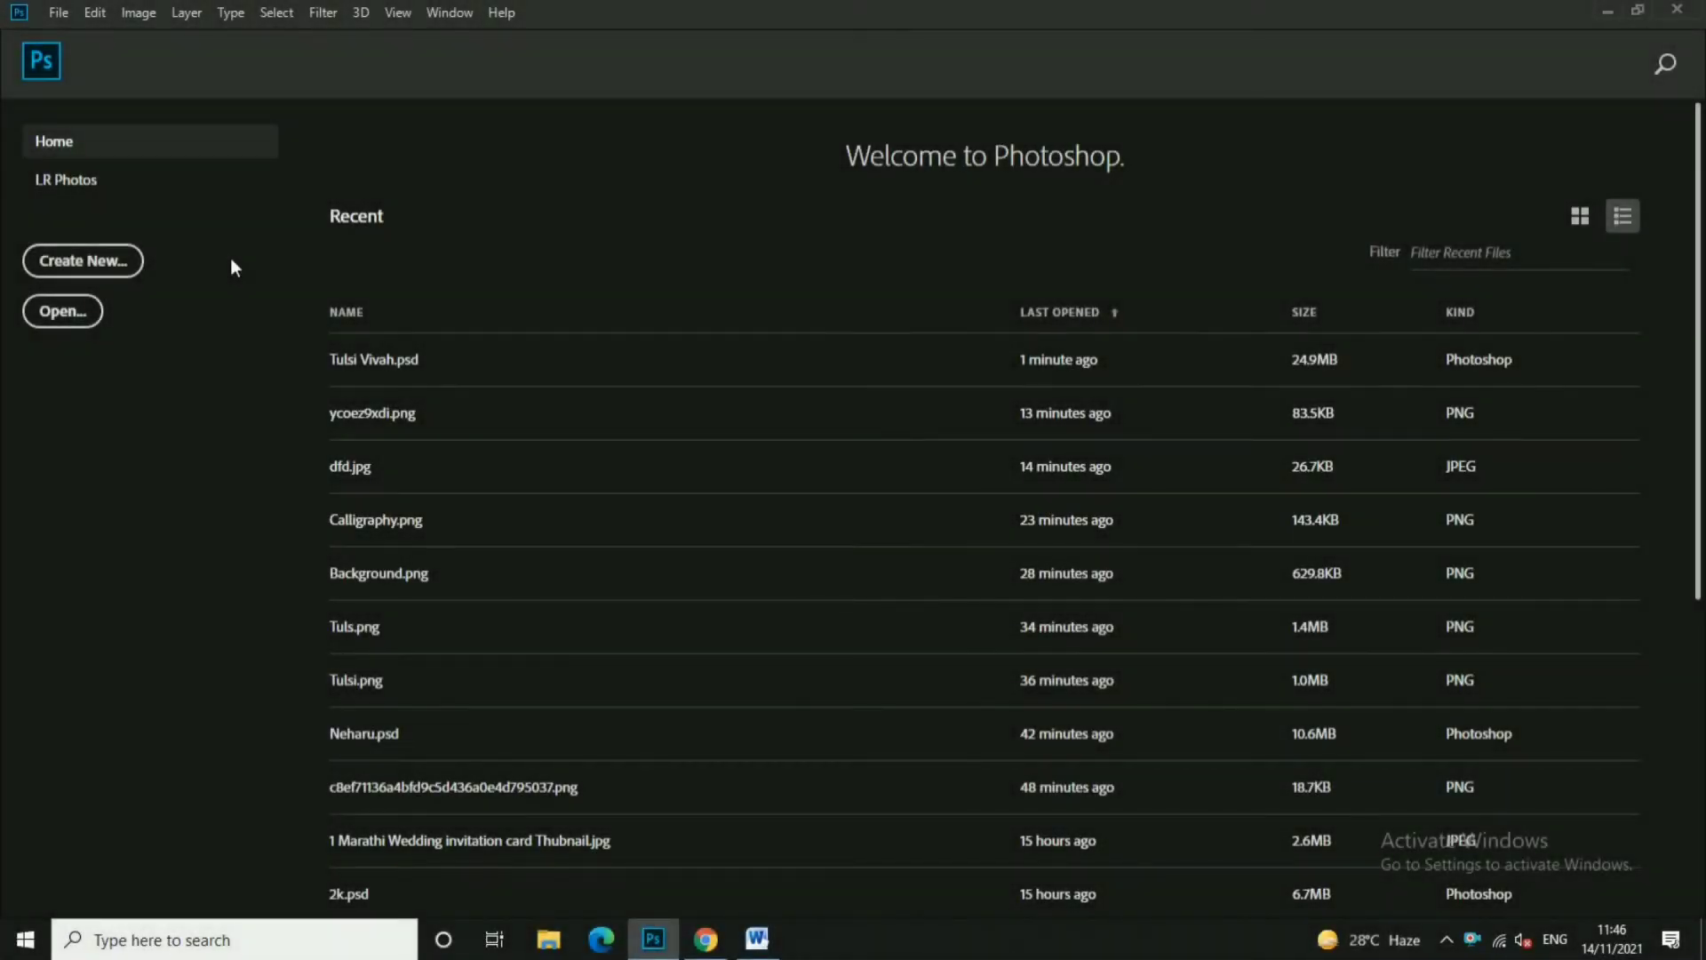
- Create a new document 'tulsi Vivah 2021' at 2000 × 2700 px, 300 ppi
click(57, 15)
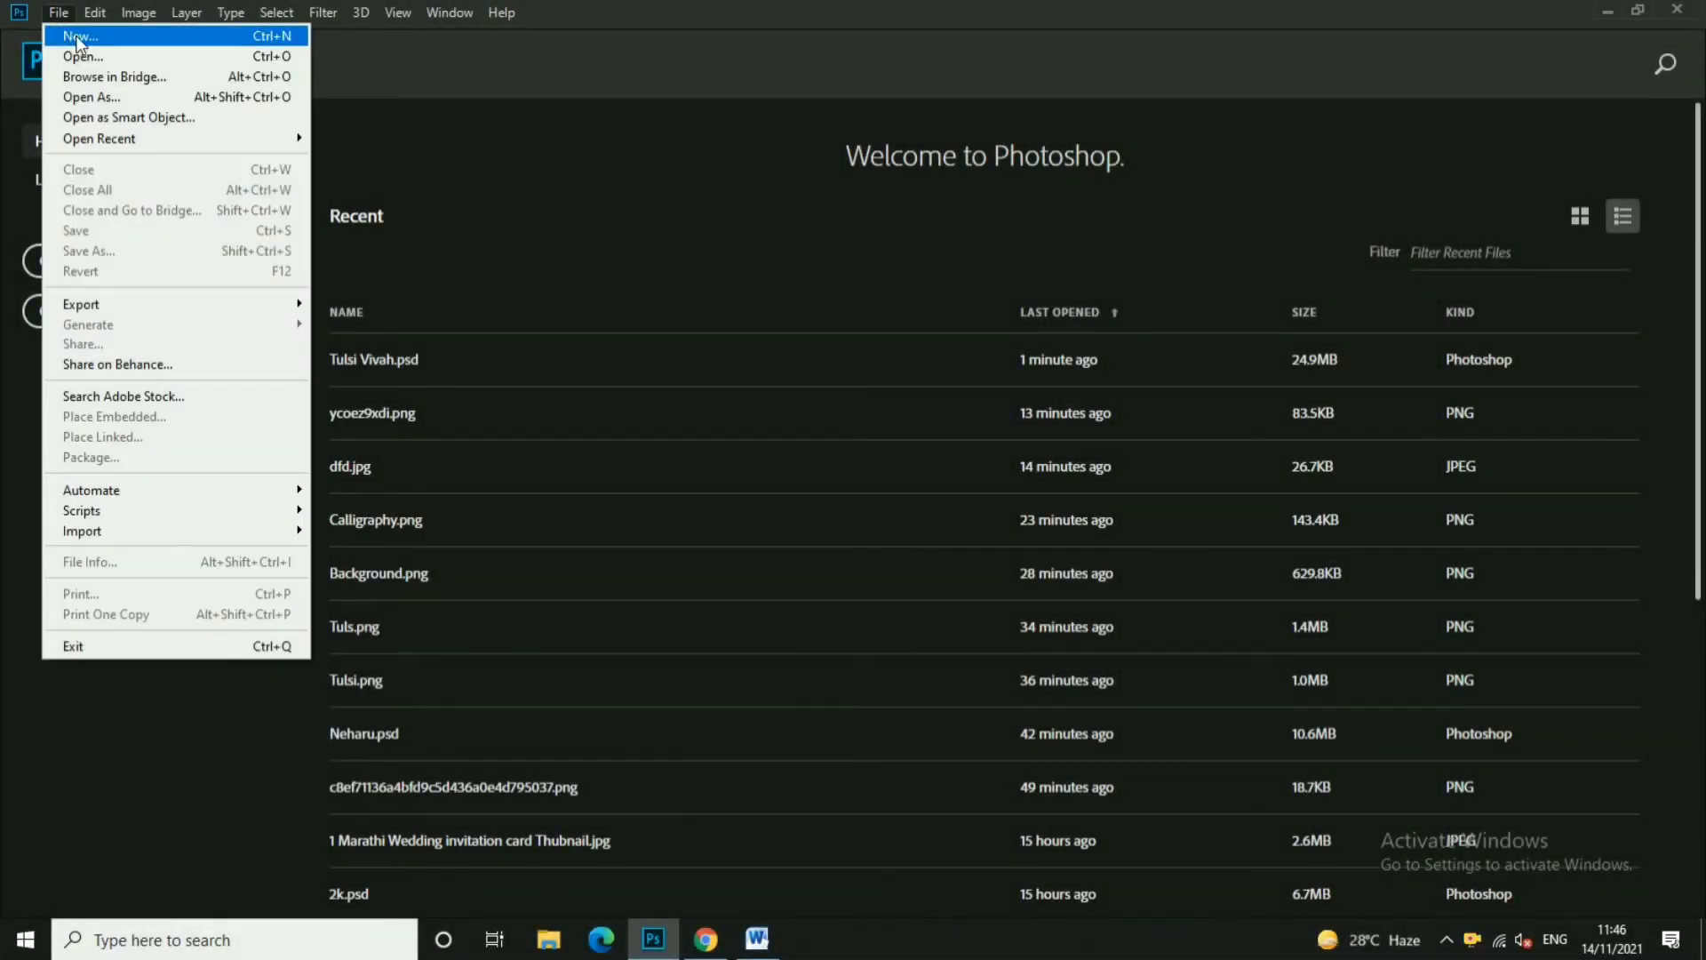
click(79, 38)
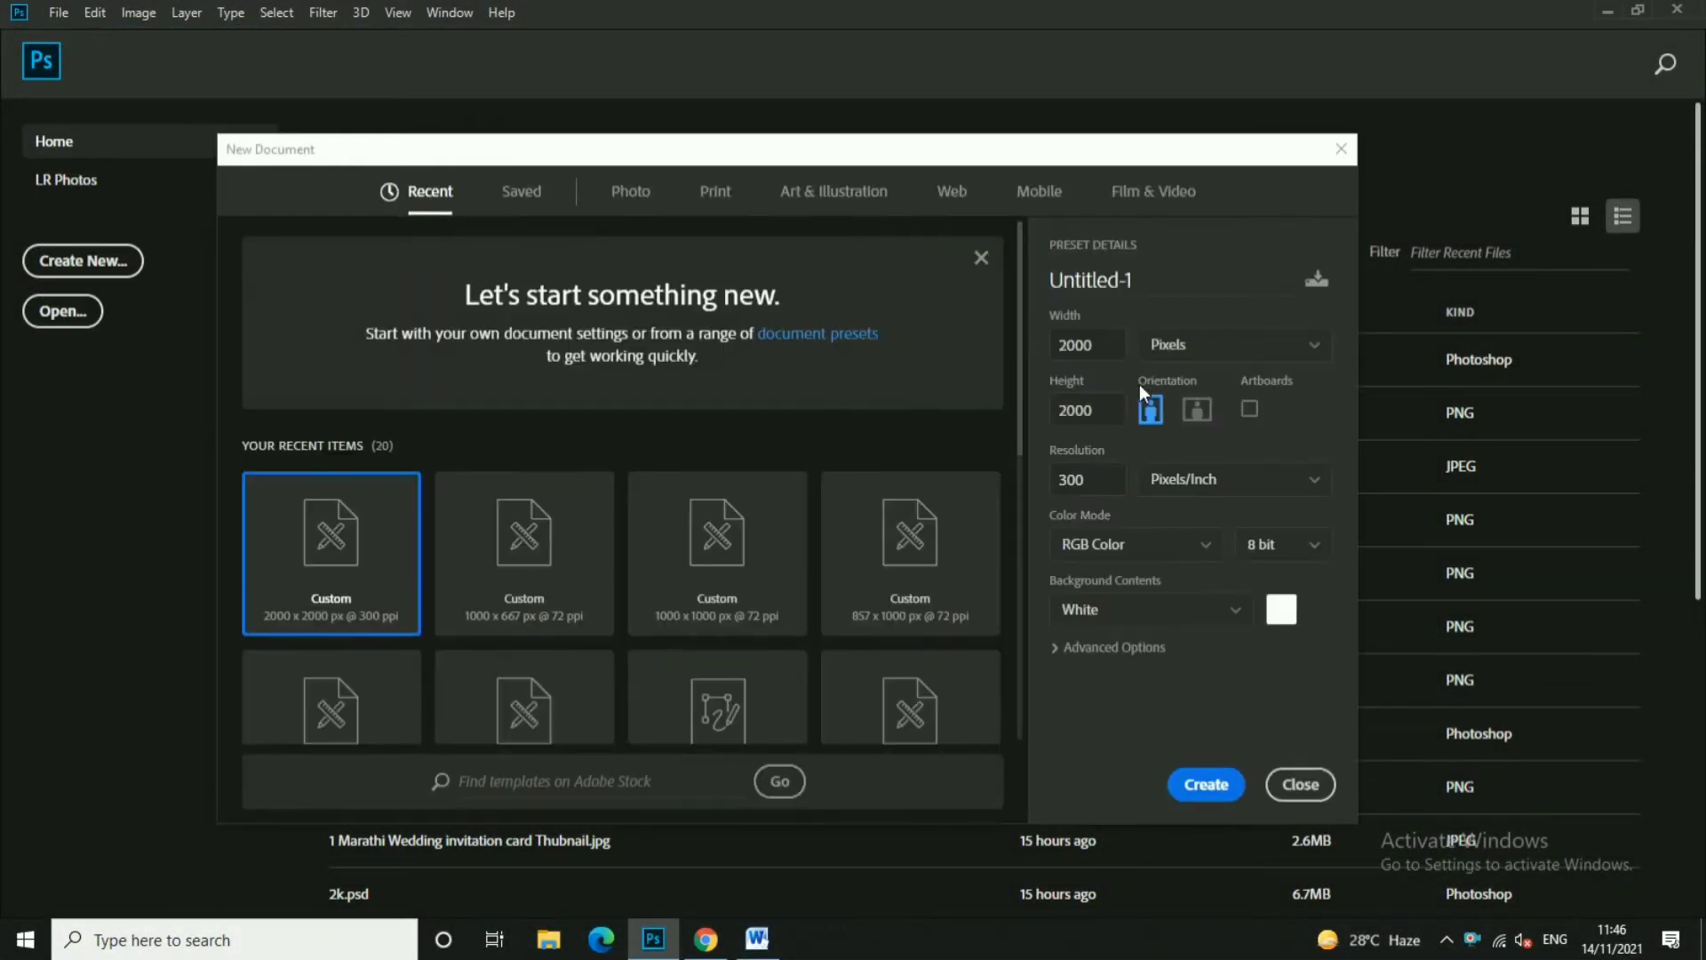
click(1142, 262)
text(tul)
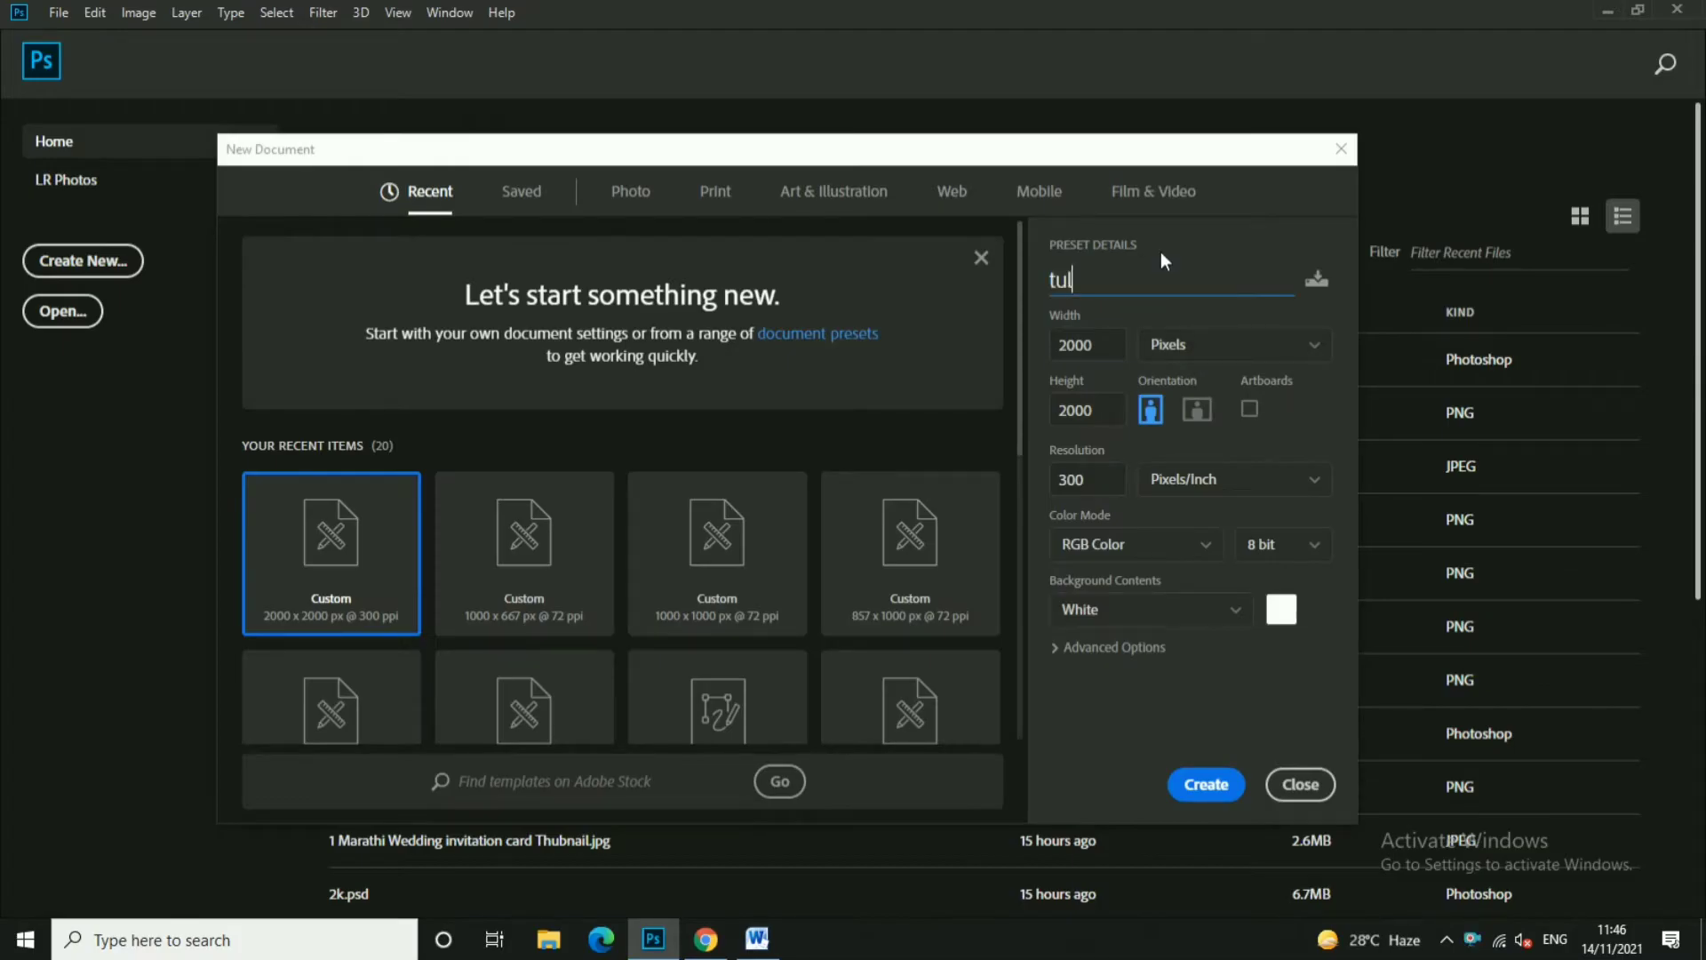
text(si Vivah 2021)
click(1235, 344)
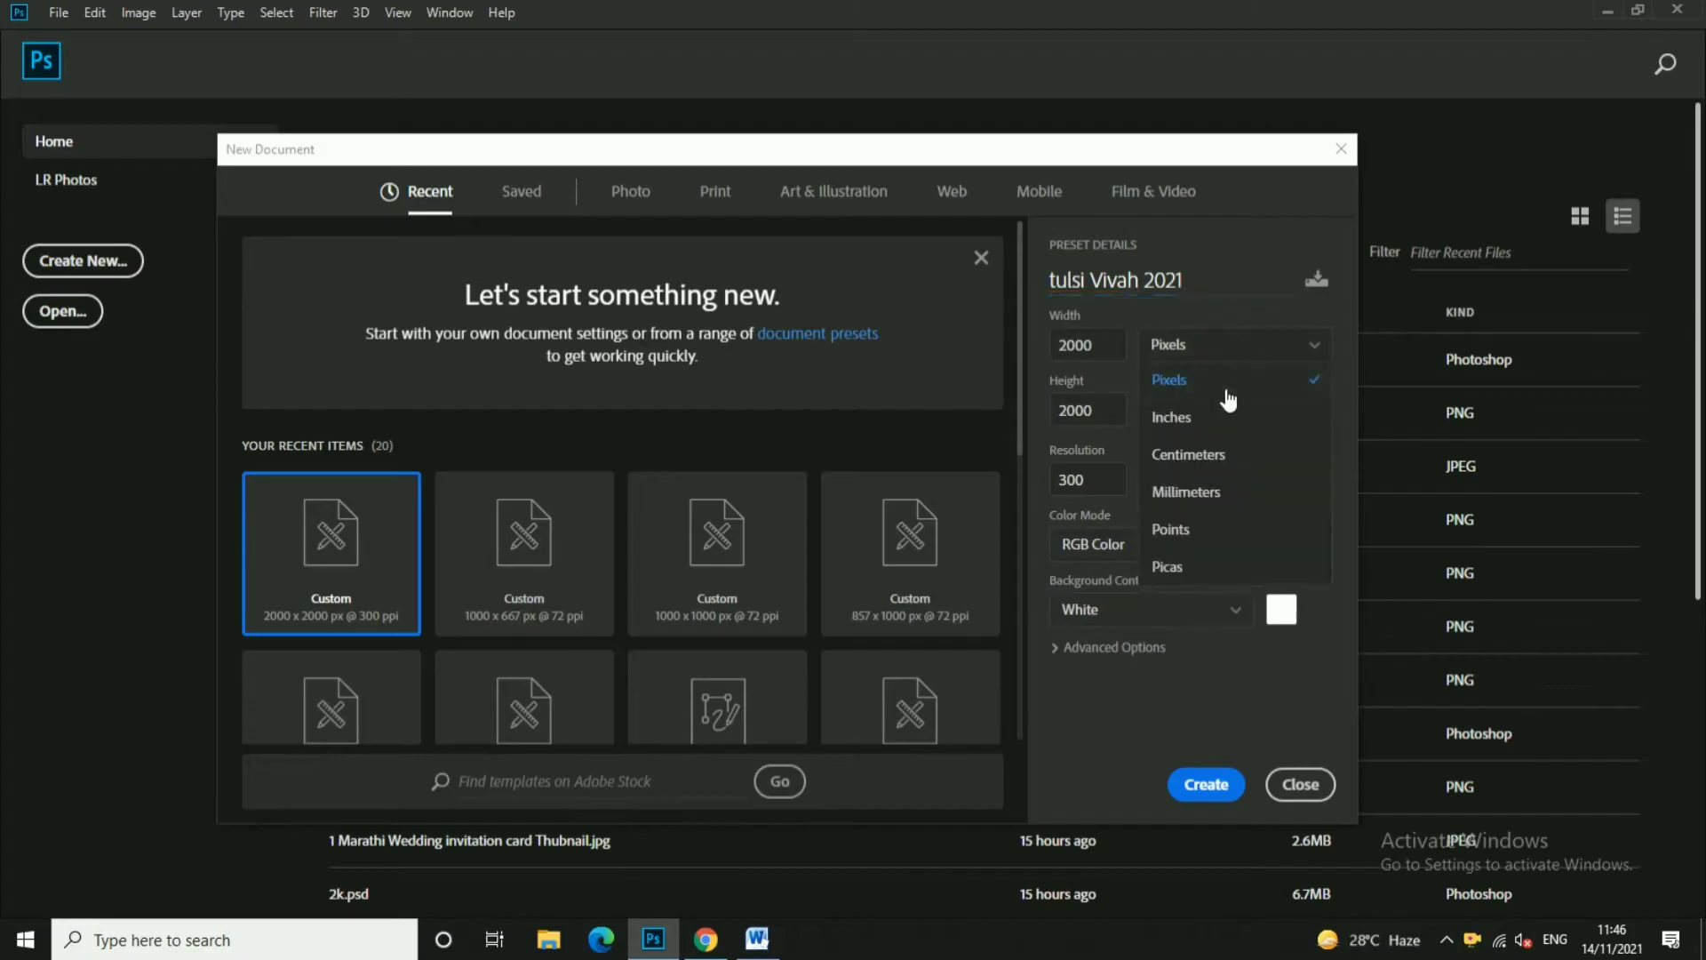
click(1227, 397)
click(1110, 357)
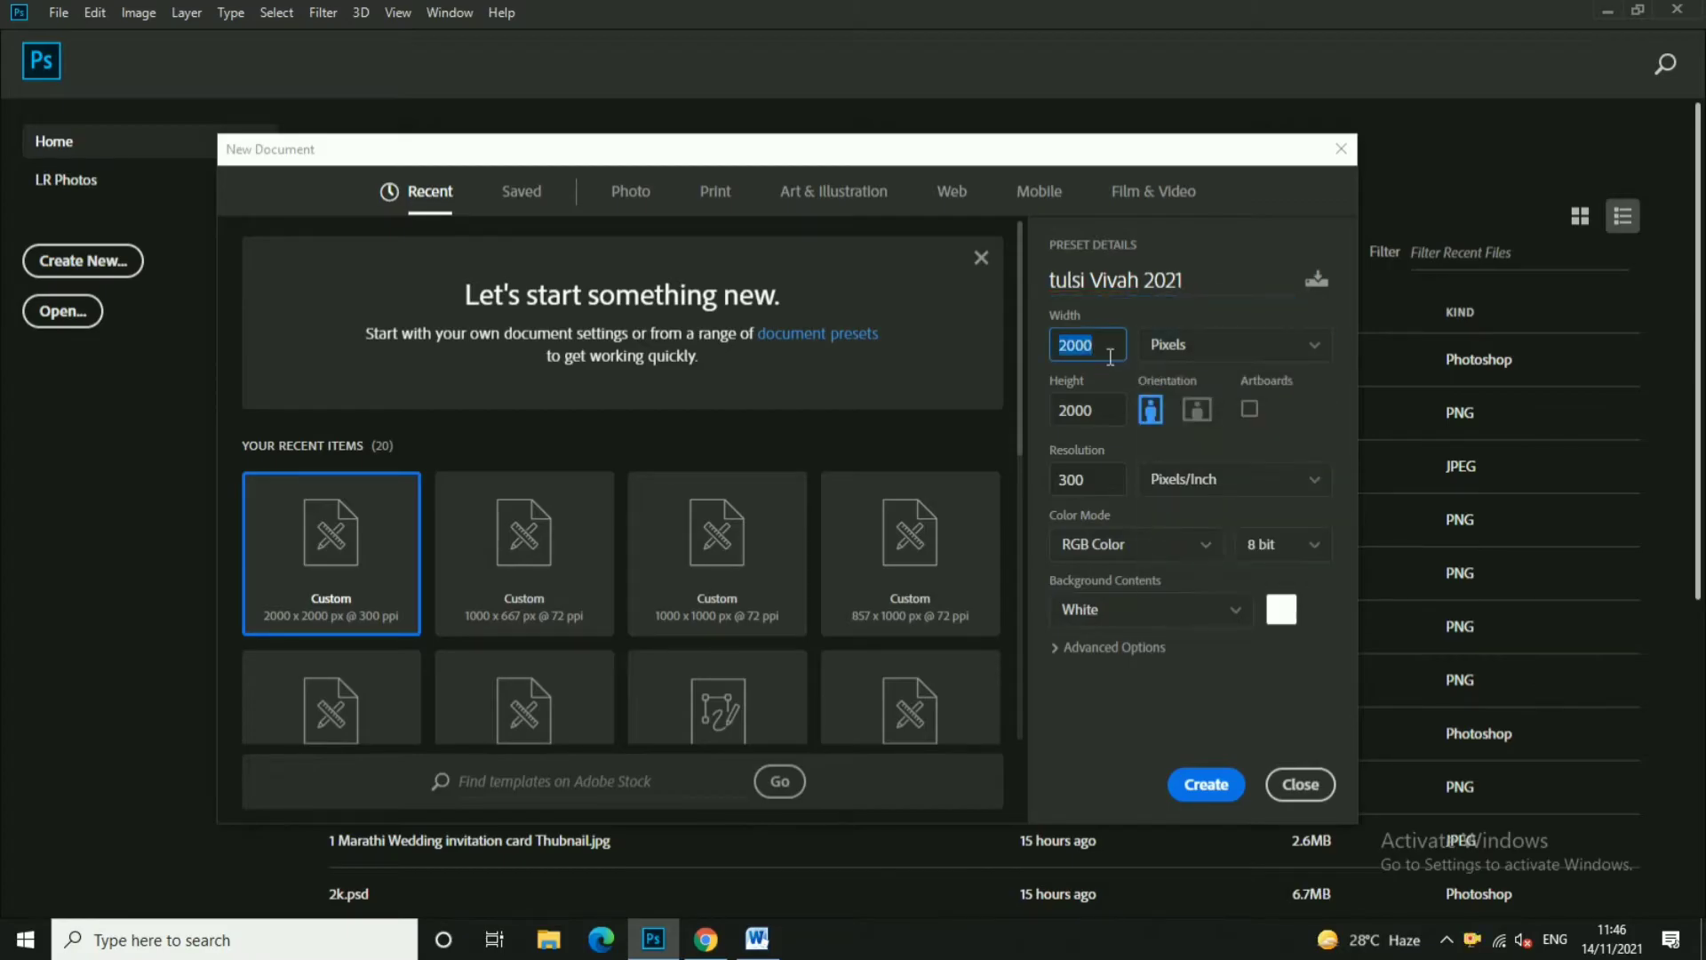
click(1108, 414)
text(2700)
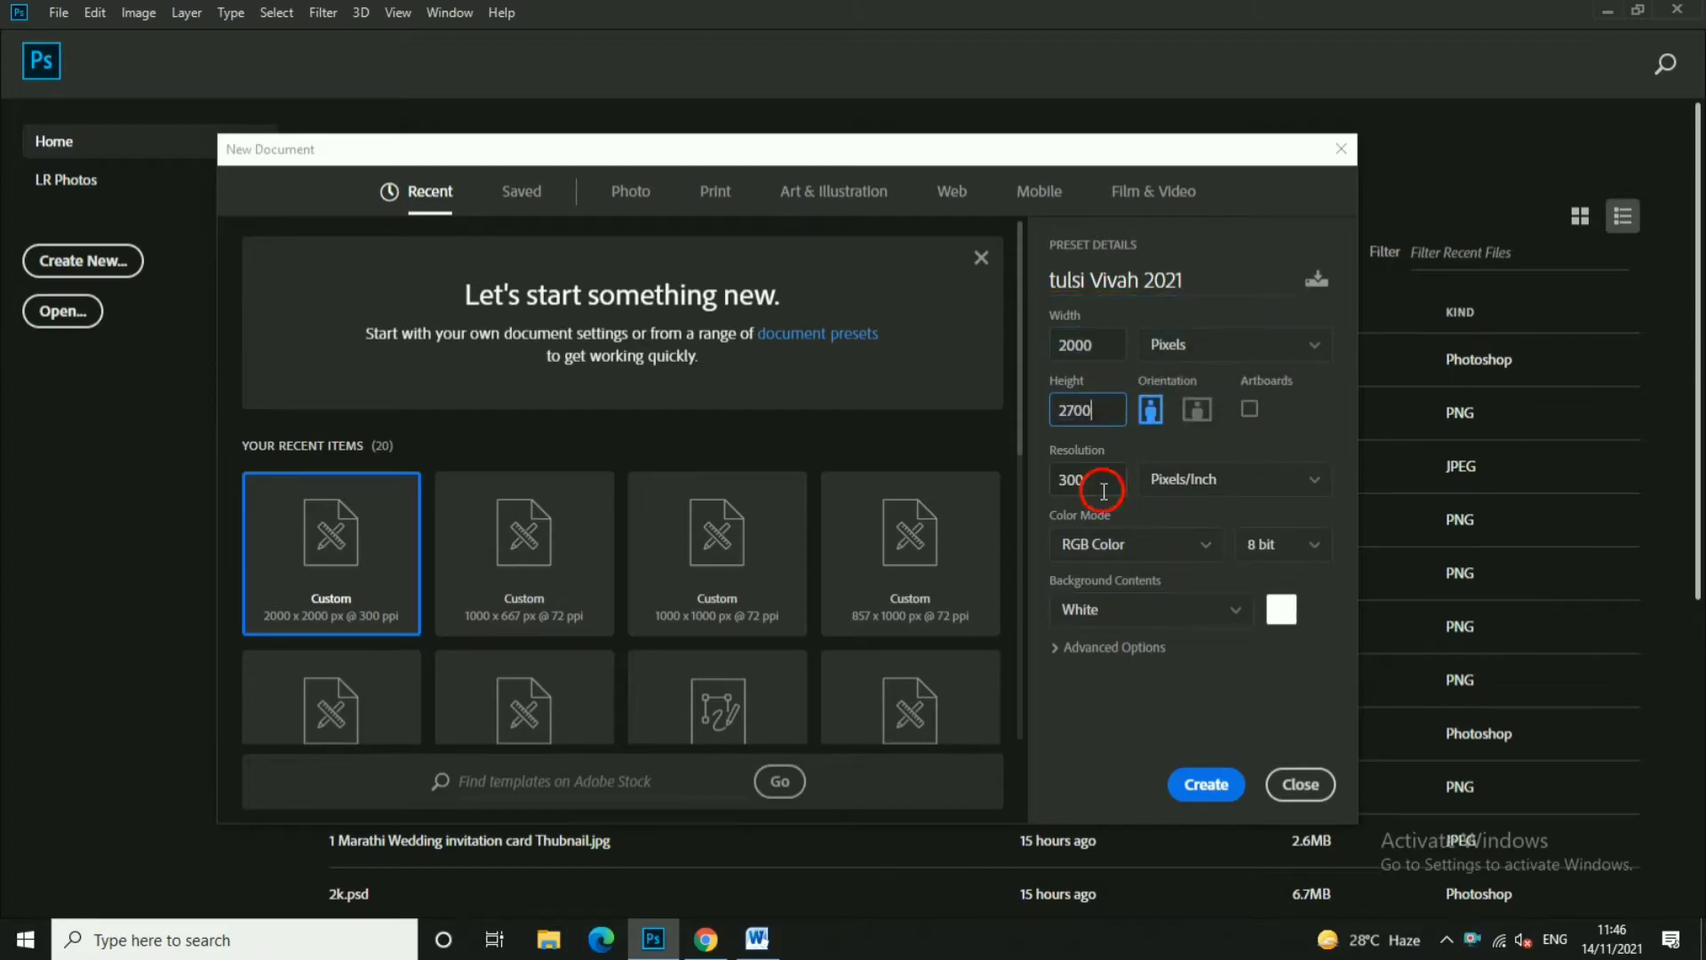
click(1104, 492)
text(3)
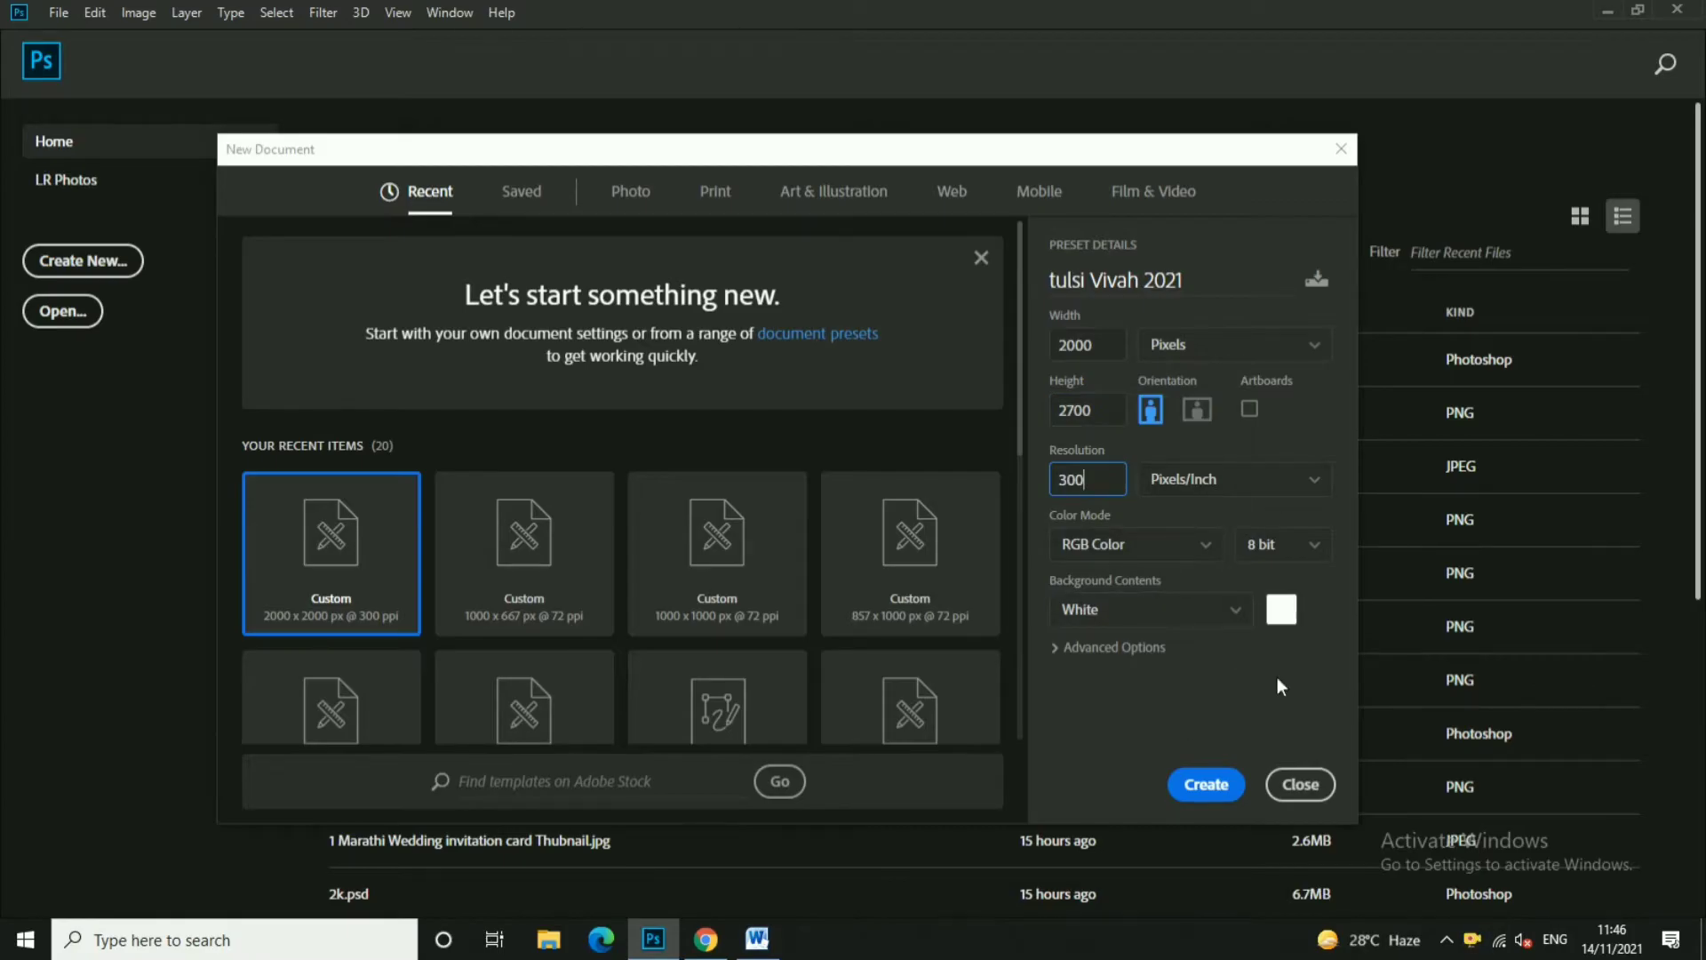
click(1212, 796)
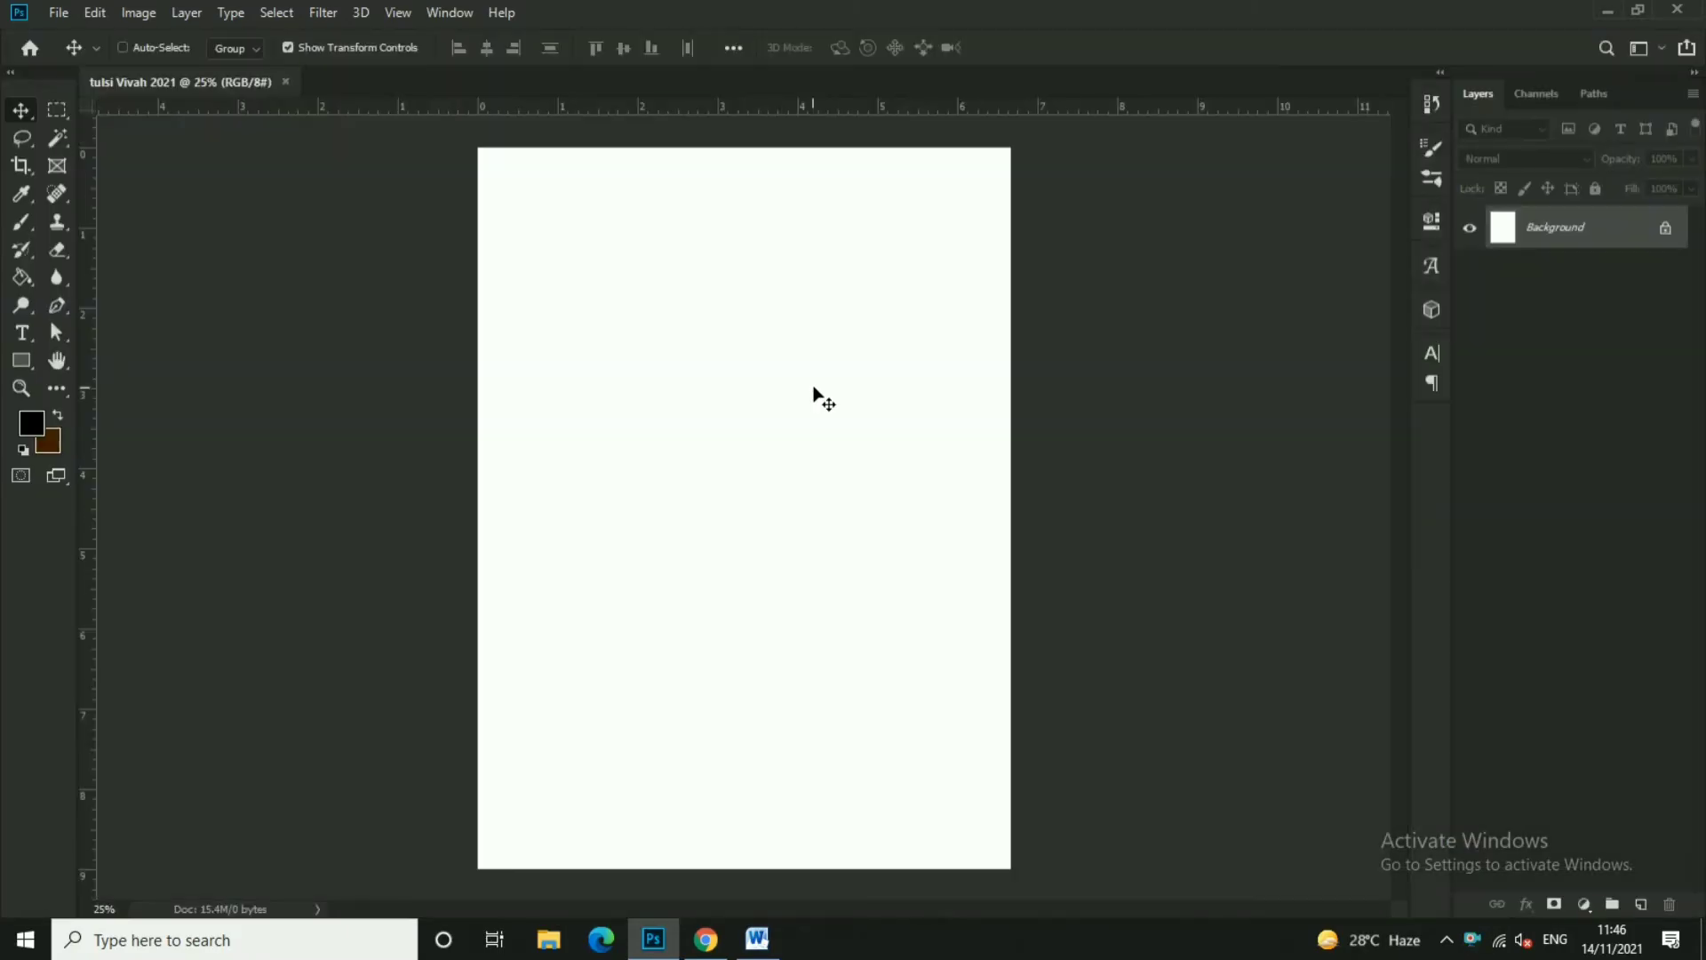
- Add Layer 1 above the Background and fill it entirely with black using the Paint Bucket
key(ctrl+plus)
key(ctrl+shift+alt+n)
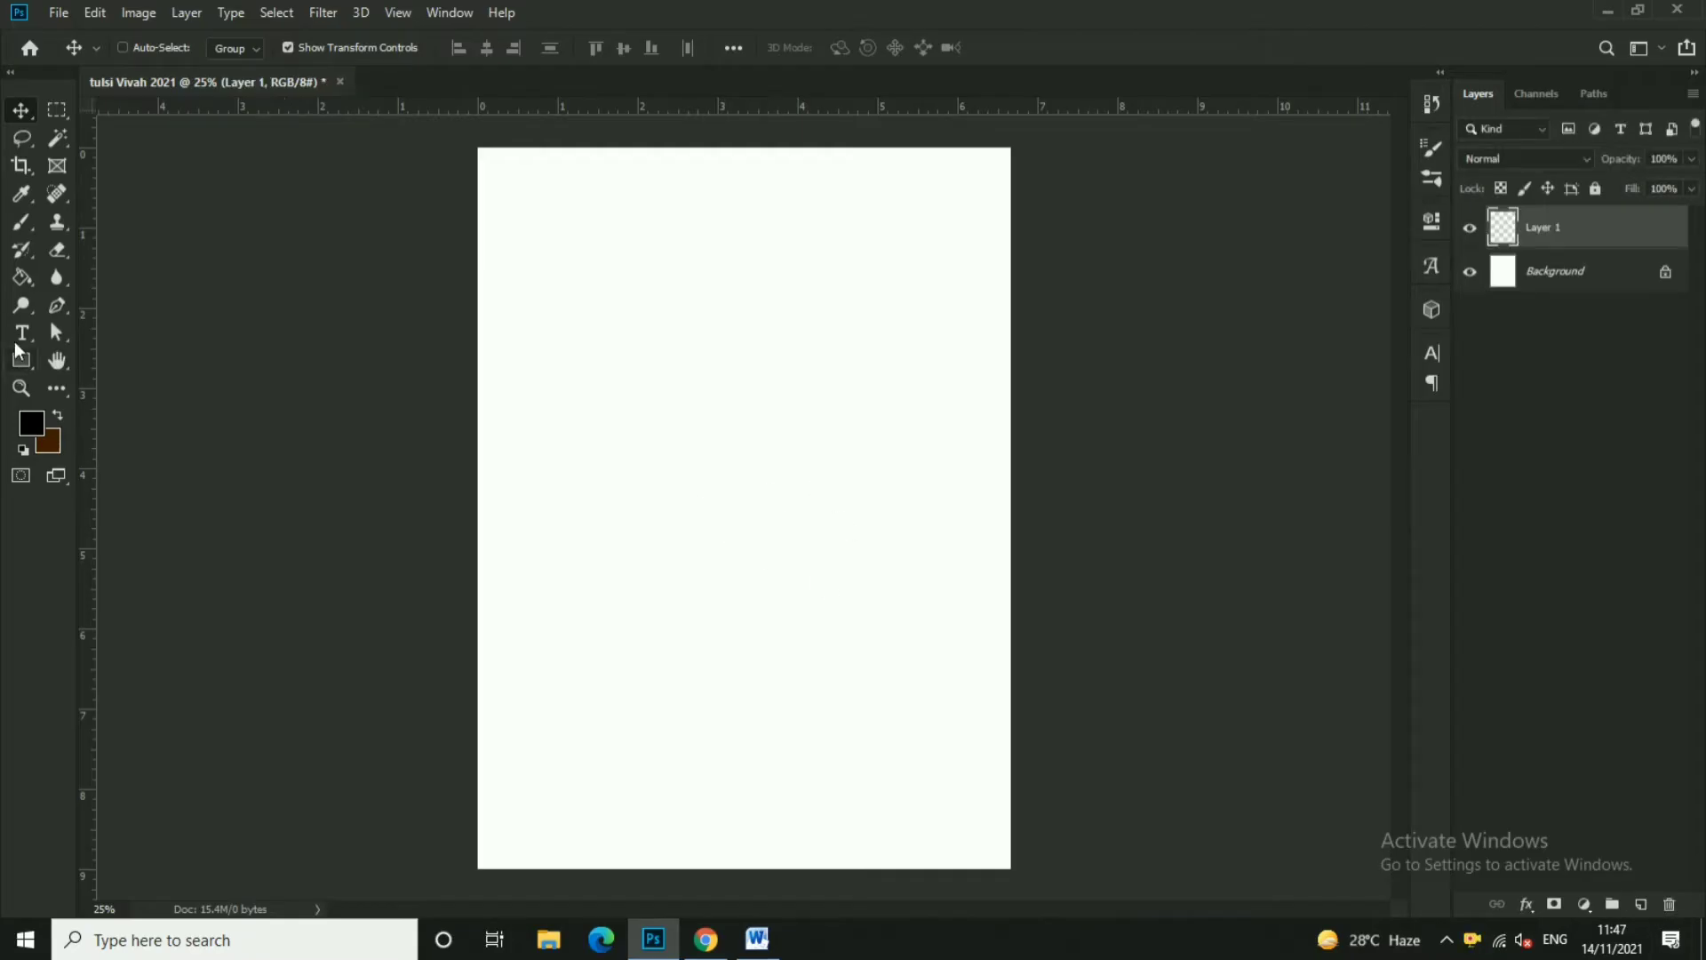
click(22, 276)
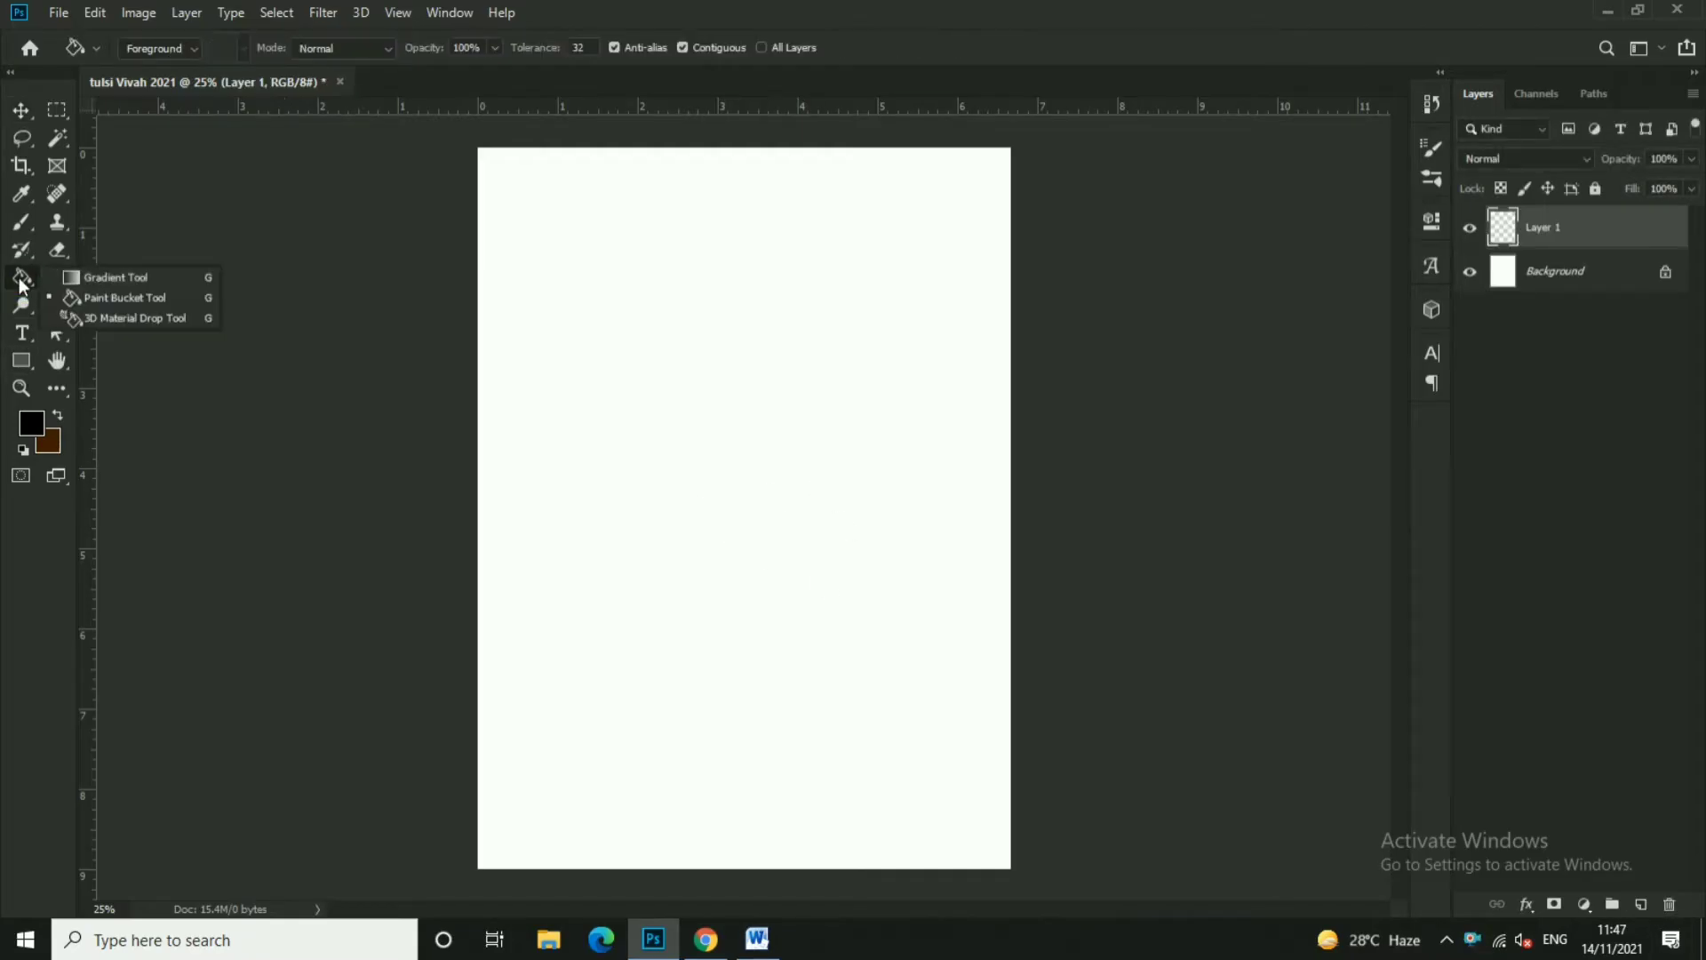
click(118, 298)
click(31, 423)
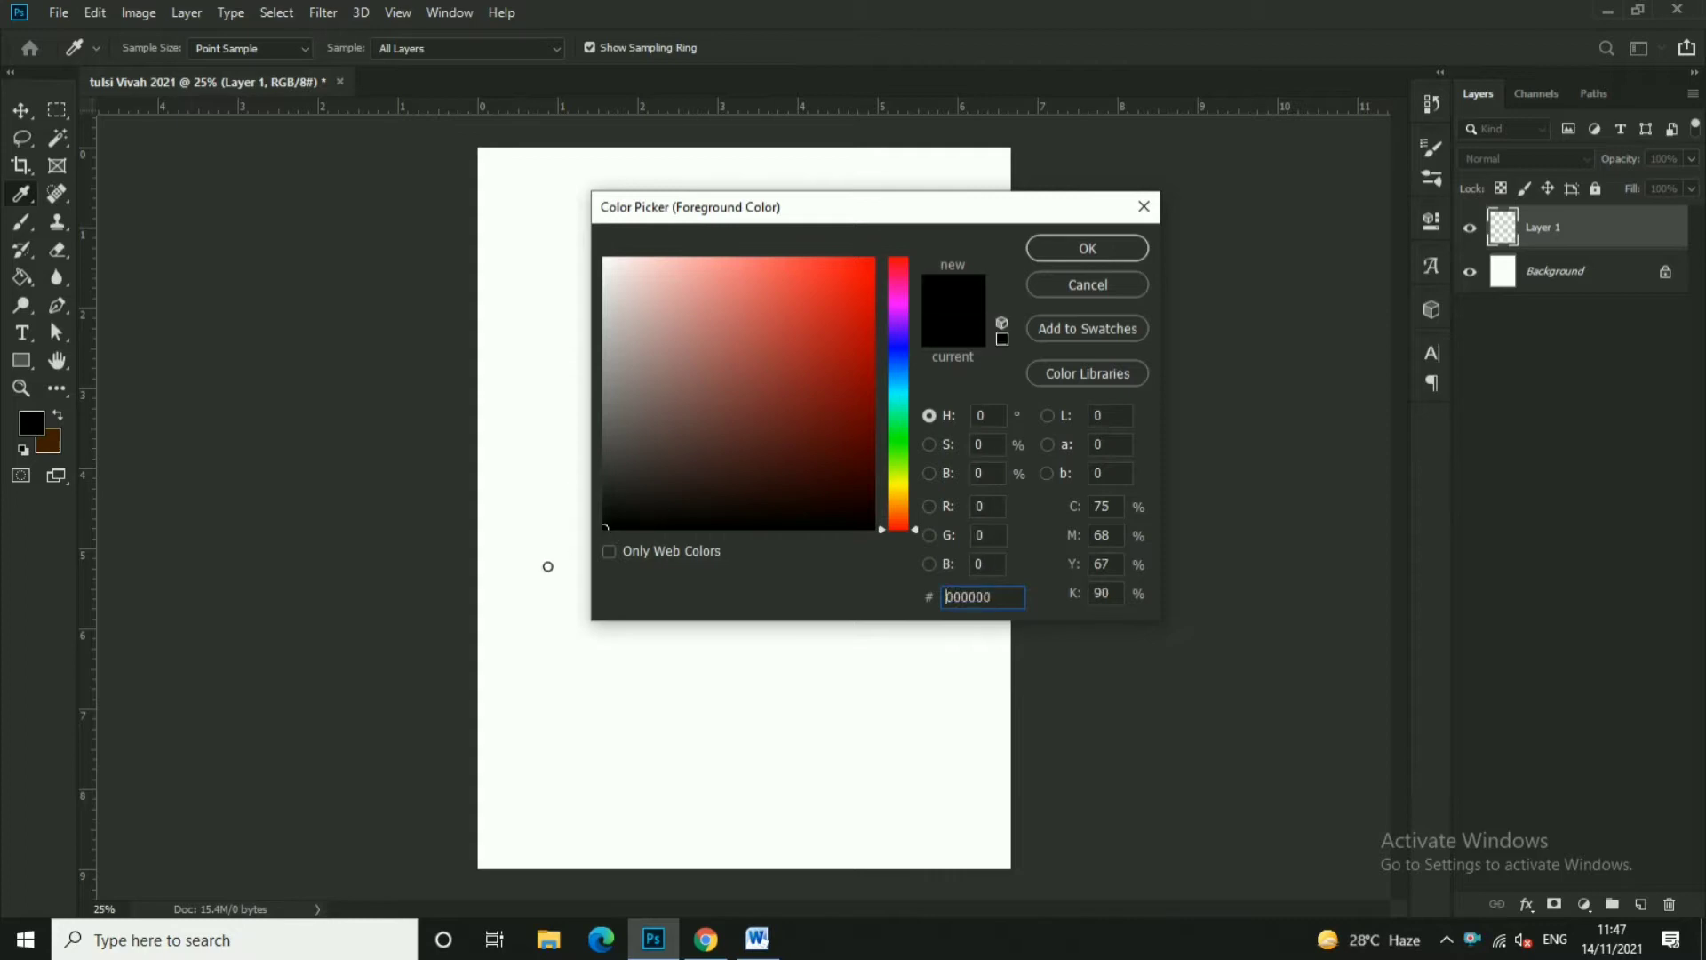
key(Return)
click(753, 315)
key(v)
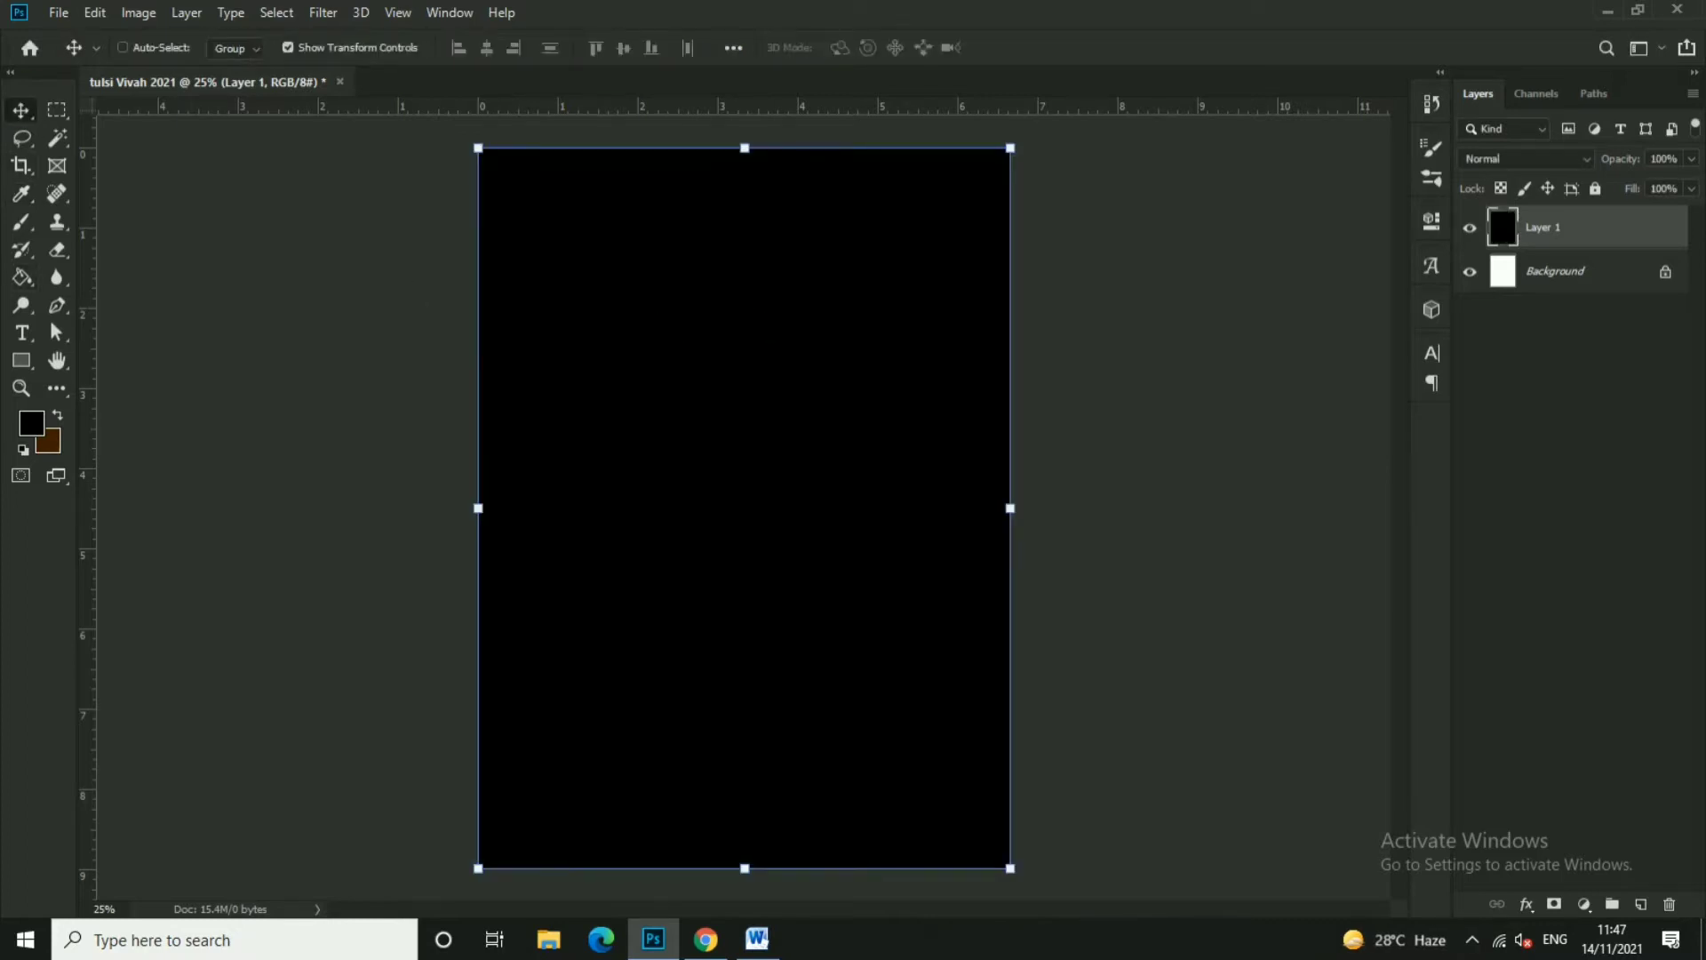
click(1150, 316)
key(ctrl+0)
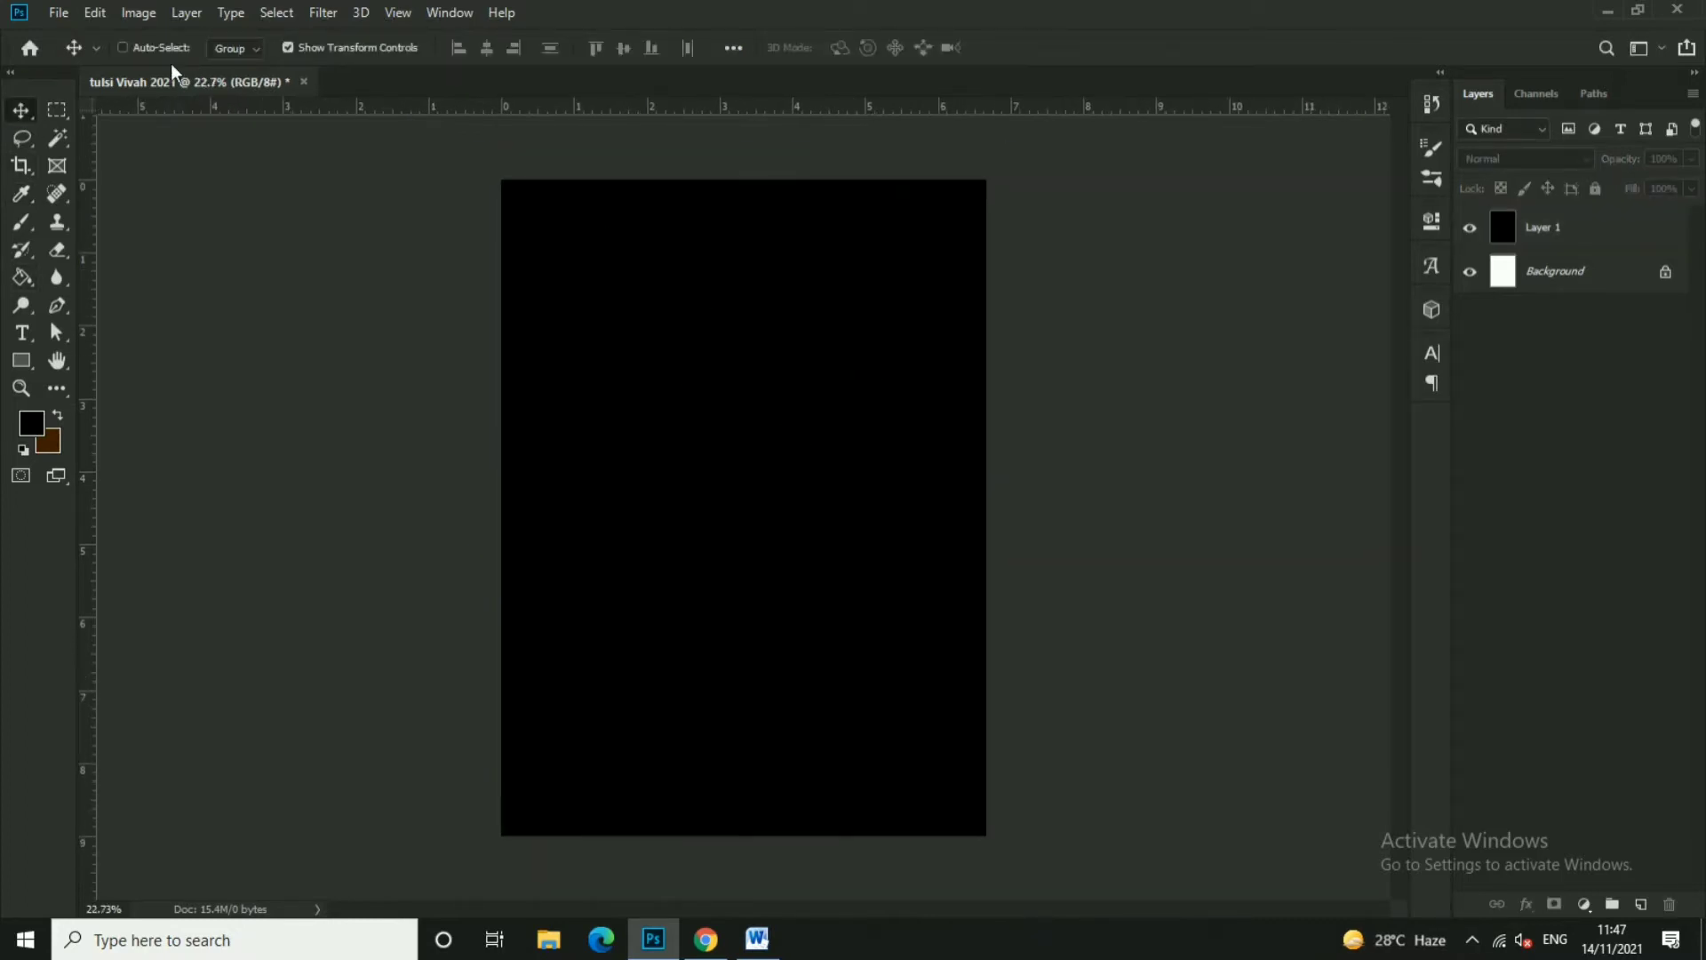
- Open the Background.png image file
click(58, 12)
click(89, 51)
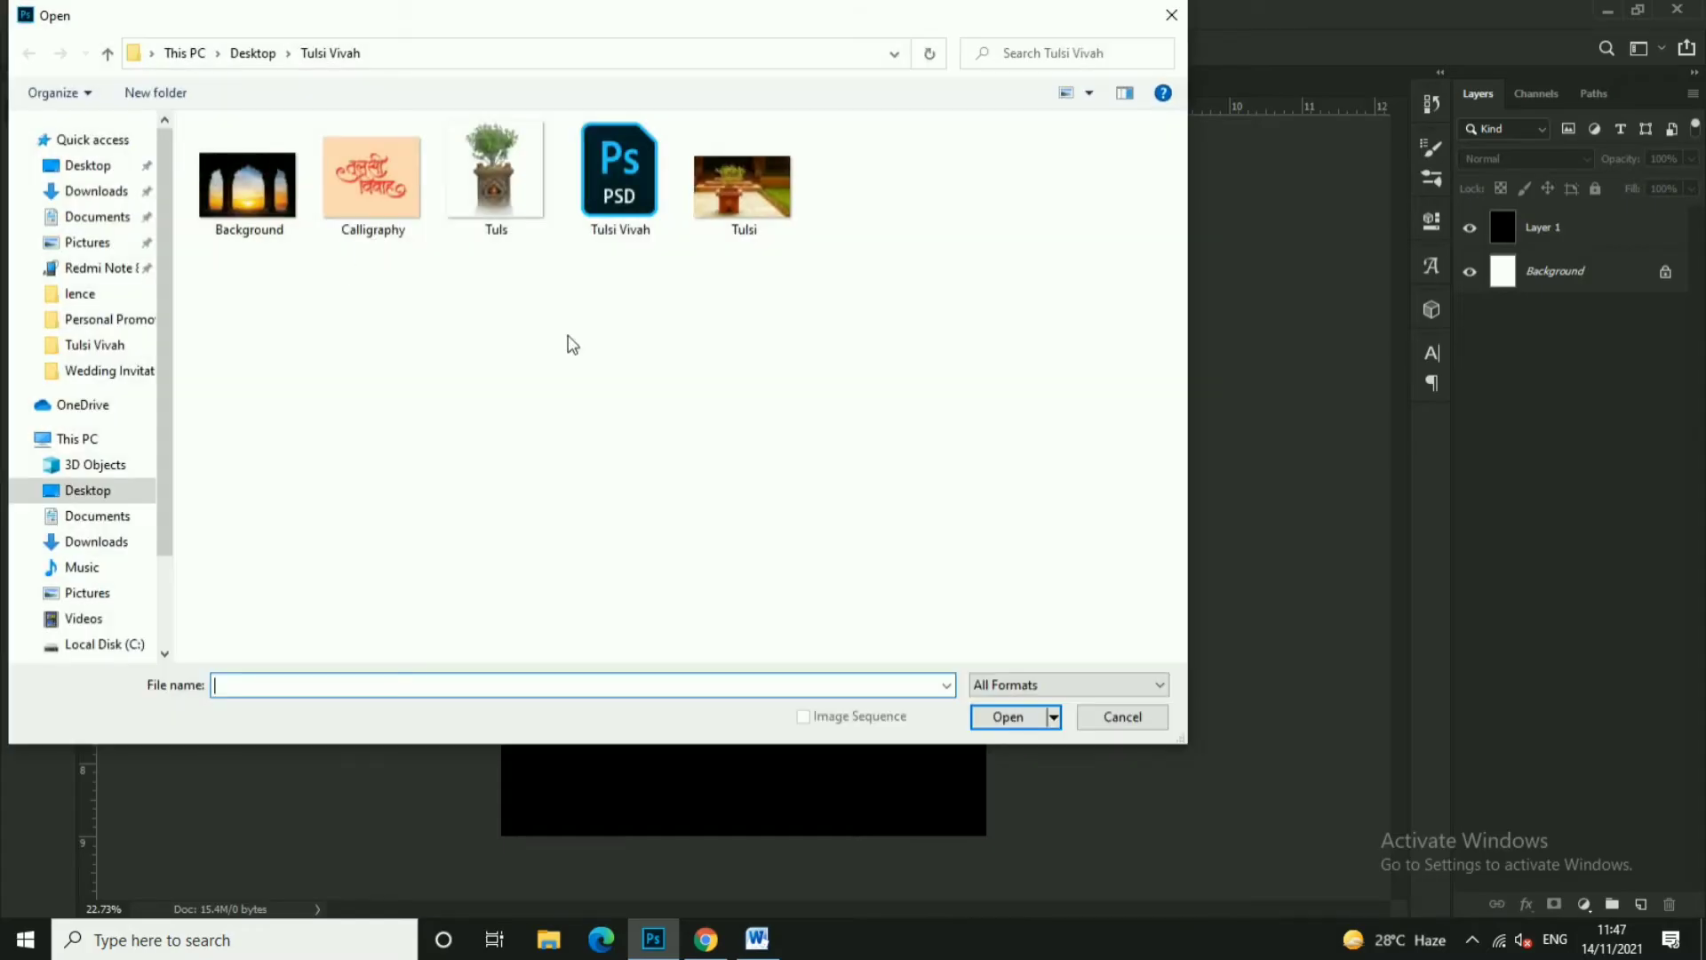
click(247, 185)
click(1007, 717)
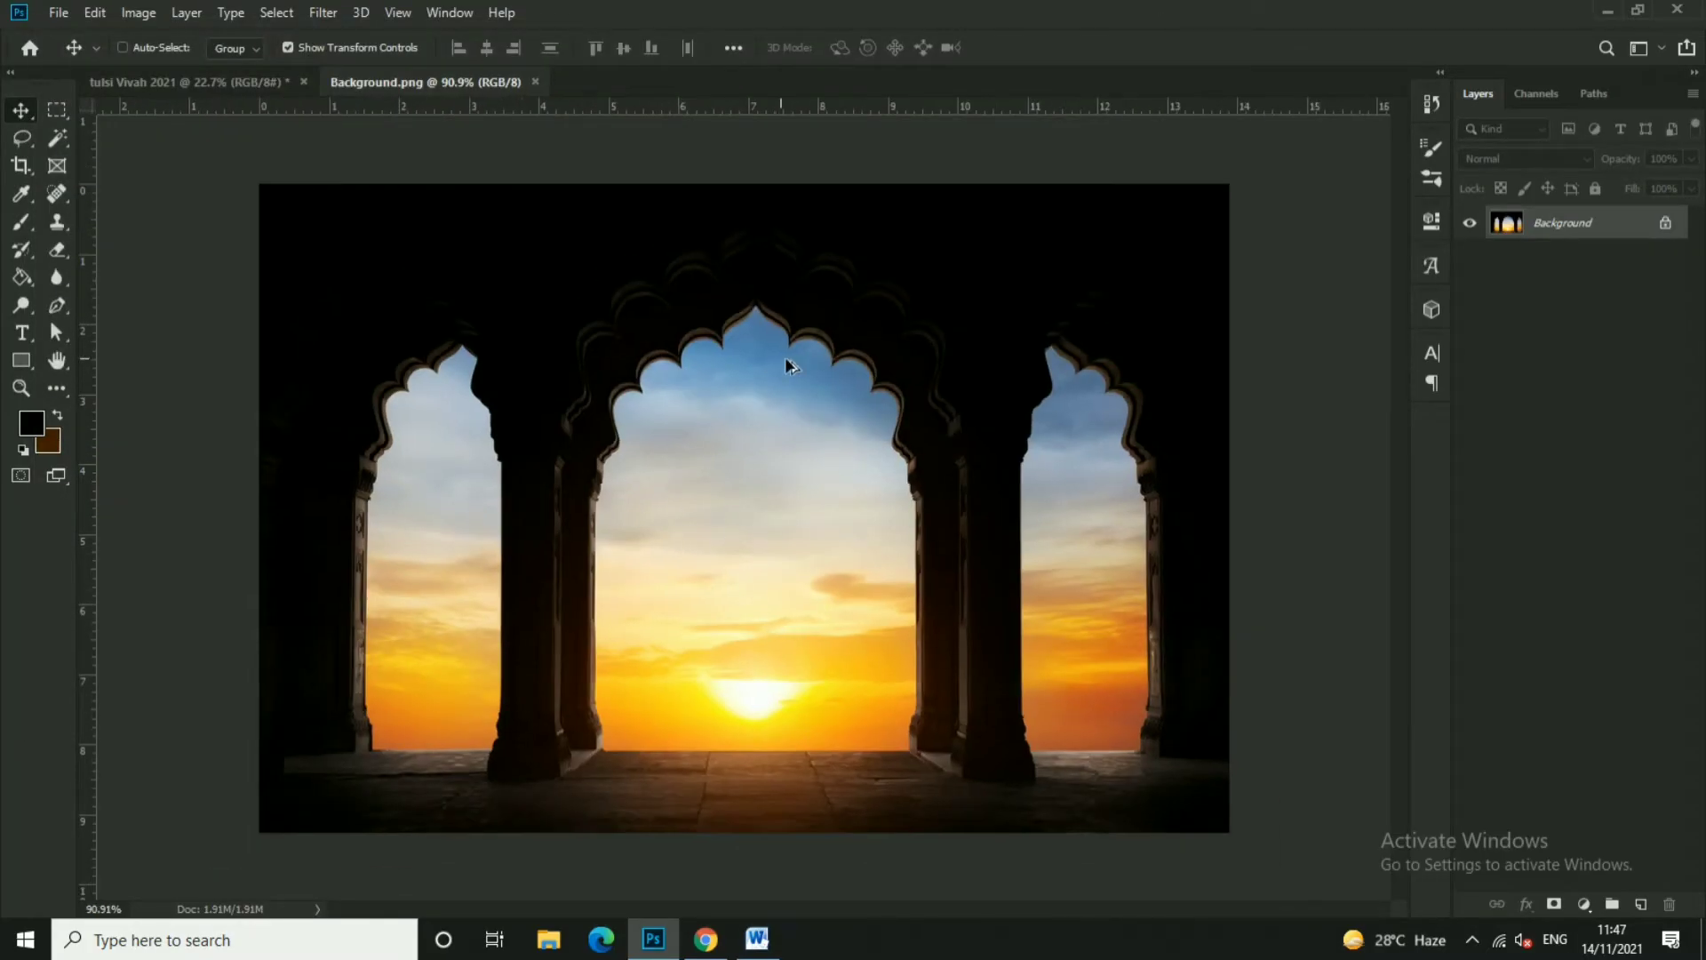
- Select the archway photo with the Rectangular Marquee and drag it into the poster
click(53, 114)
drag(53, 114, 133, 112)
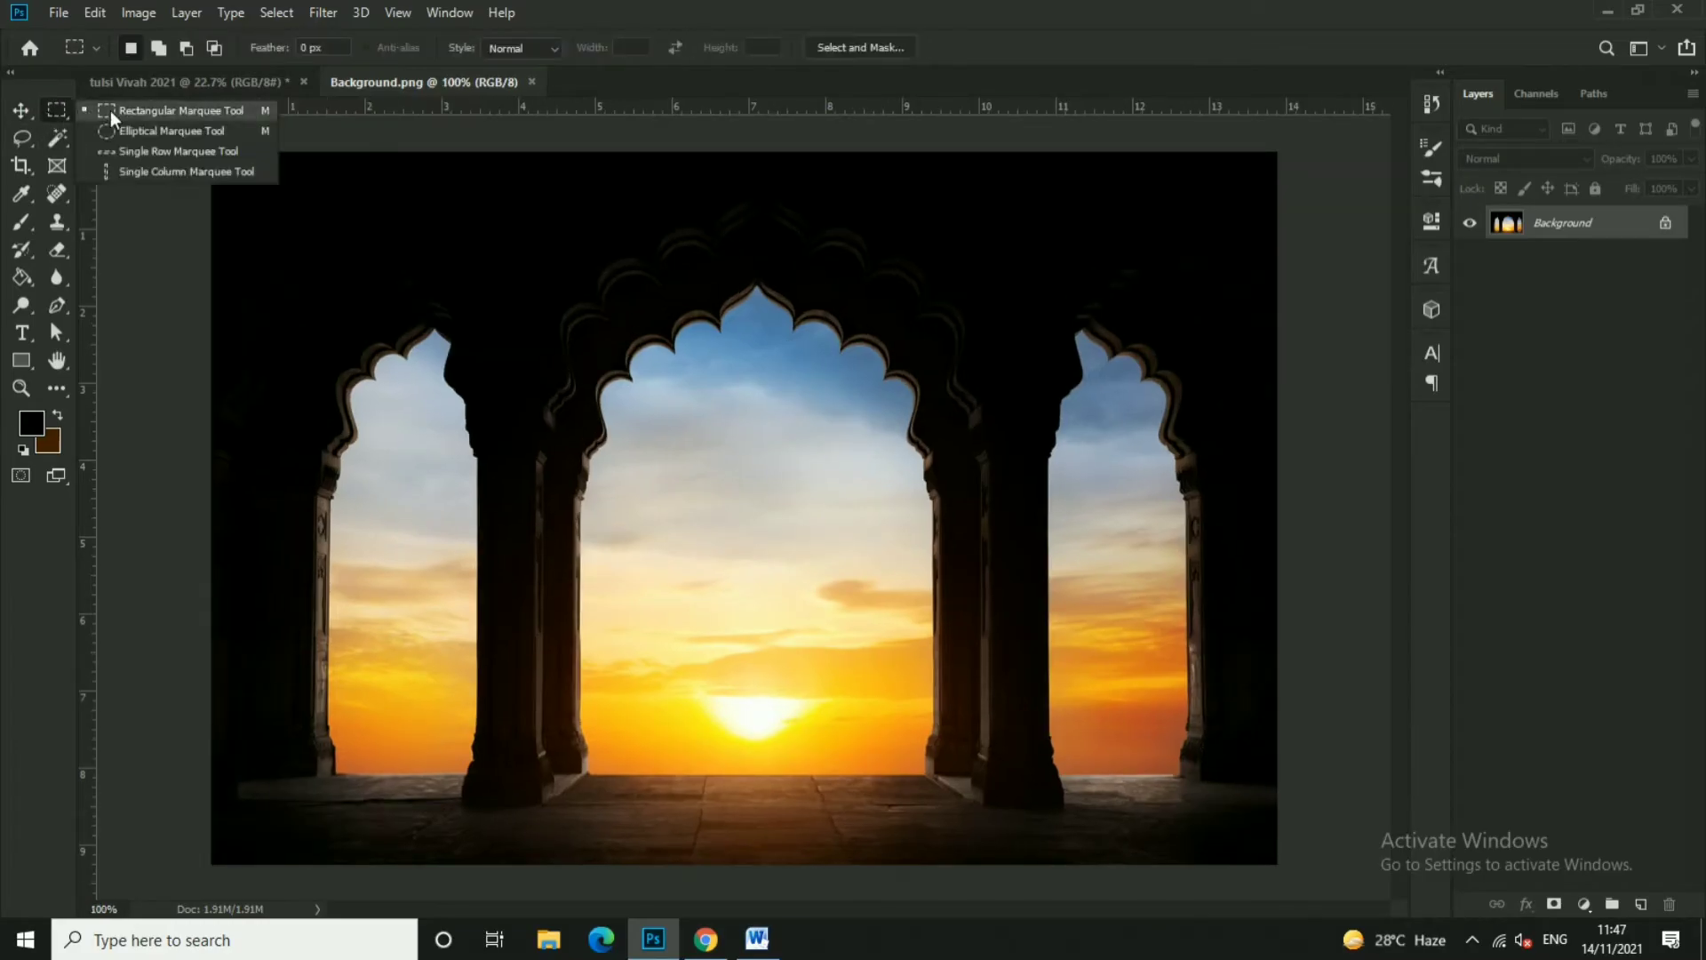
scroll(560, 209, down, 1)
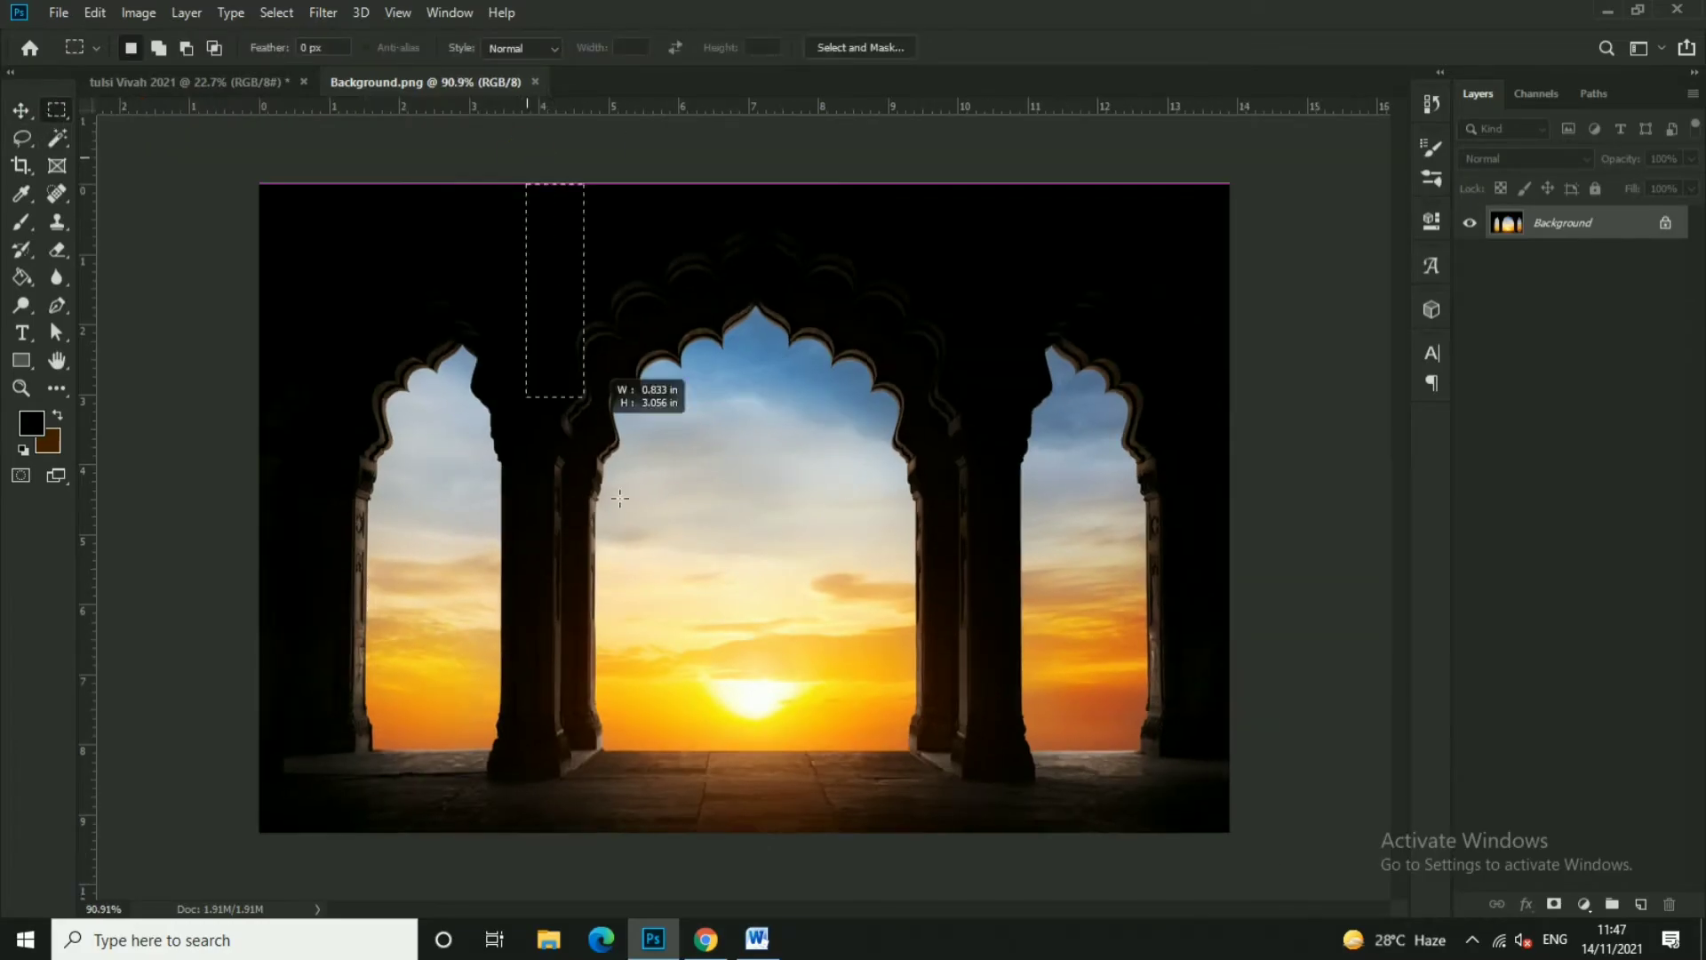
drag(529, 183, 655, 685)
click(572, 560)
drag(480, 182, 1054, 893)
mouse_move(742, 304)
mouse_down()
mouse_move(793, 313)
mouse_move(343, 88)
mouse_move(746, 432)
mouse_up()
- Hide the black layer and enlarge the archway photo to about 400%
key(v)
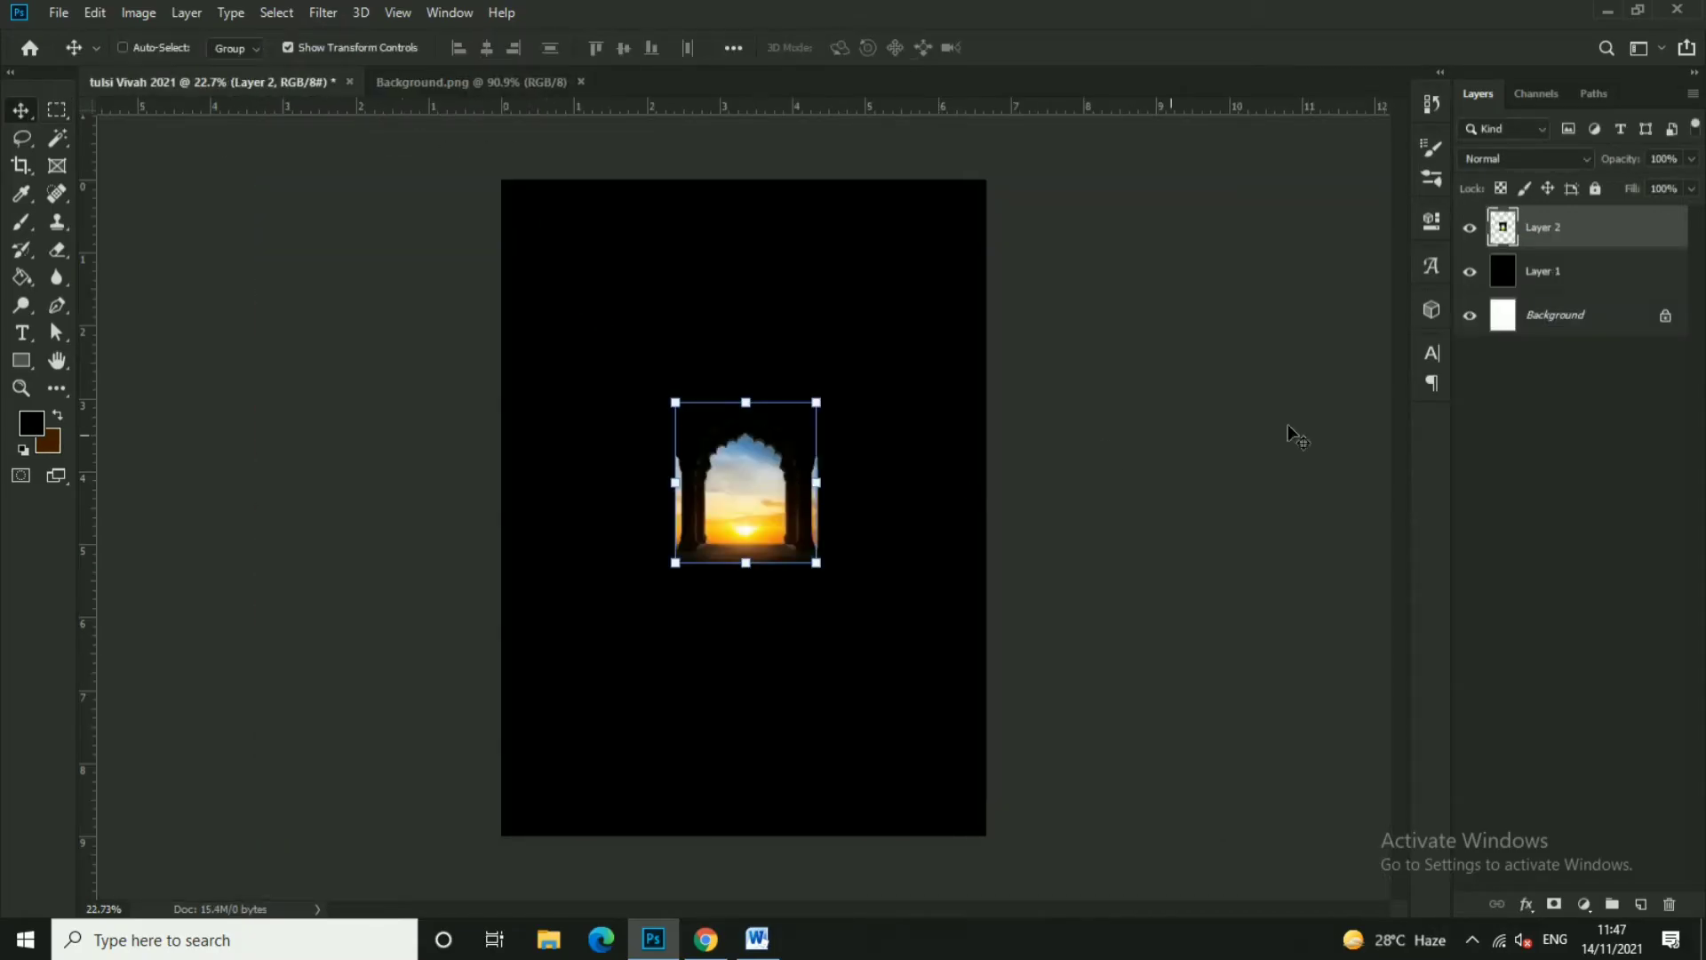
click(1470, 271)
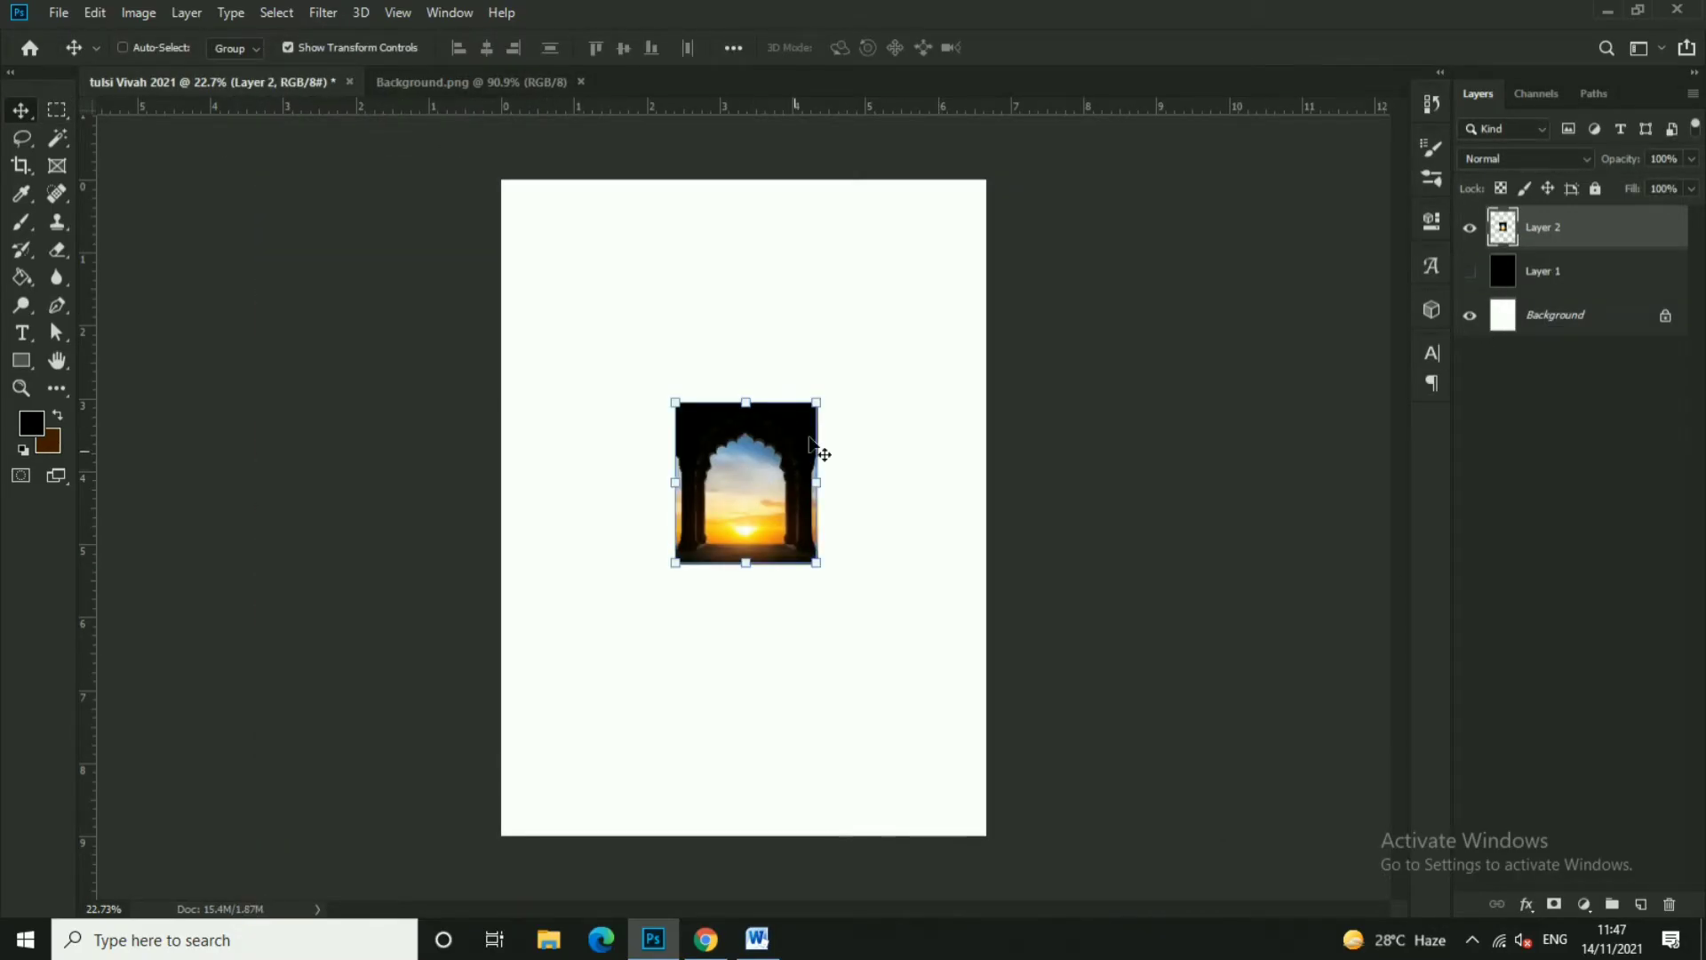
drag(817, 403, 1091, 200)
mouse_move(964, 272)
mouse_down()
mouse_move(969, 313)
mouse_move(971, 277)
mouse_up()
drag(1007, 206, 1040, 179)
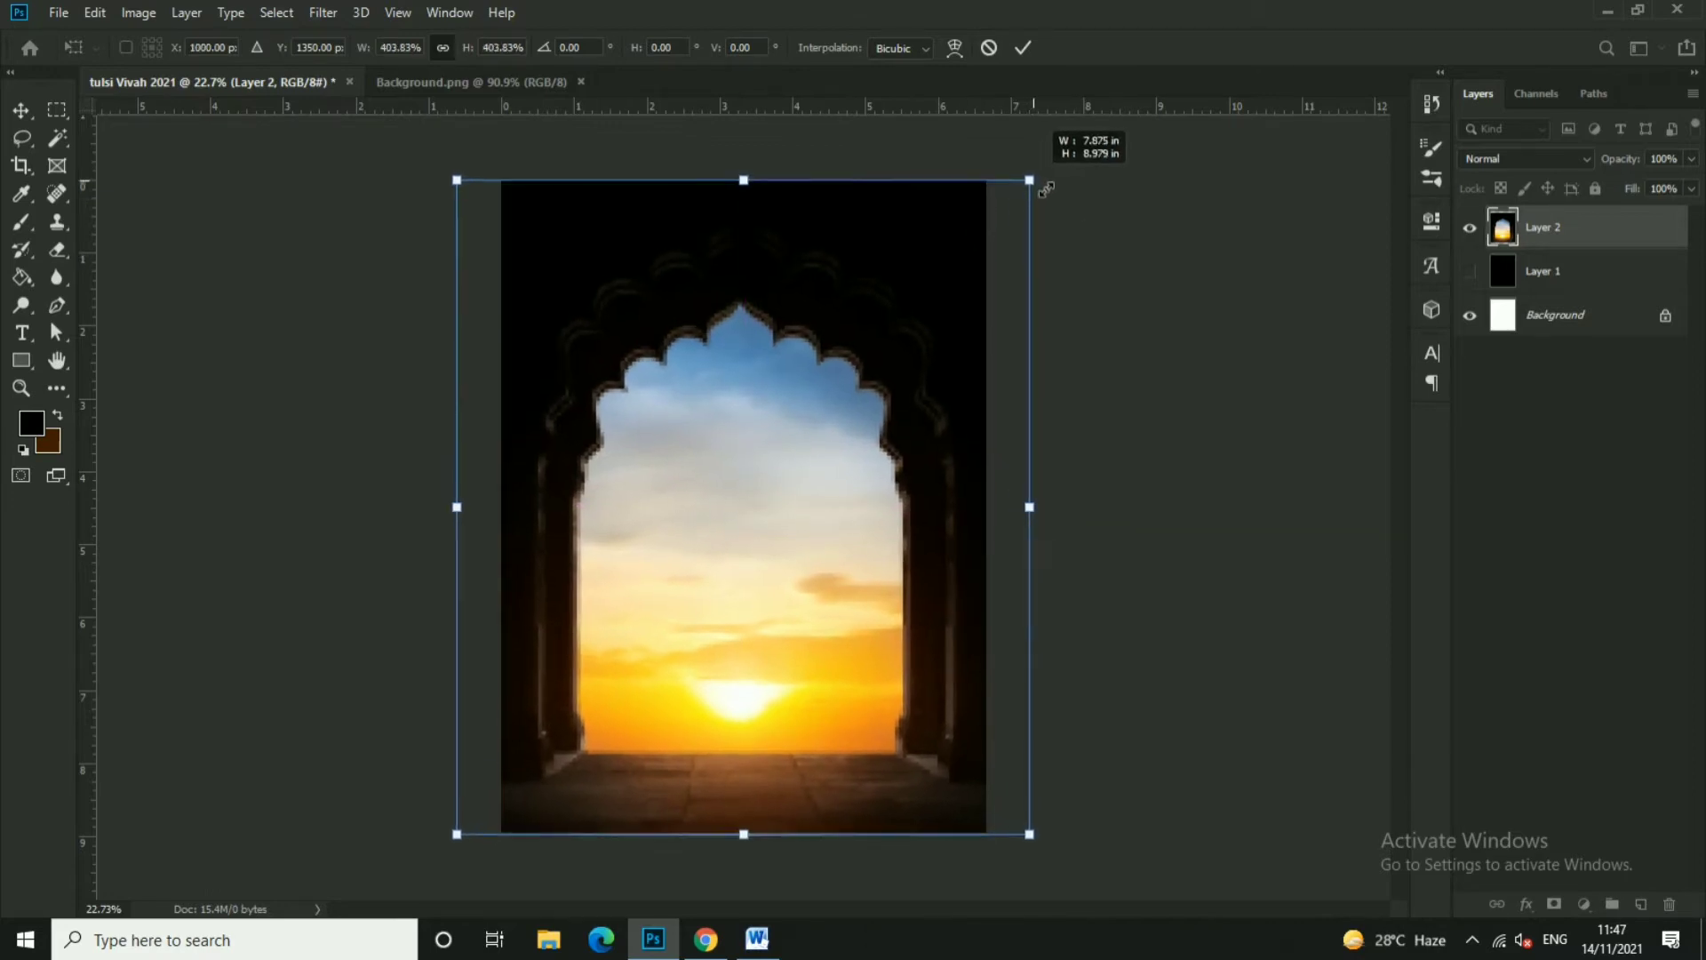
click(1023, 47)
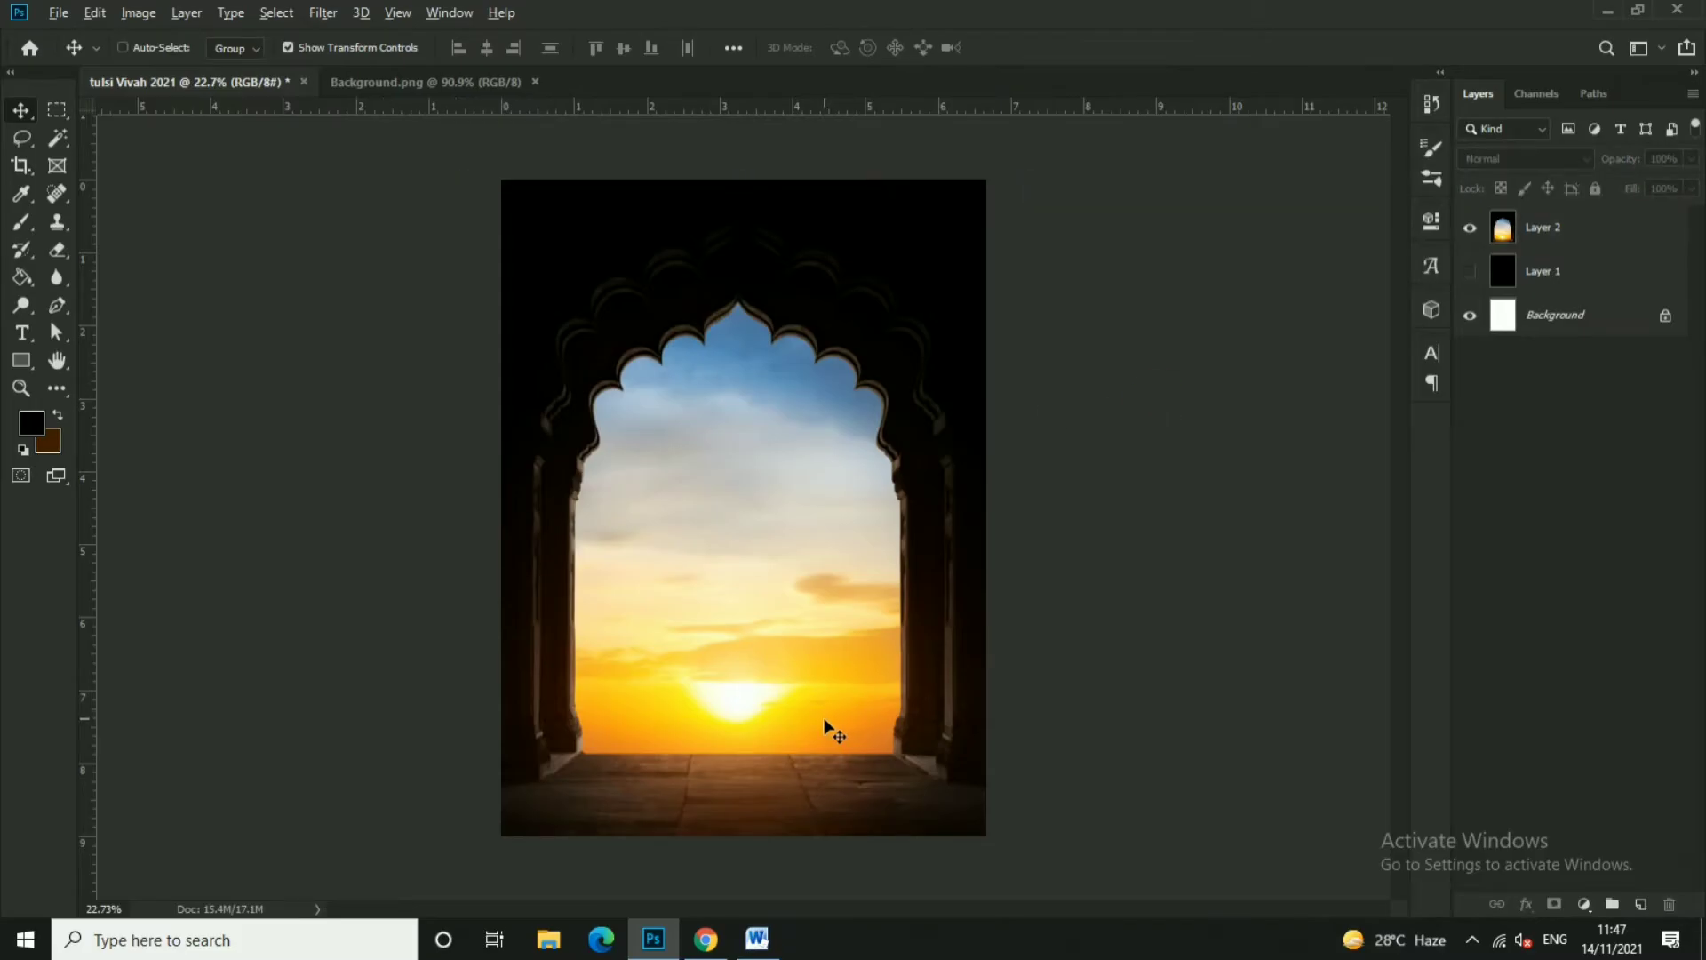
- Rescale the archway photo to fit the poster width
key(ctrl+t)
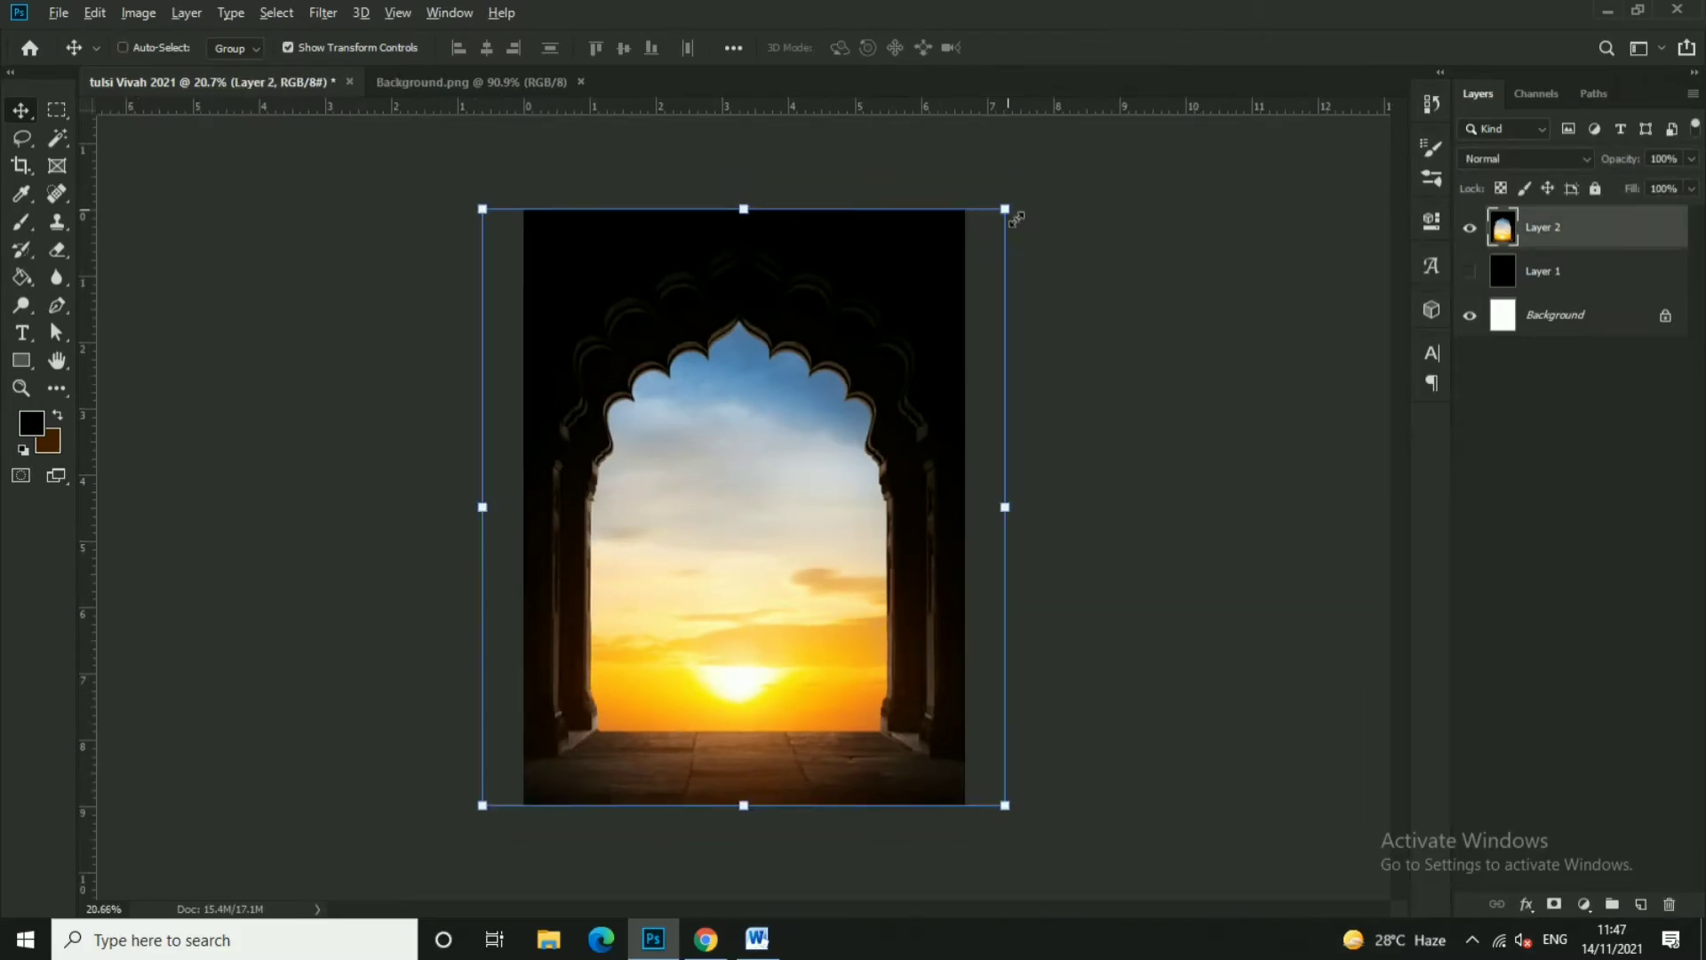
drag(1017, 217, 1011, 255)
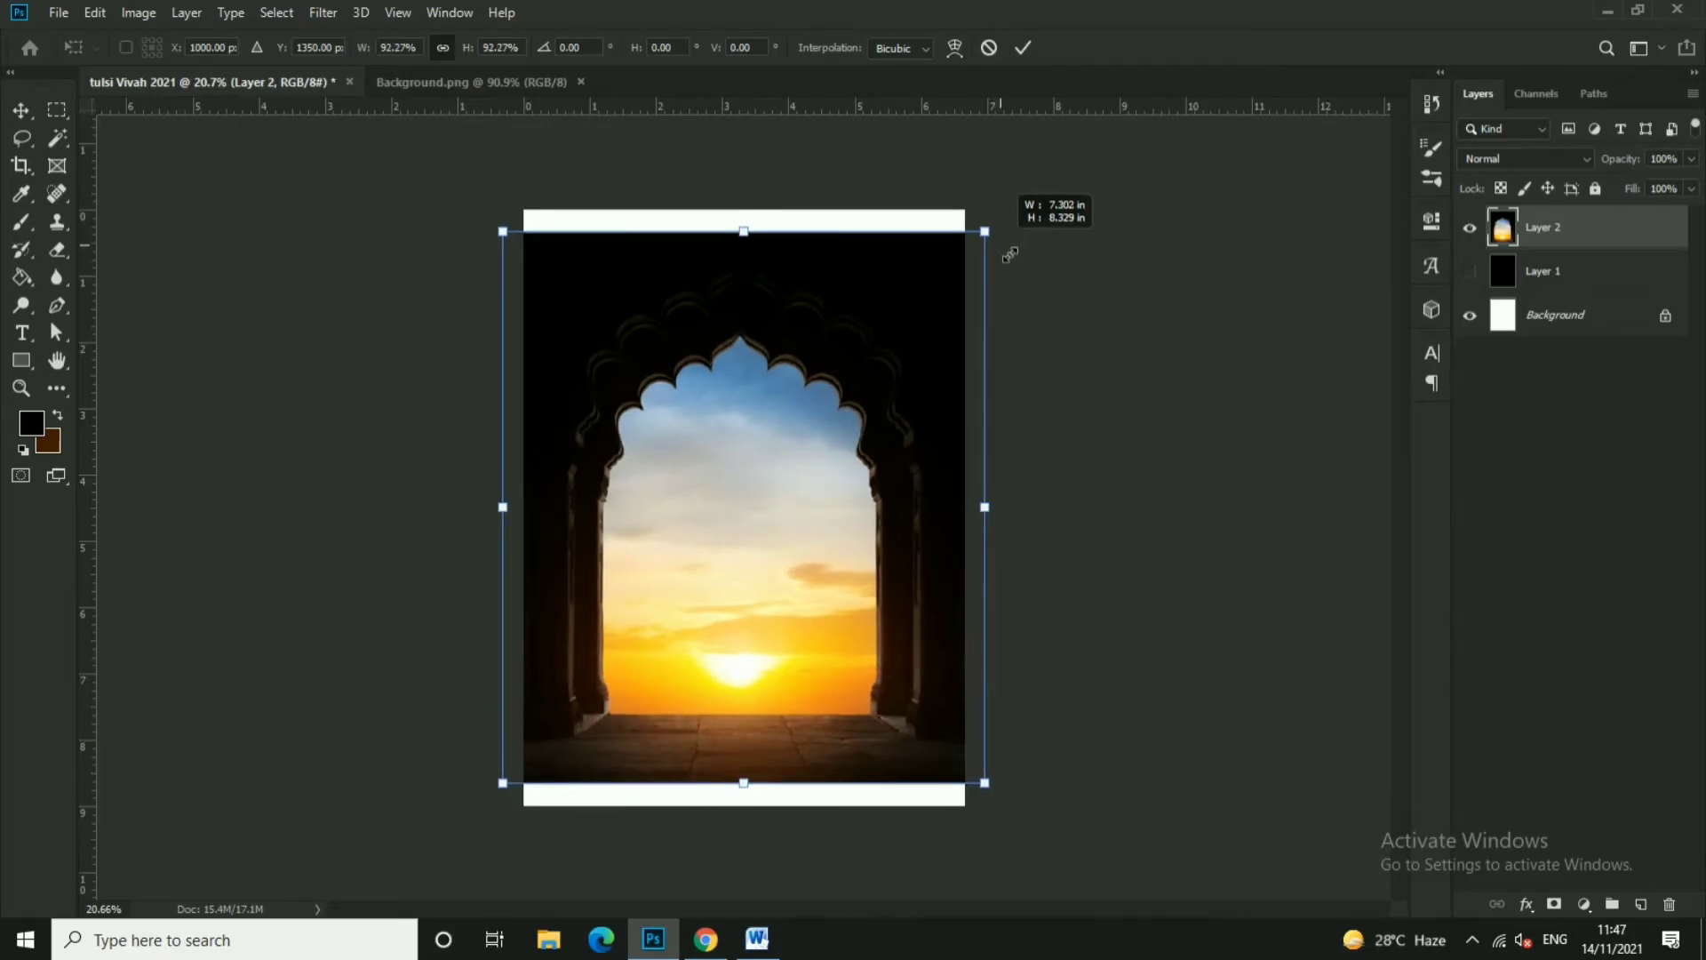
click(1024, 47)
scroll(729, 527, up, 1)
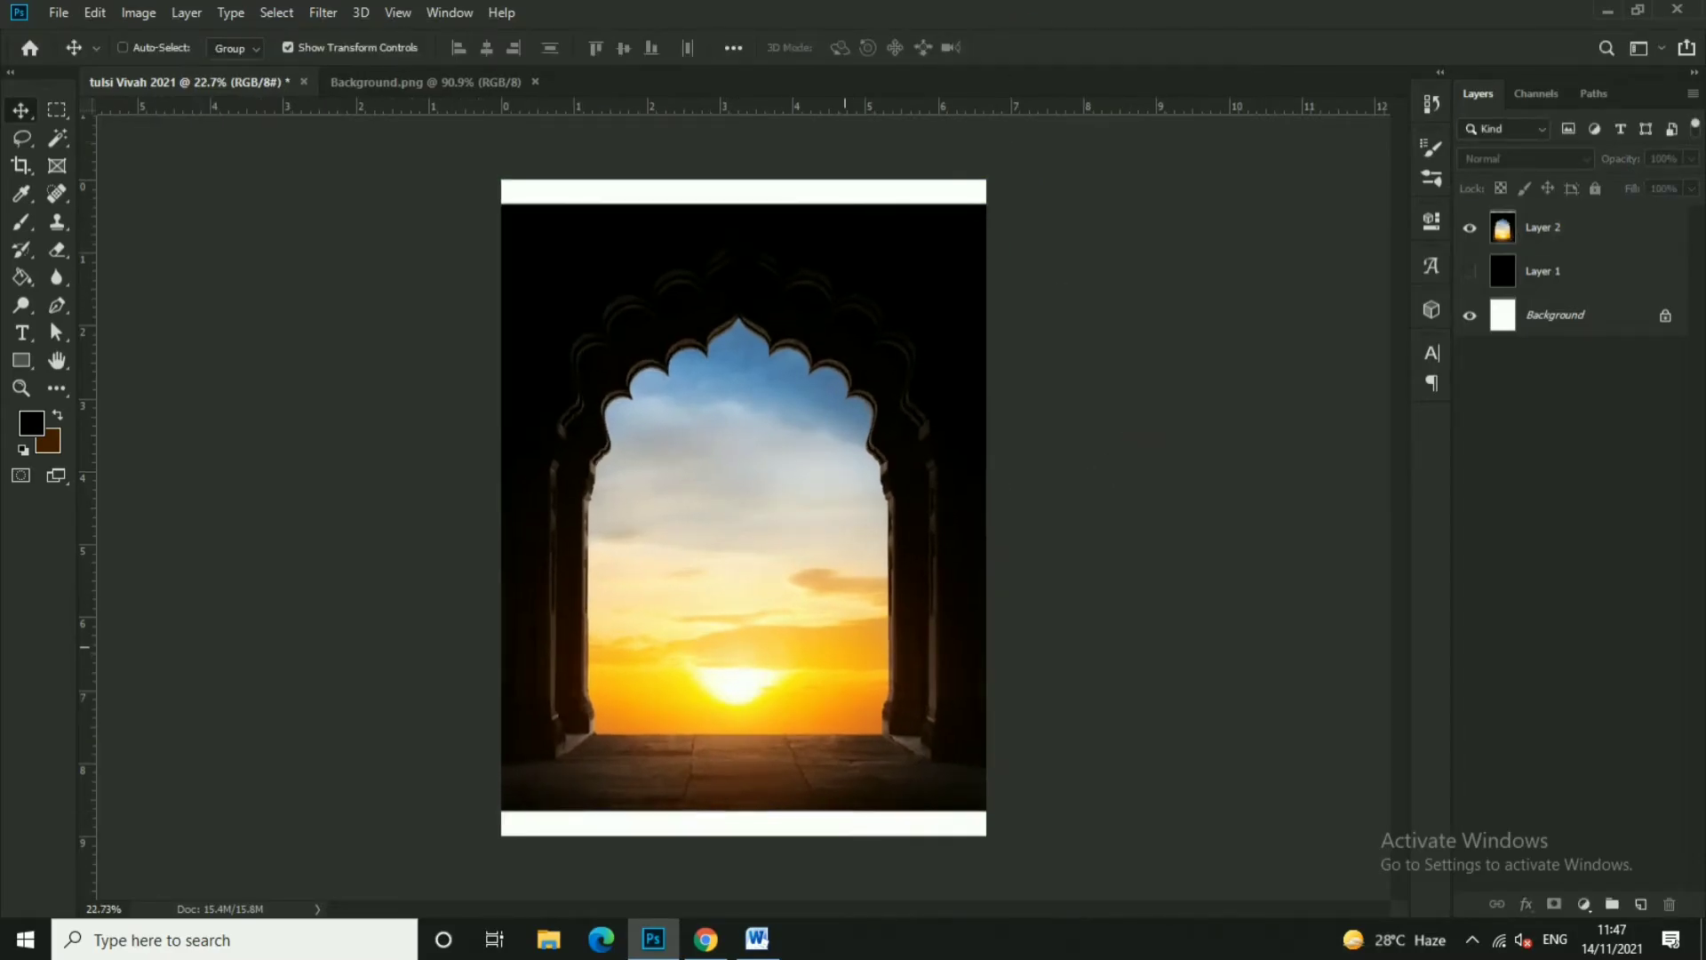
ctrl+click(879, 471)
scroll(765, 750, up, 1)
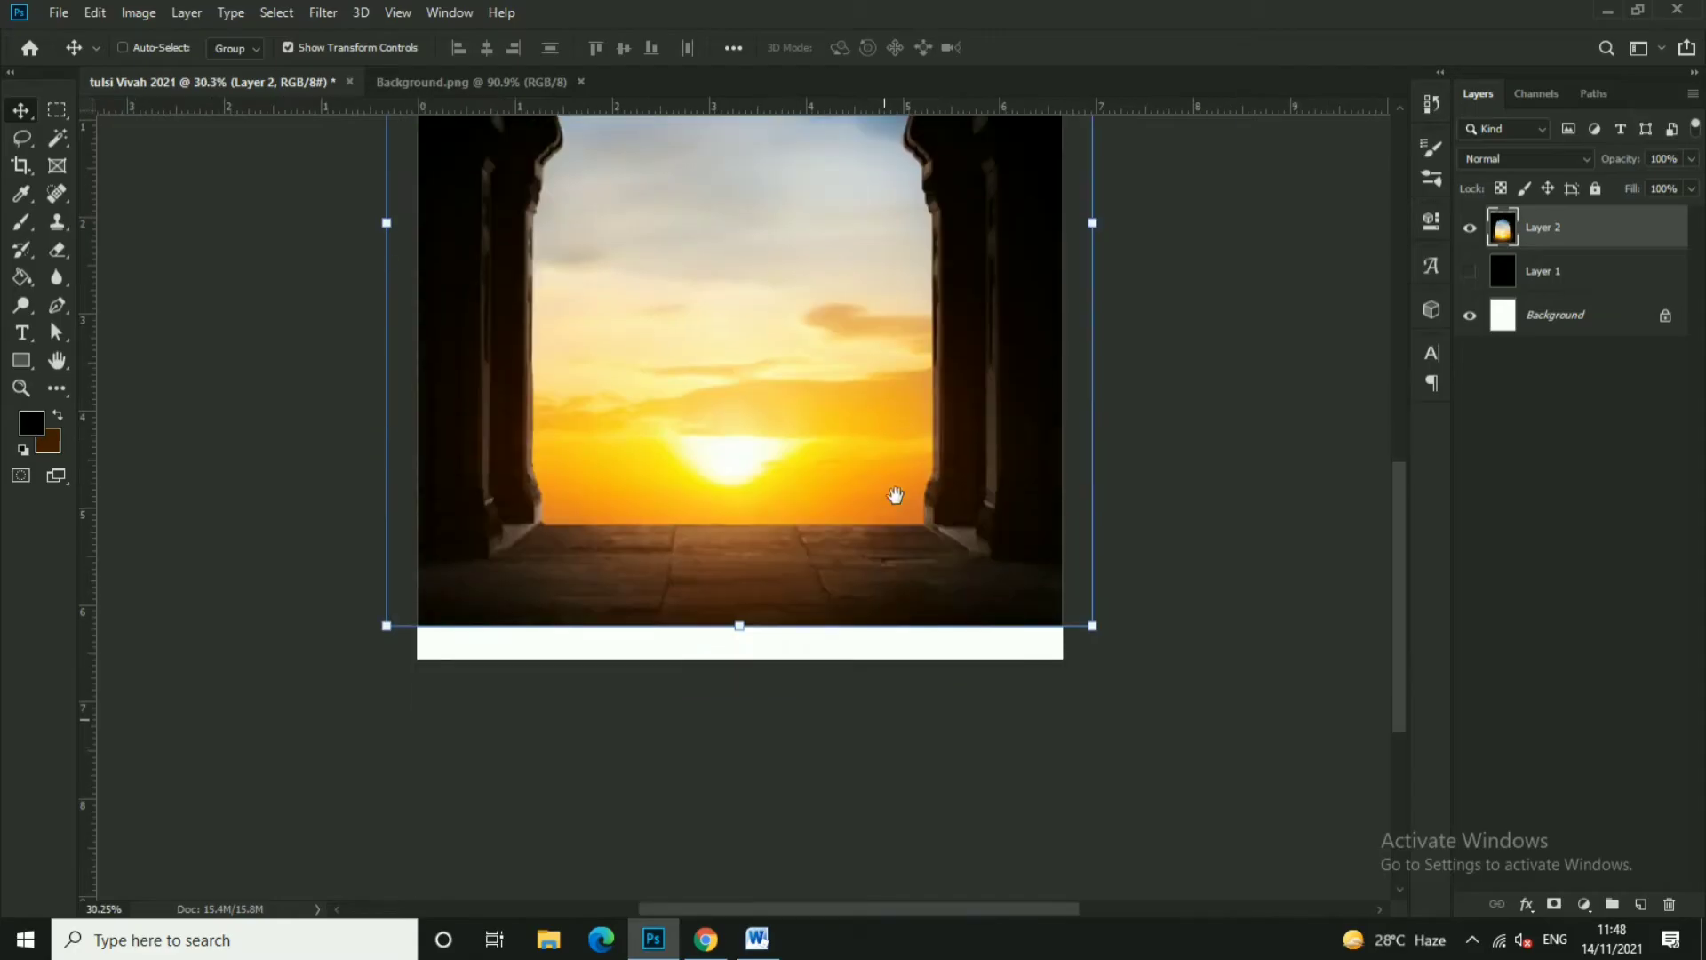
- Select the bottom strip and stretch the archway image down to the canvas bottom
click(57, 110)
click(138, 118)
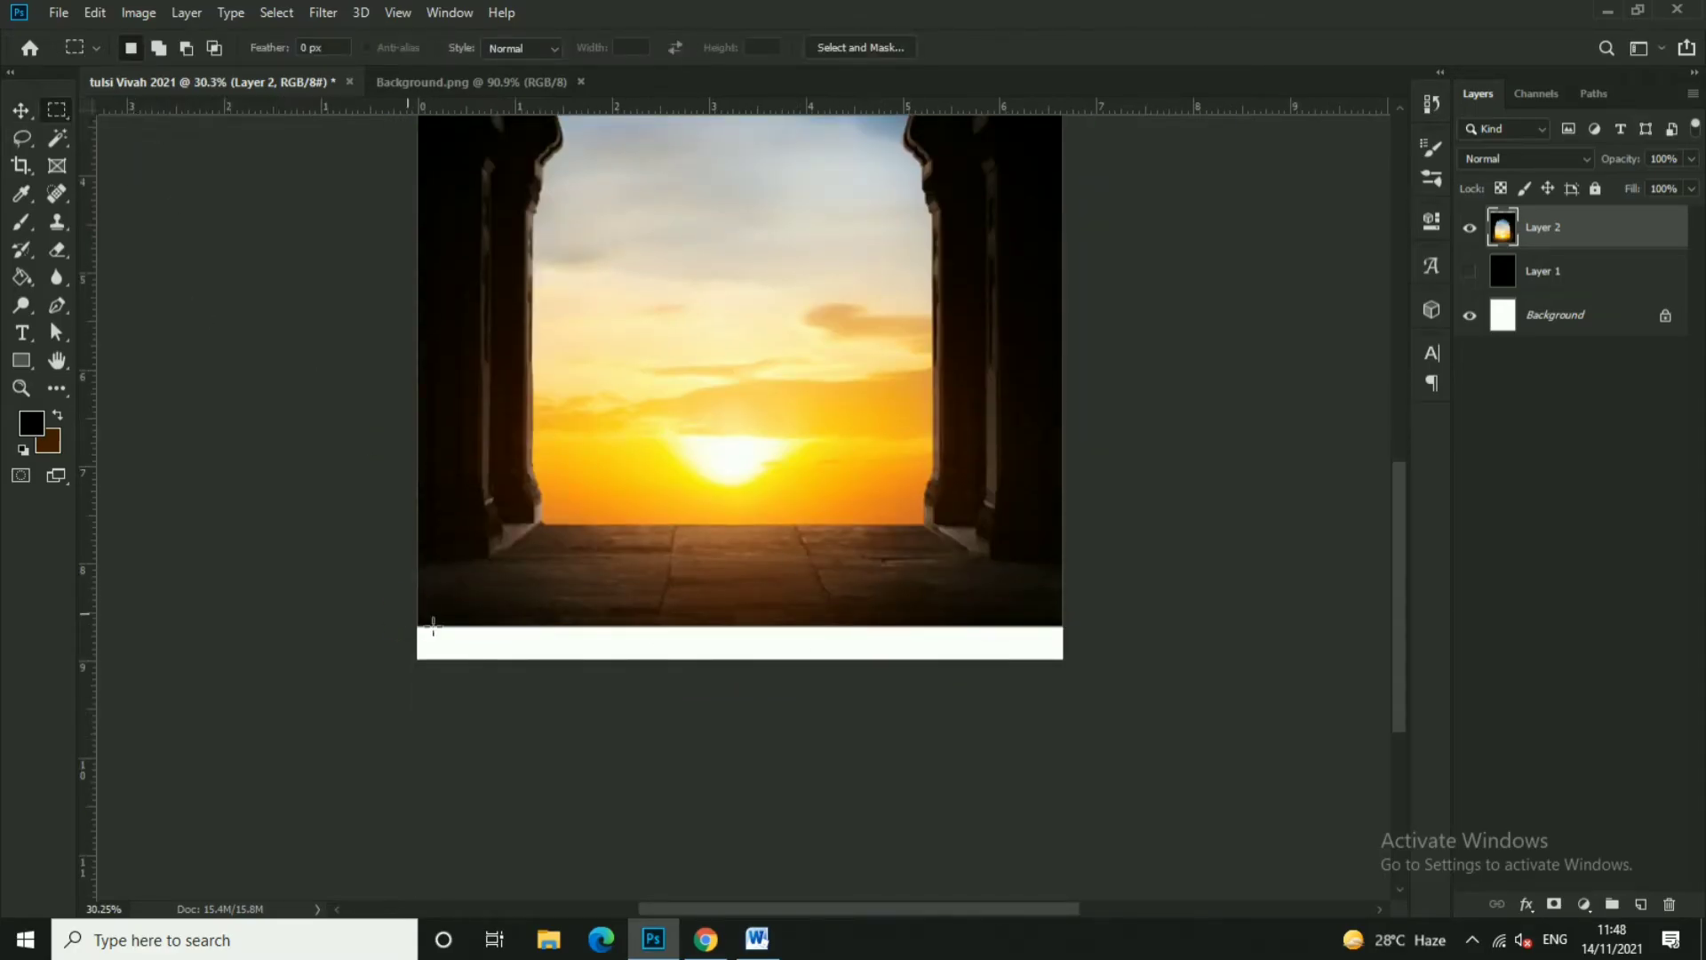
drag(433, 627, 1095, 653)
drag(425, 625, 1112, 644)
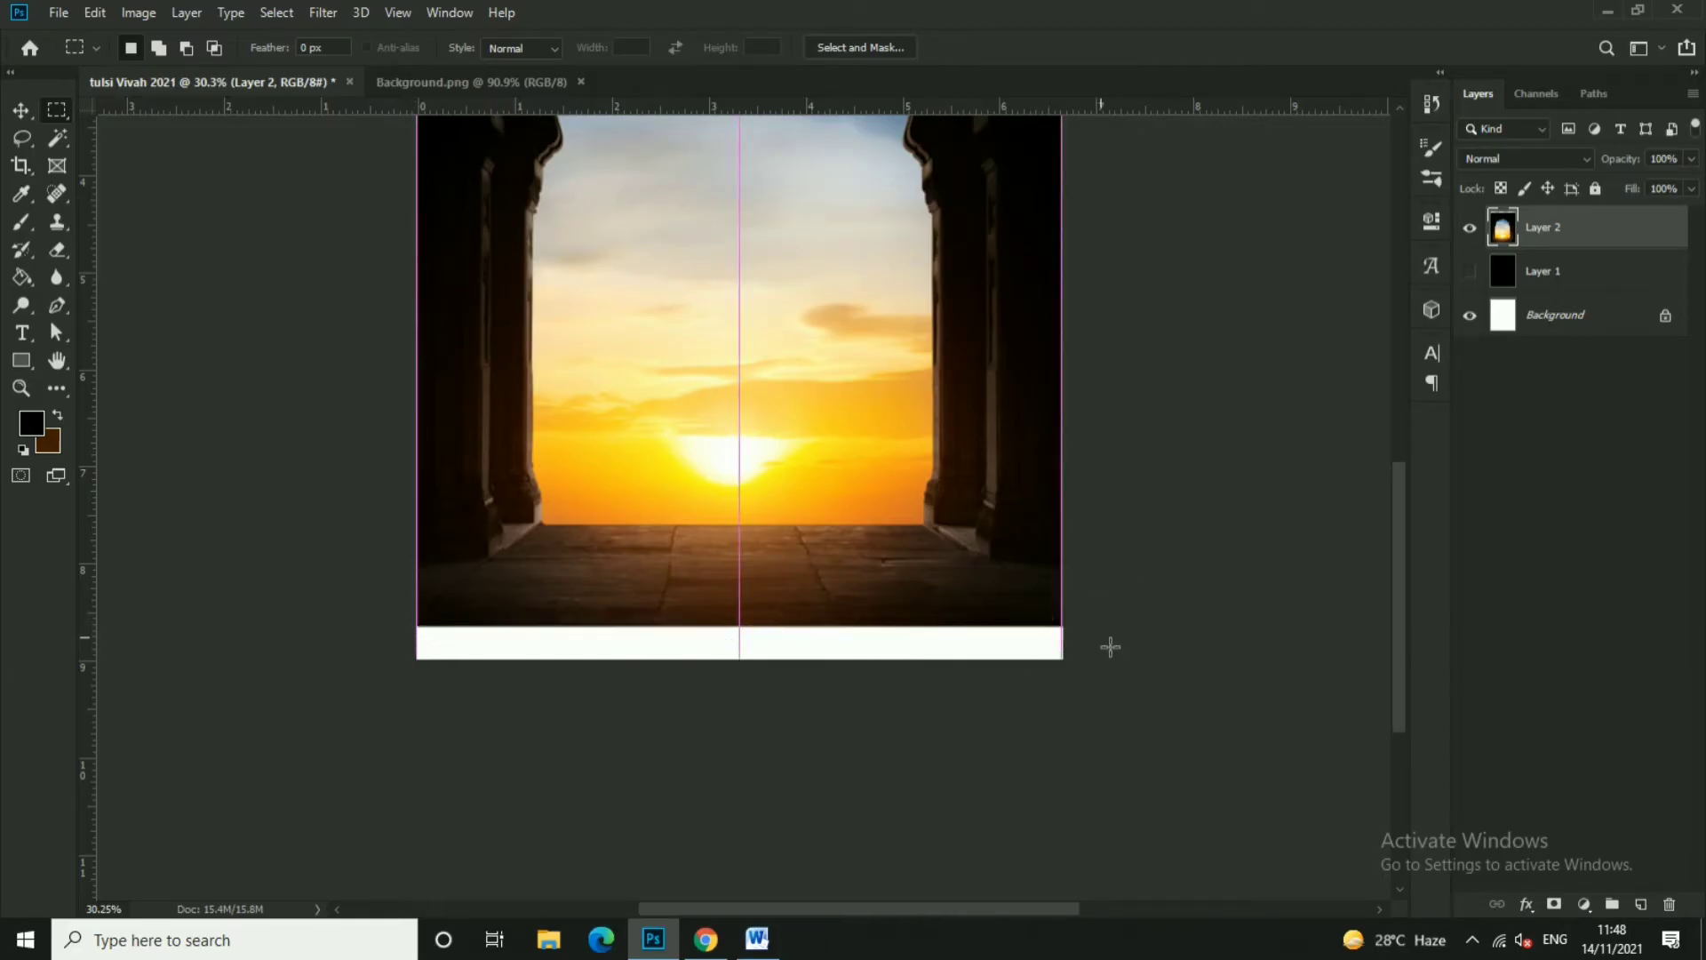
click(18, 112)
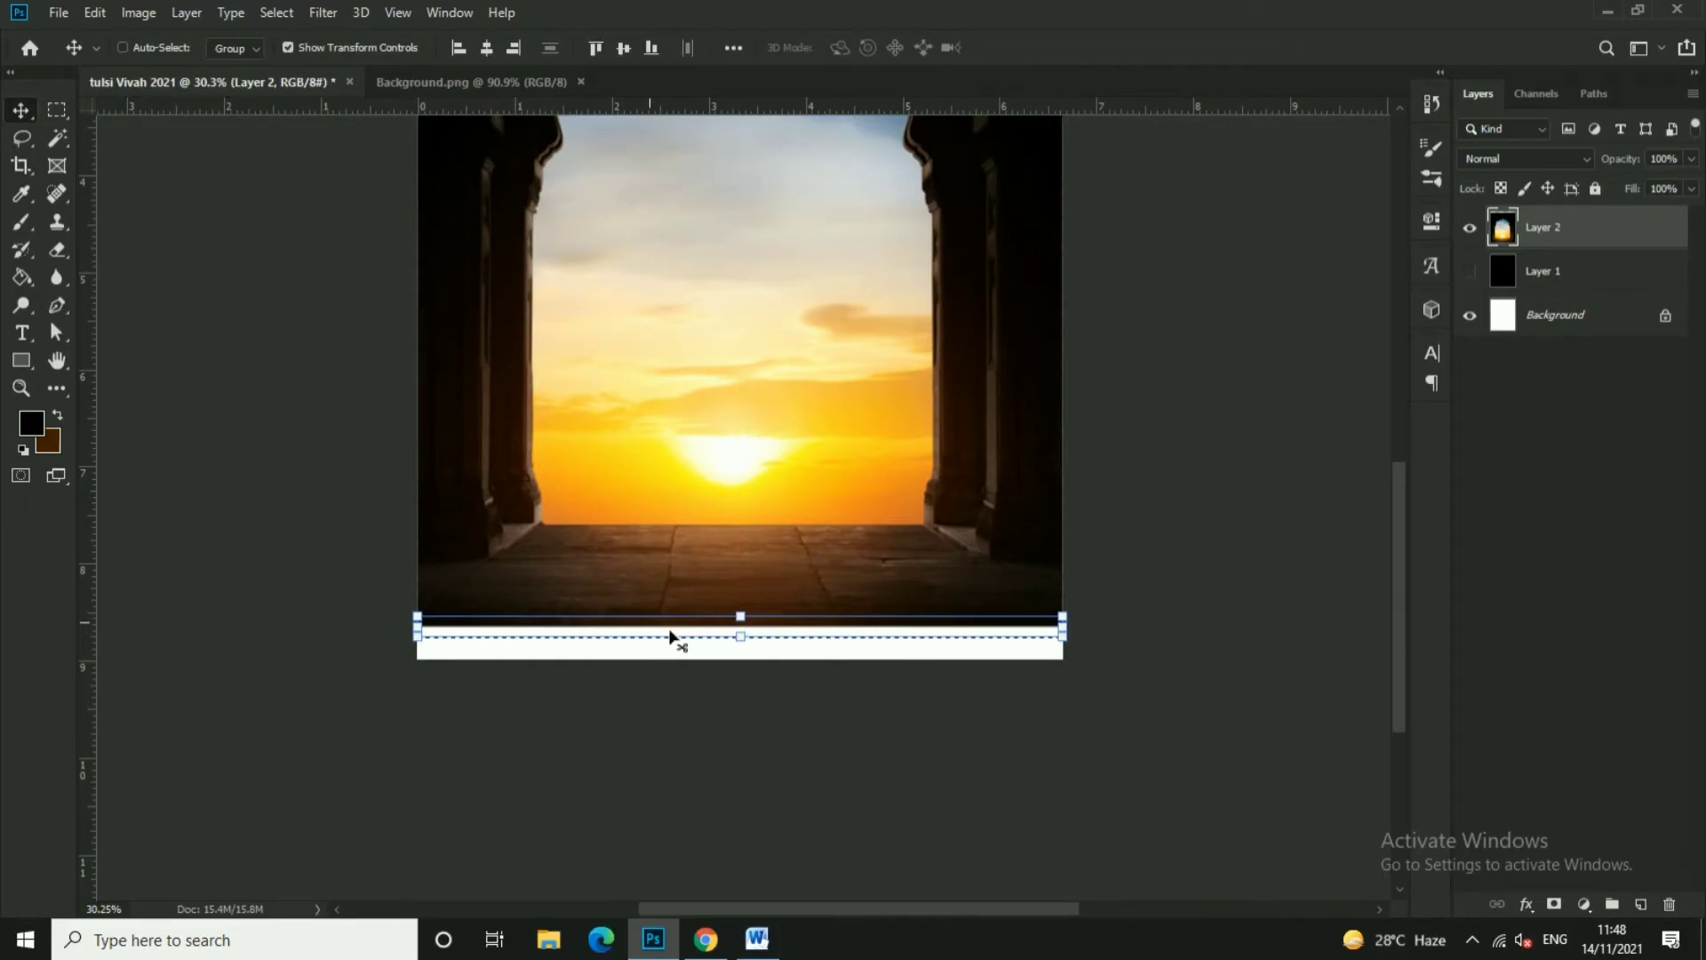
drag(754, 655, 755, 745)
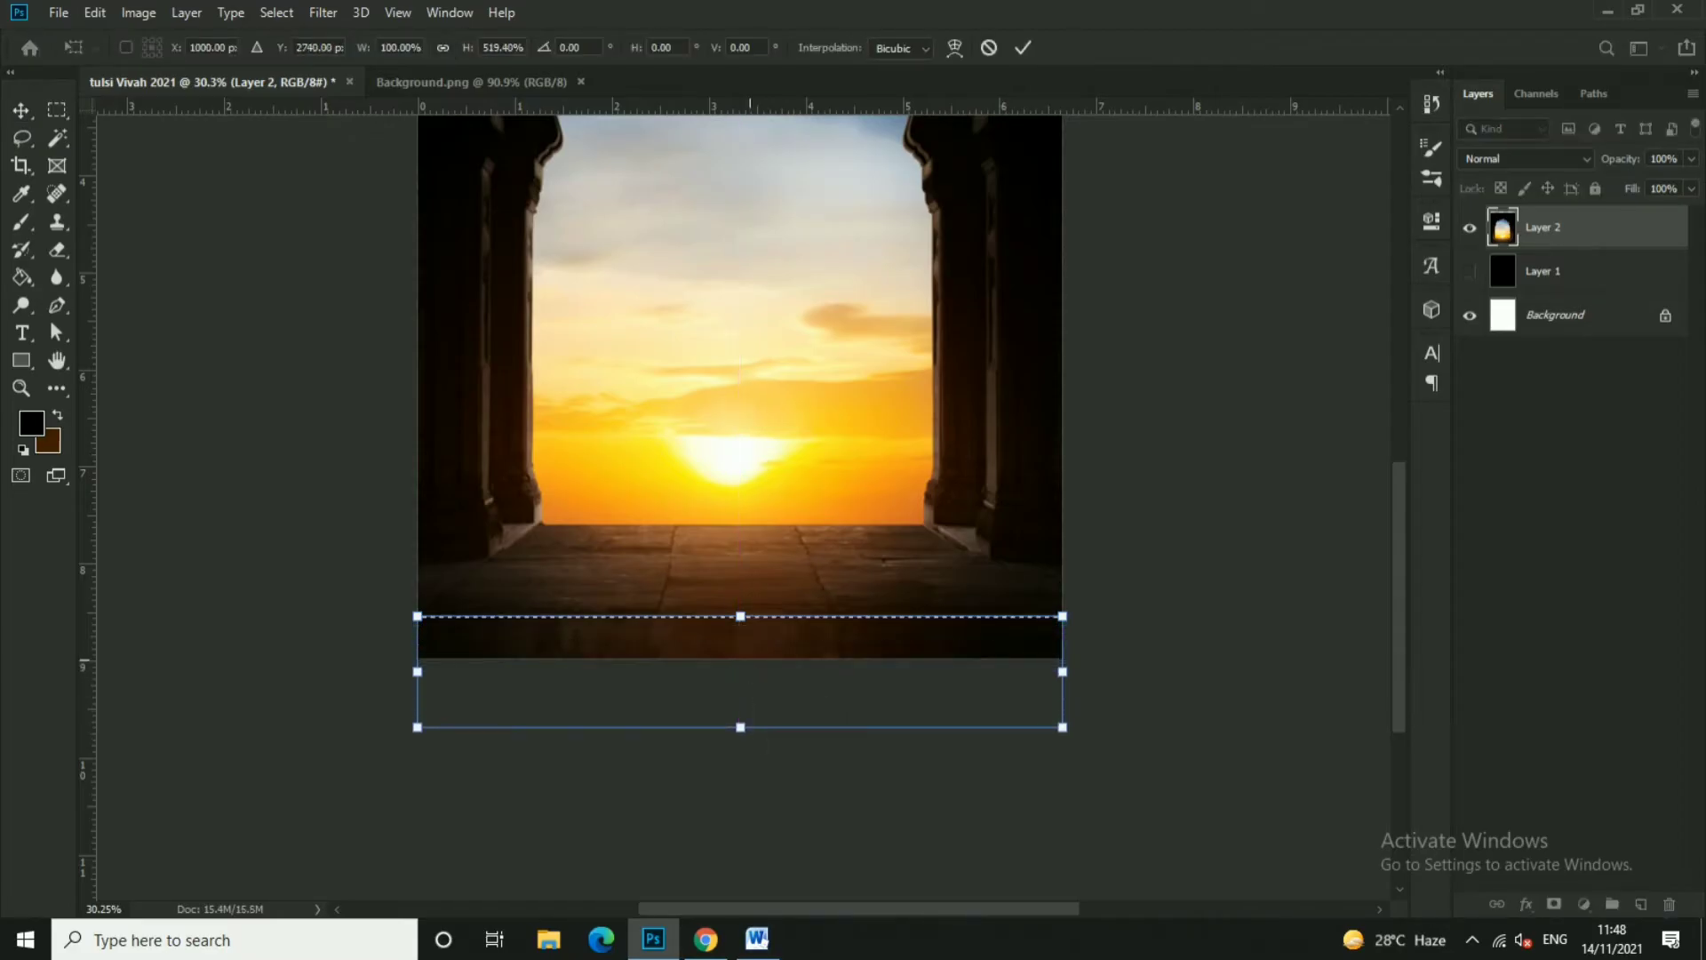
click(1023, 48)
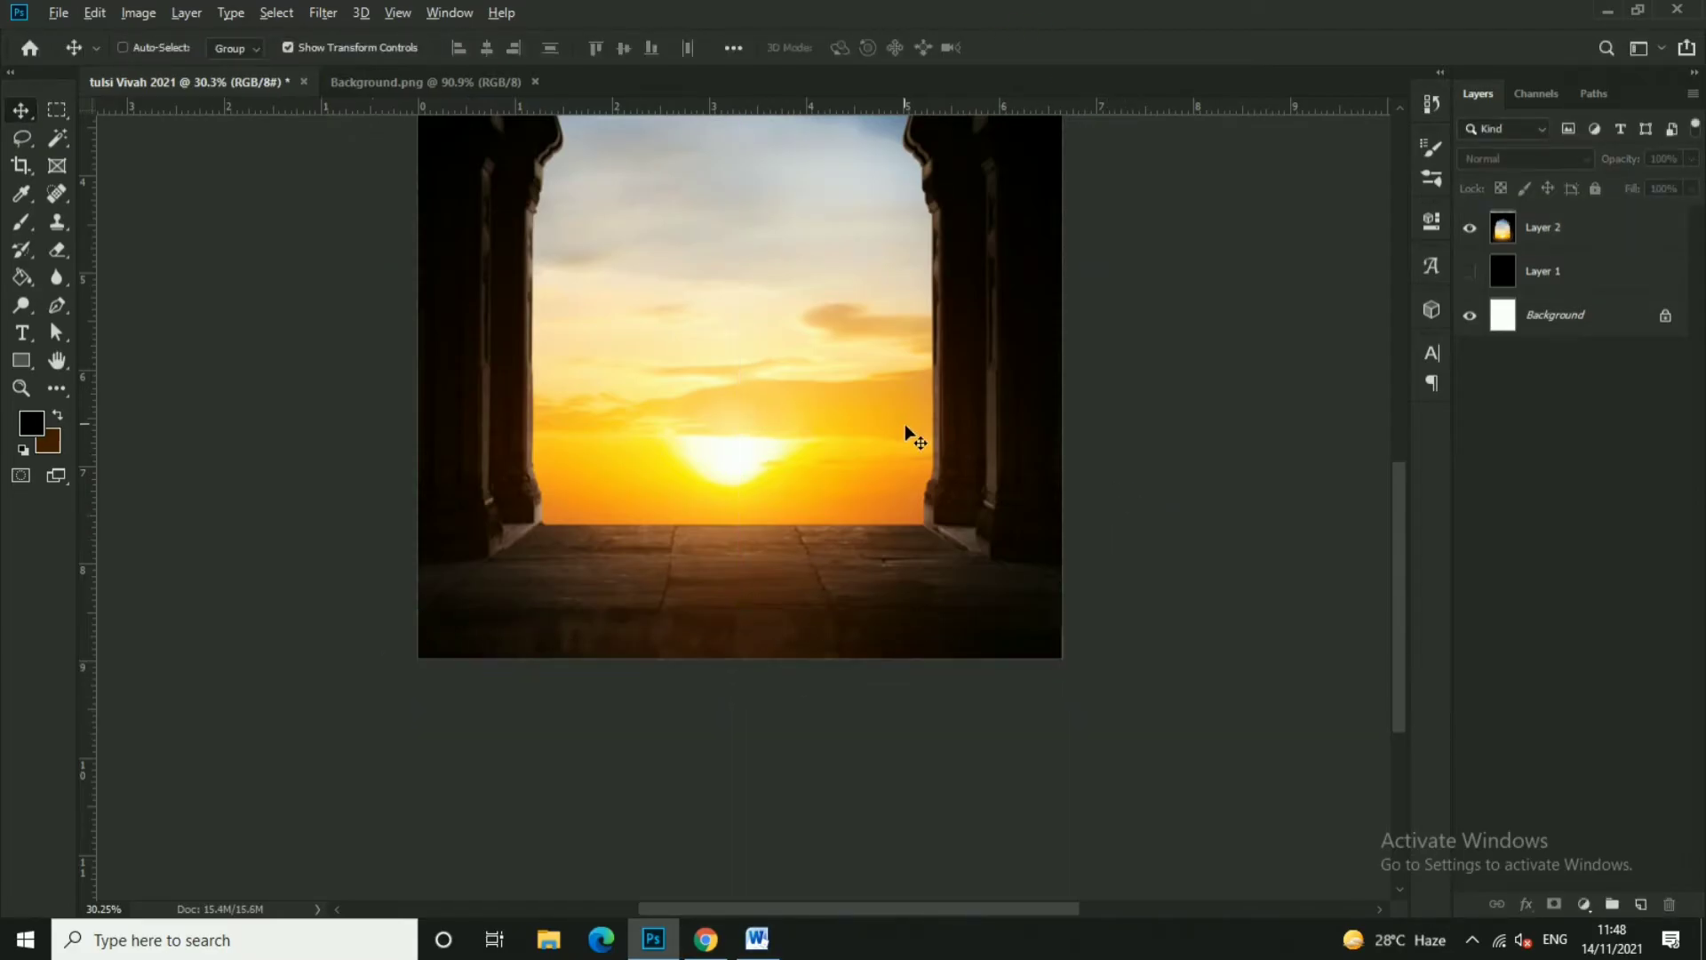
- Show the black Layer 1 behind the image, deselect, and fit the poster in view
scroll(888, 426, down, 2)
scroll(871, 414, down, 1)
key(alt+period)
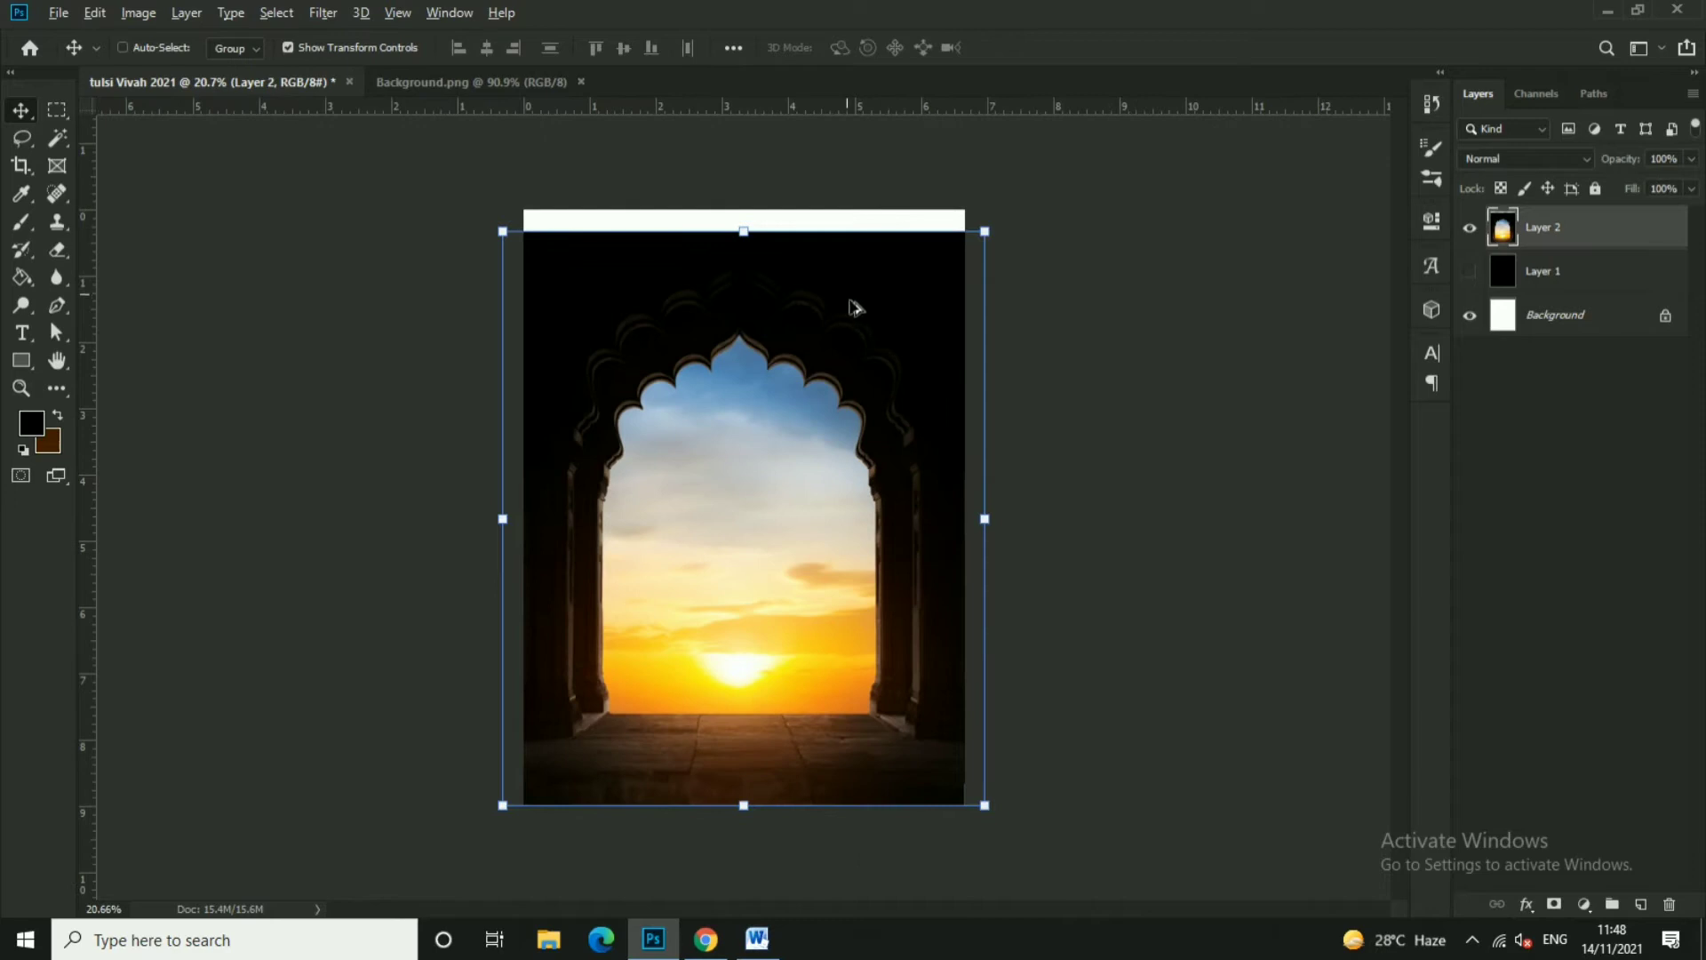
click(1470, 271)
click(1235, 350)
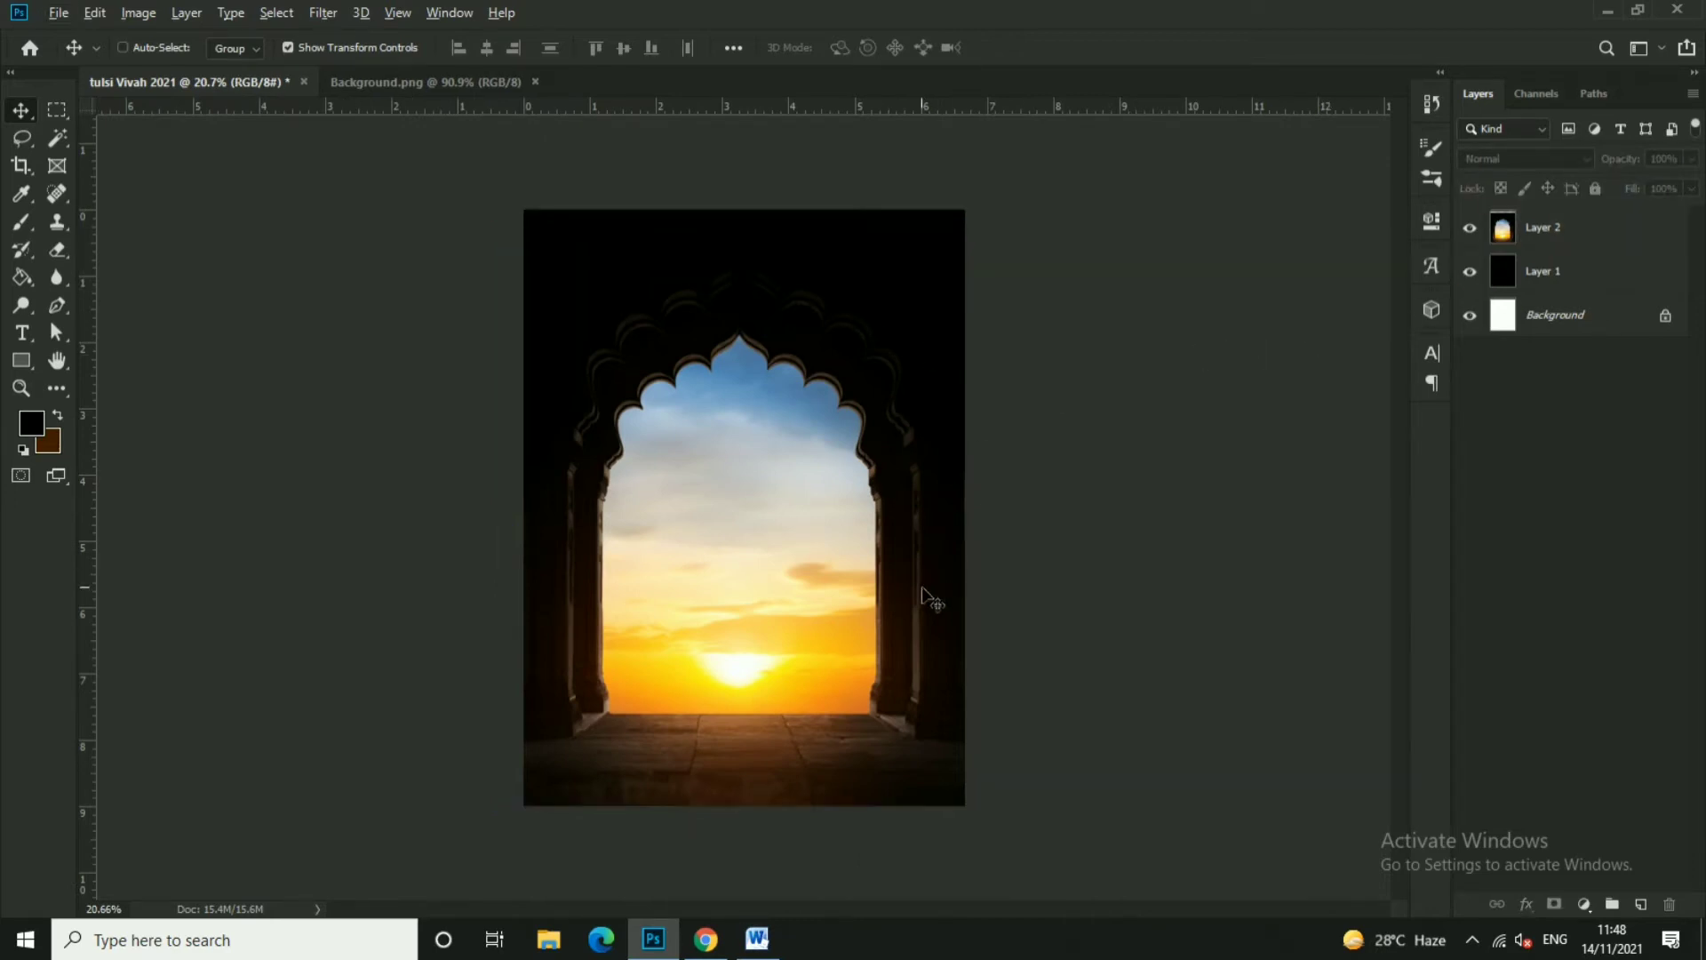
key(ctrl+plus)
key(alt+period)
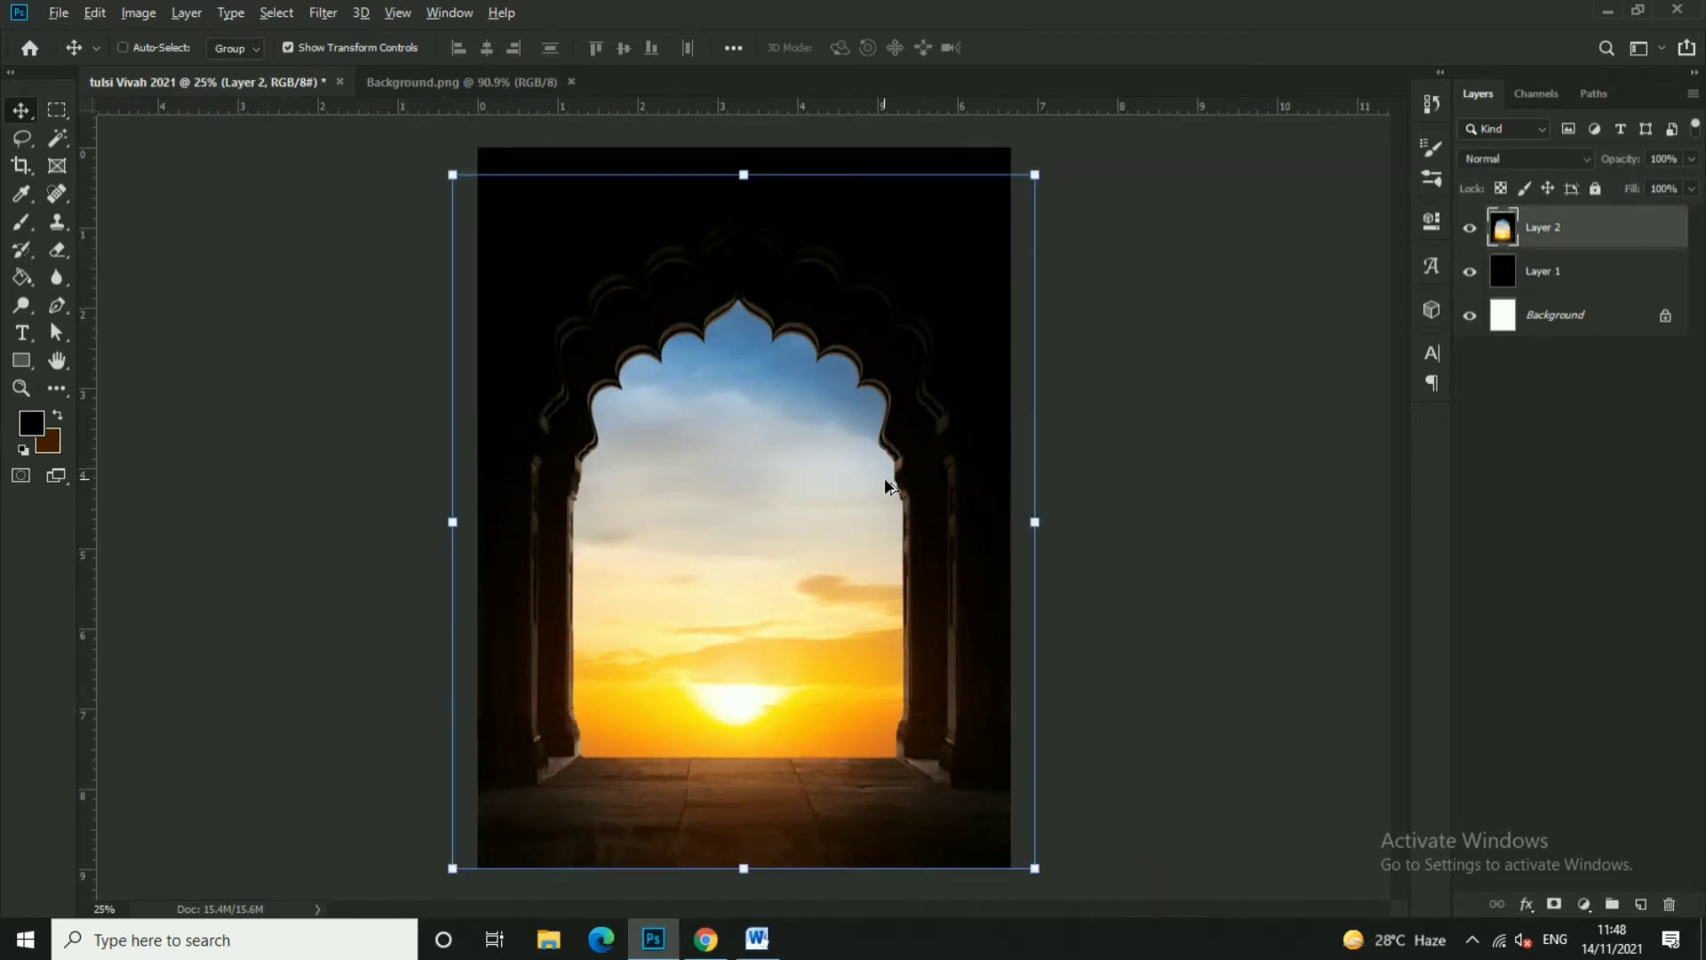
scroll(888, 483, up, 1)
scroll(888, 441, down, 1)
- In Camera Raw, set archway Clarity to +30, deepen Blacks and lift Shadows to +23
click(323, 12)
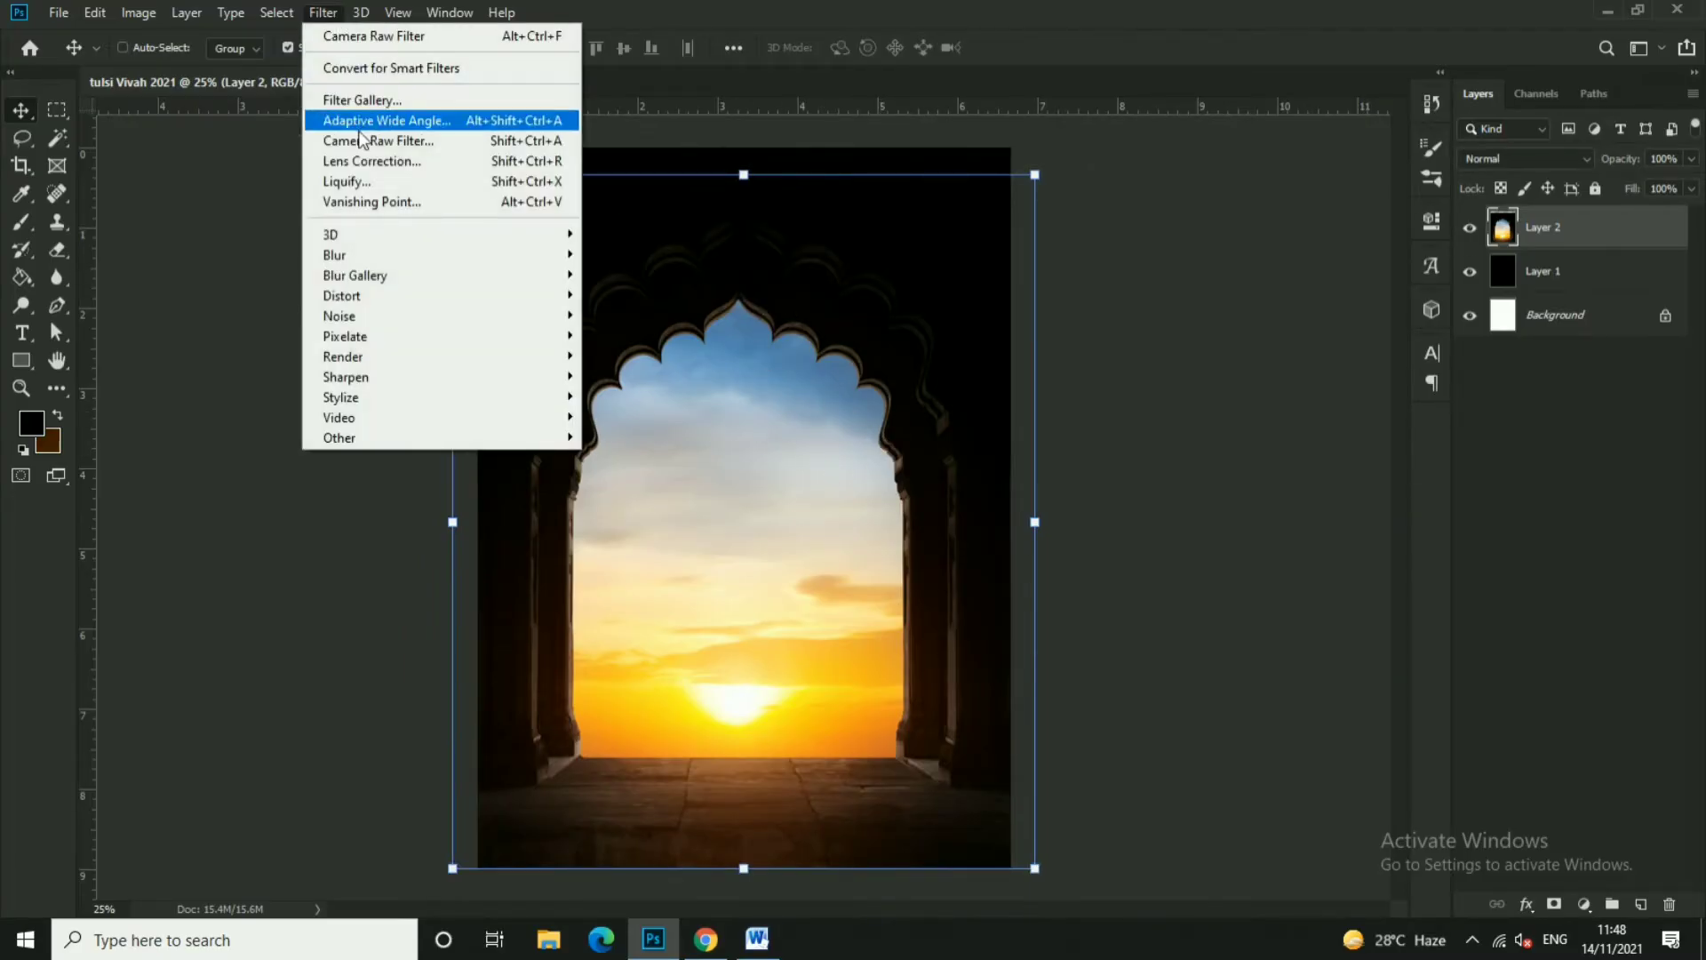
click(360, 142)
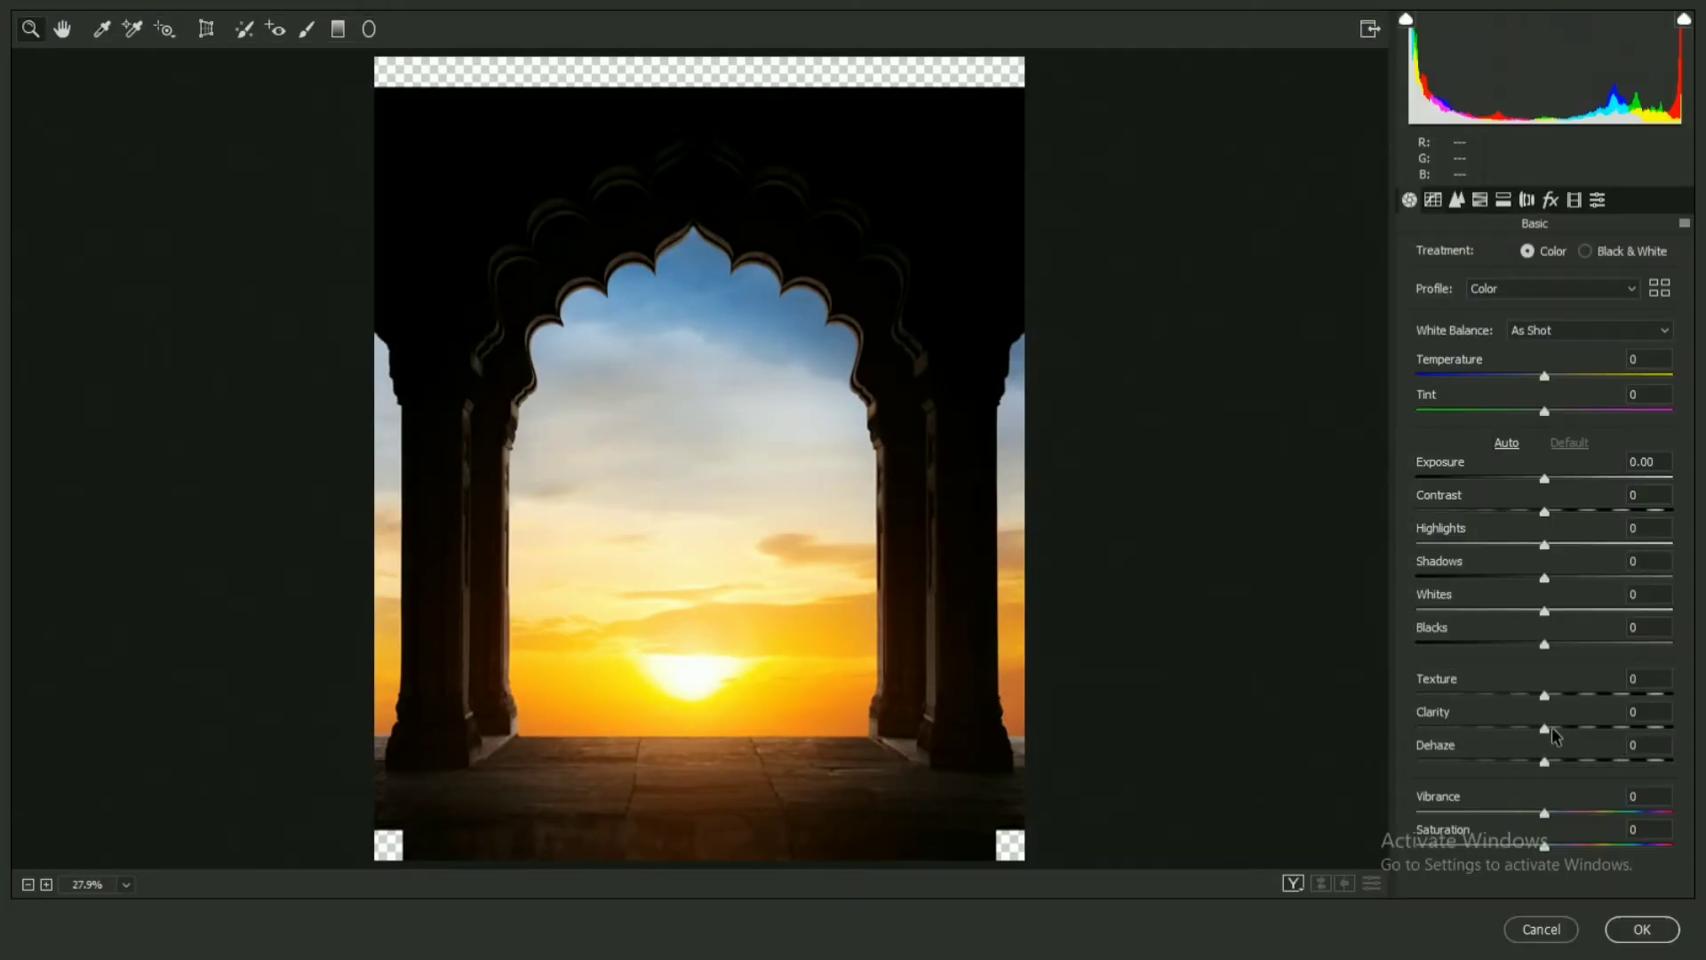
drag(1553, 729, 1588, 727)
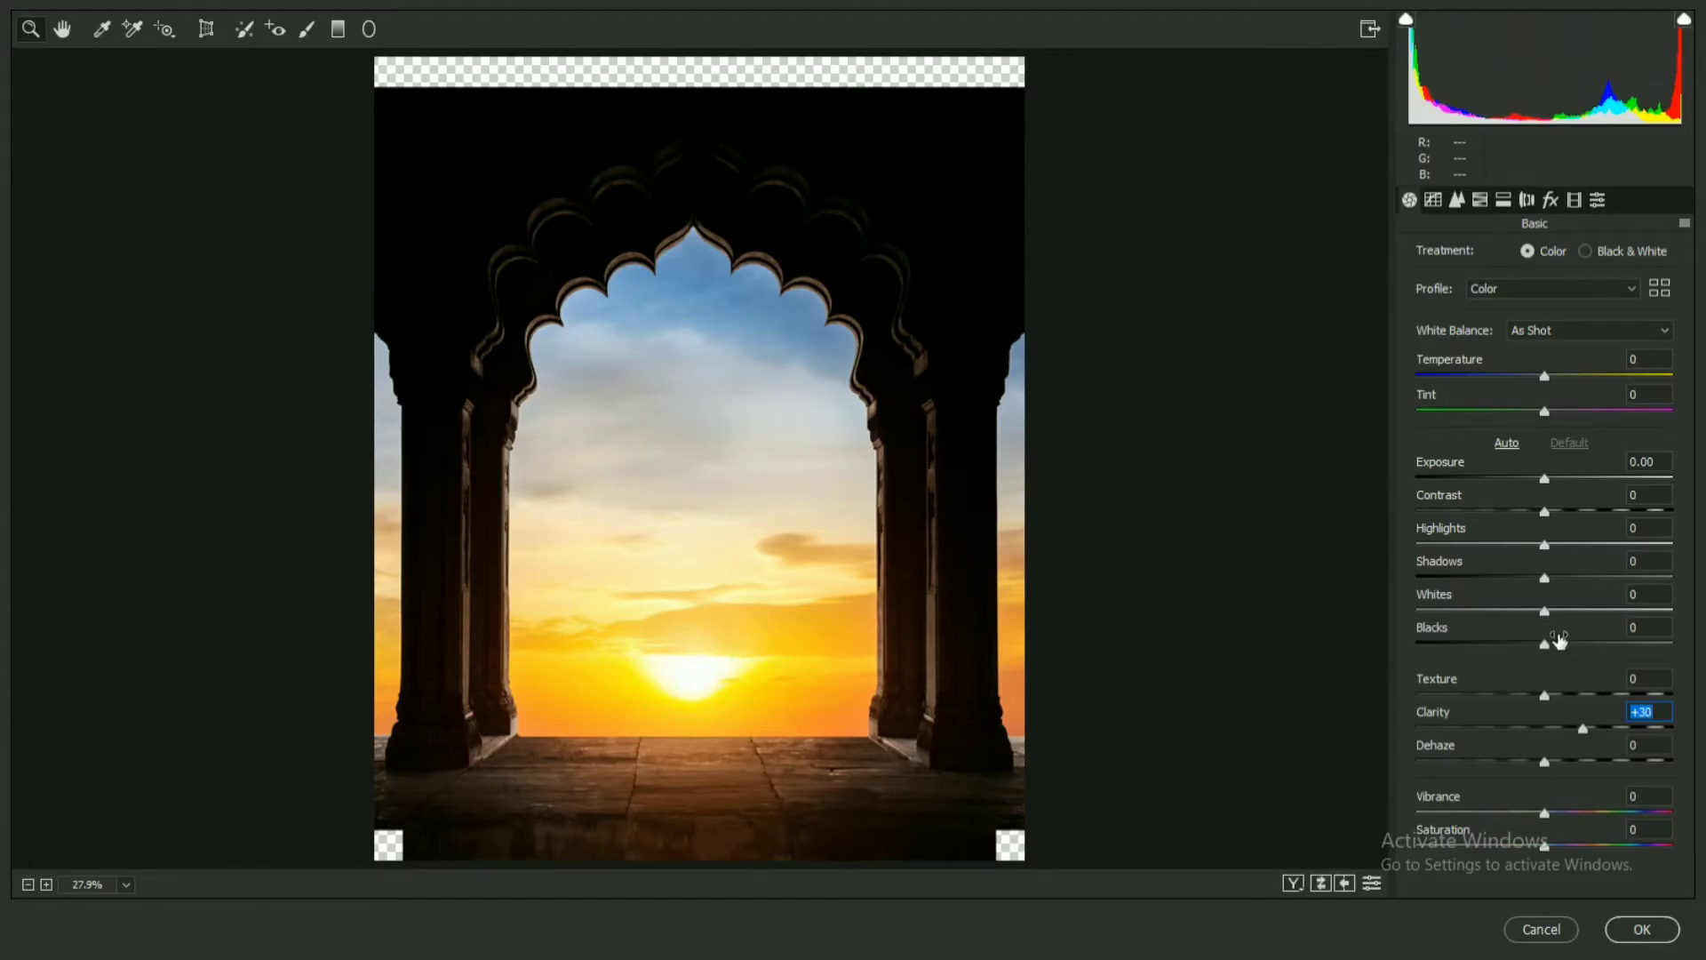
drag(1546, 645, 1525, 647)
mouse_move(1548, 579)
mouse_down()
mouse_move(1571, 579)
mouse_move(1538, 613)
mouse_up()
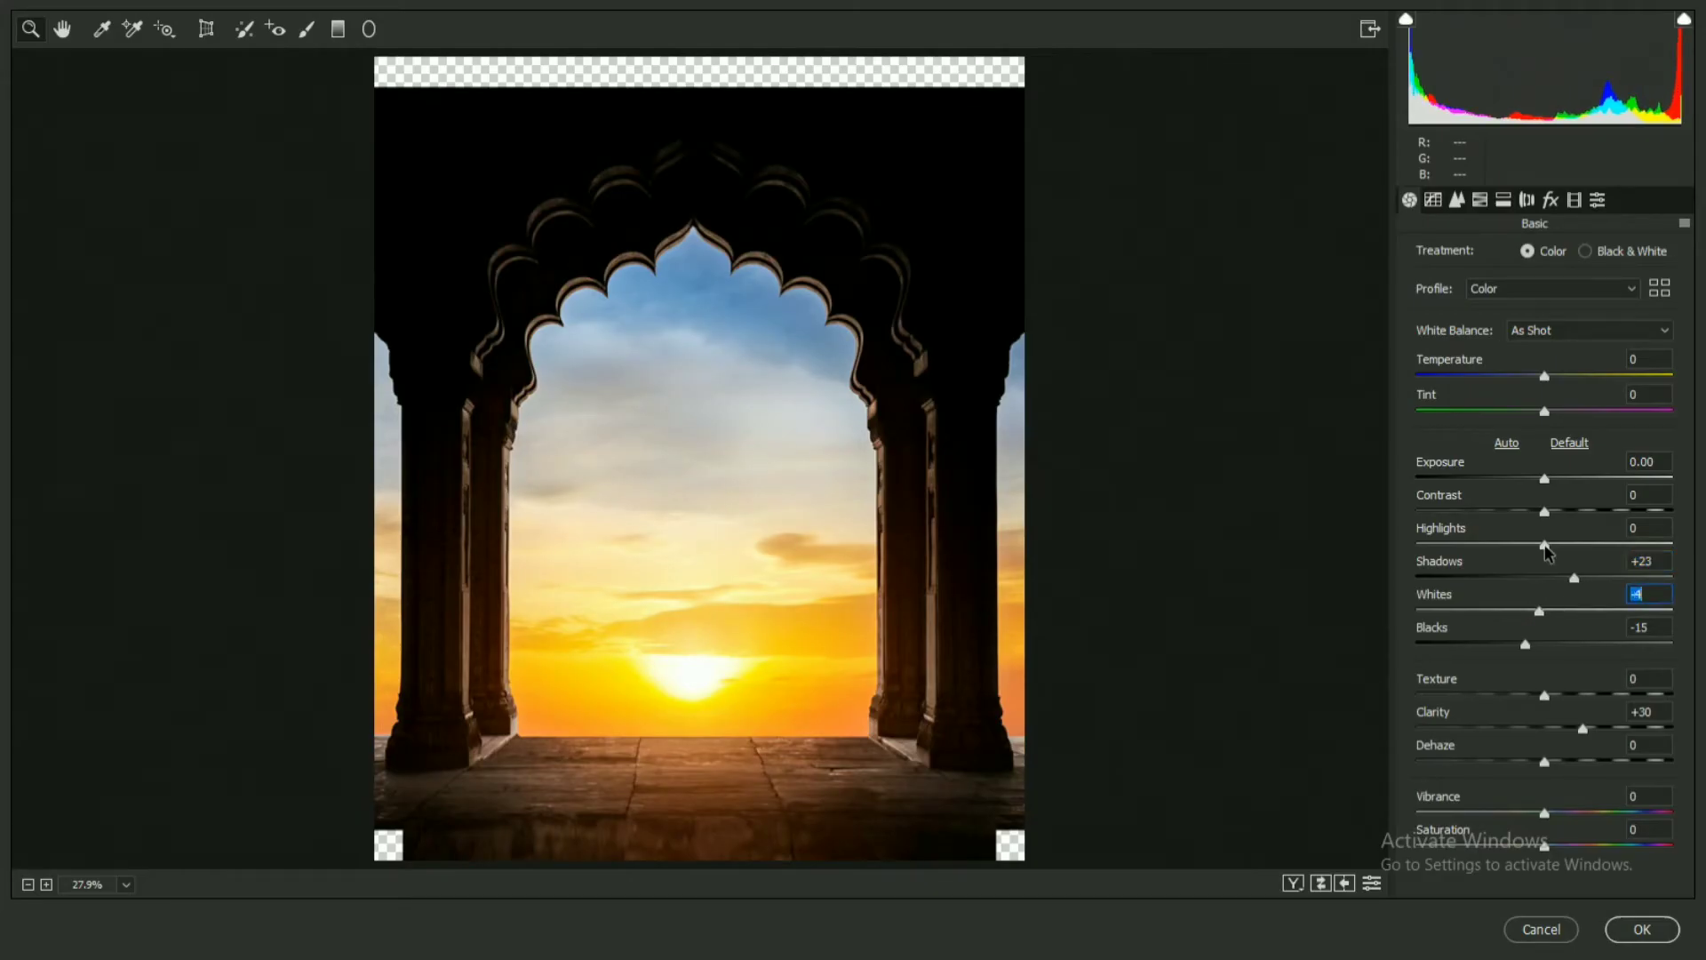
- Lower highlights, raise contrast and Exposure to +0.15, add dehaze and Vibrance +9, and apply
drag(1546, 546, 1520, 545)
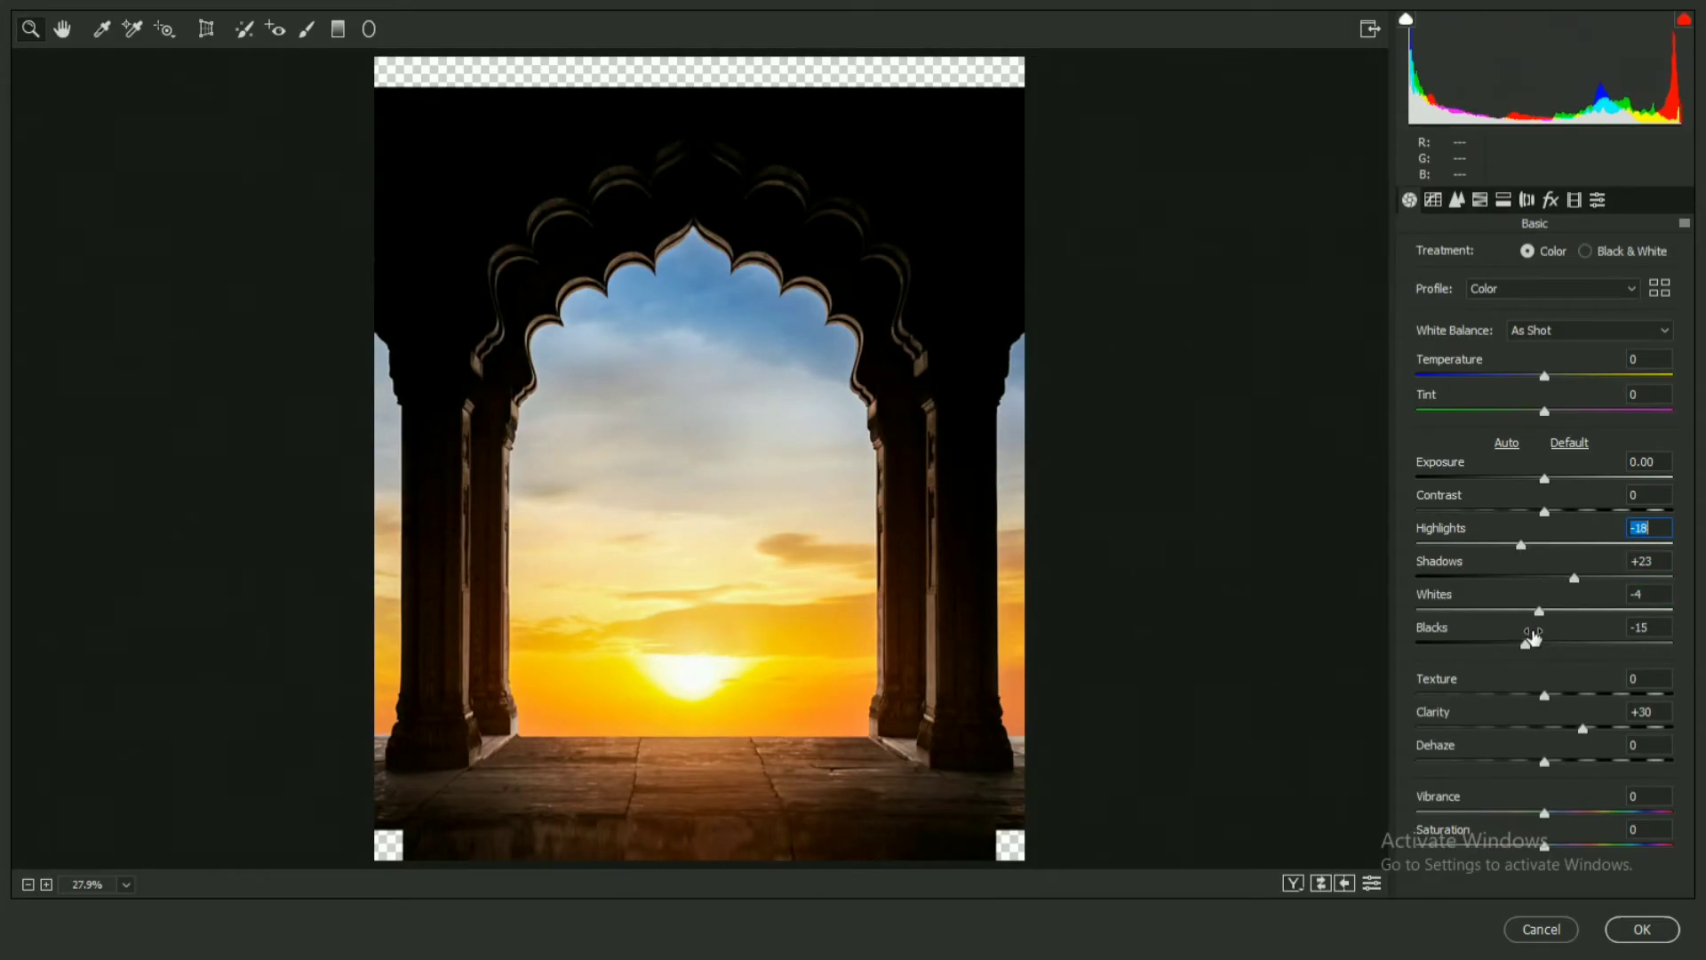
drag(1545, 513, 1551, 478)
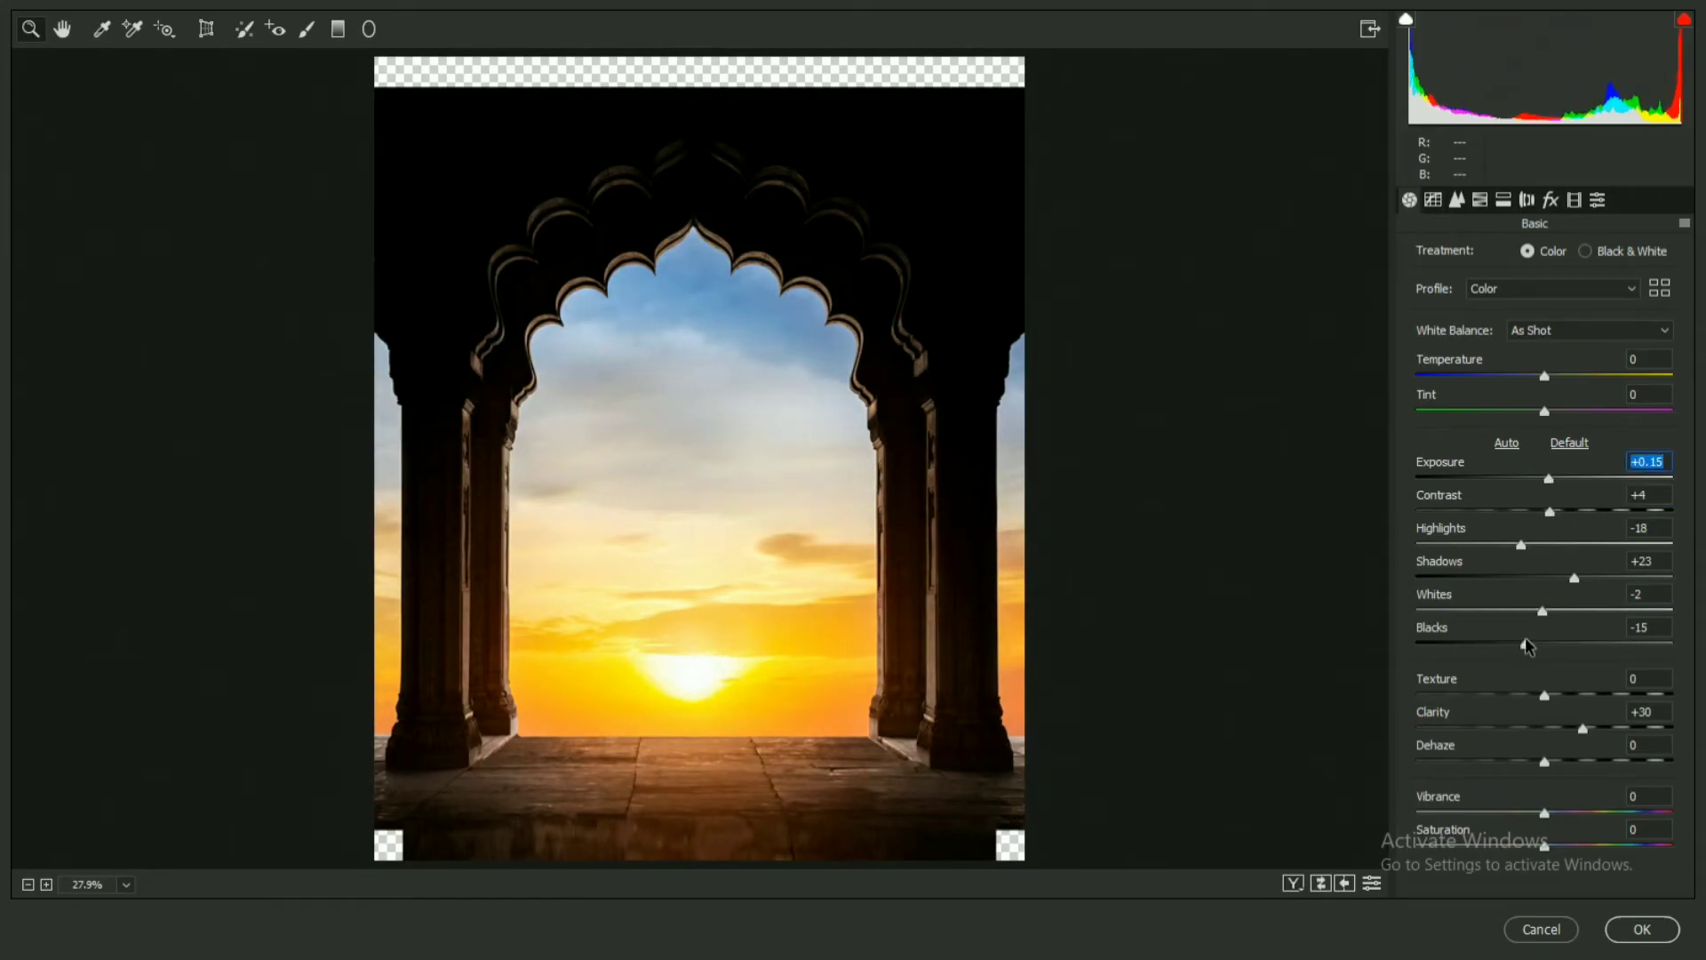
drag(1526, 642, 1529, 643)
drag(1545, 763, 1554, 846)
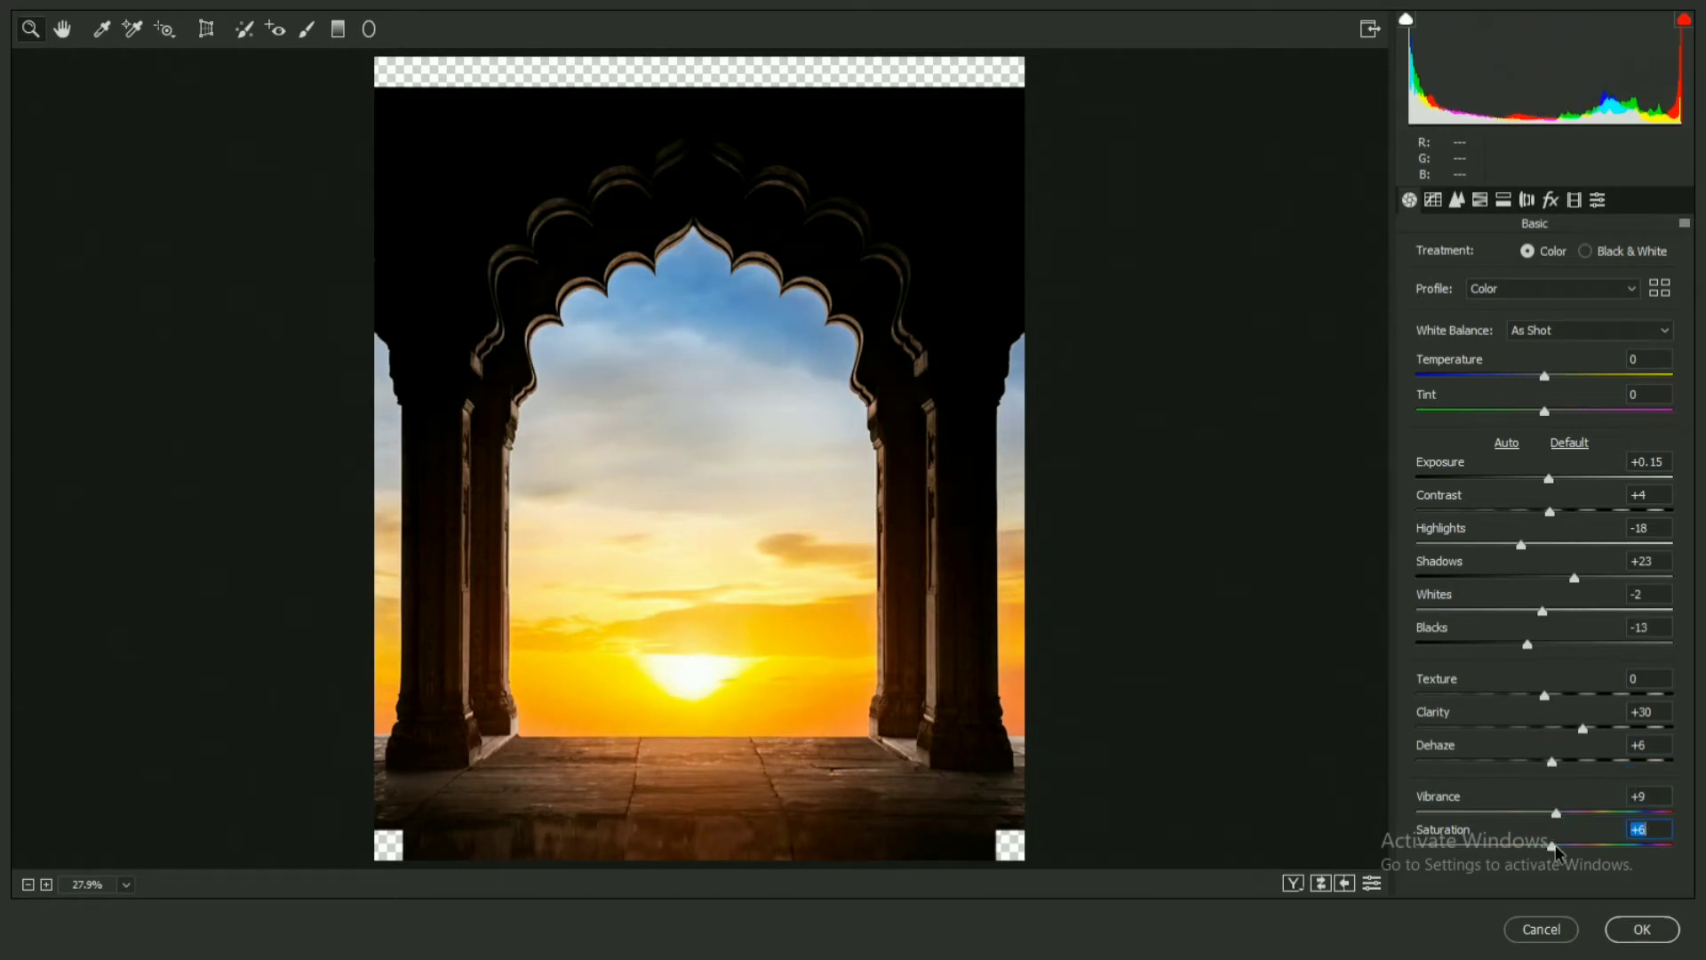
click(1640, 929)
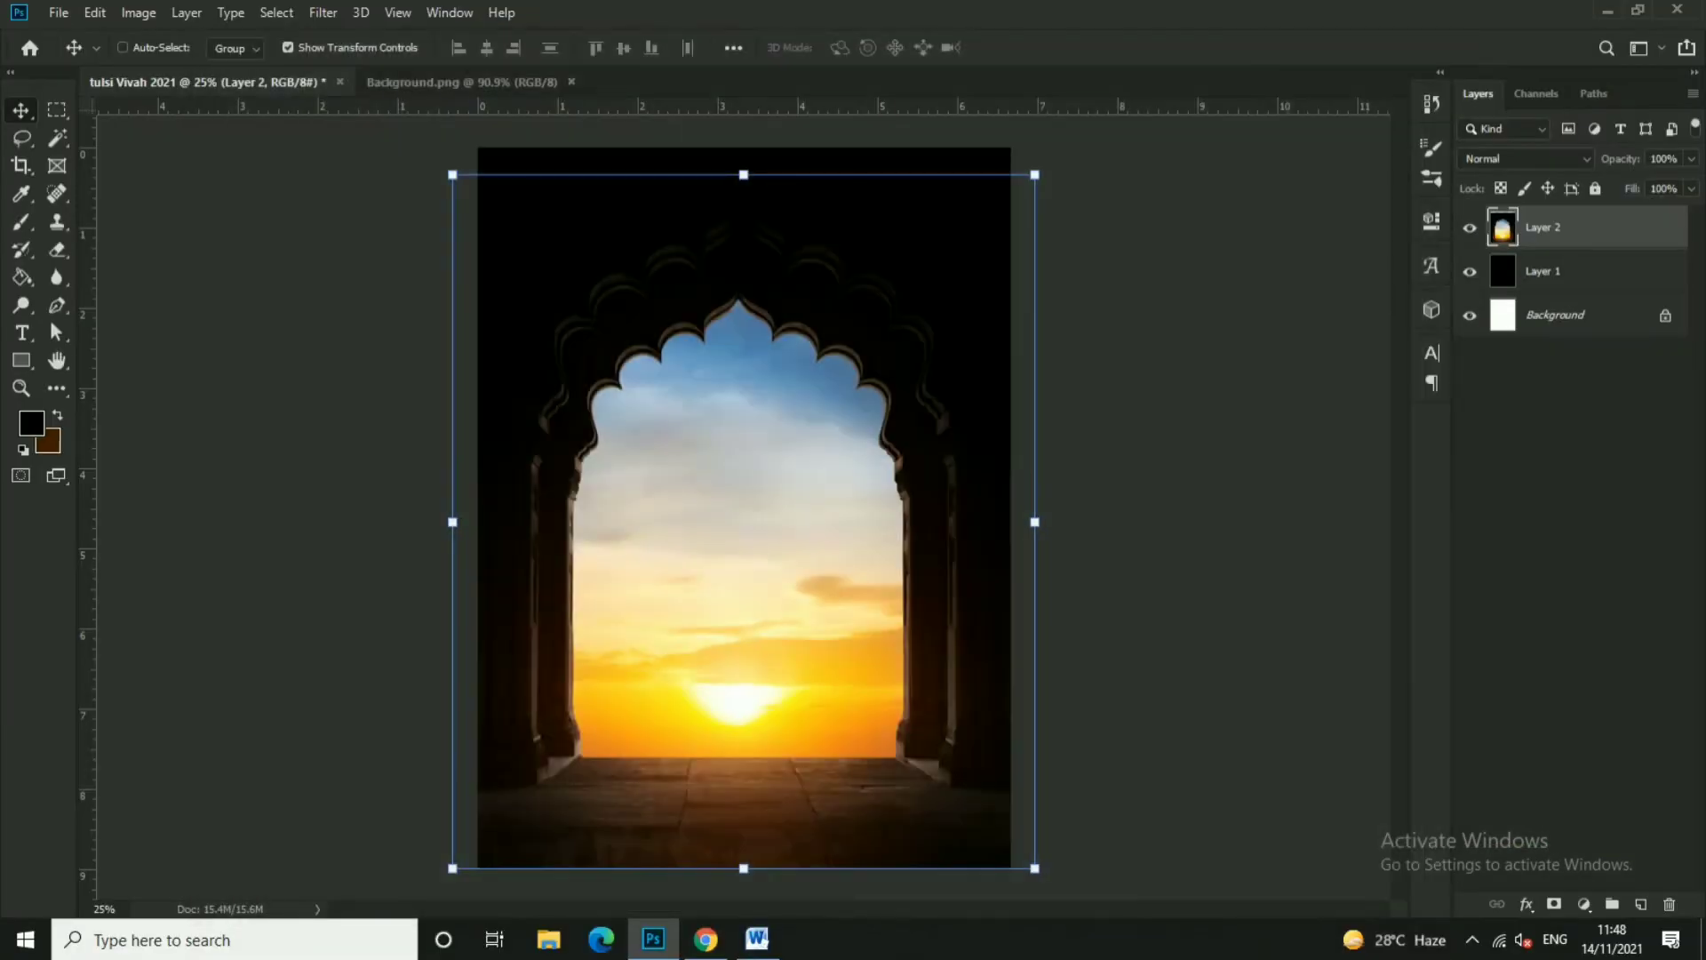
- Fit the poster in view and close the Background.png image
ctrl+click(1191, 449)
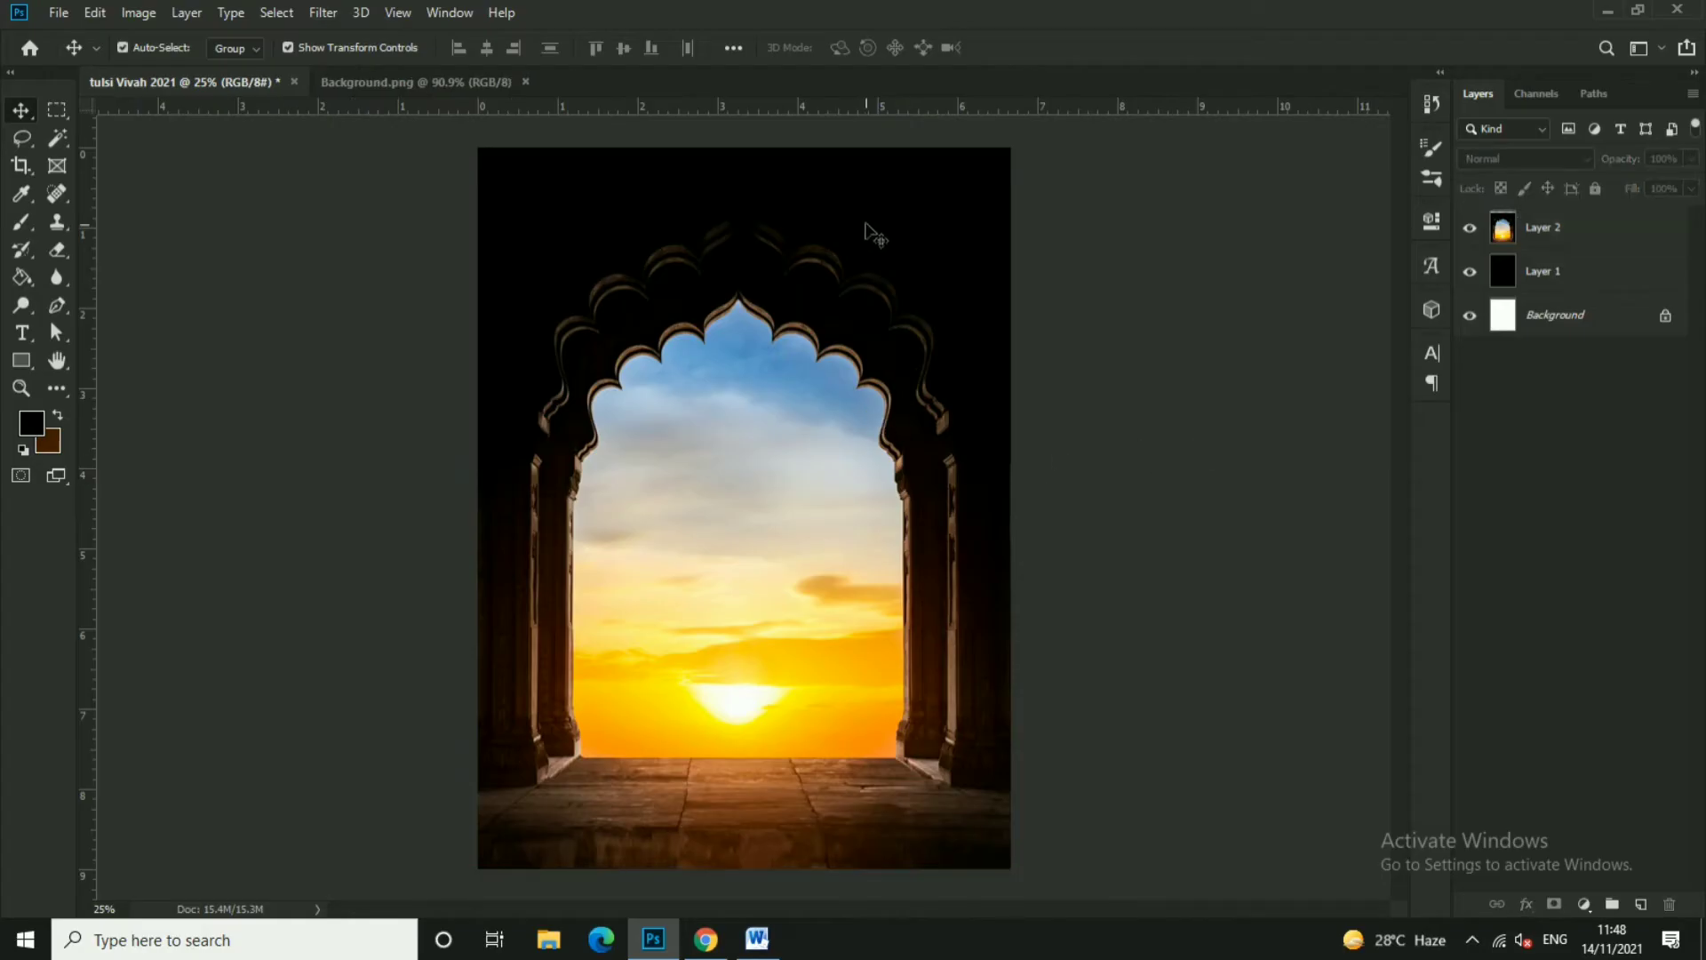
key(ctrl+0)
ctrl+click(875, 524)
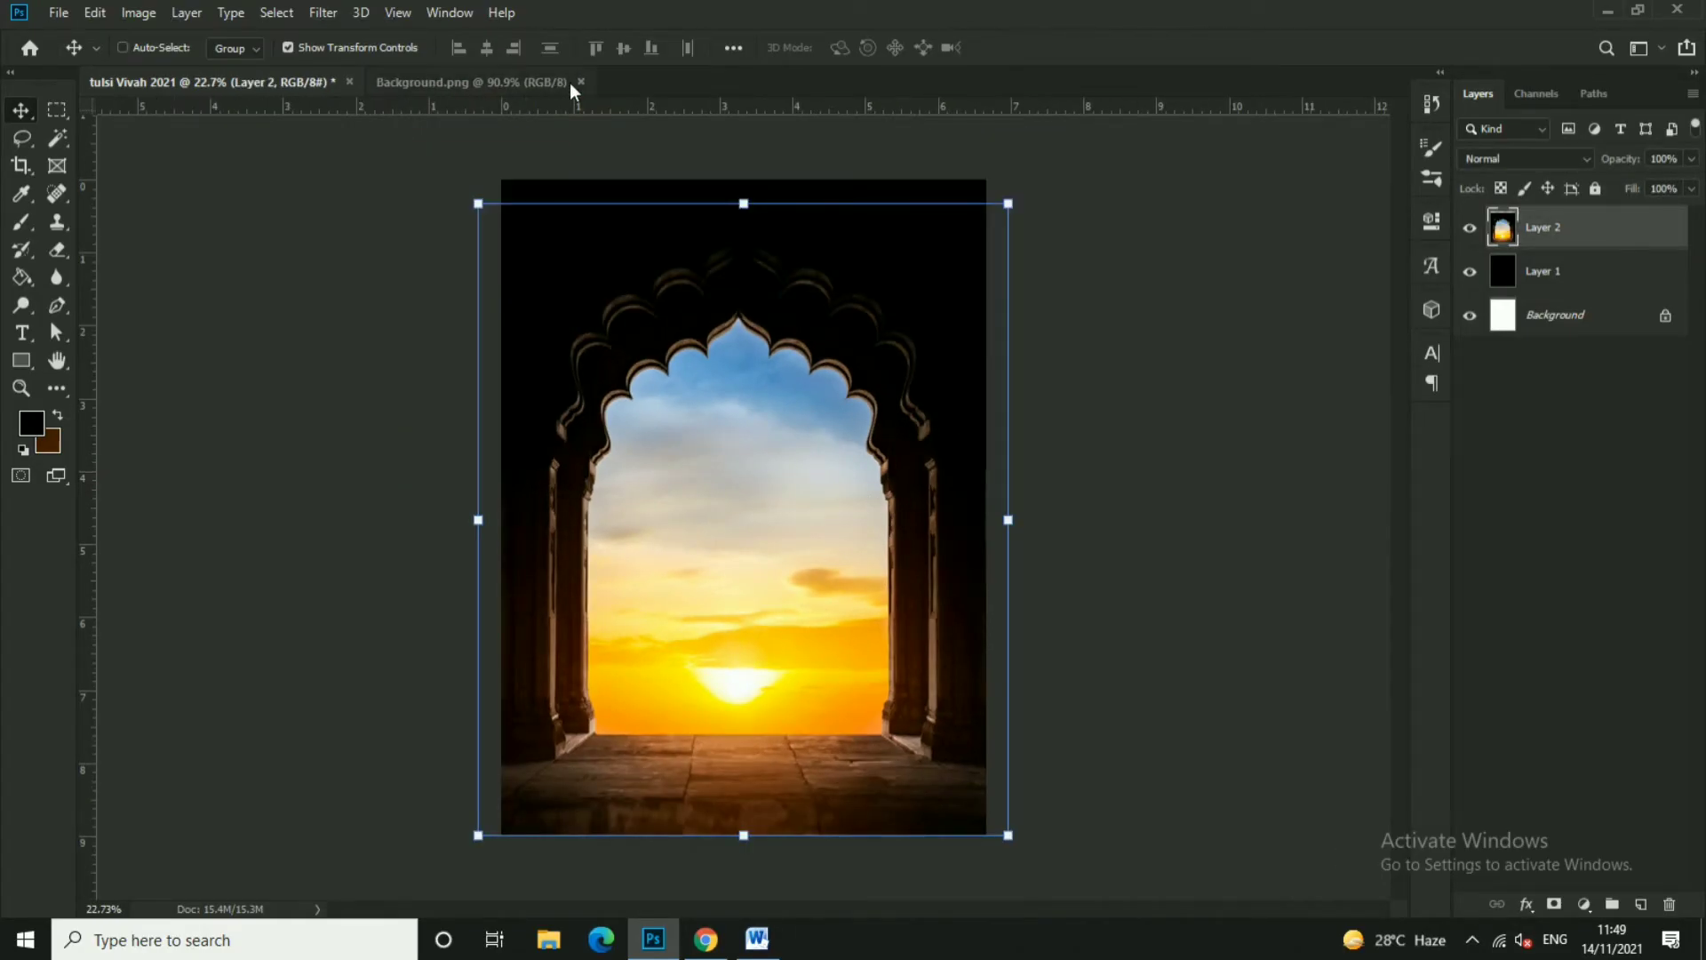
click(582, 82)
- Open Tuls.png and move the tulsi plant into the poster as Layer 3
click(58, 12)
click(382, 172)
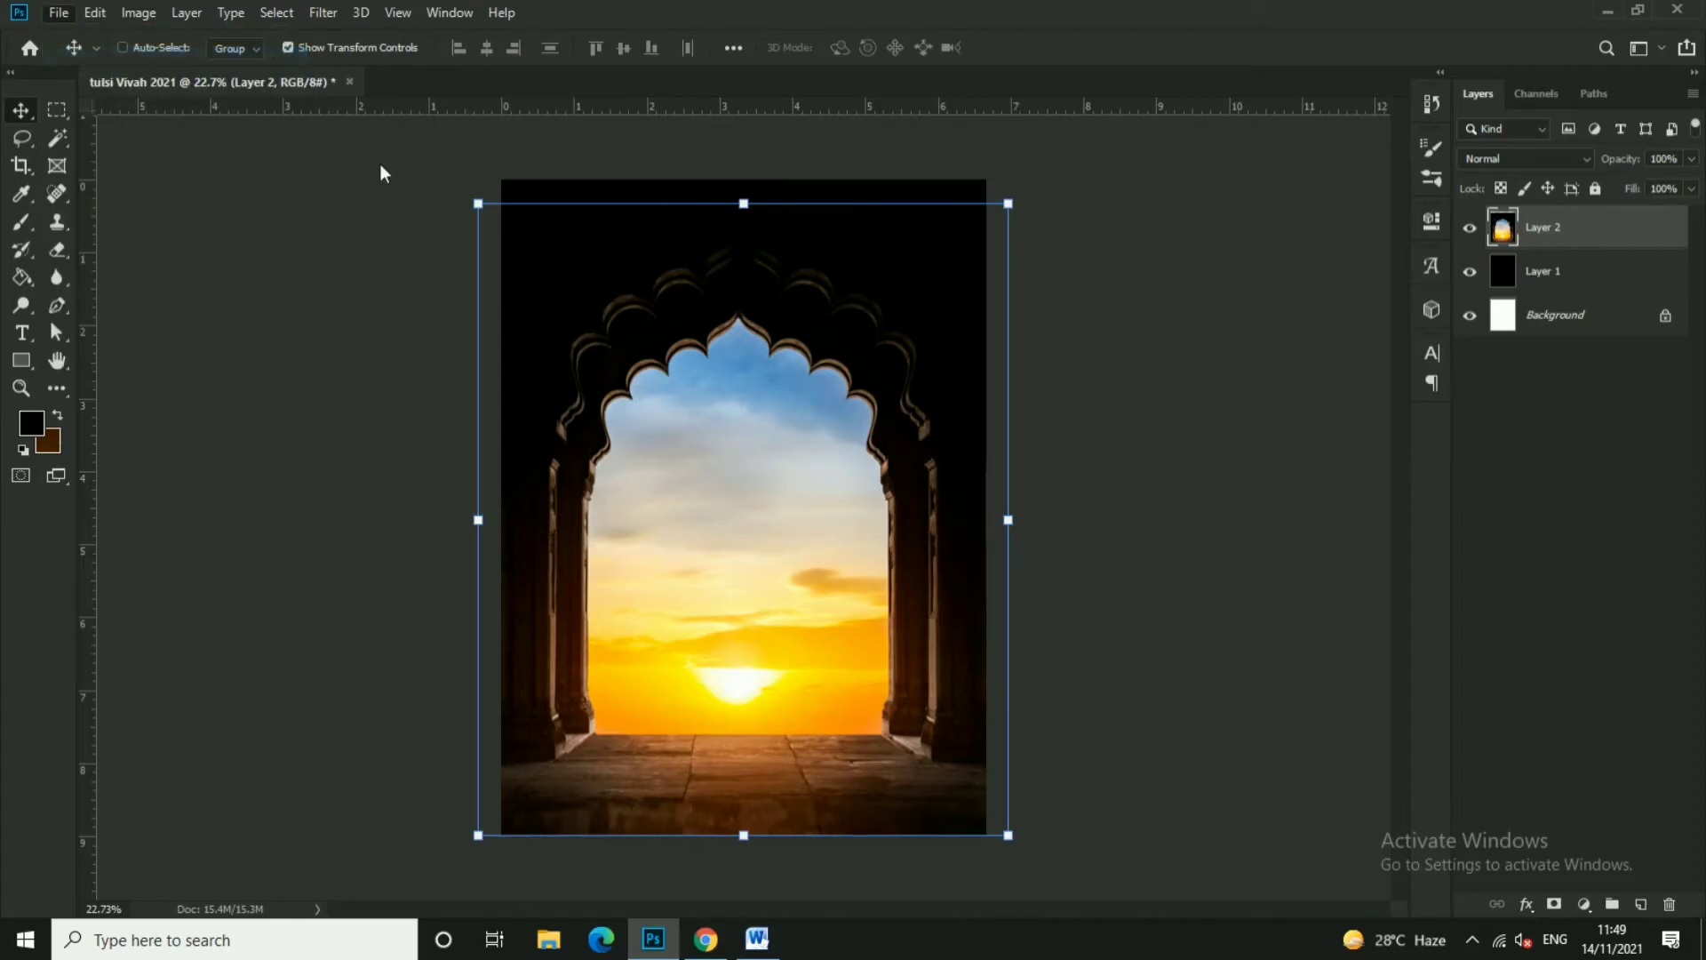
key(ctrl+o)
click(491, 178)
click(1002, 716)
mouse_move(697, 338)
mouse_down()
mouse_move(853, 367)
mouse_move(293, 100)
mouse_move(707, 524)
mouse_move(773, 562)
mouse_up()
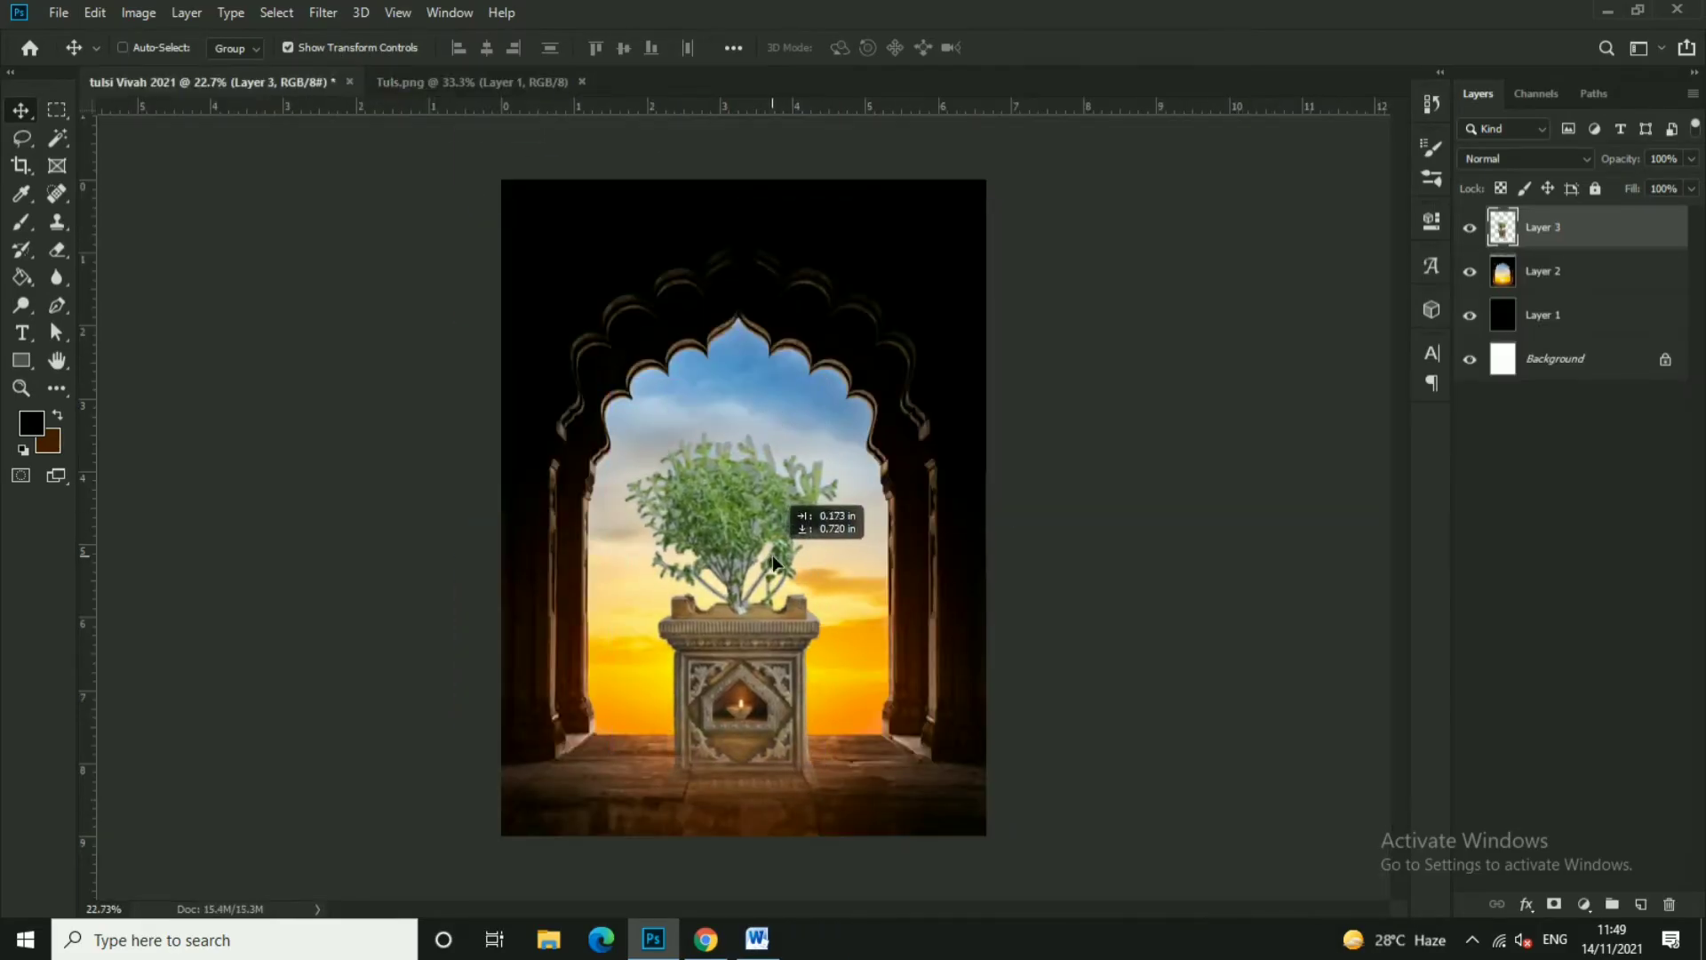
- Scale the tulsi plant down and centre it inside the arch
scroll(835, 359, up, 2)
scroll(836, 360, down, 1)
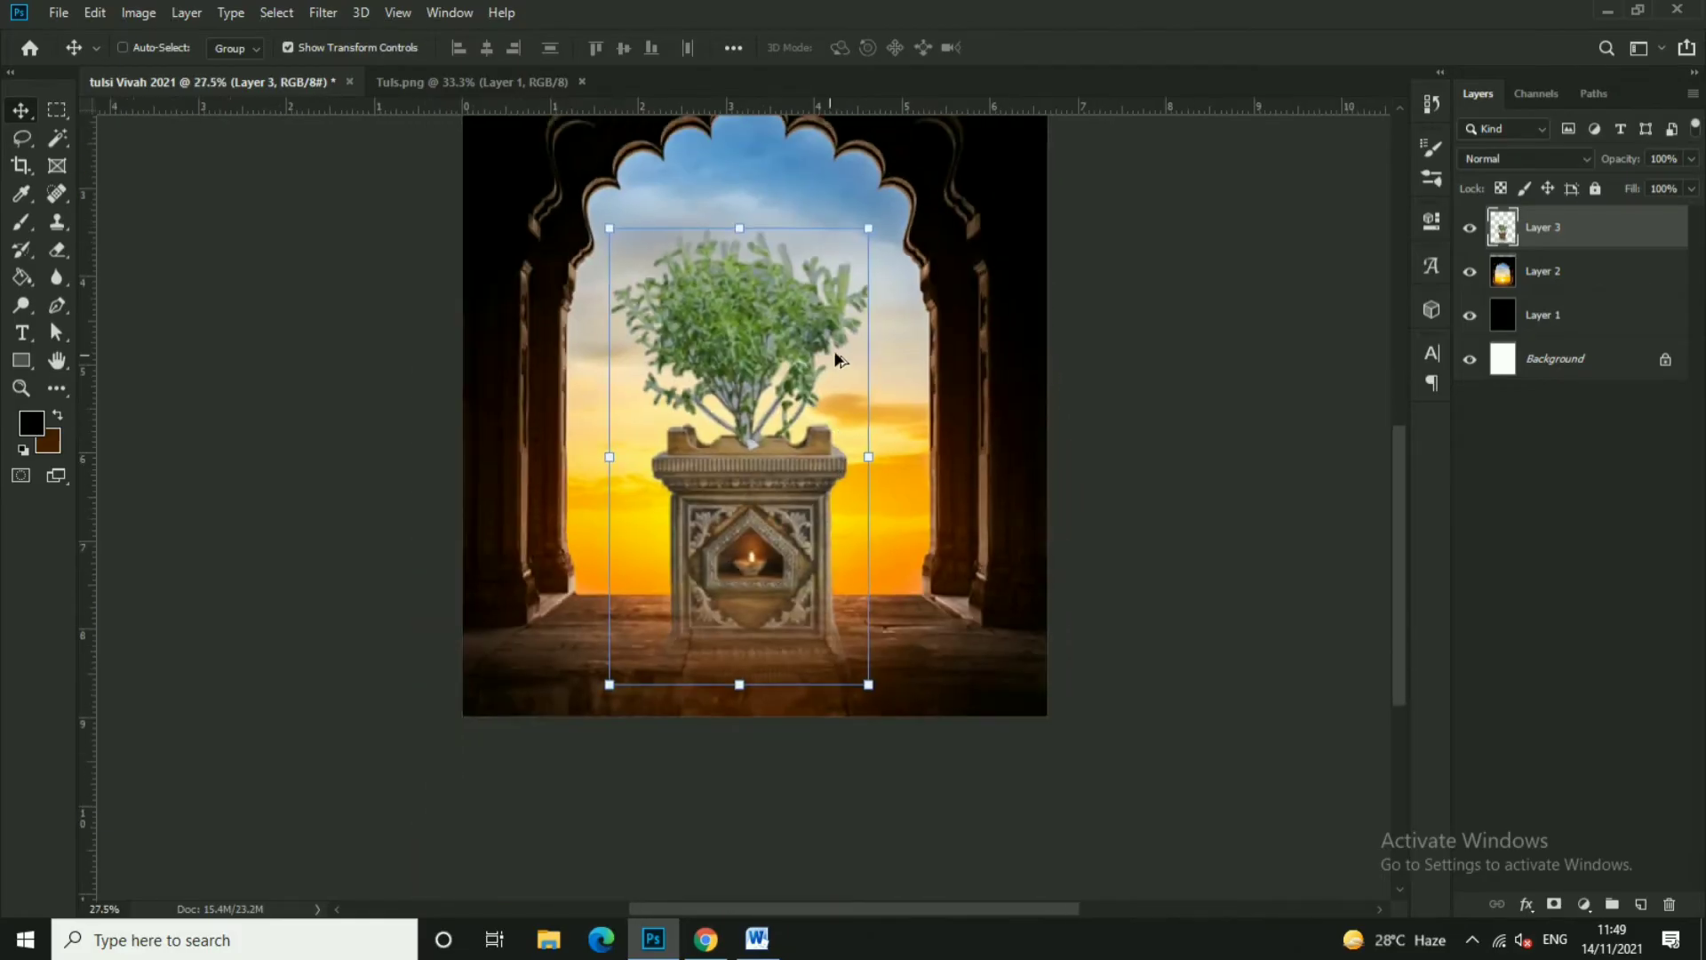
drag(868, 229, 868, 259)
drag(809, 345, 802, 320)
key(Return)
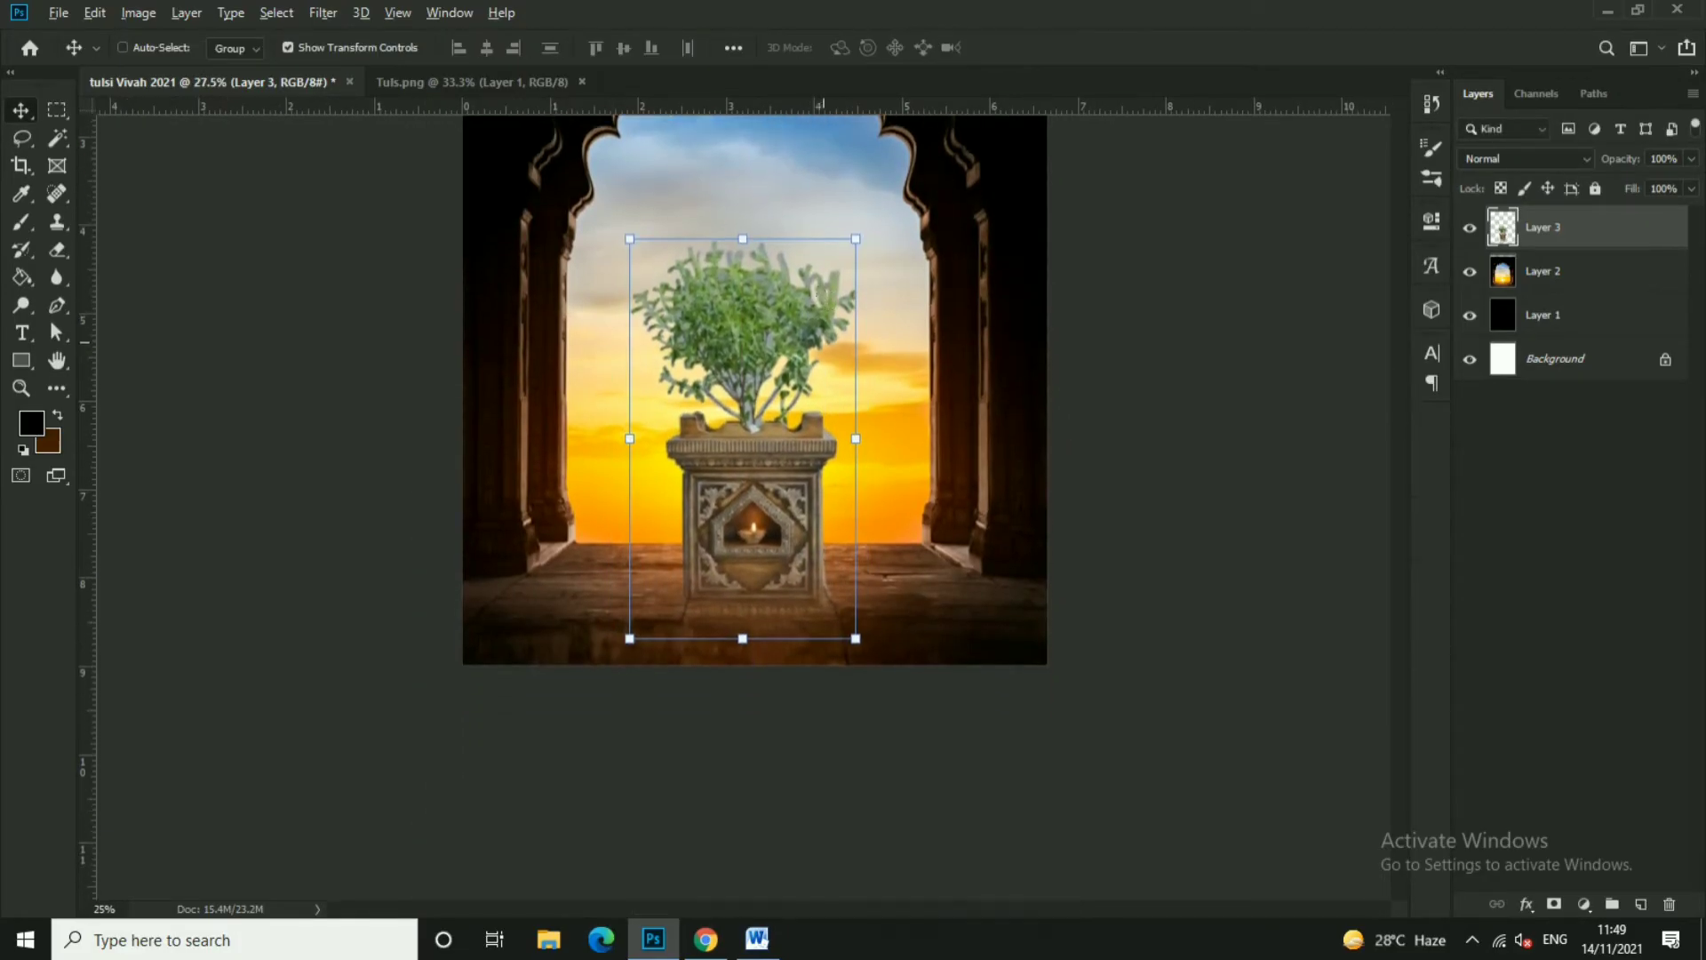
scroll(755, 438, down, 2)
scroll(772, 610, up, 1)
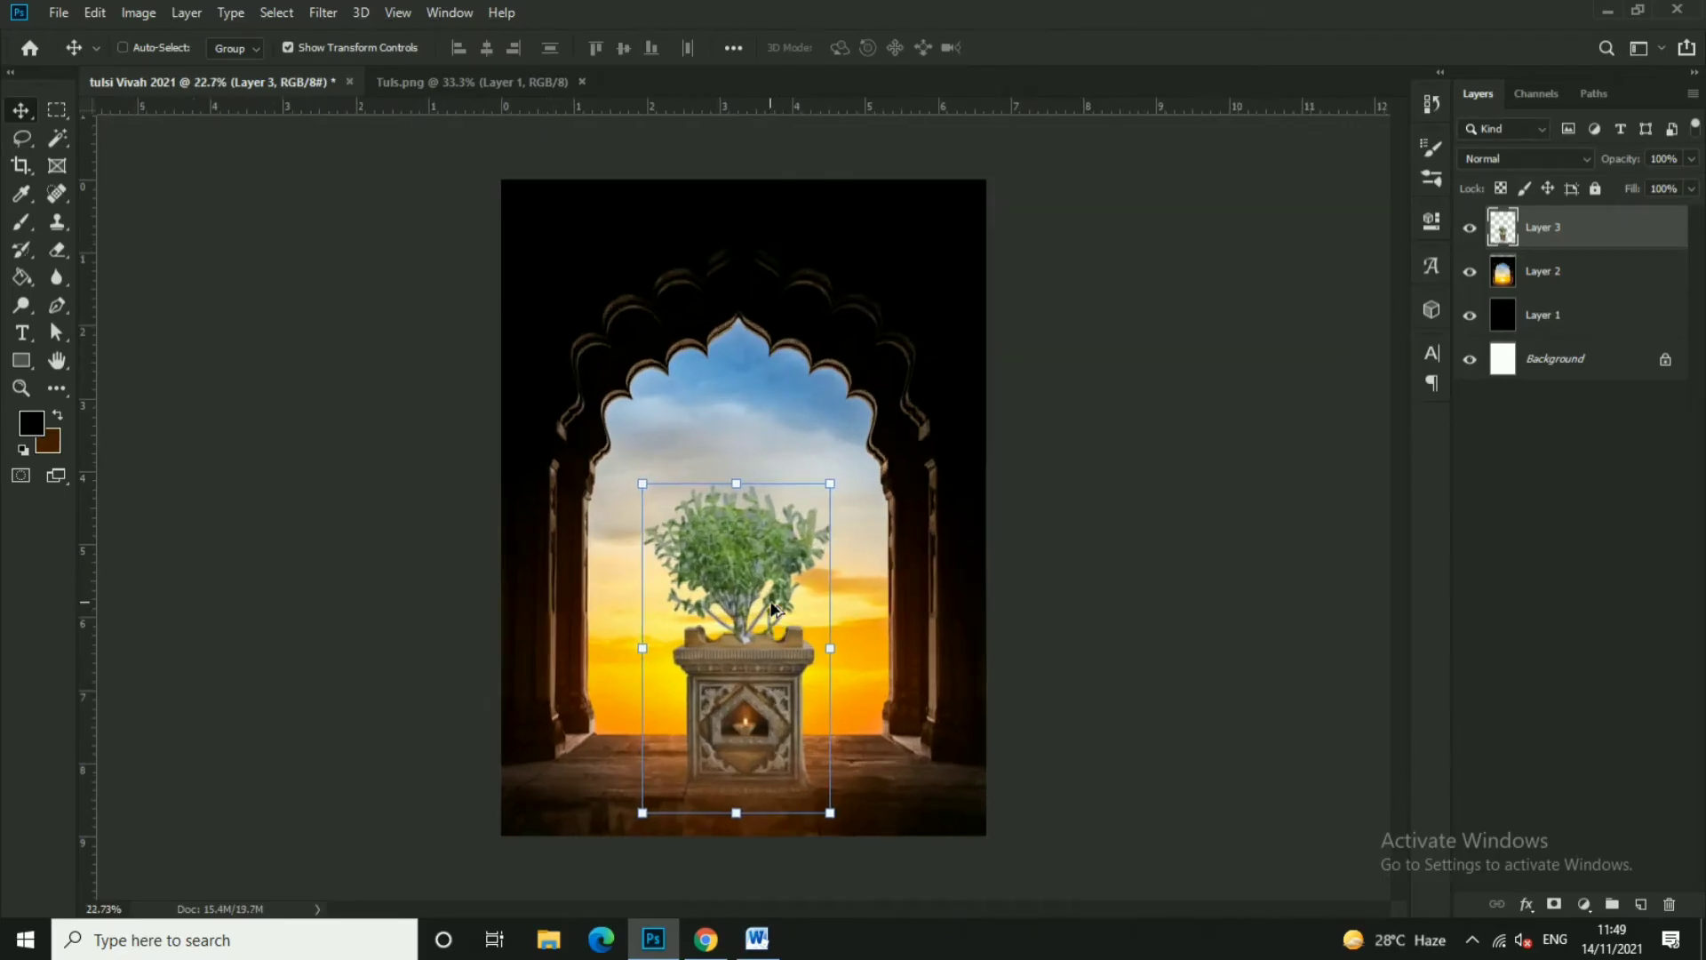
scroll(817, 561, up, 1)
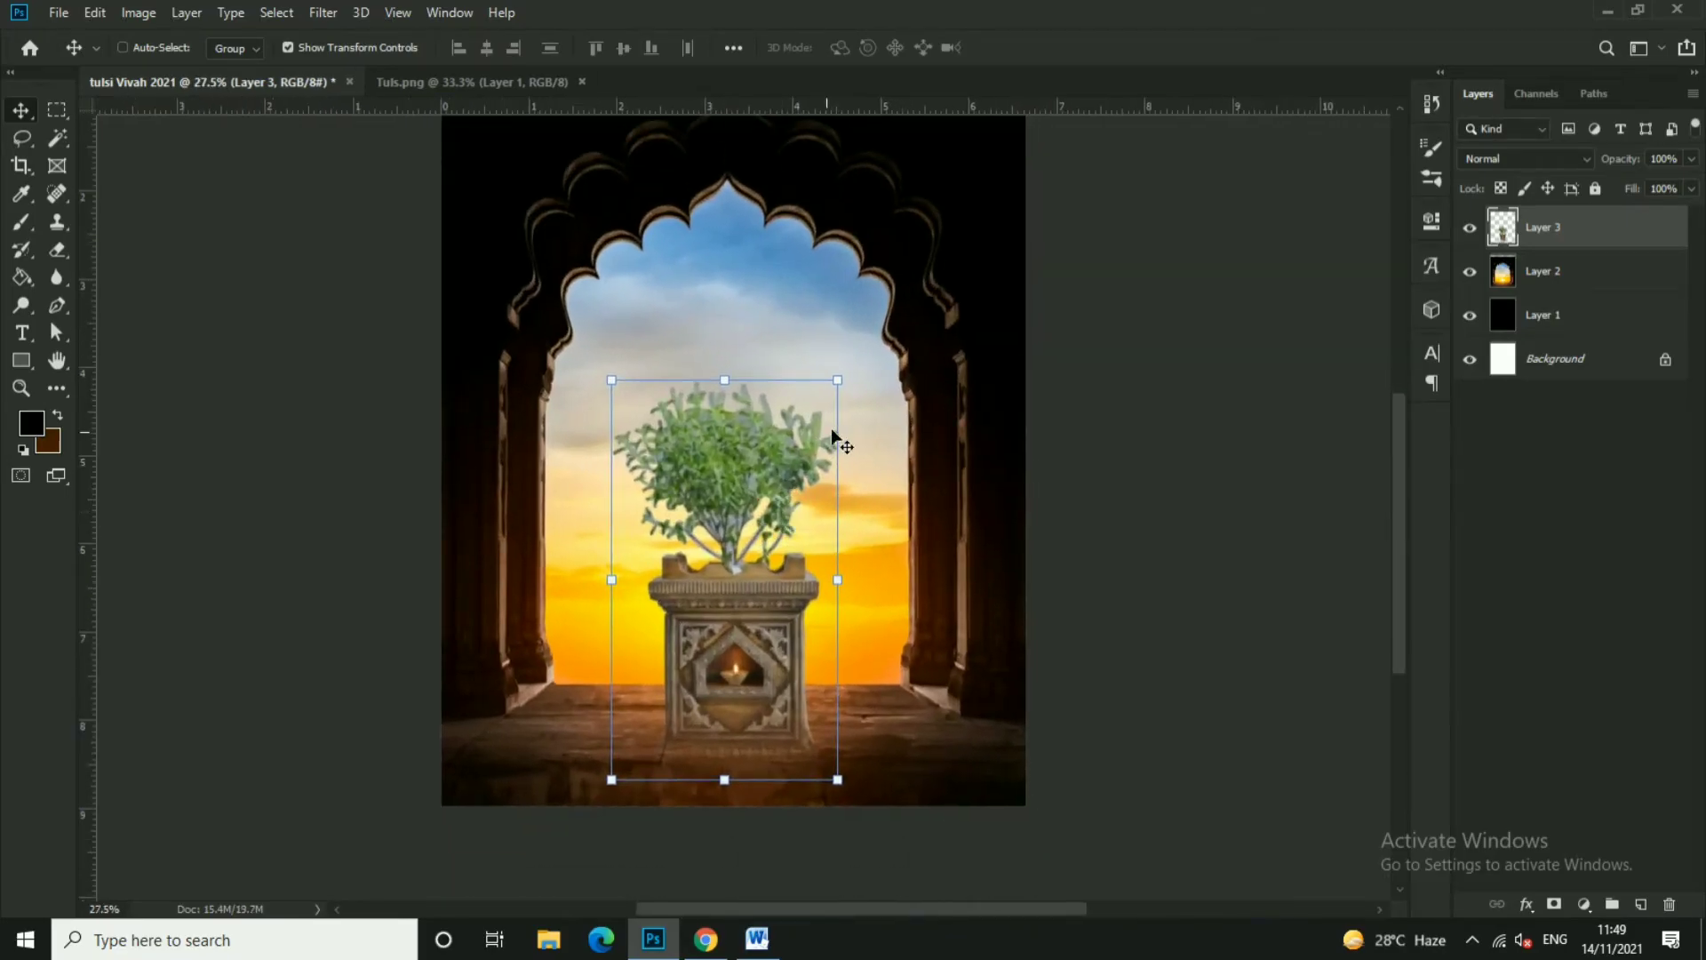
drag(851, 393, 849, 396)
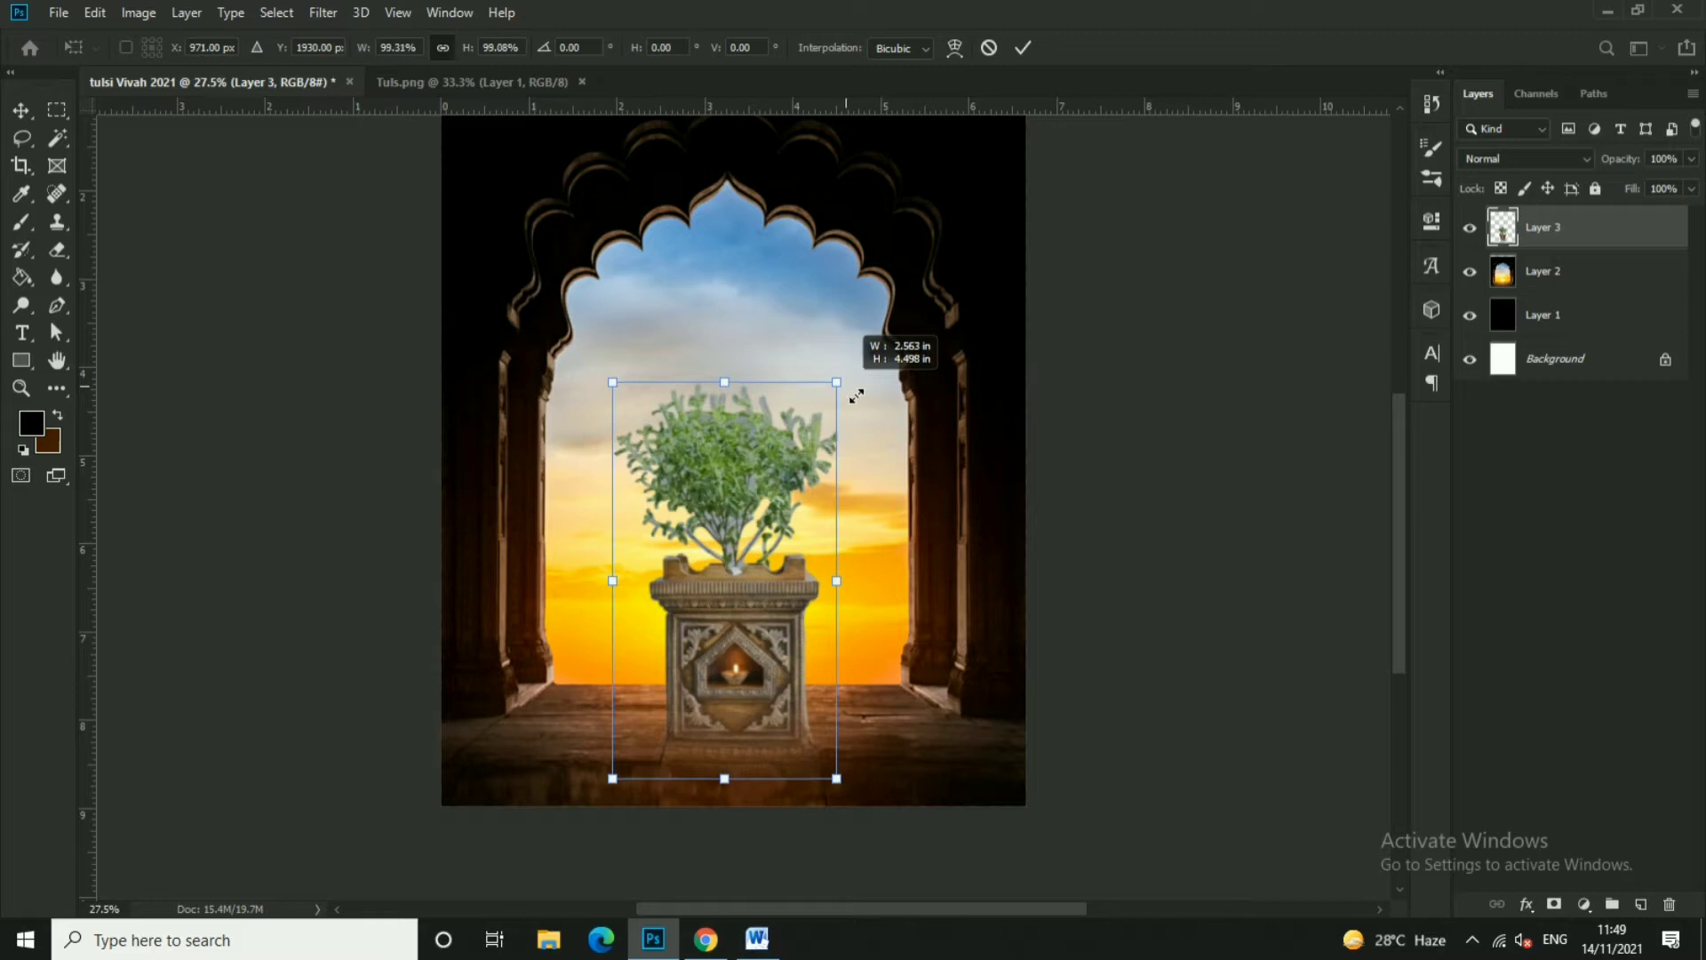
double_click(796, 458)
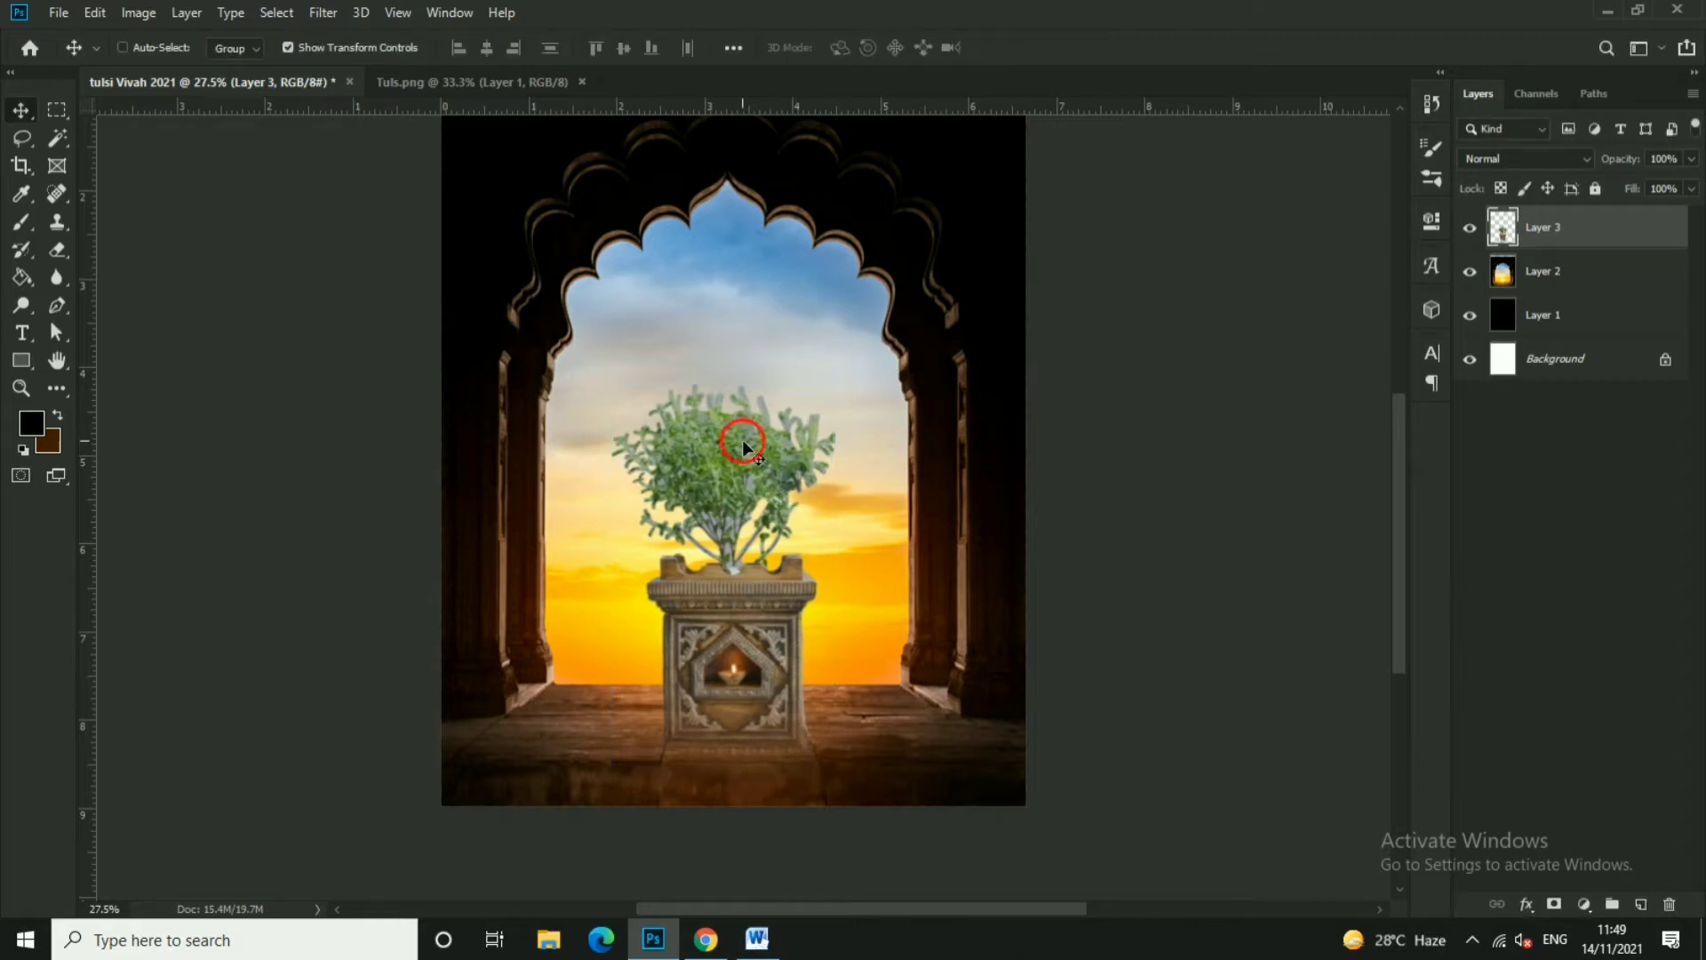
- In Camera Raw, raise the tulsi layer's Clarity to +34, lift Shadows and raise Blacks
click(322, 12)
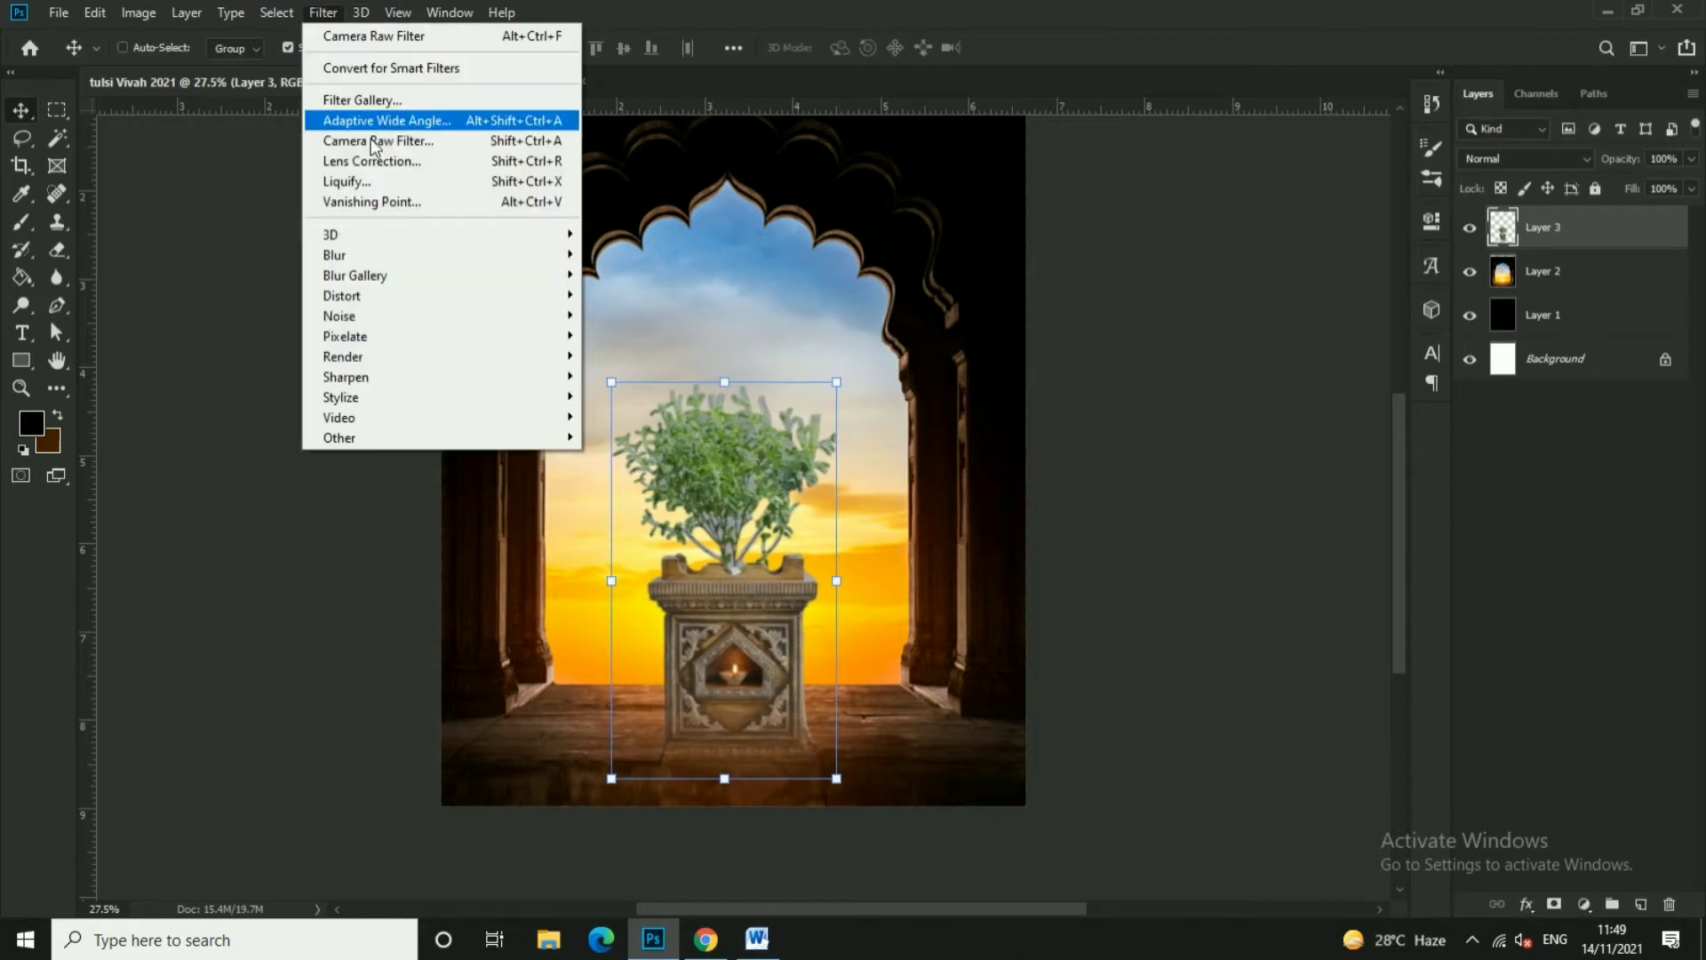
click(391, 142)
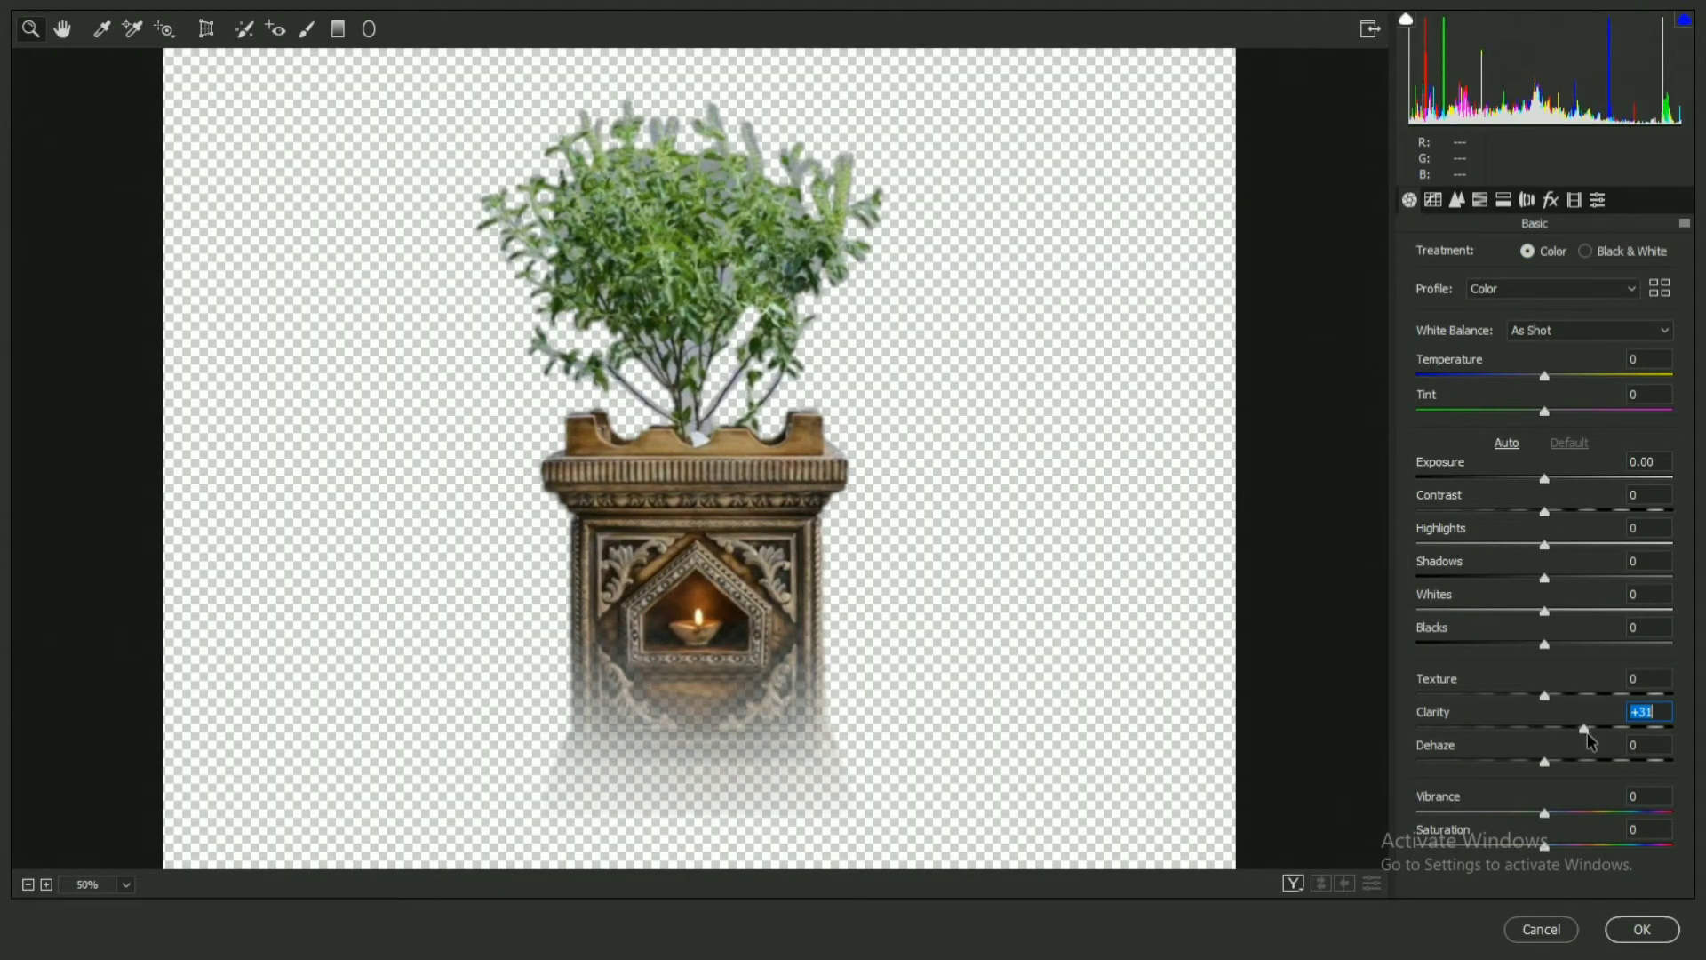
key(Up)
key(Up)
key(Up)
drag(1572, 582, 1602, 578)
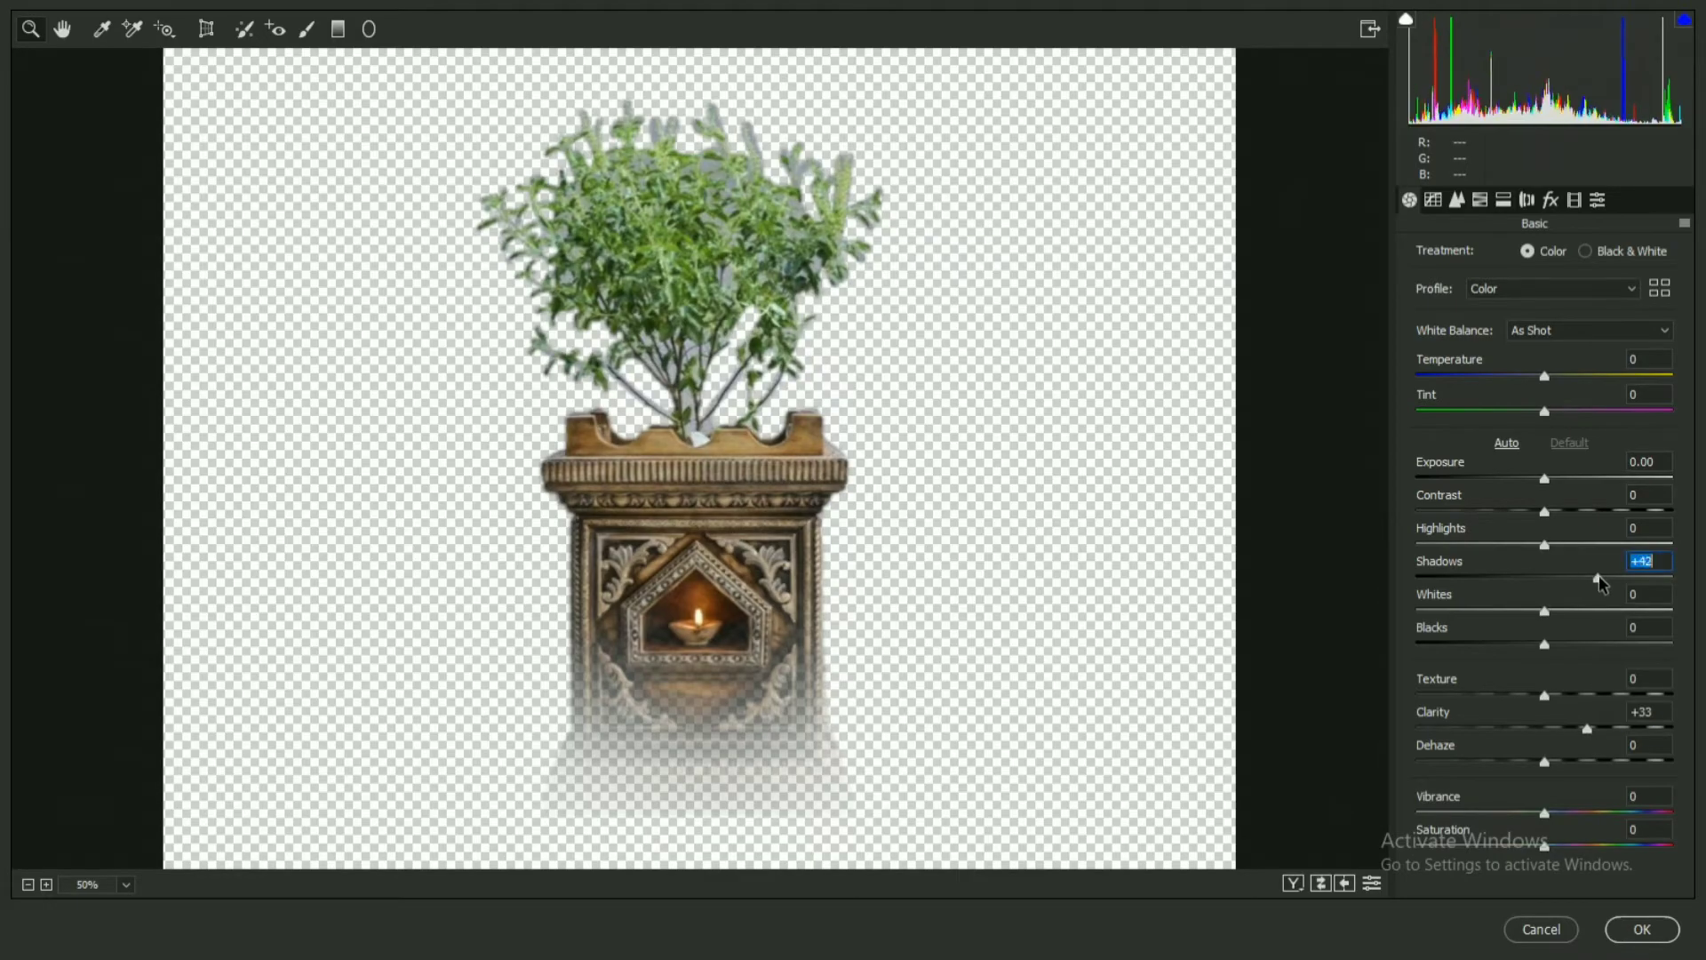
mouse_move(1548, 646)
mouse_down()
mouse_move(1585, 644)
mouse_move(1560, 613)
mouse_up()
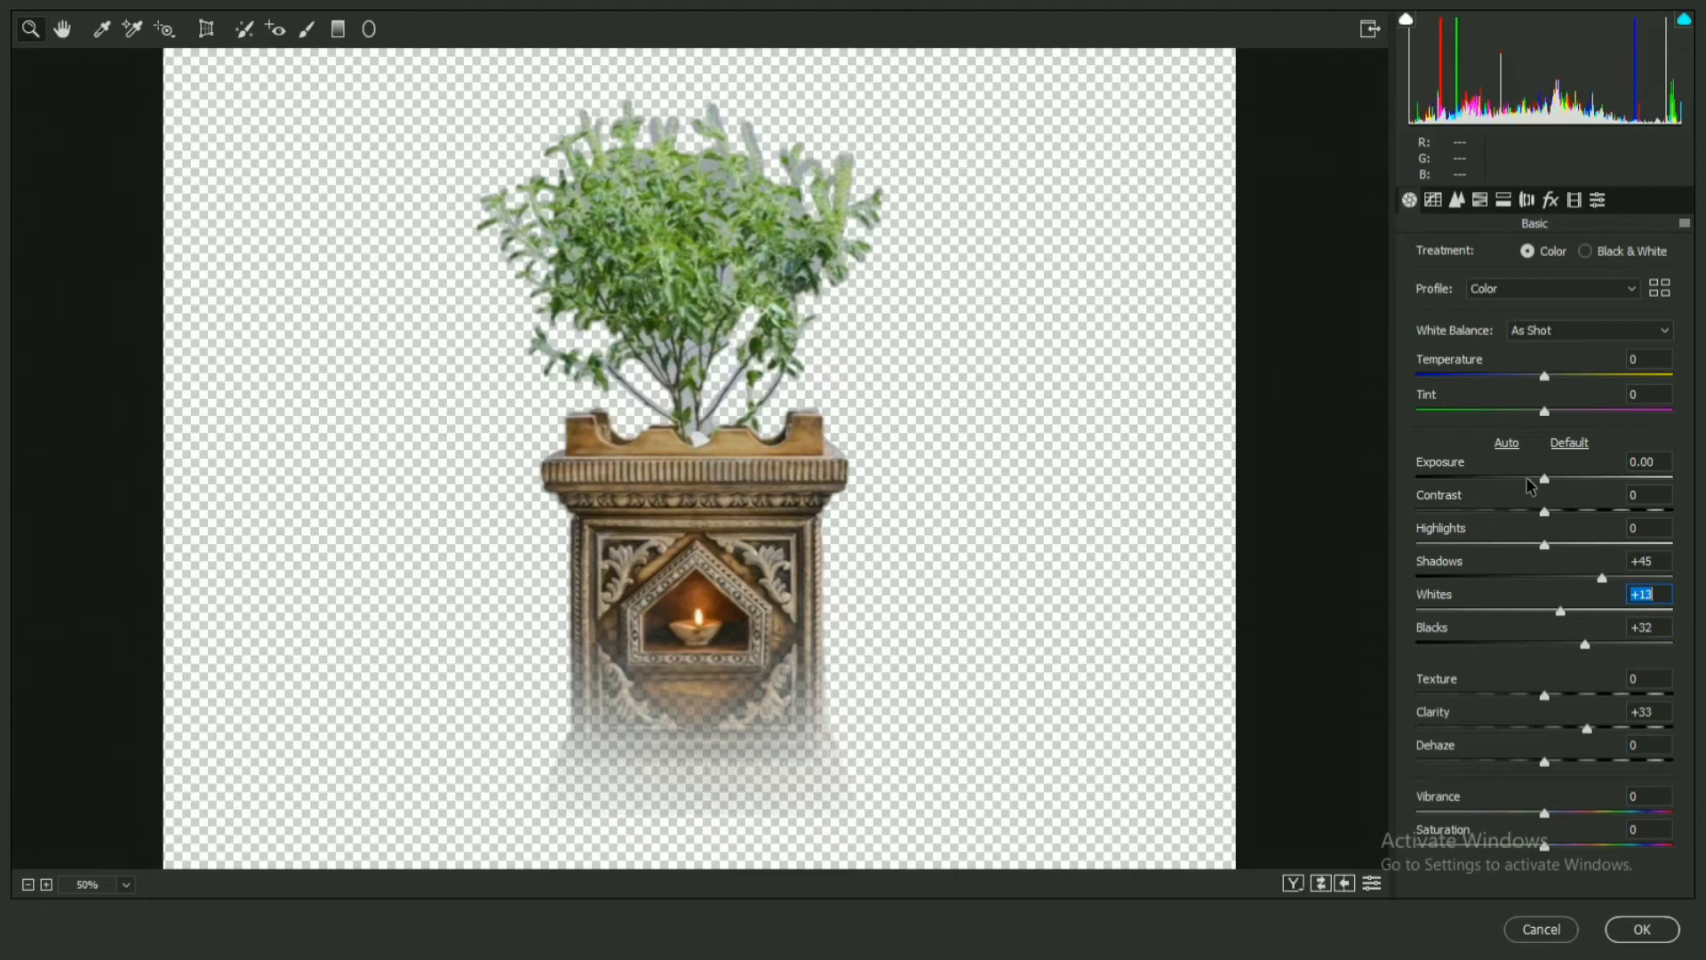
- Lower highlights, set Shadows +47, Dehaze +14, Vibrance +28, and add a little texture
drag(1546, 545, 1551, 511)
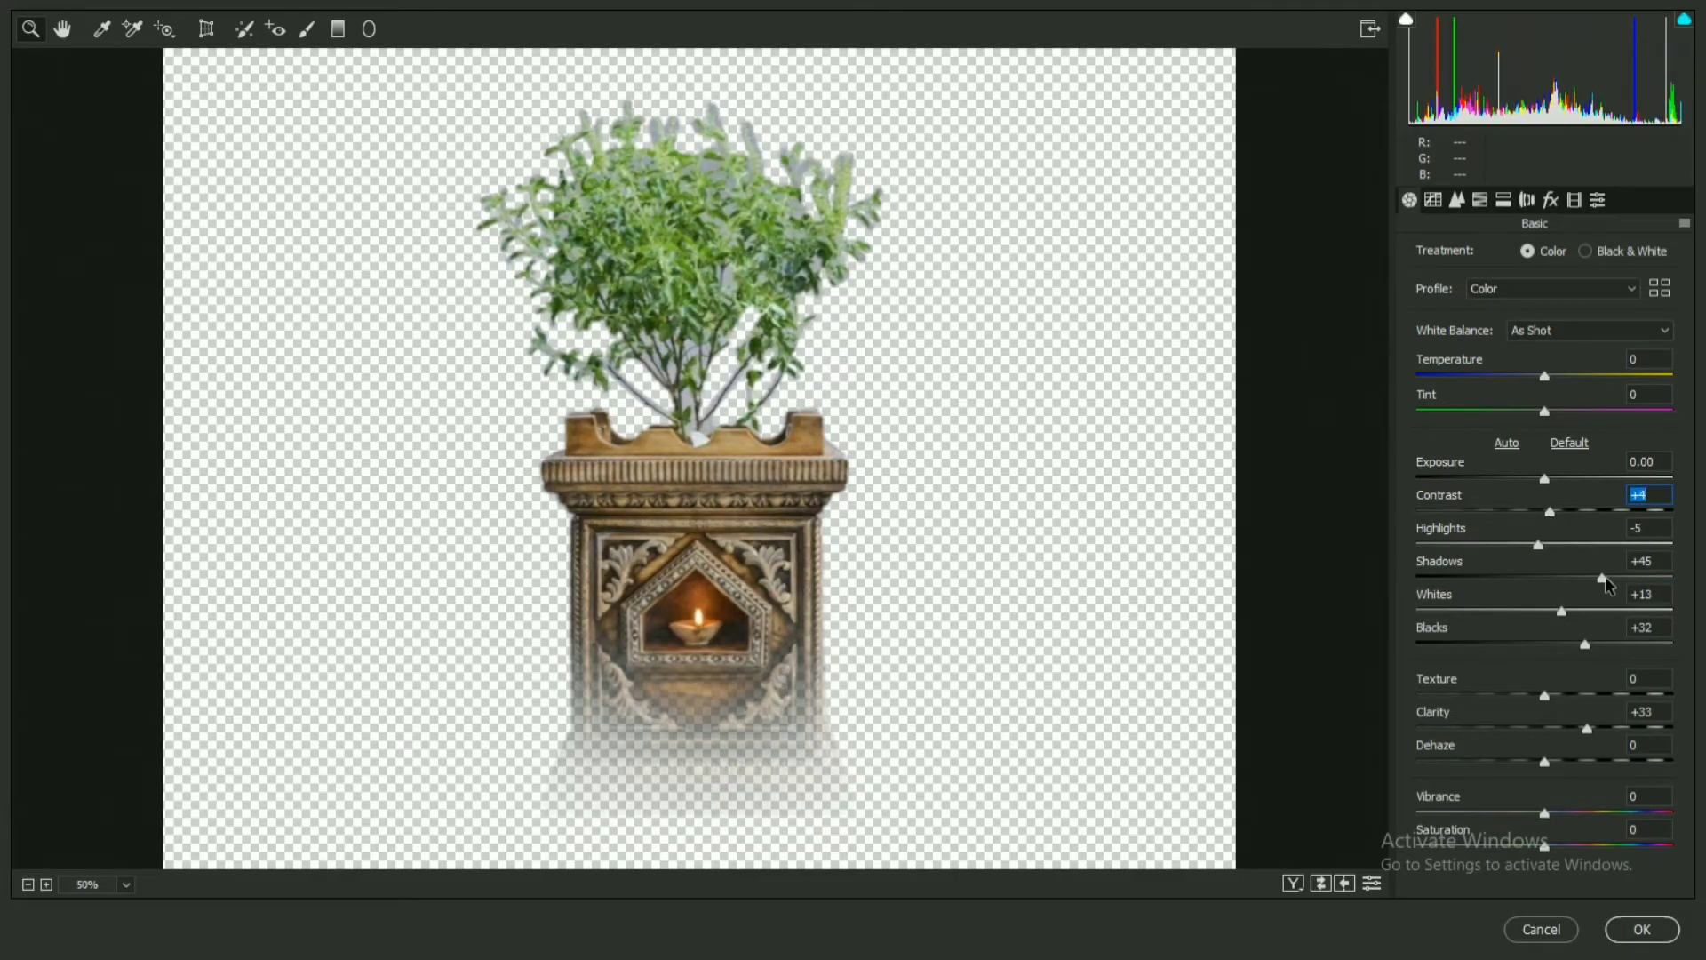
drag(1603, 578, 1605, 578)
mouse_move(1545, 762)
mouse_down()
mouse_move(1581, 813)
mouse_move(1567, 847)
mouse_up()
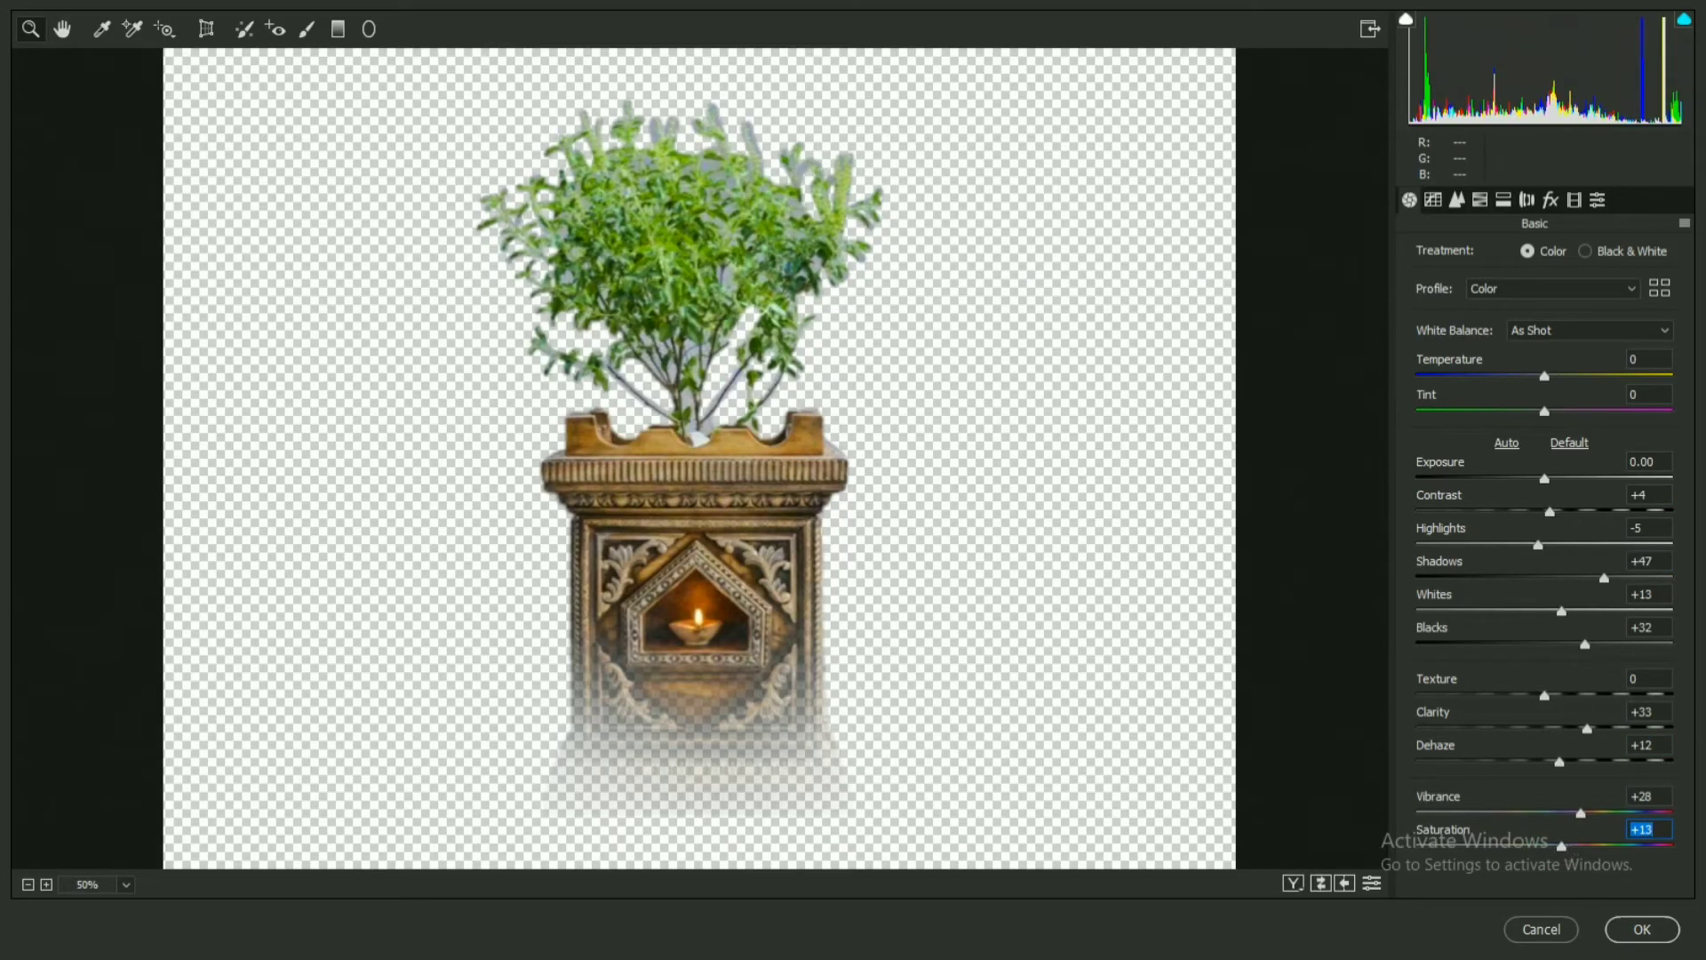
mouse_move(1545, 695)
mouse_down()
mouse_move(1592, 730)
mouse_move(1561, 763)
mouse_up()
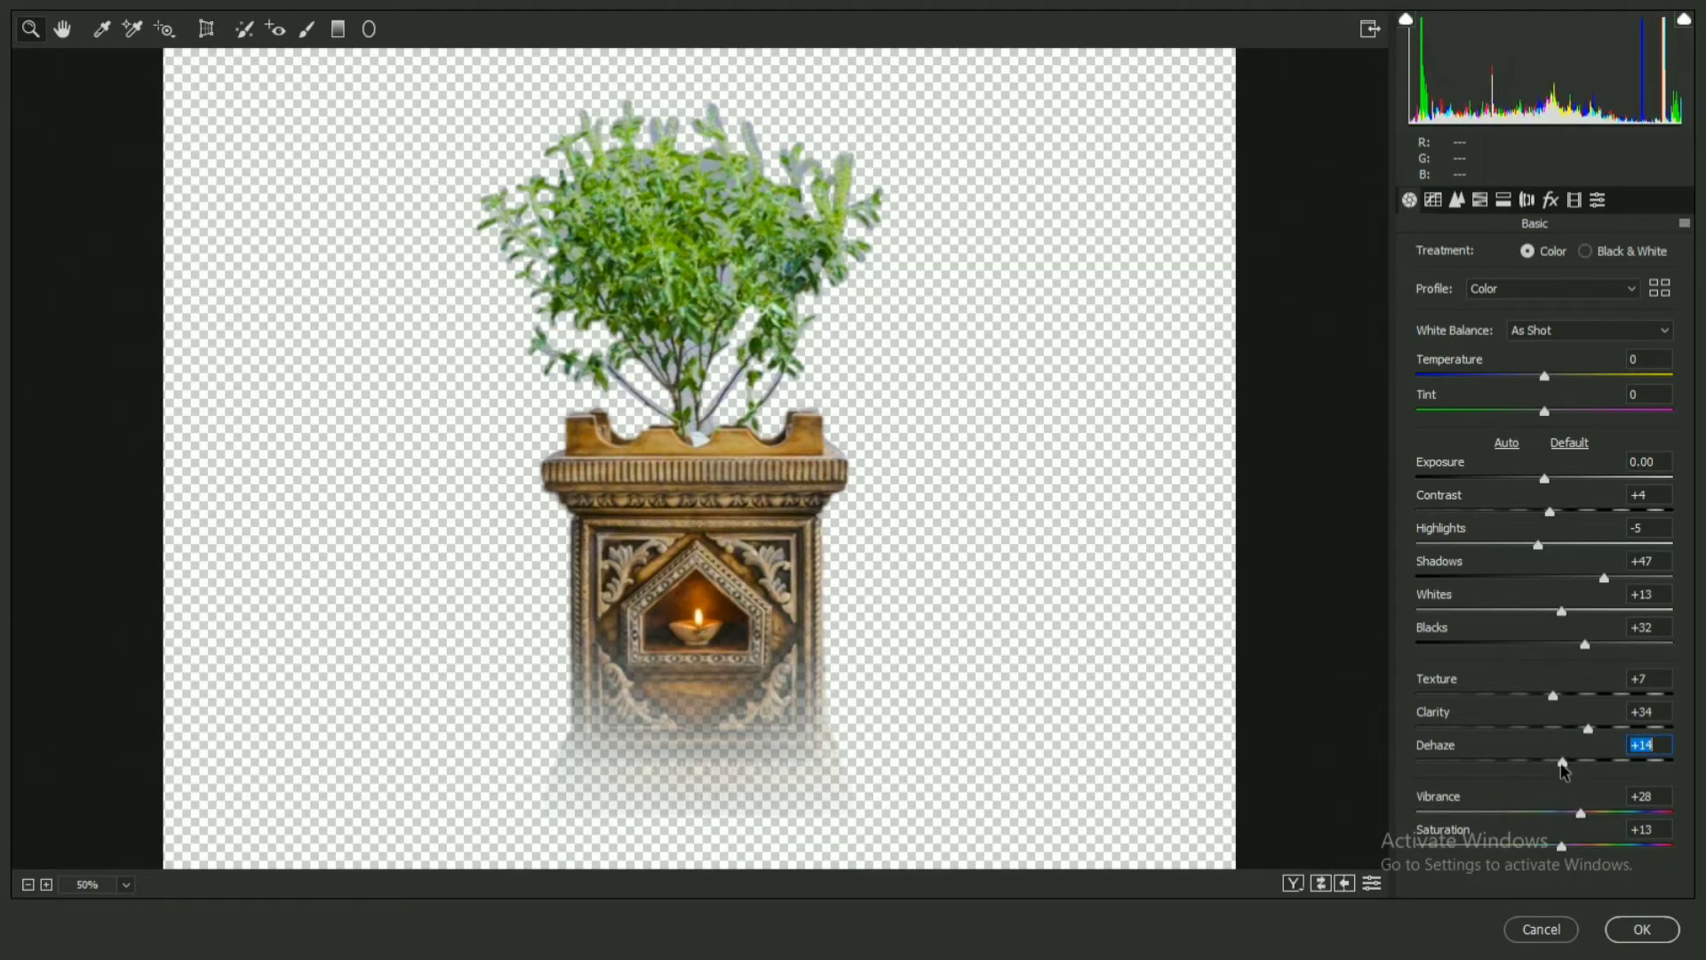
click(1457, 199)
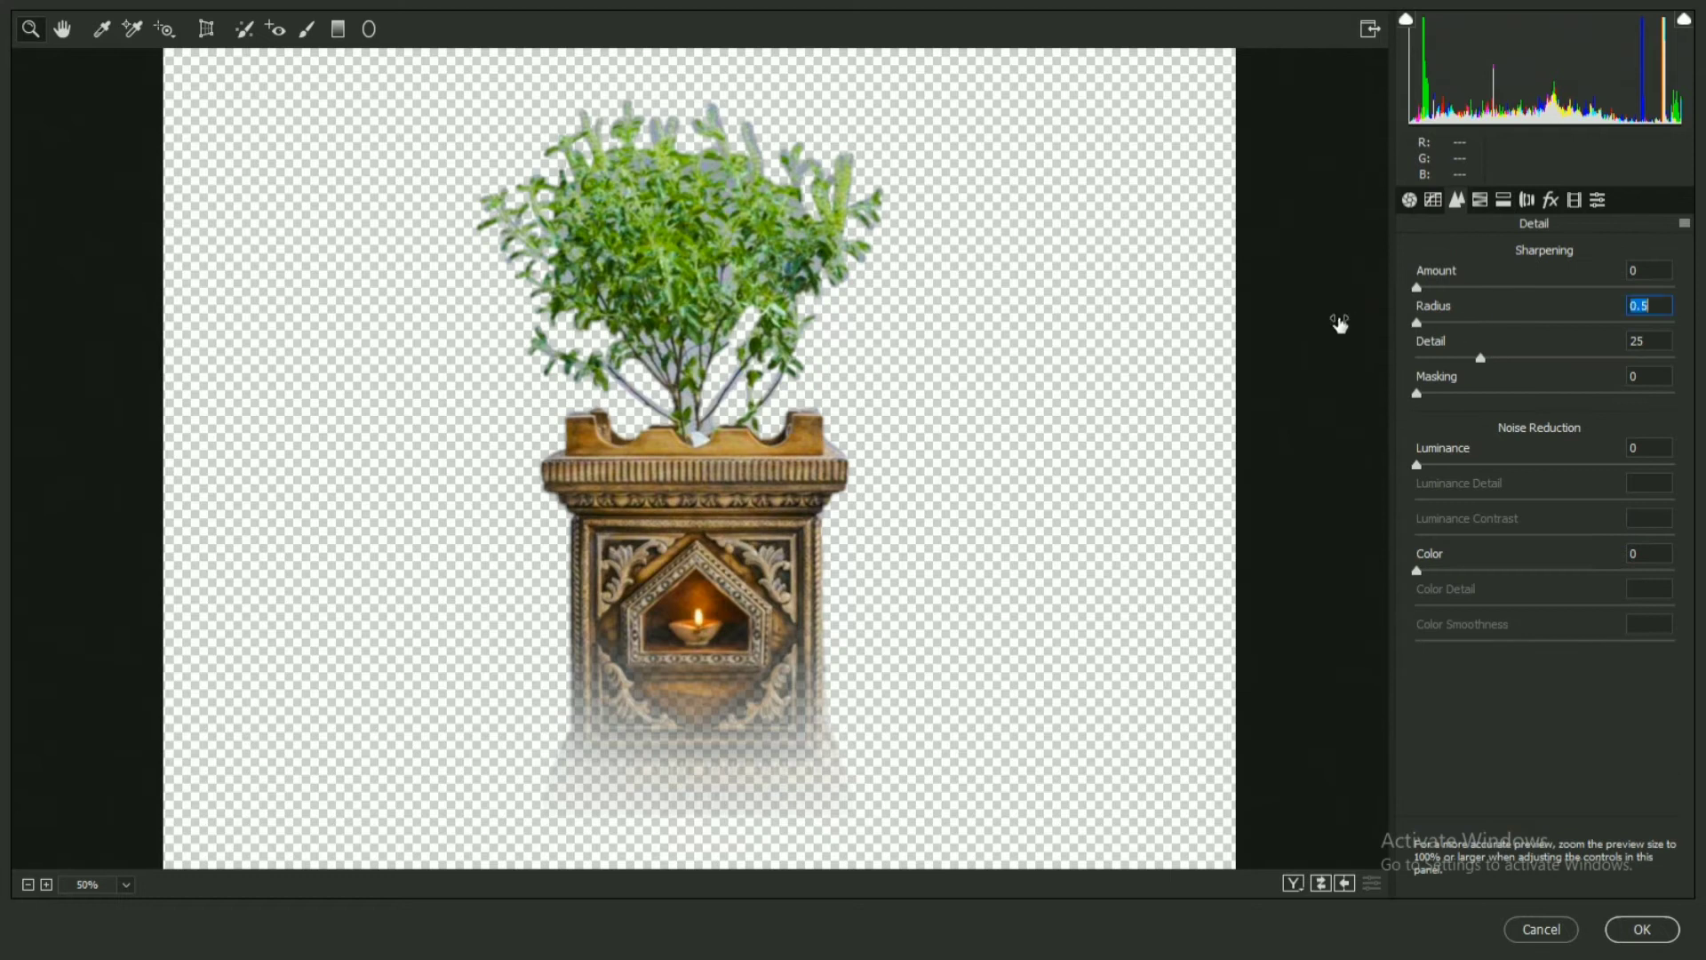
- Set sharpening Amount 30 and Detail 10, with luminance noise reduction 8
drag(1481, 358, 1392, 364)
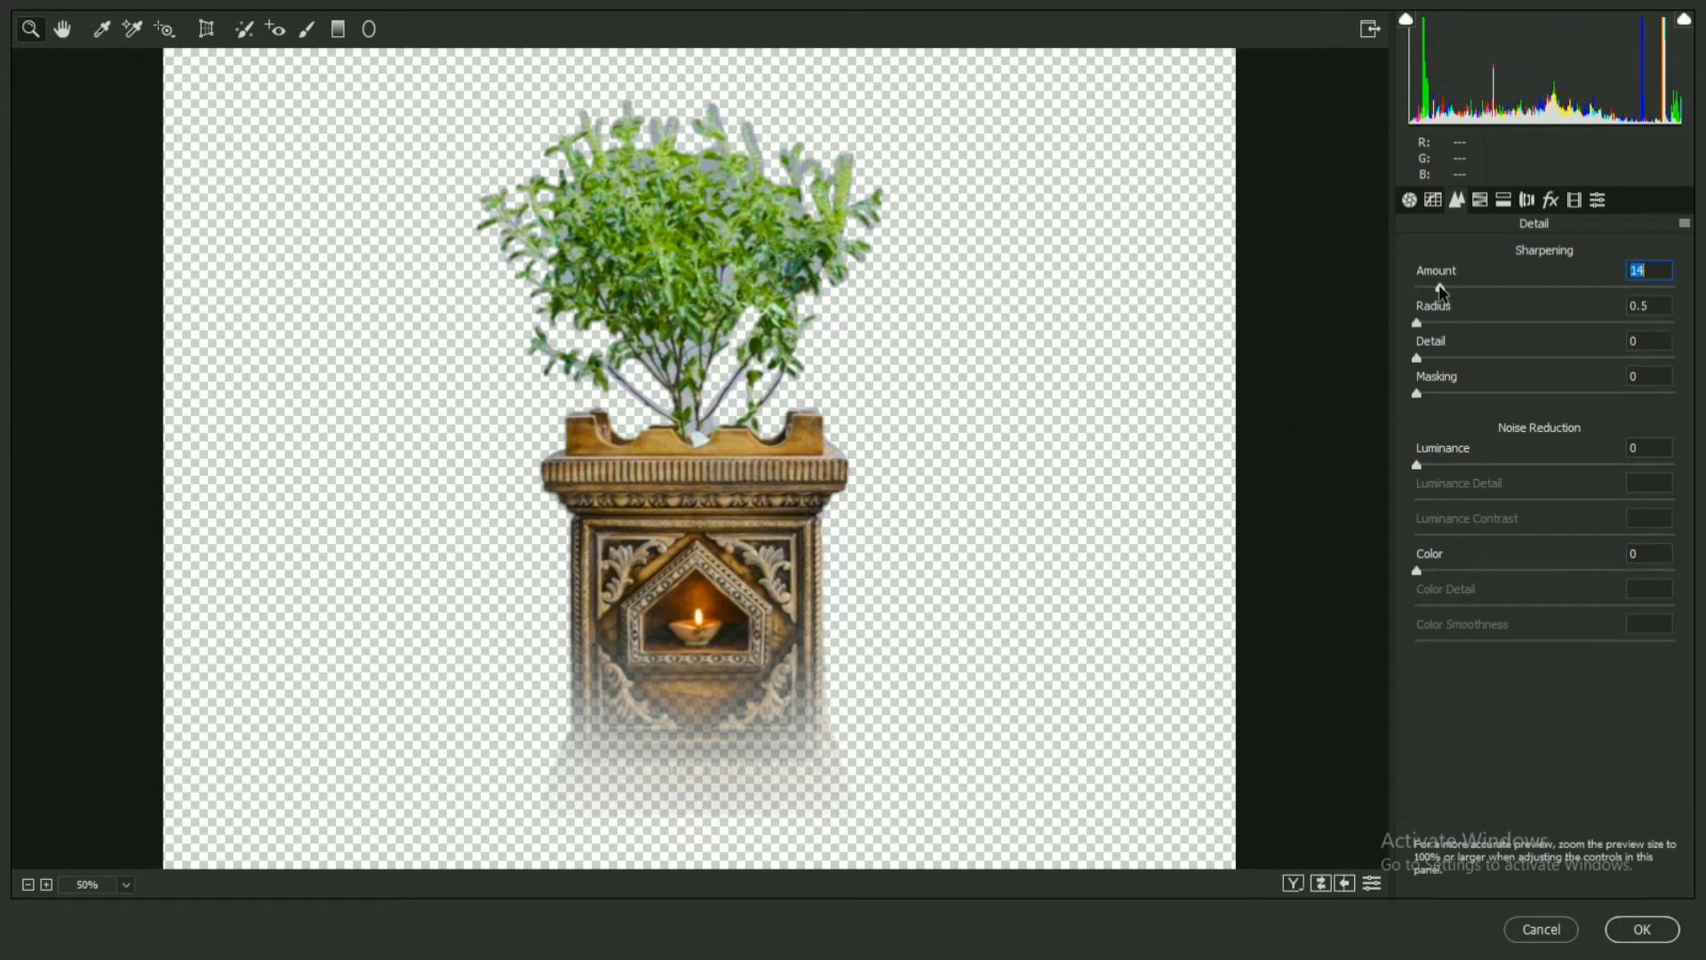
drag(1426, 362, 1443, 355)
click(1440, 464)
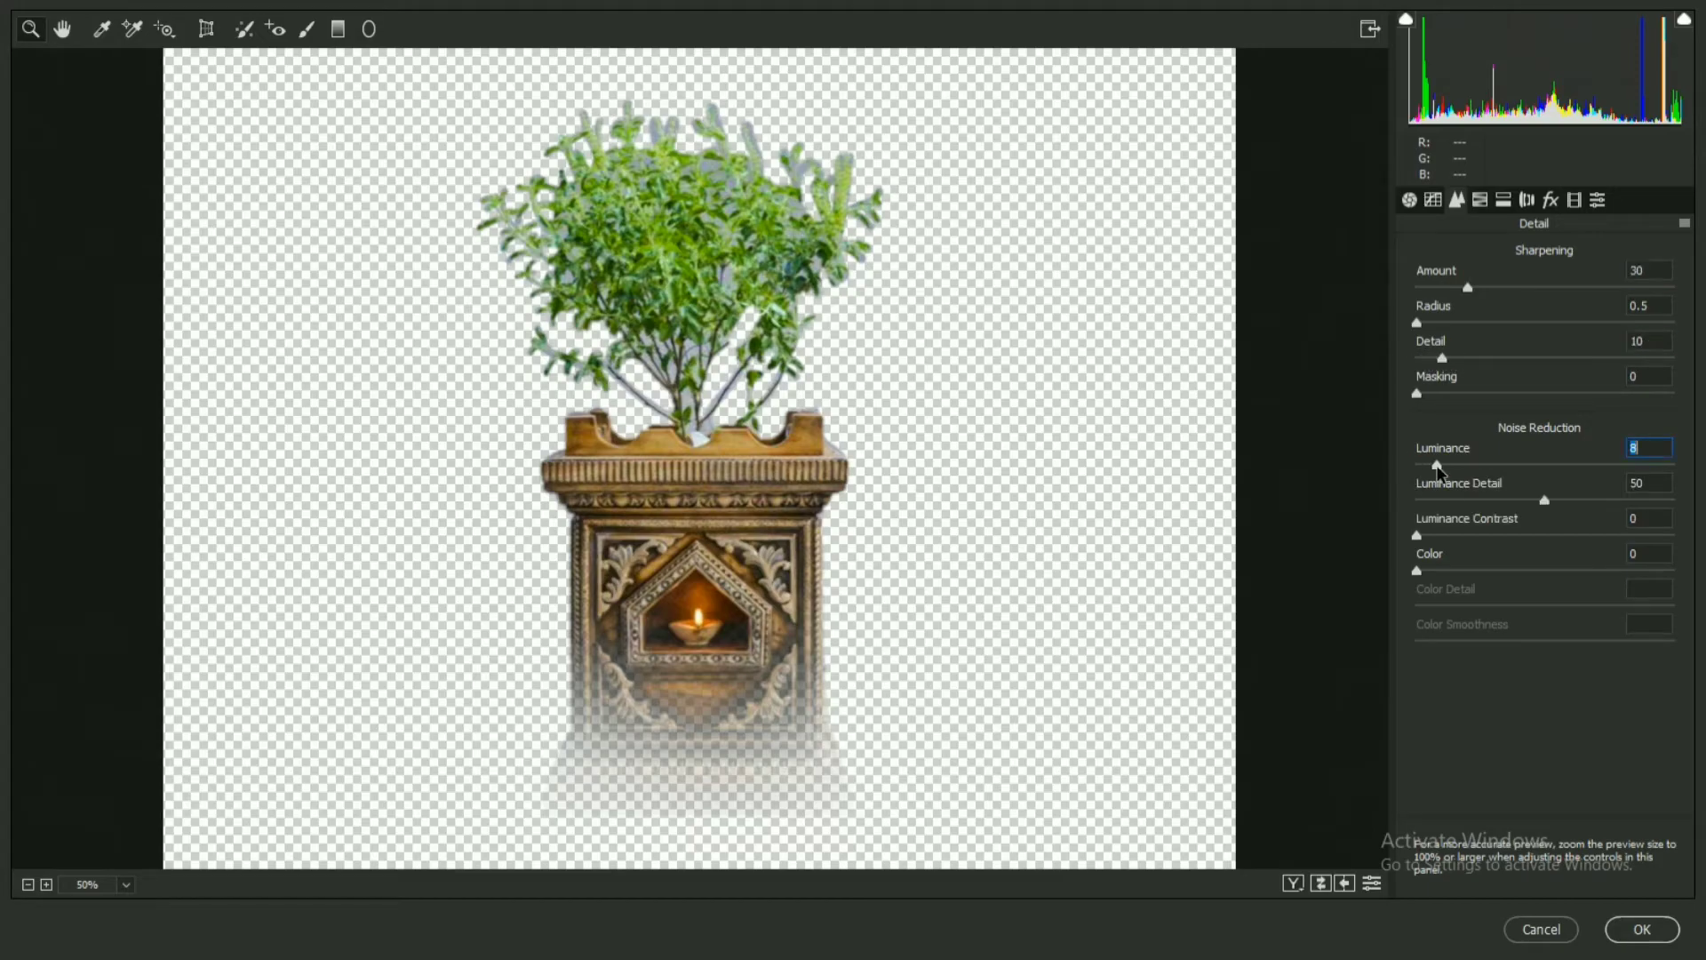
- Set the tone curve to Highlights +22, Darks +5 and Shadows -9
click(1433, 199)
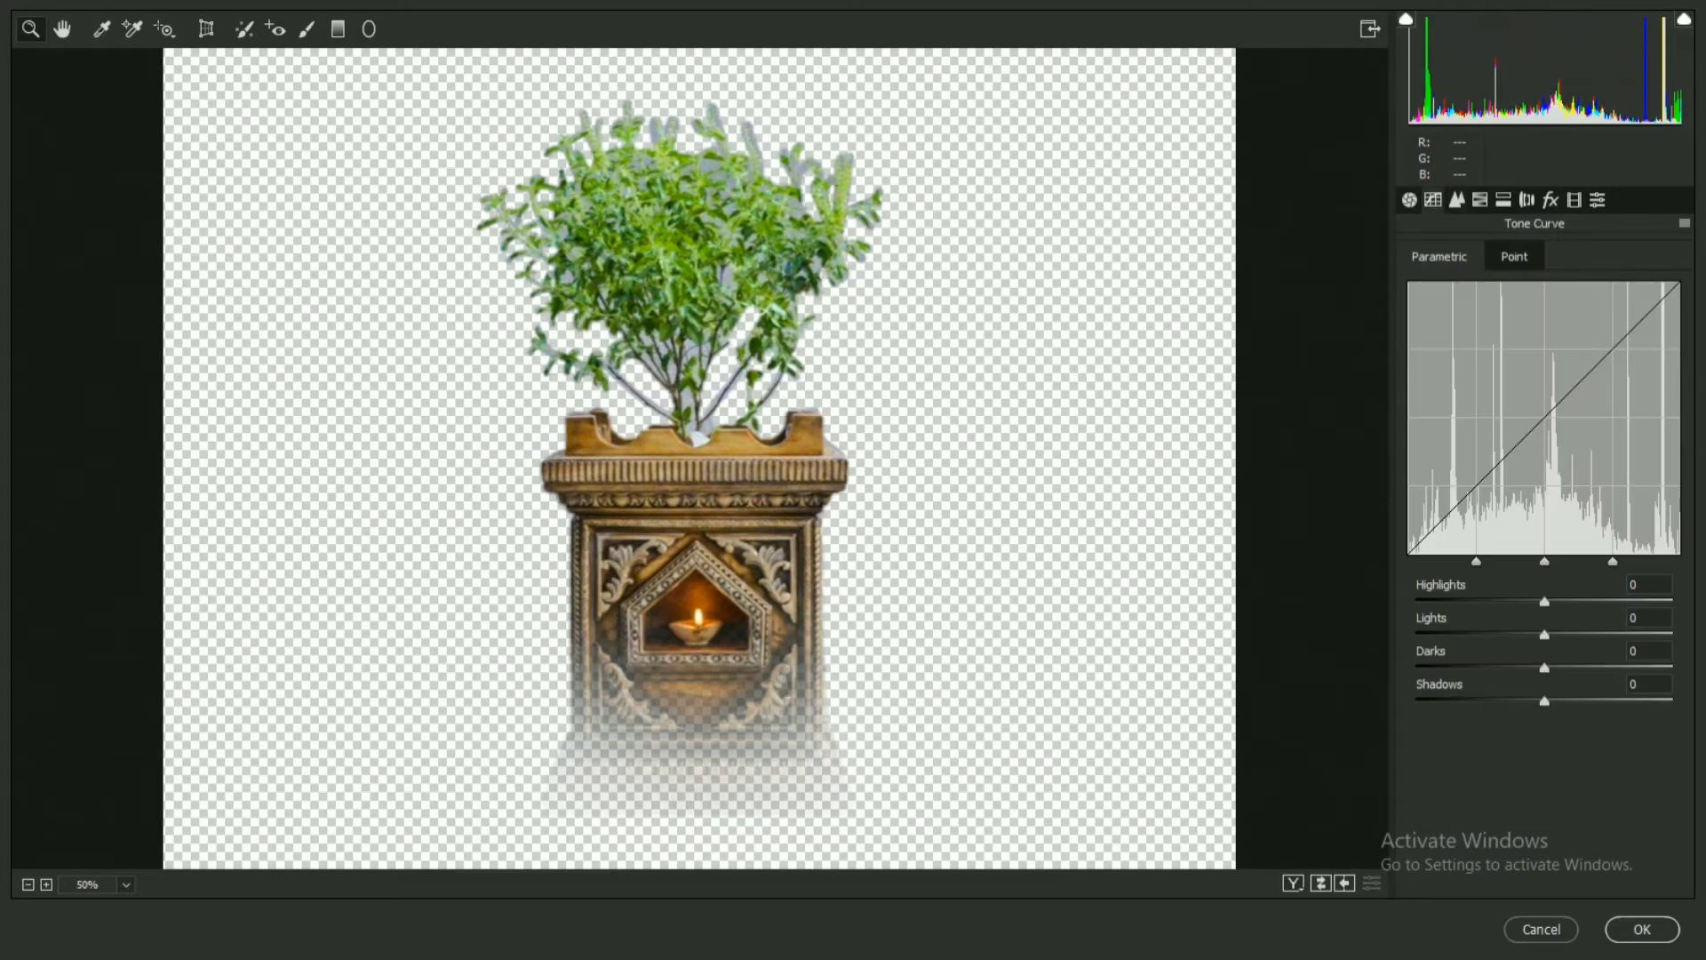
drag(1557, 601, 1572, 602)
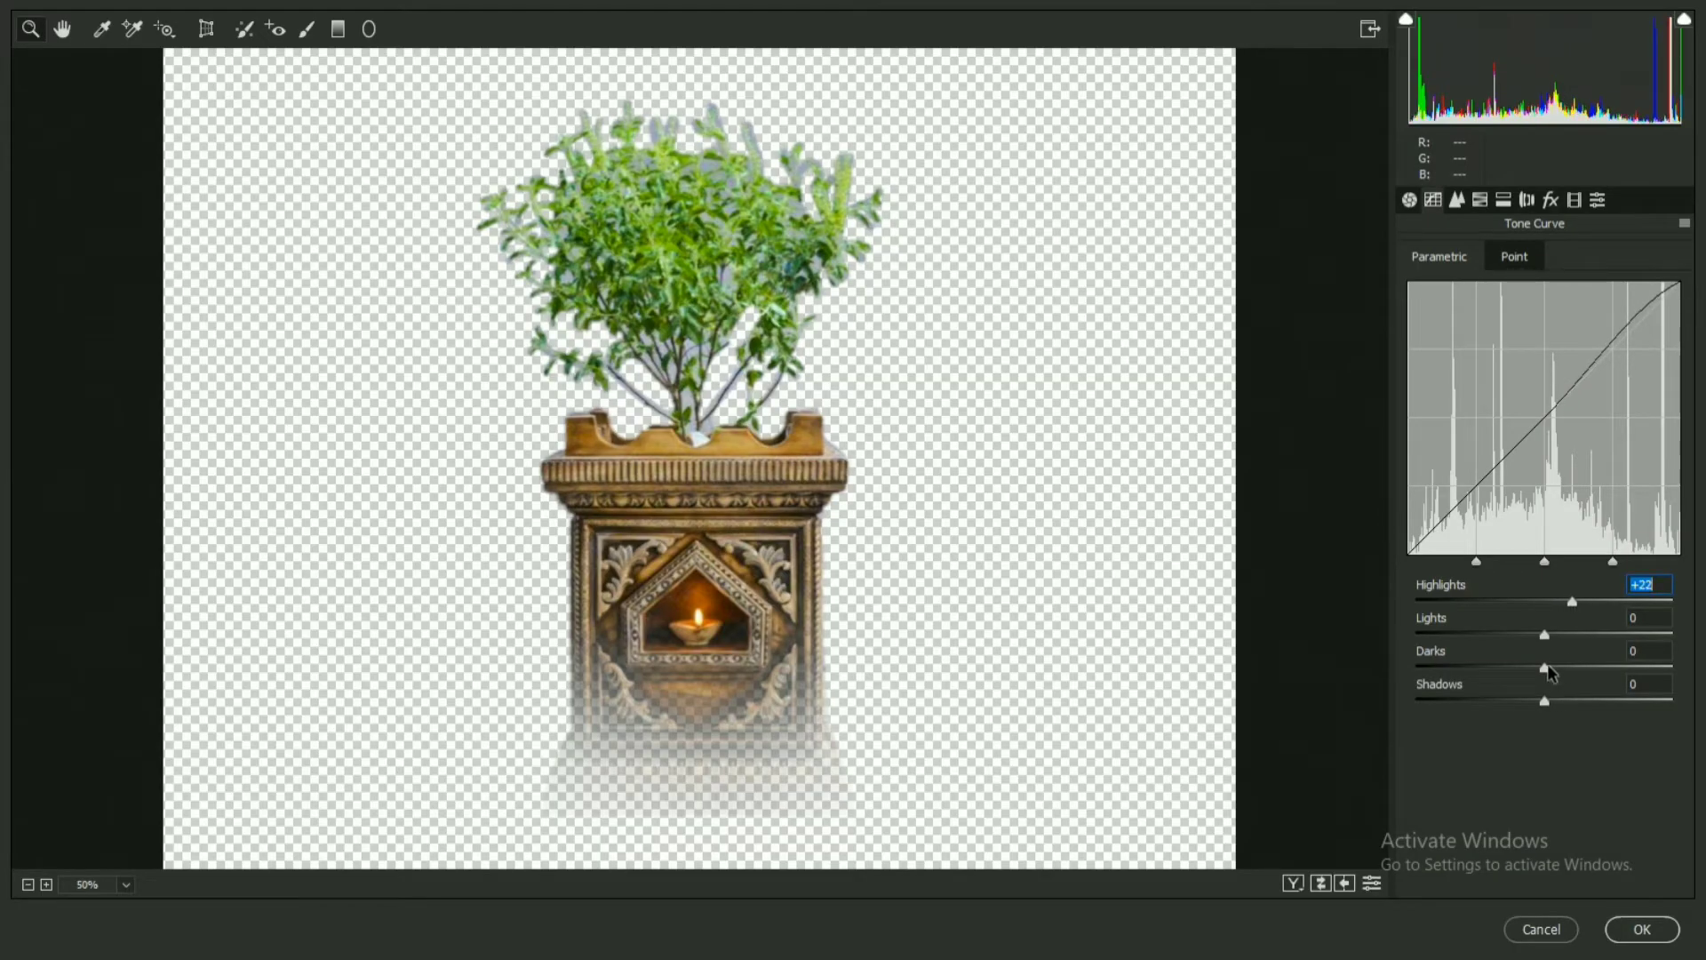
drag(1550, 665, 1532, 702)
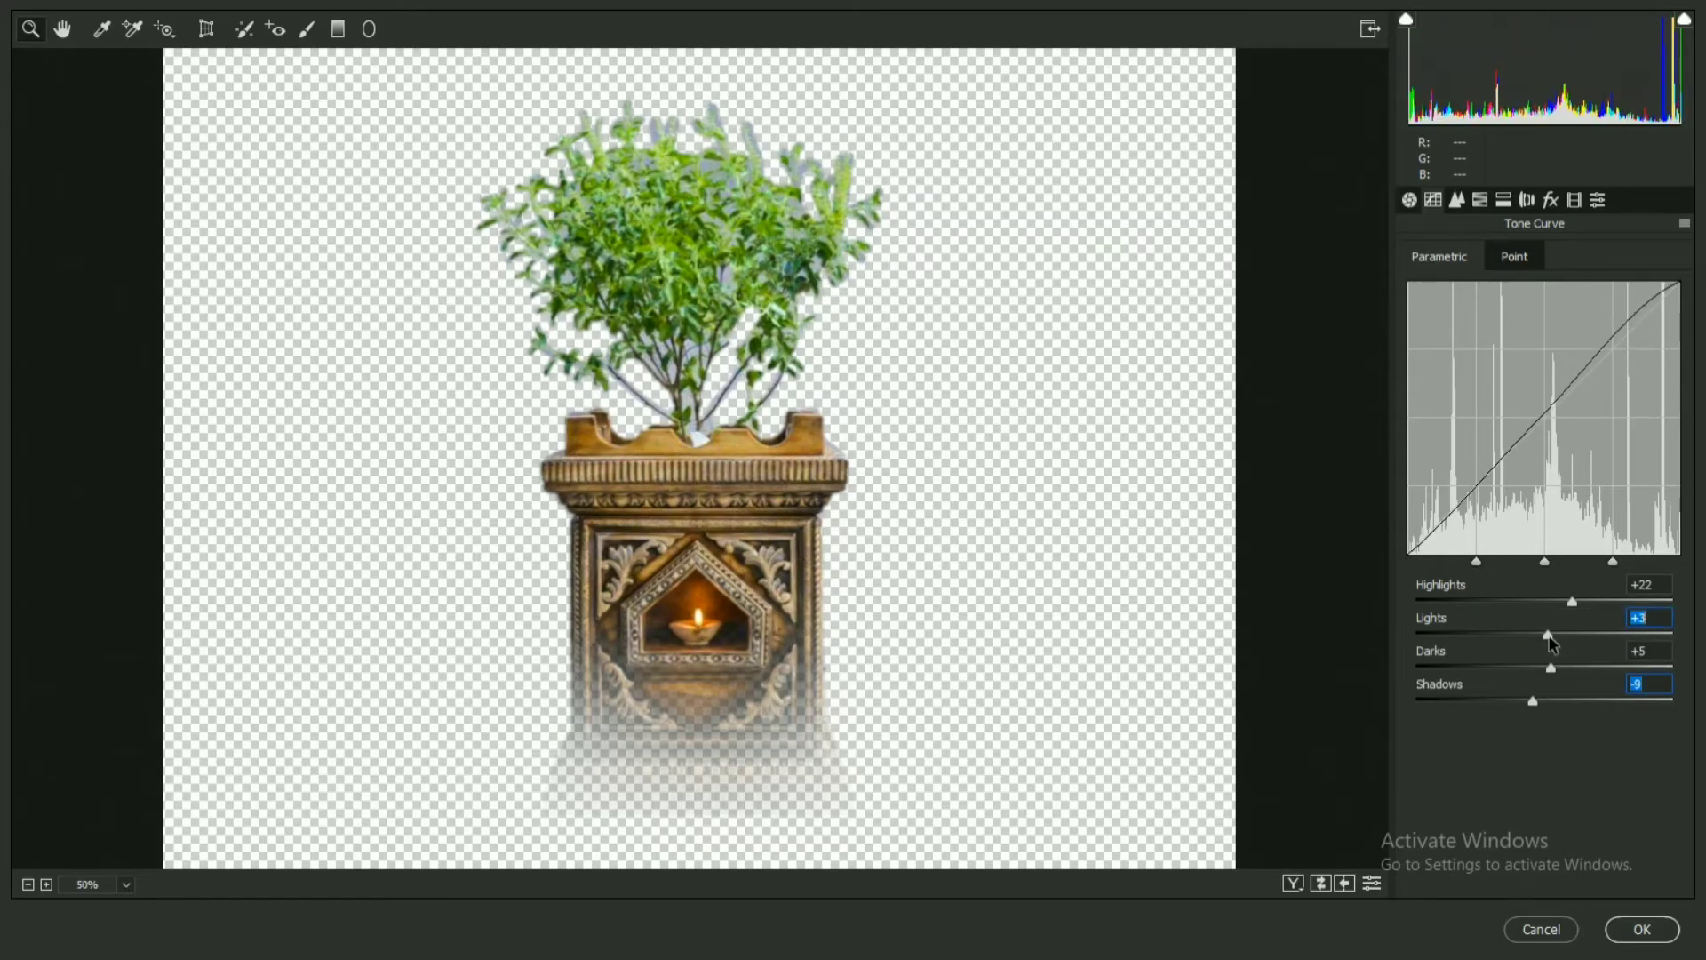
- Add slight highlight split-toning and raise Oranges and Greens saturation to +18, plus Reds slightly
click(1491, 203)
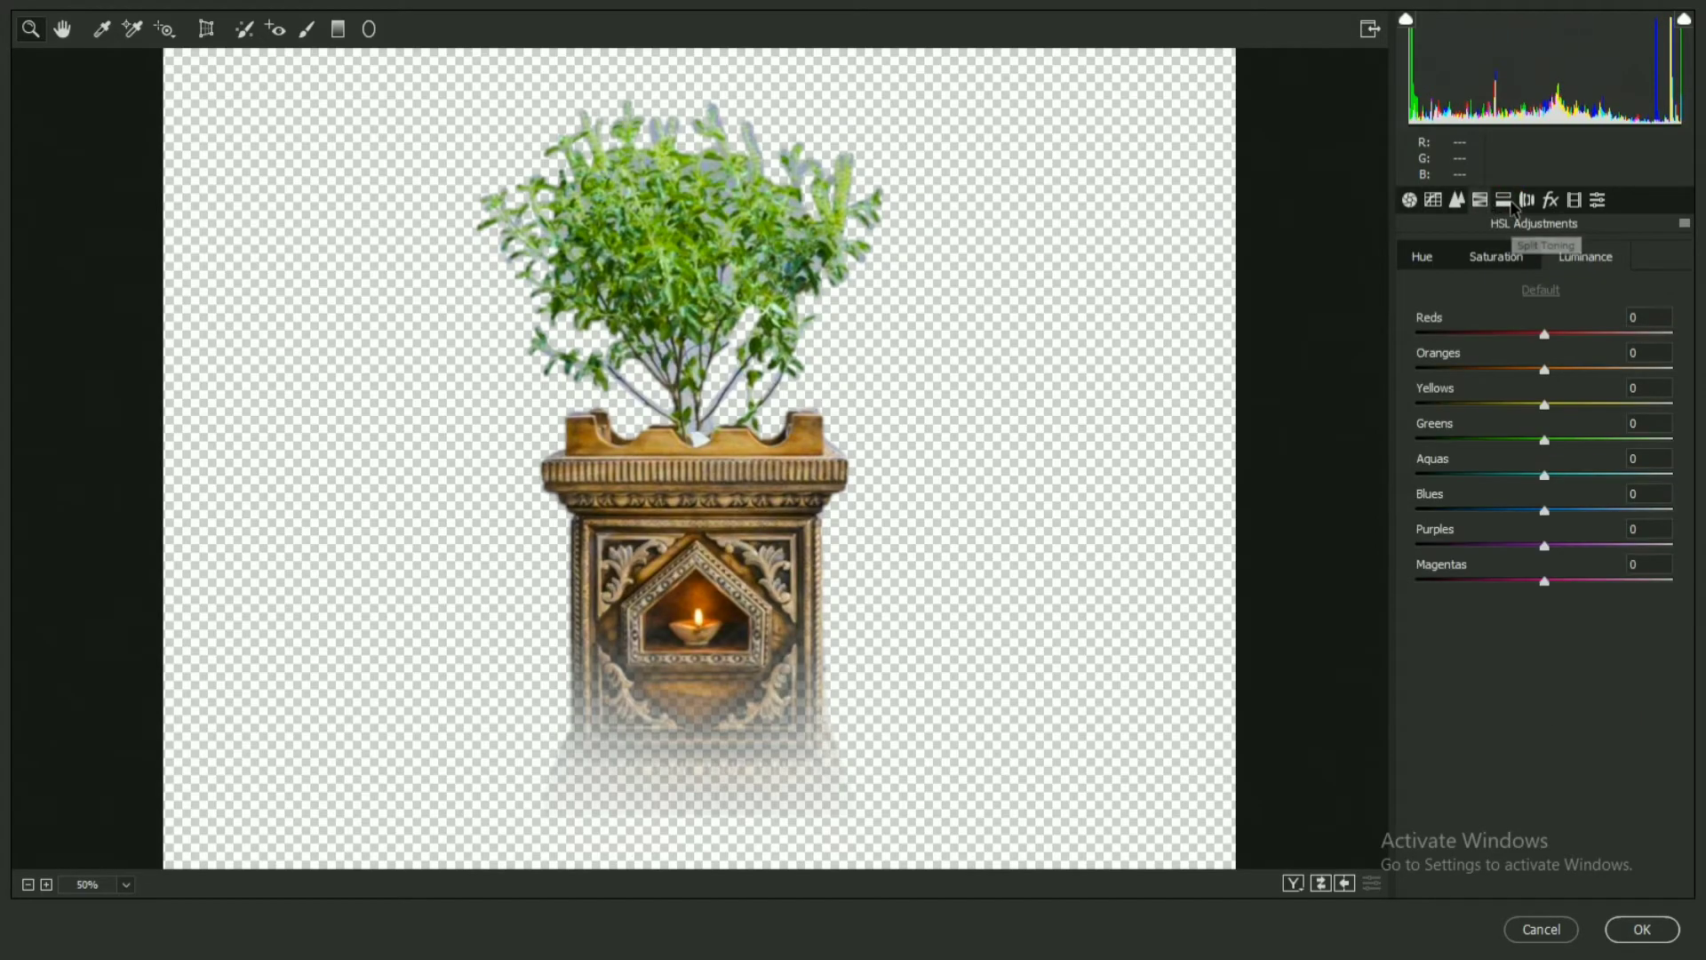
drag(1417, 321, 1423, 322)
click(1480, 199)
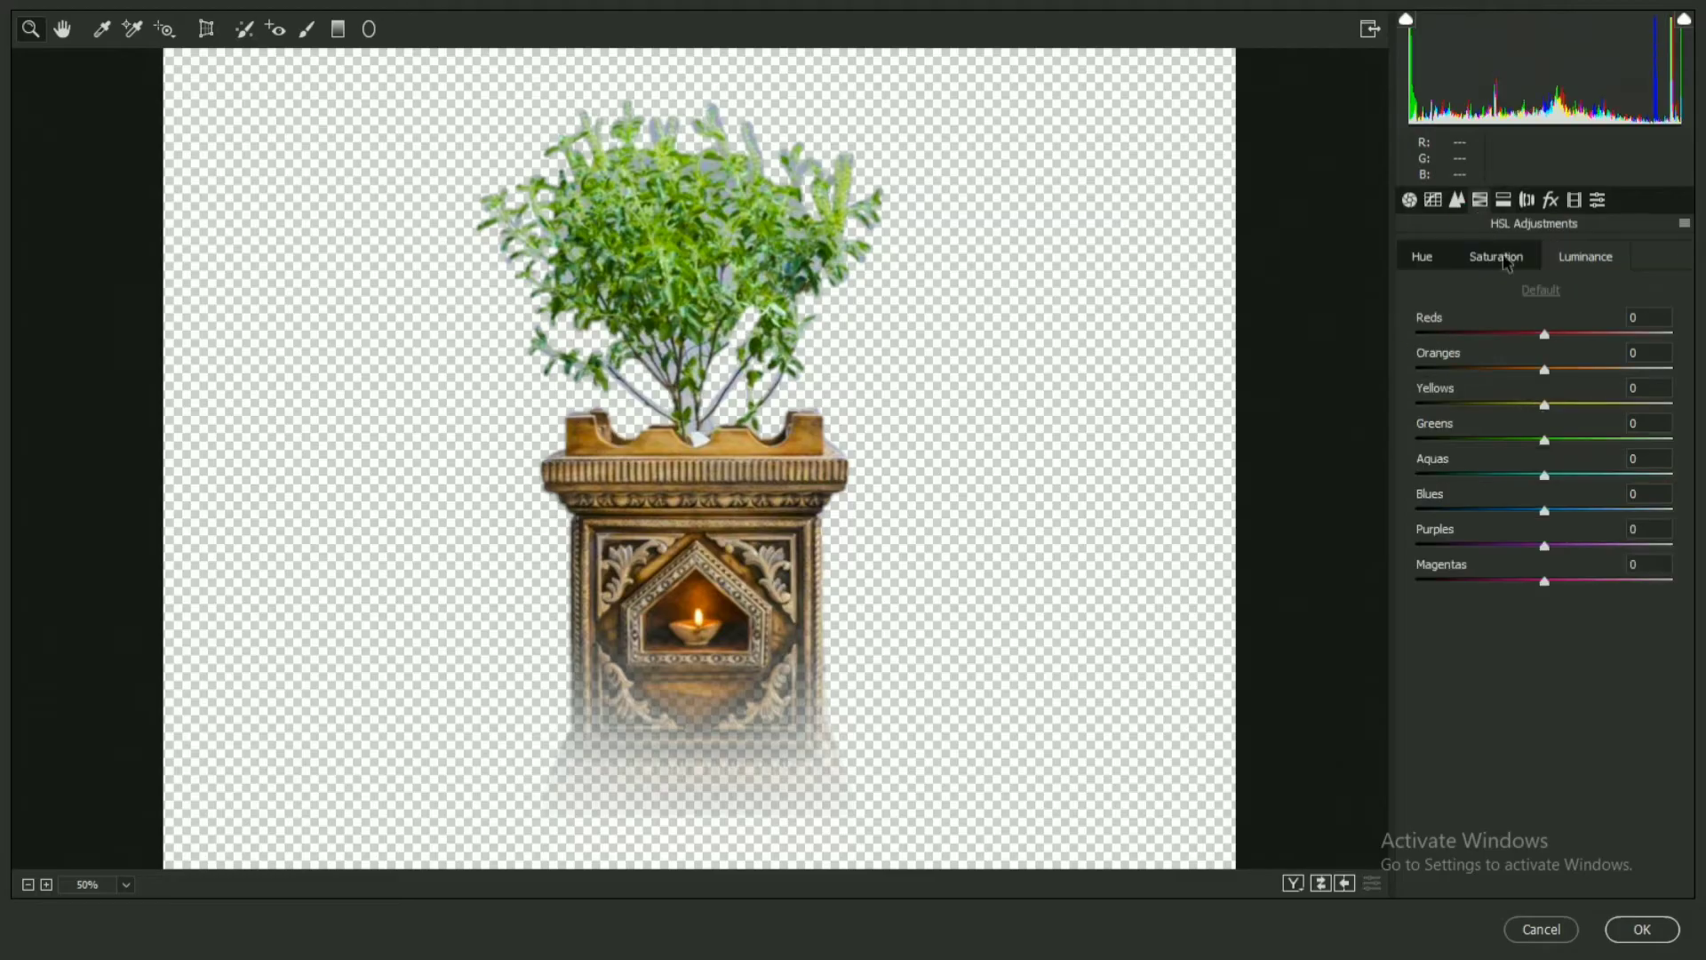
click(1524, 260)
drag(1546, 369, 1568, 369)
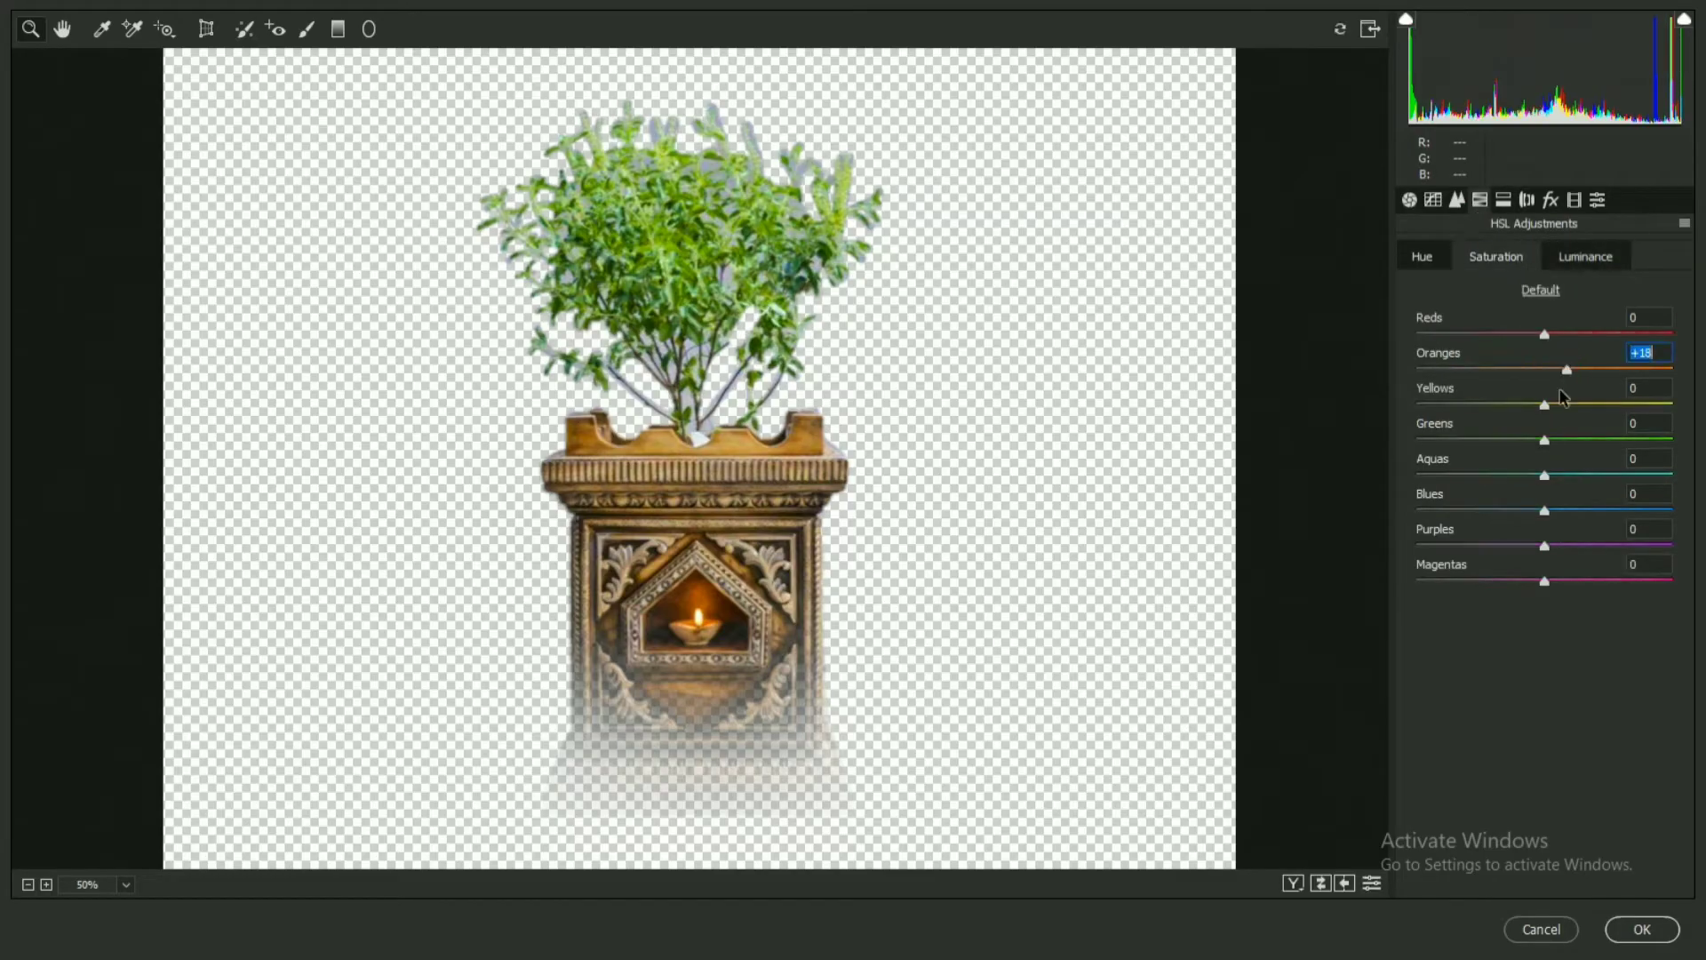
mouse_move(1546, 440)
mouse_down()
mouse_move(1566, 440)
mouse_move(1562, 409)
mouse_up()
drag(1547, 334, 1560, 340)
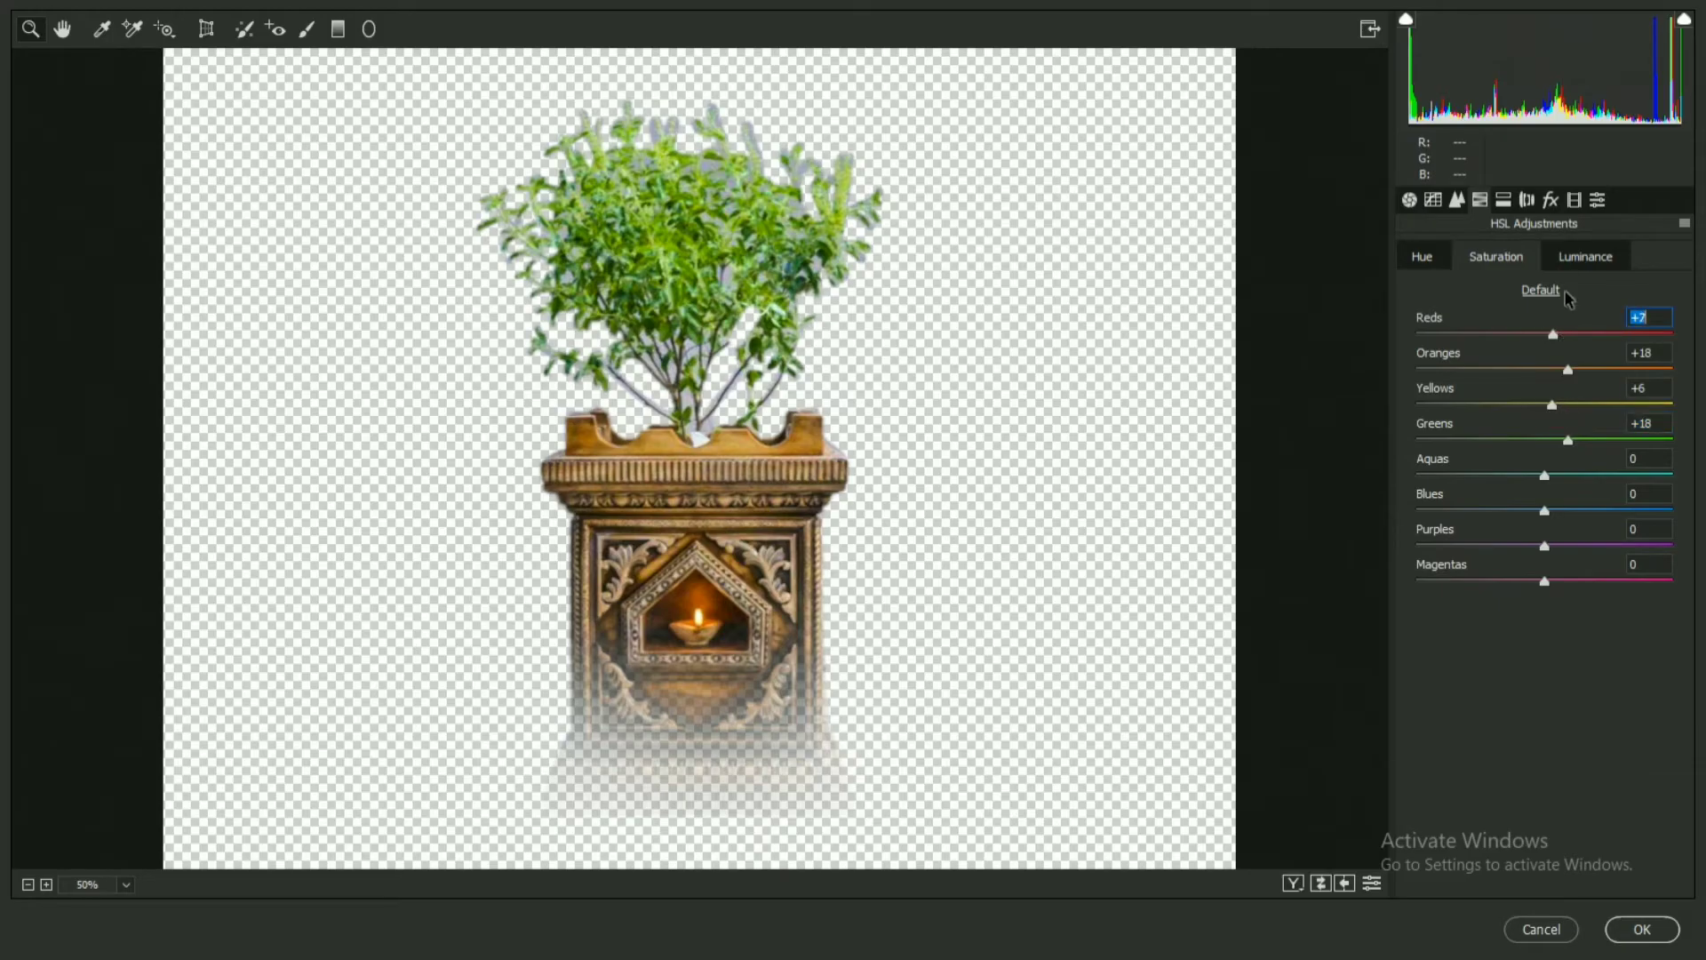
- Set luminance Oranges +7 and Greens +11, then apply the Camera Raw grade
click(1565, 260)
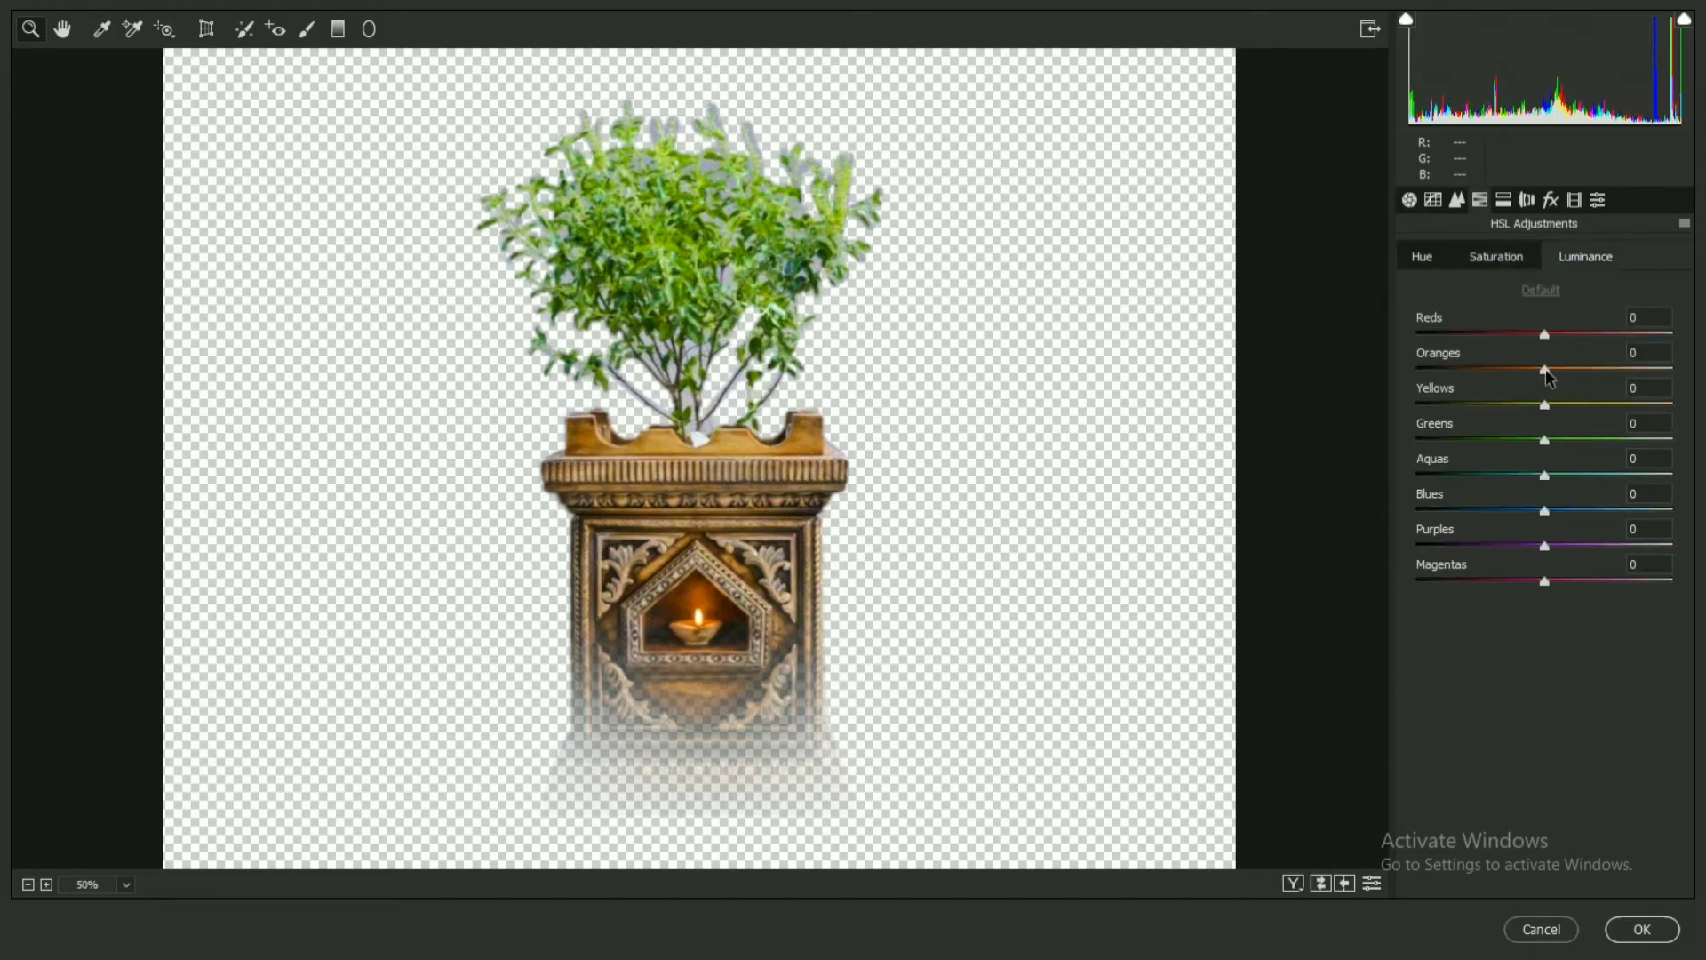
drag(1547, 371, 1556, 371)
drag(1551, 439, 1564, 439)
click(1642, 931)
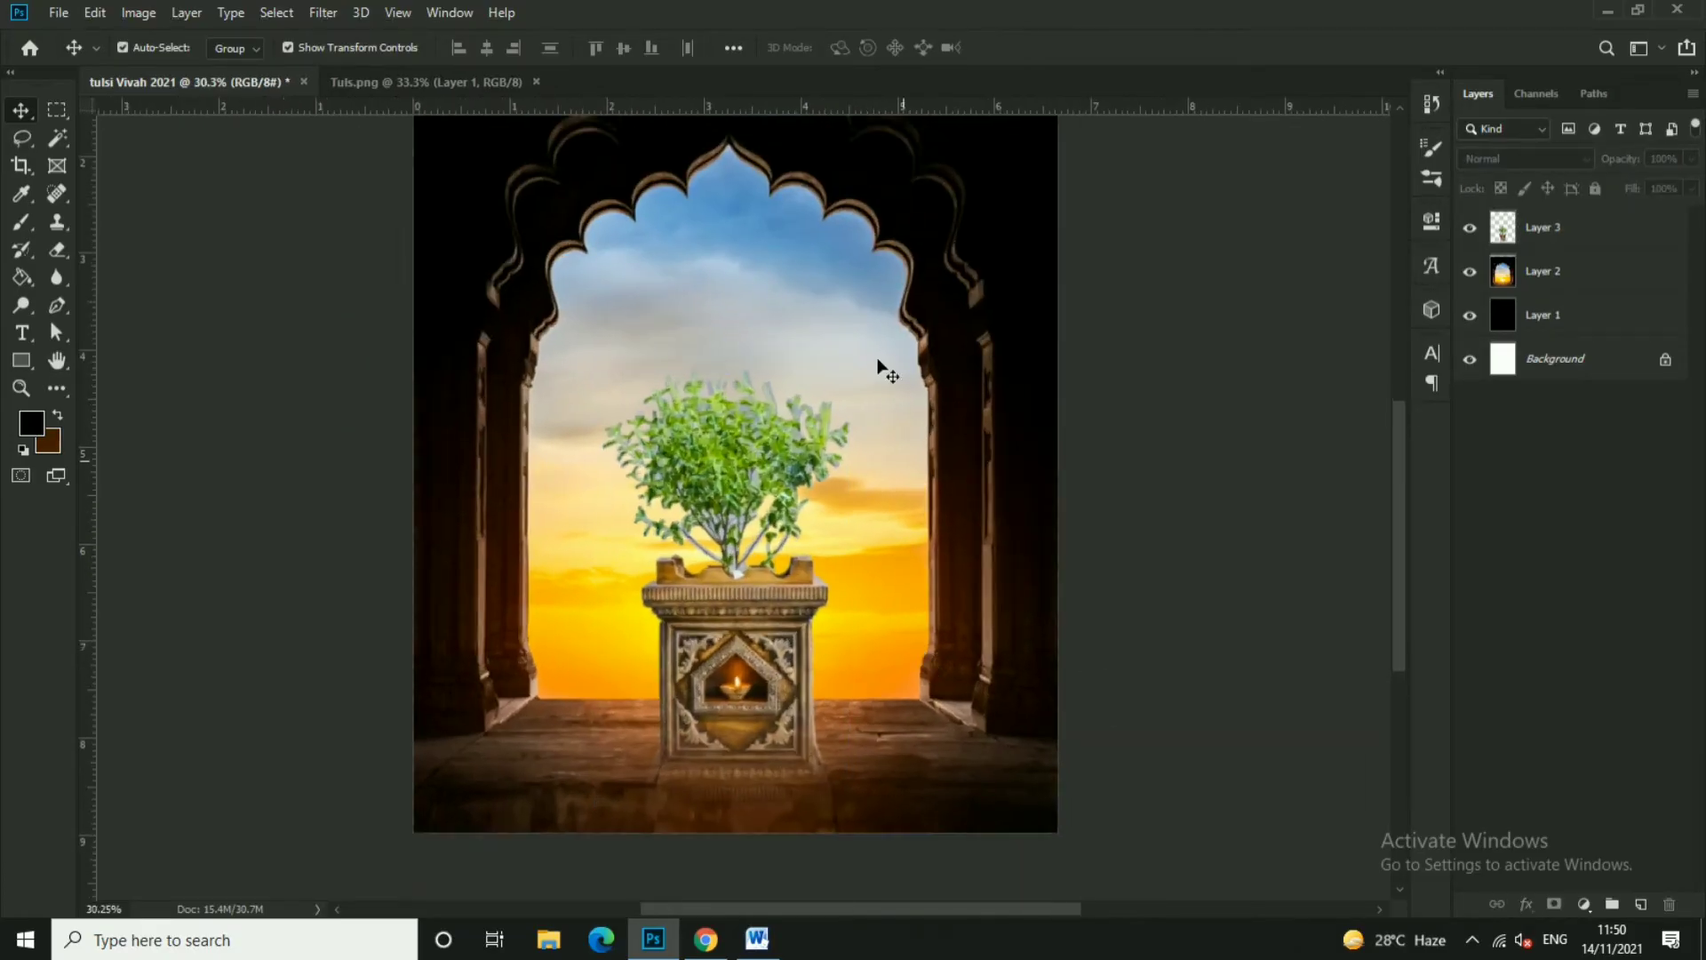
- Add a Color Lookup adjustment layer above Layer 2, starting with the first 3DLUT file
click(906, 385)
click(1224, 398)
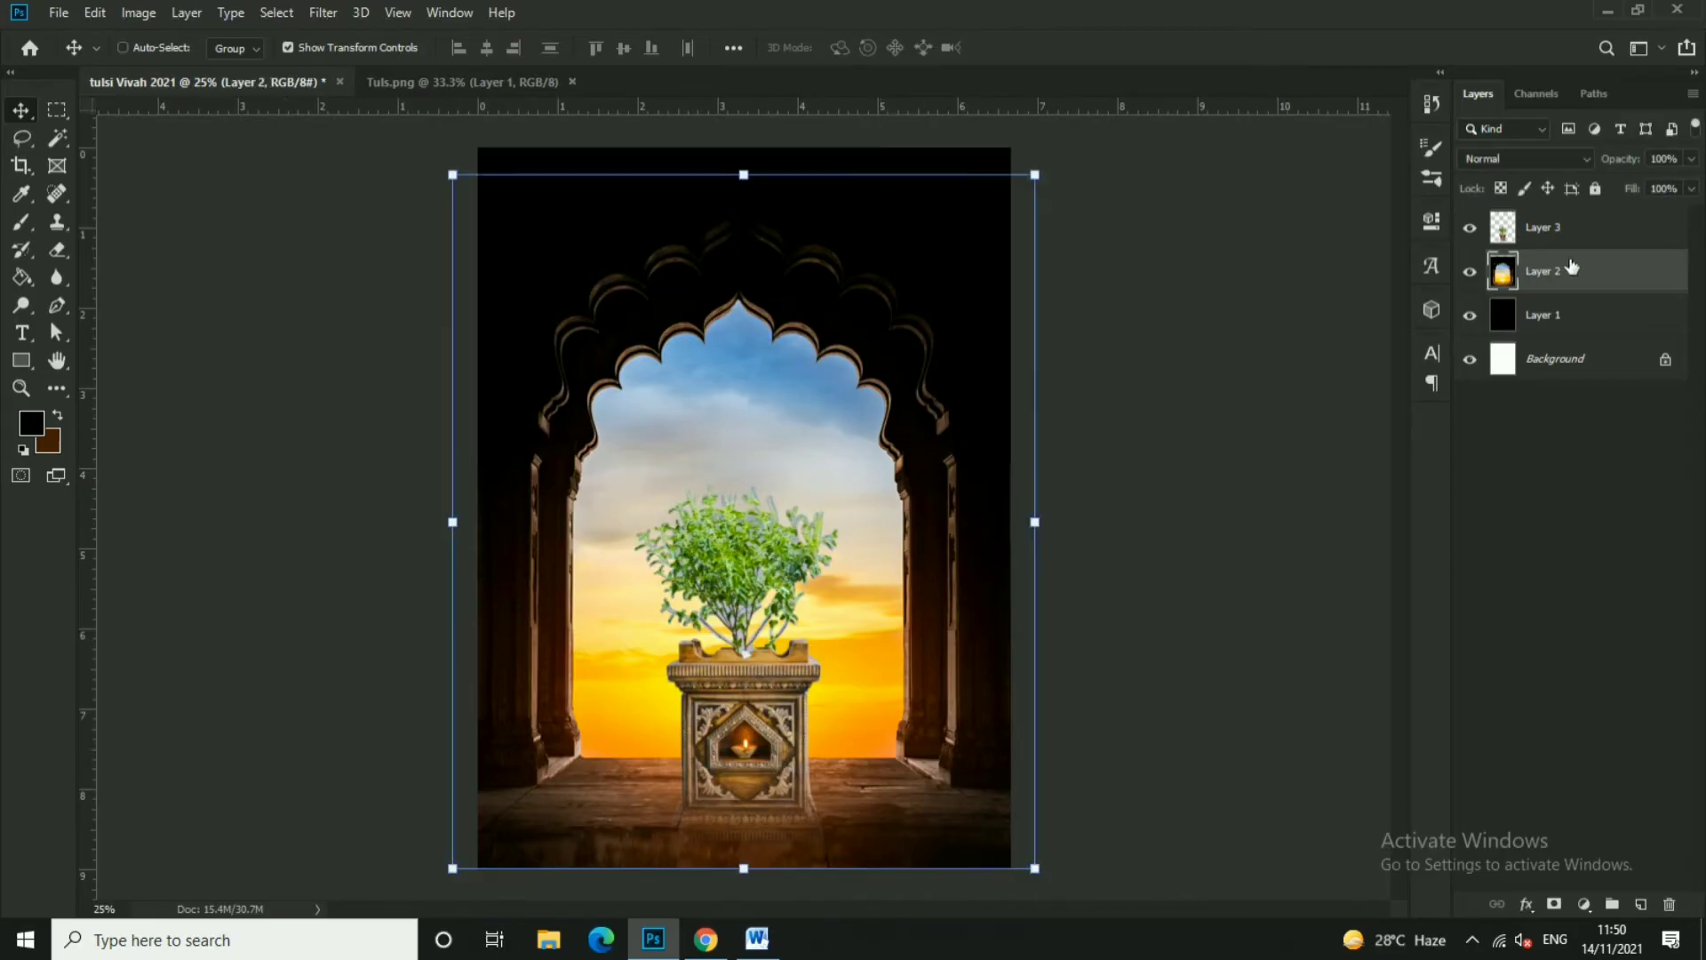
click(1588, 904)
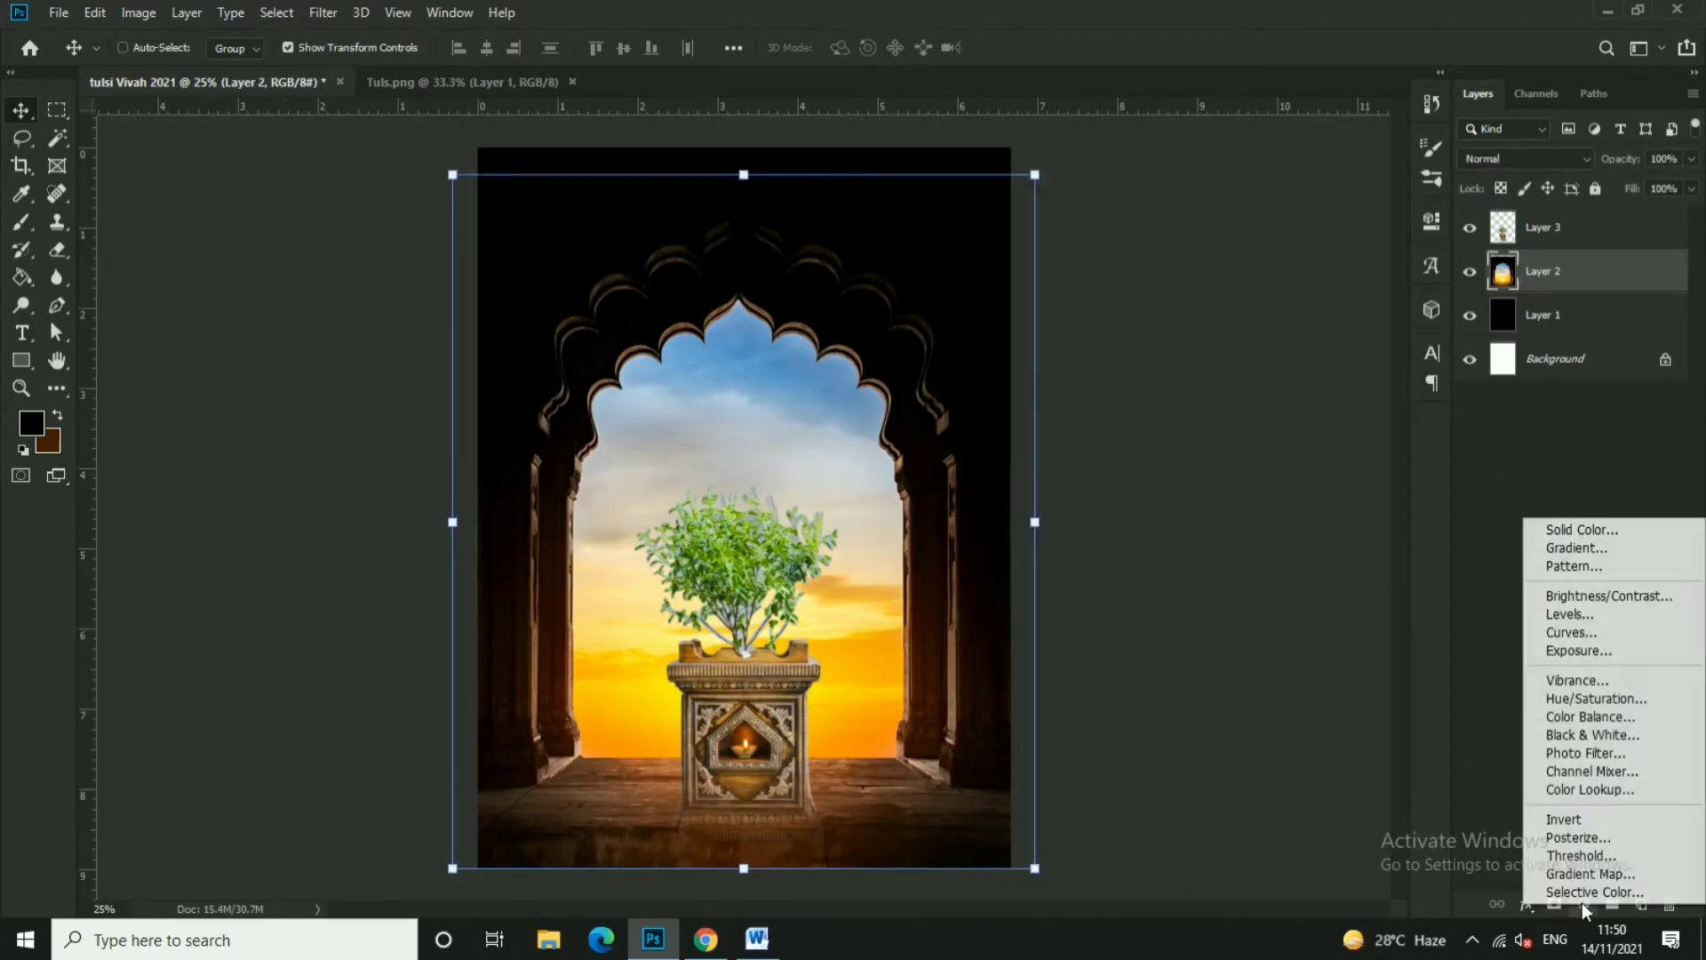
click(1565, 788)
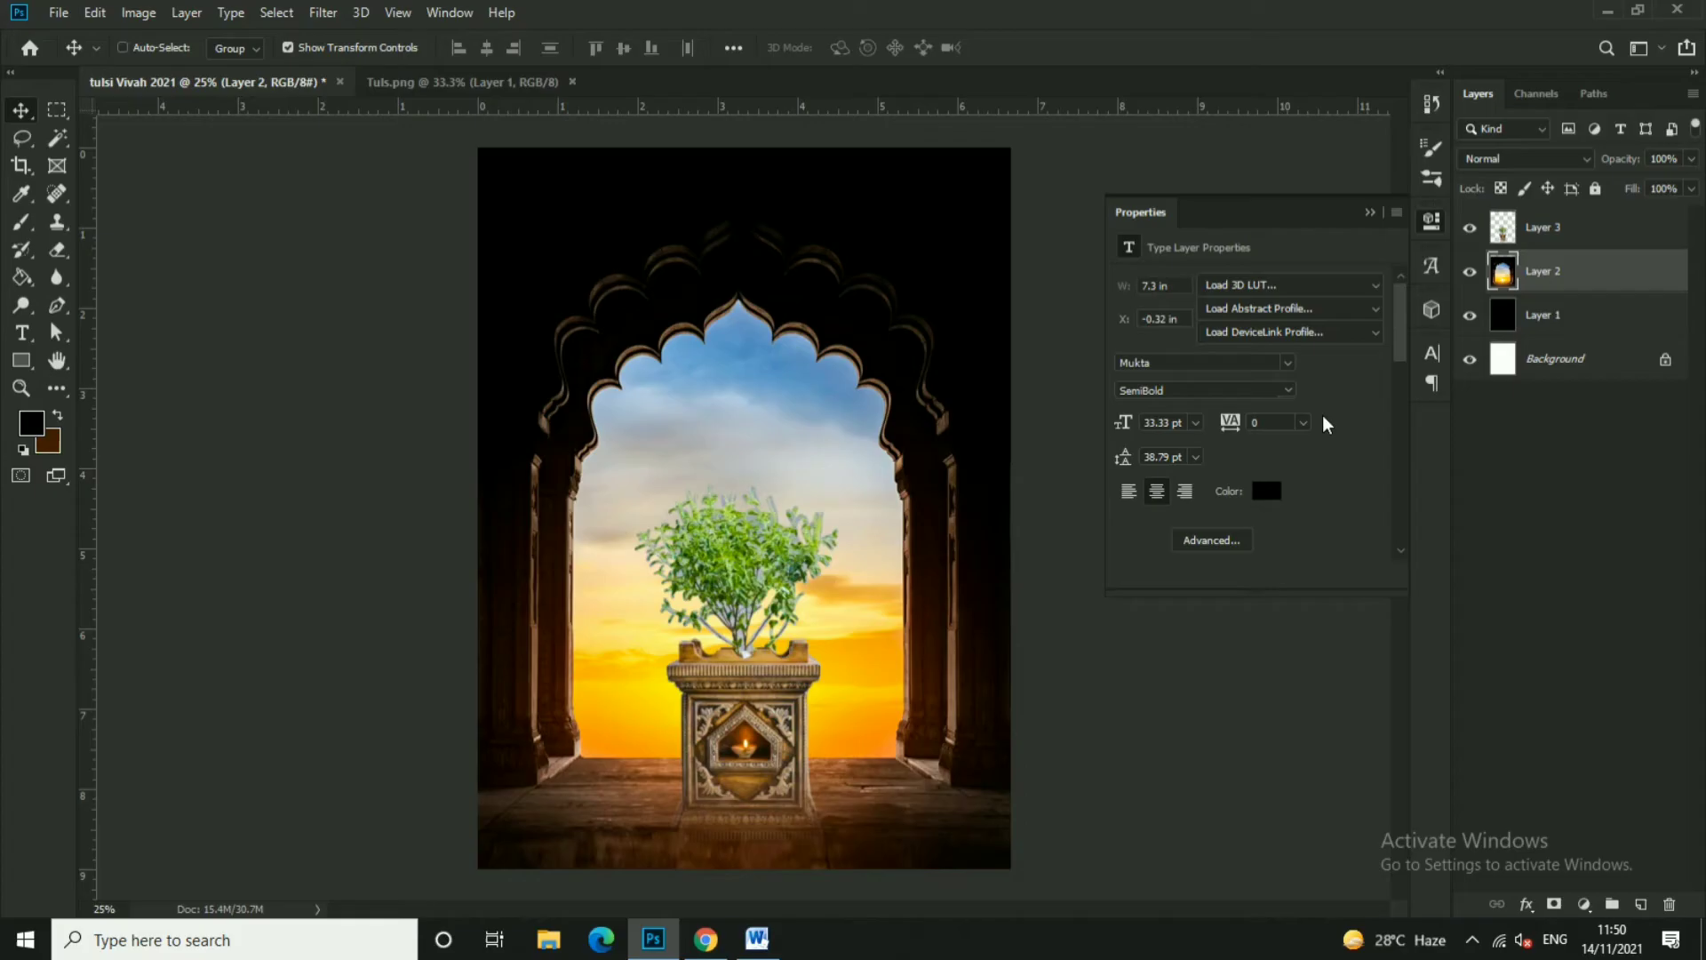
click(1248, 285)
click(1269, 365)
- Preview the 3DLUT looks in turn, from DropBlues and EdgyAmber through Moonlight.3DL
key(Down)
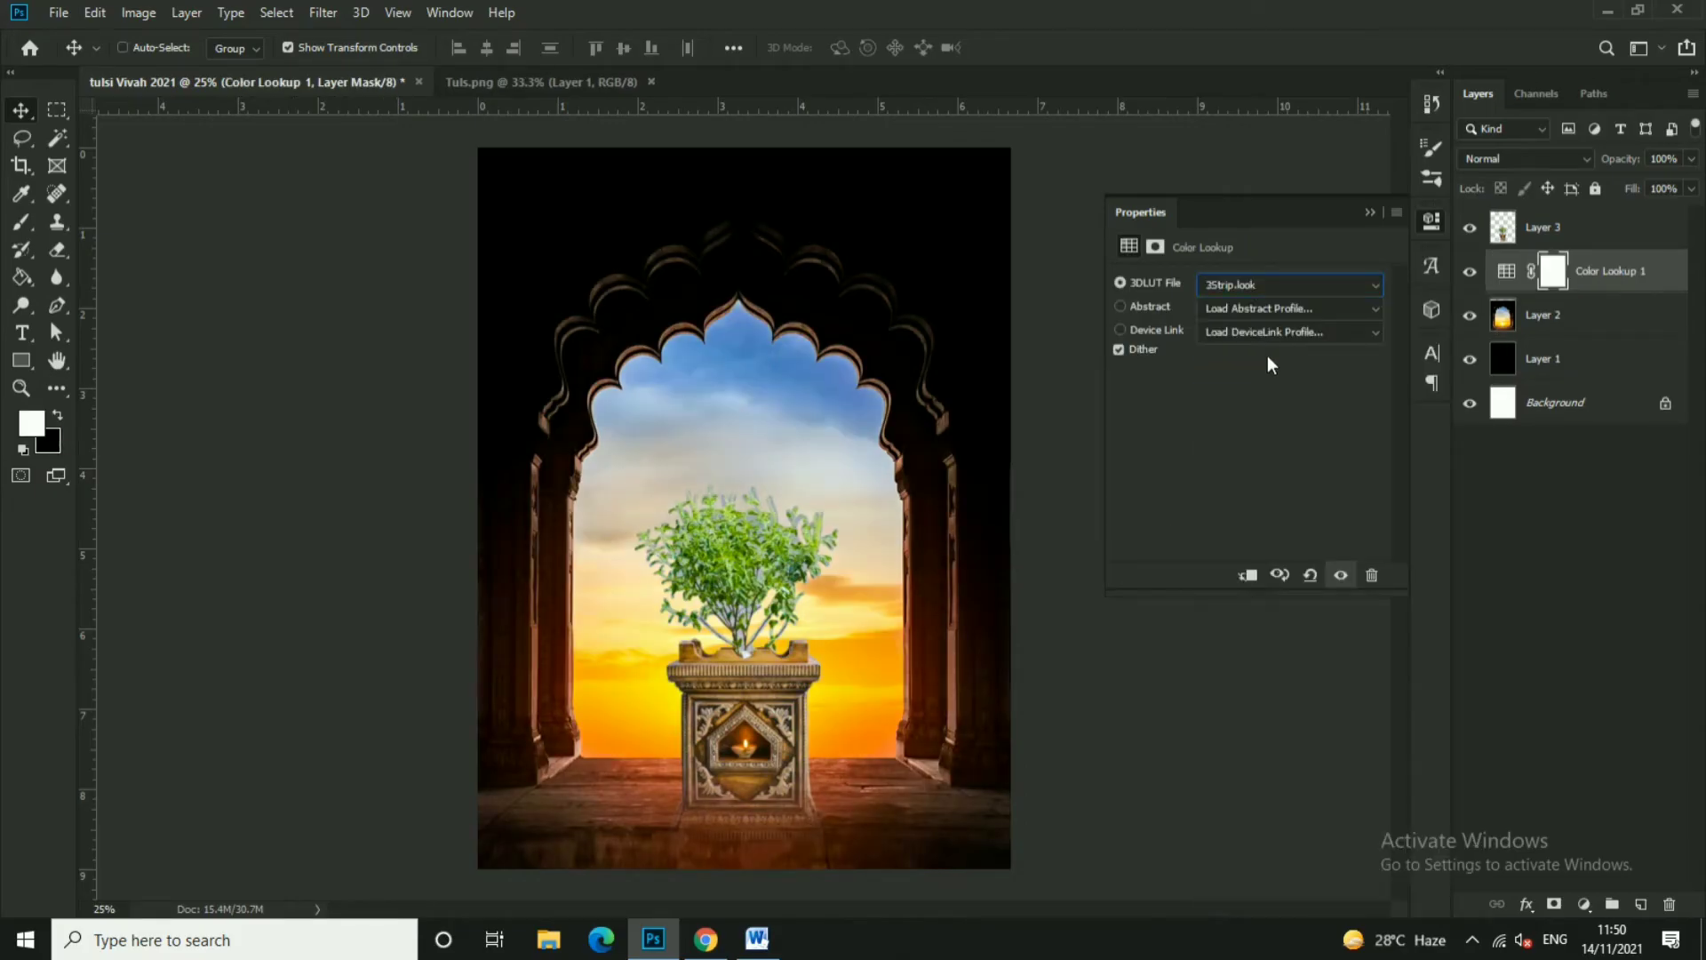
key(Down)
key(Down)
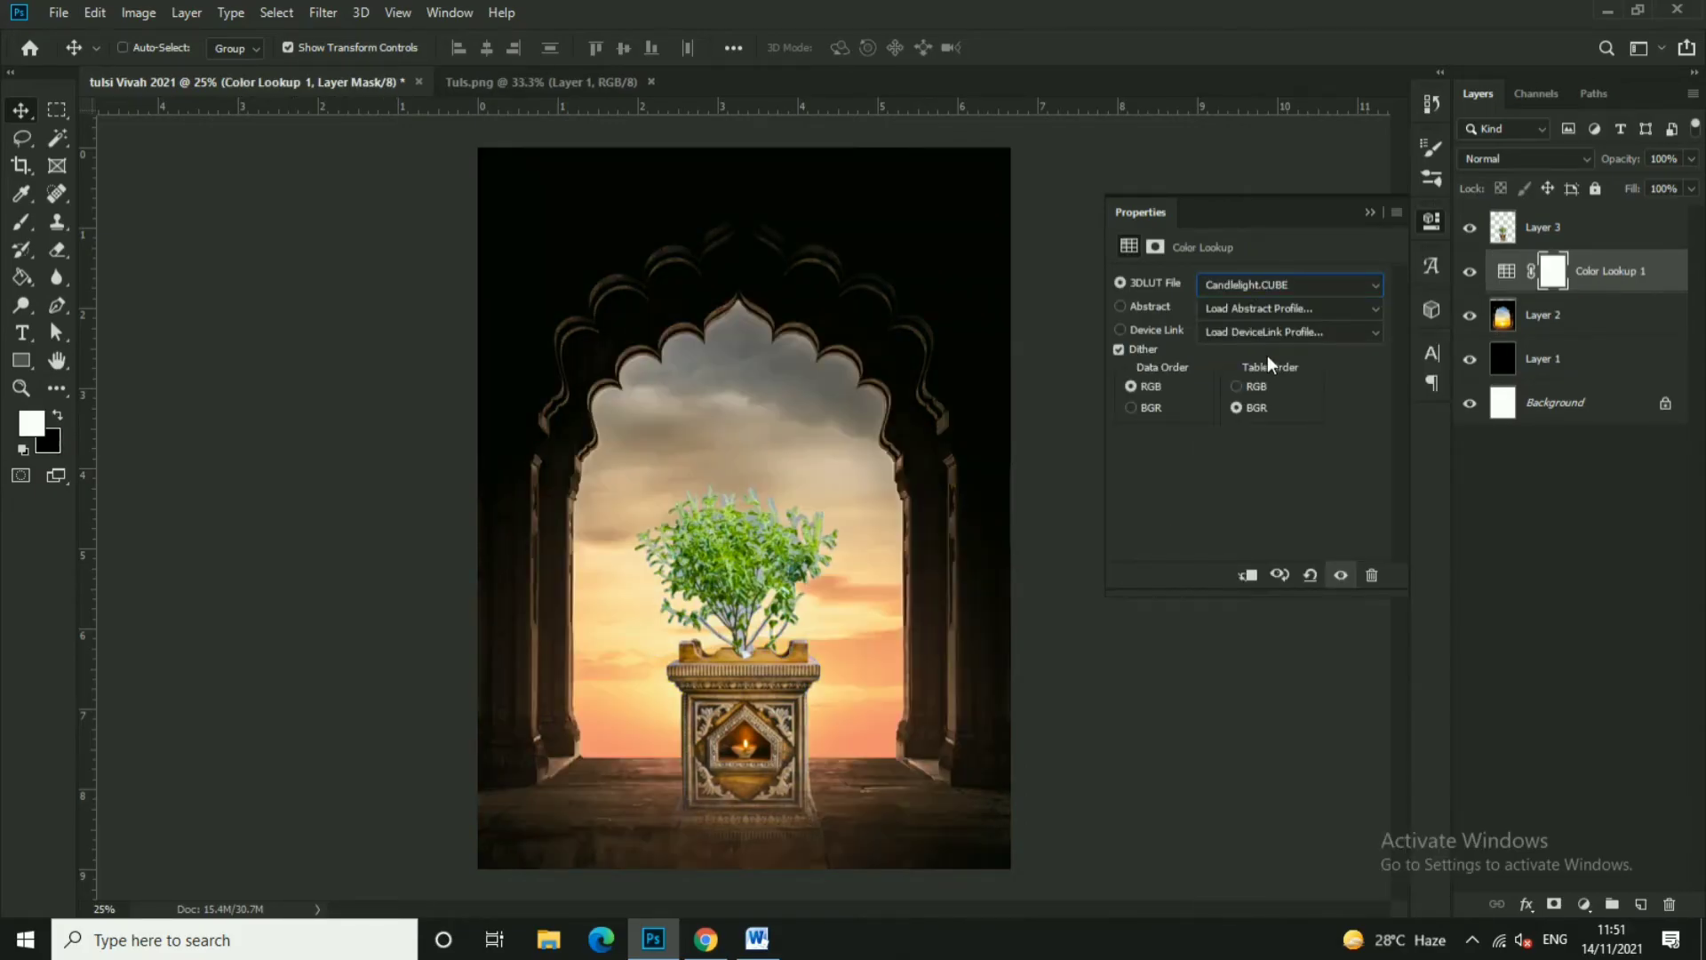
key(Down)
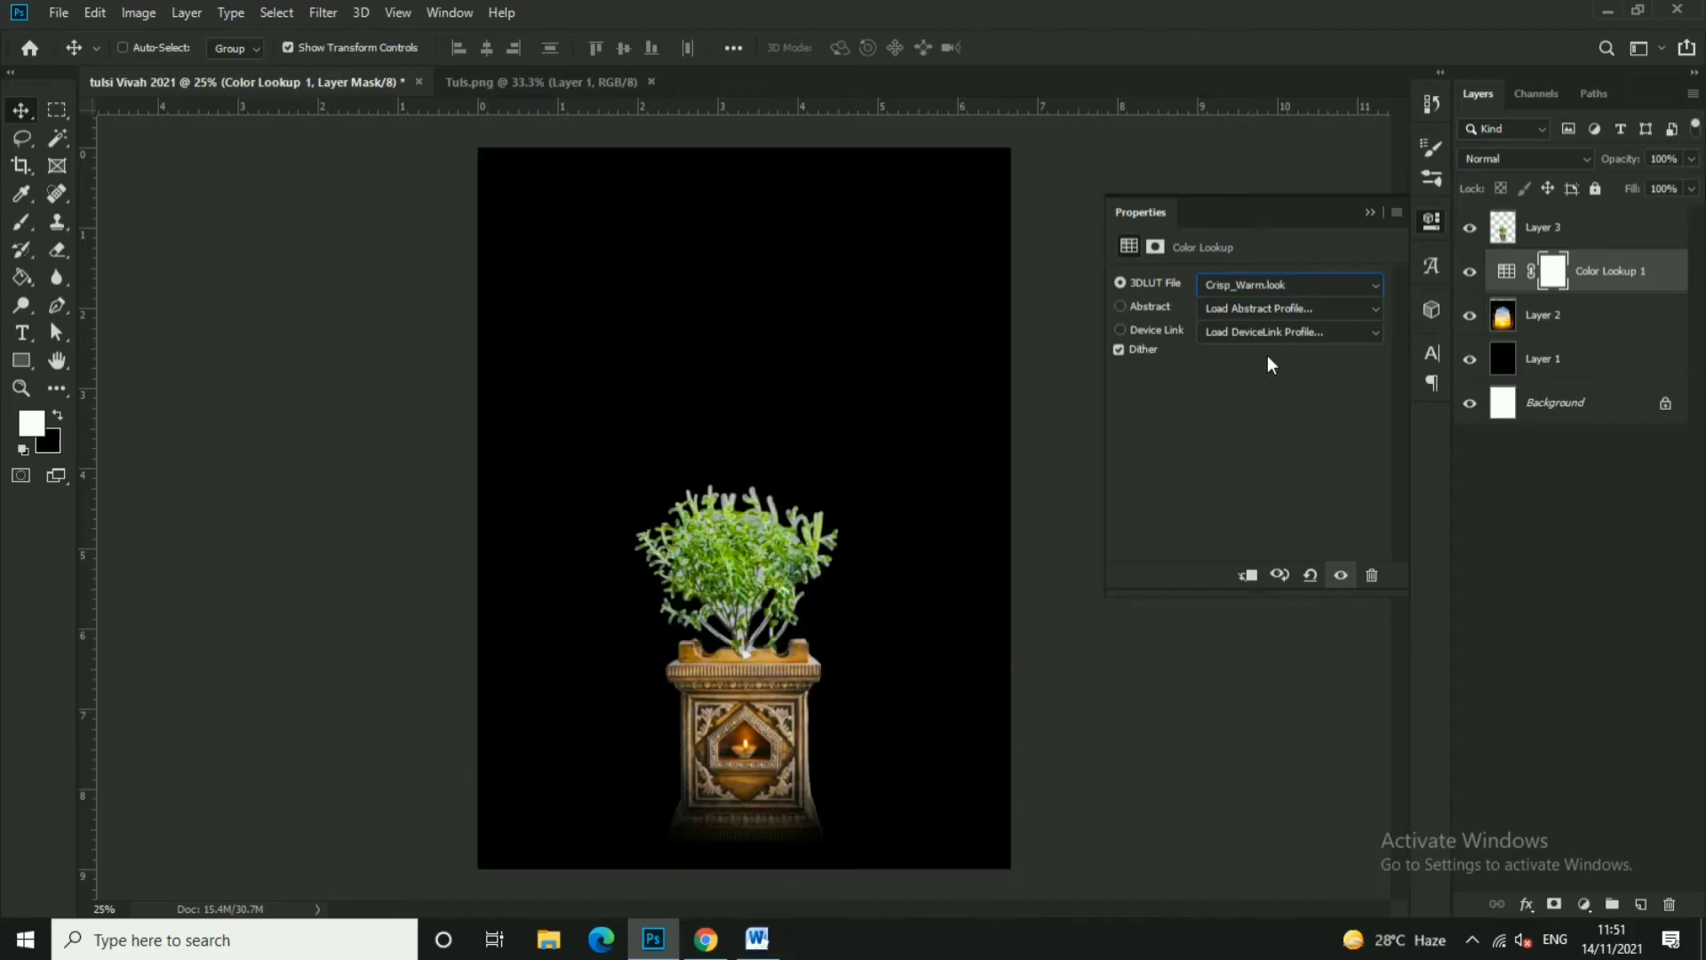
key(Down)
key(Down)
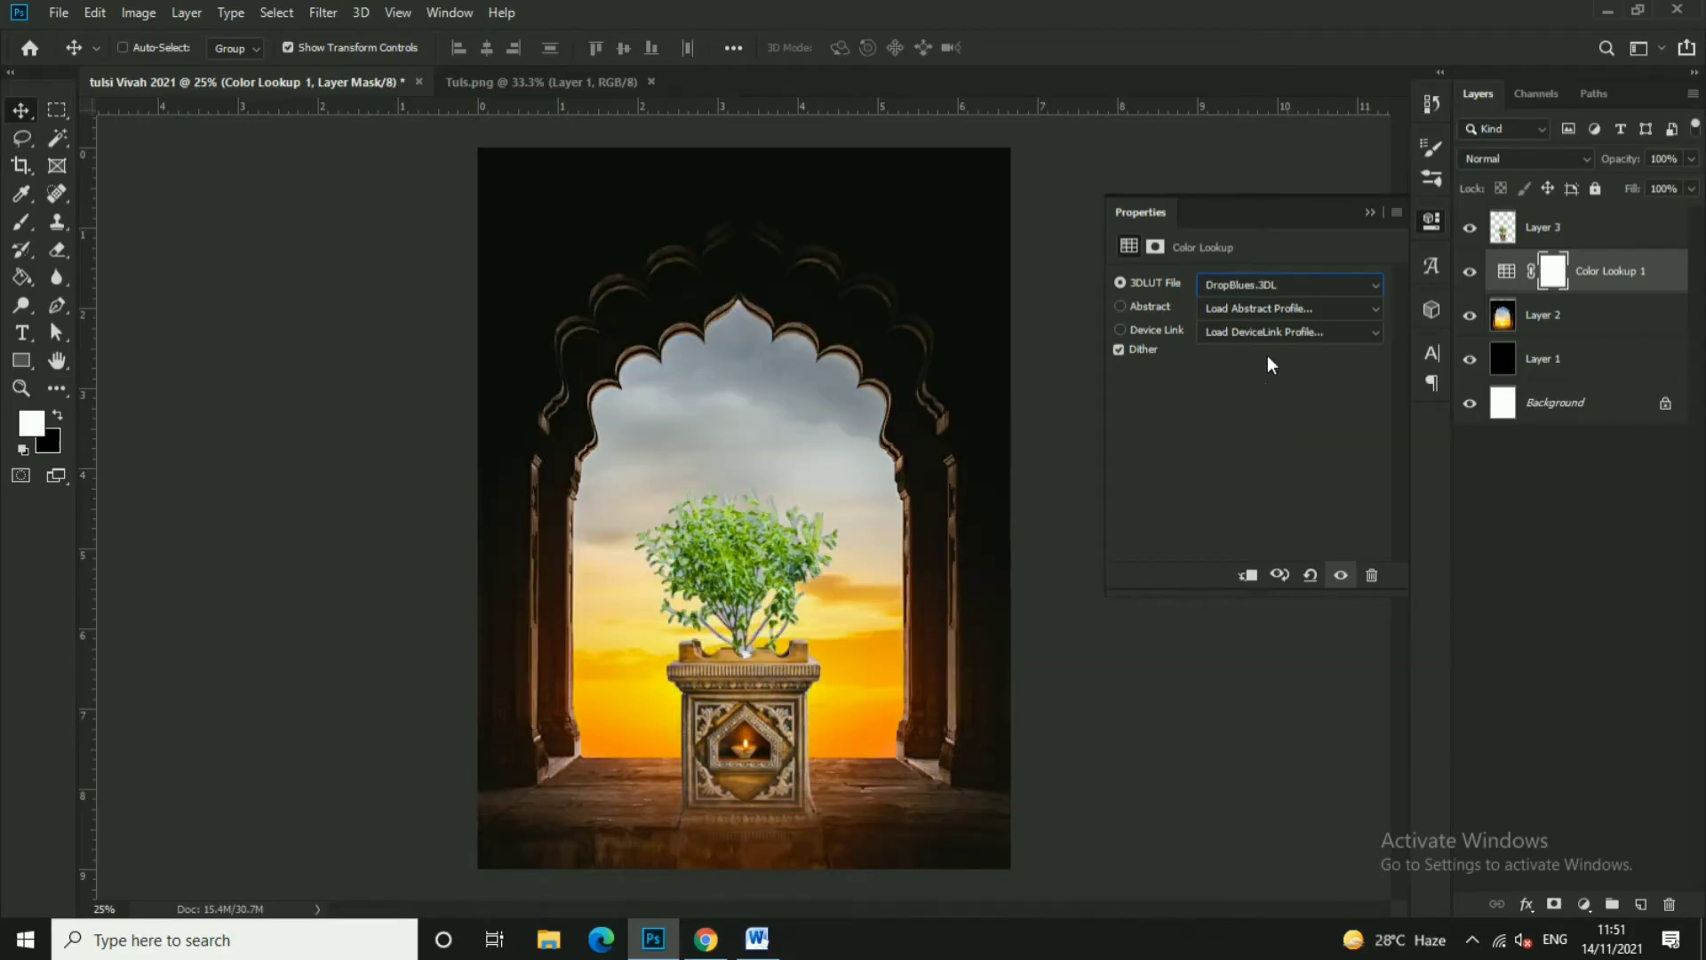
key(Down)
key(Down)
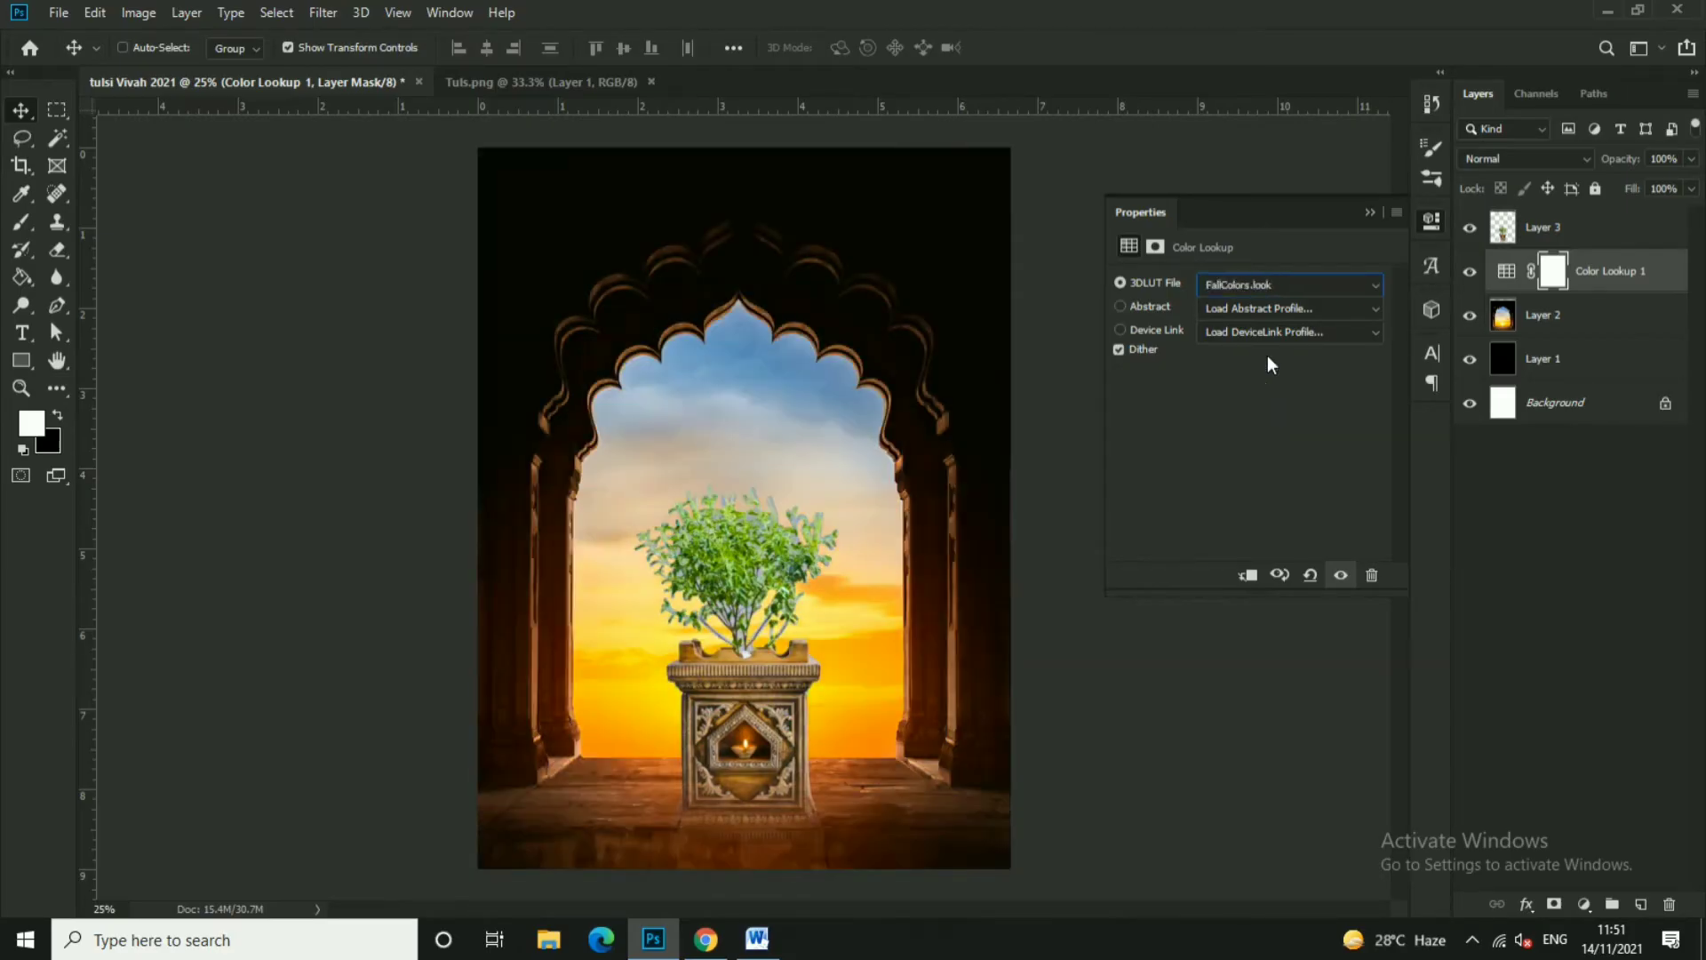
key(Down)
key(Down)
key(Down)
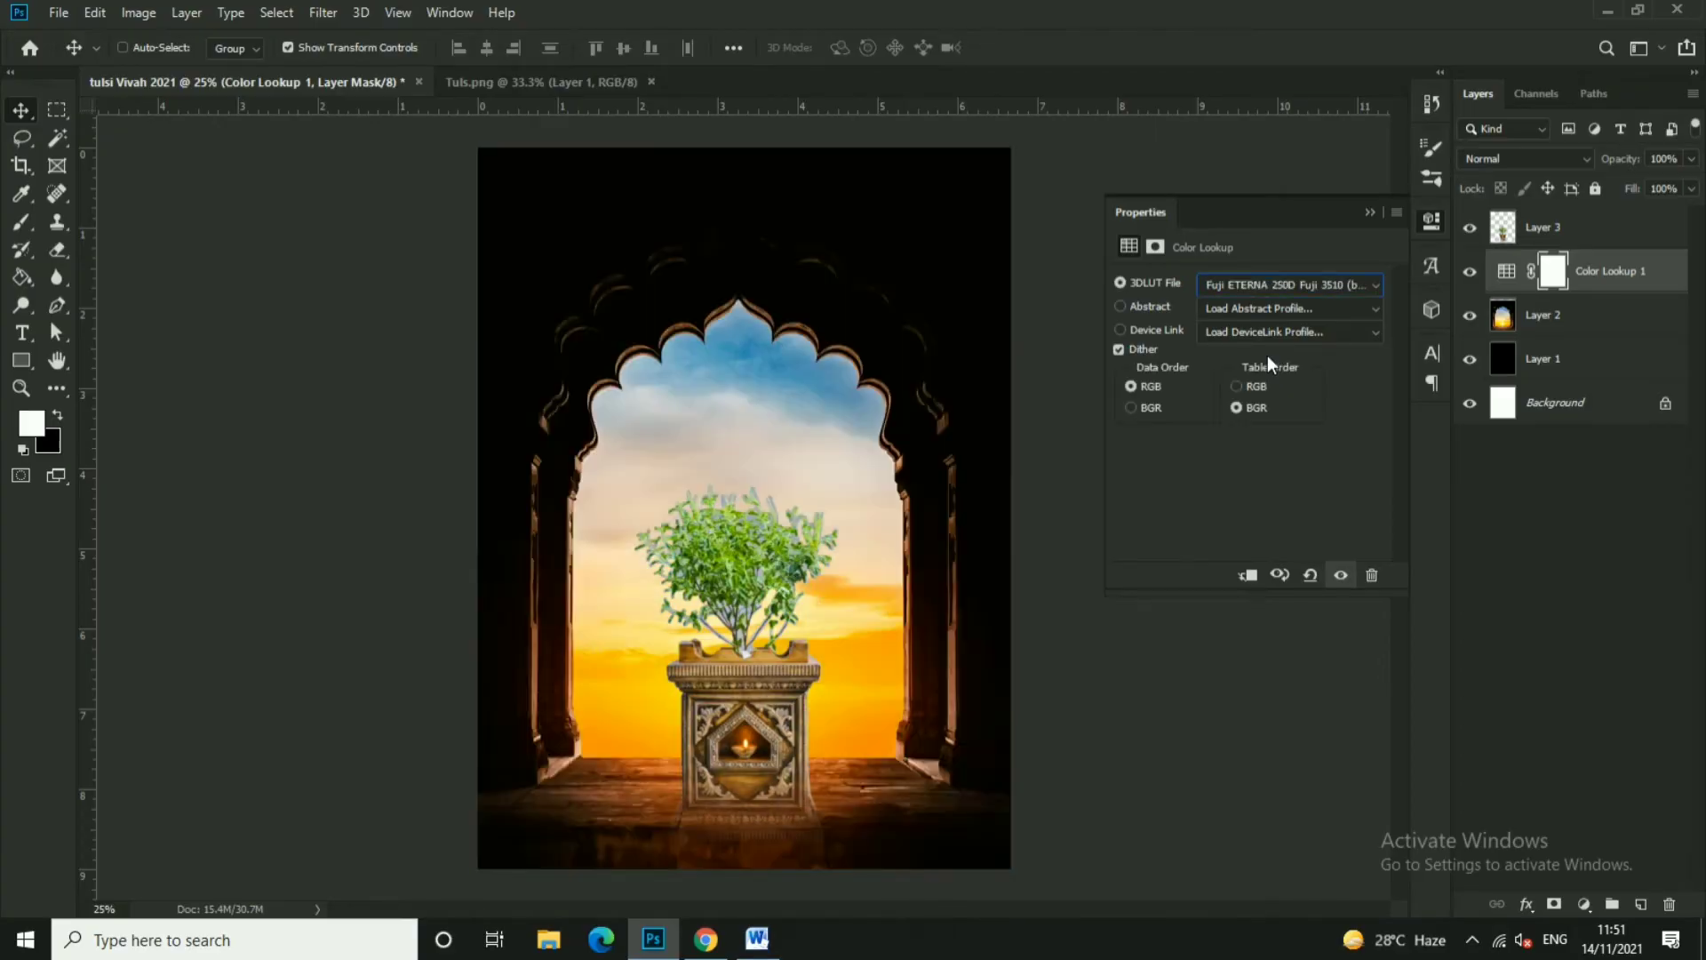
key(Down)
key(Down)
key(Down)
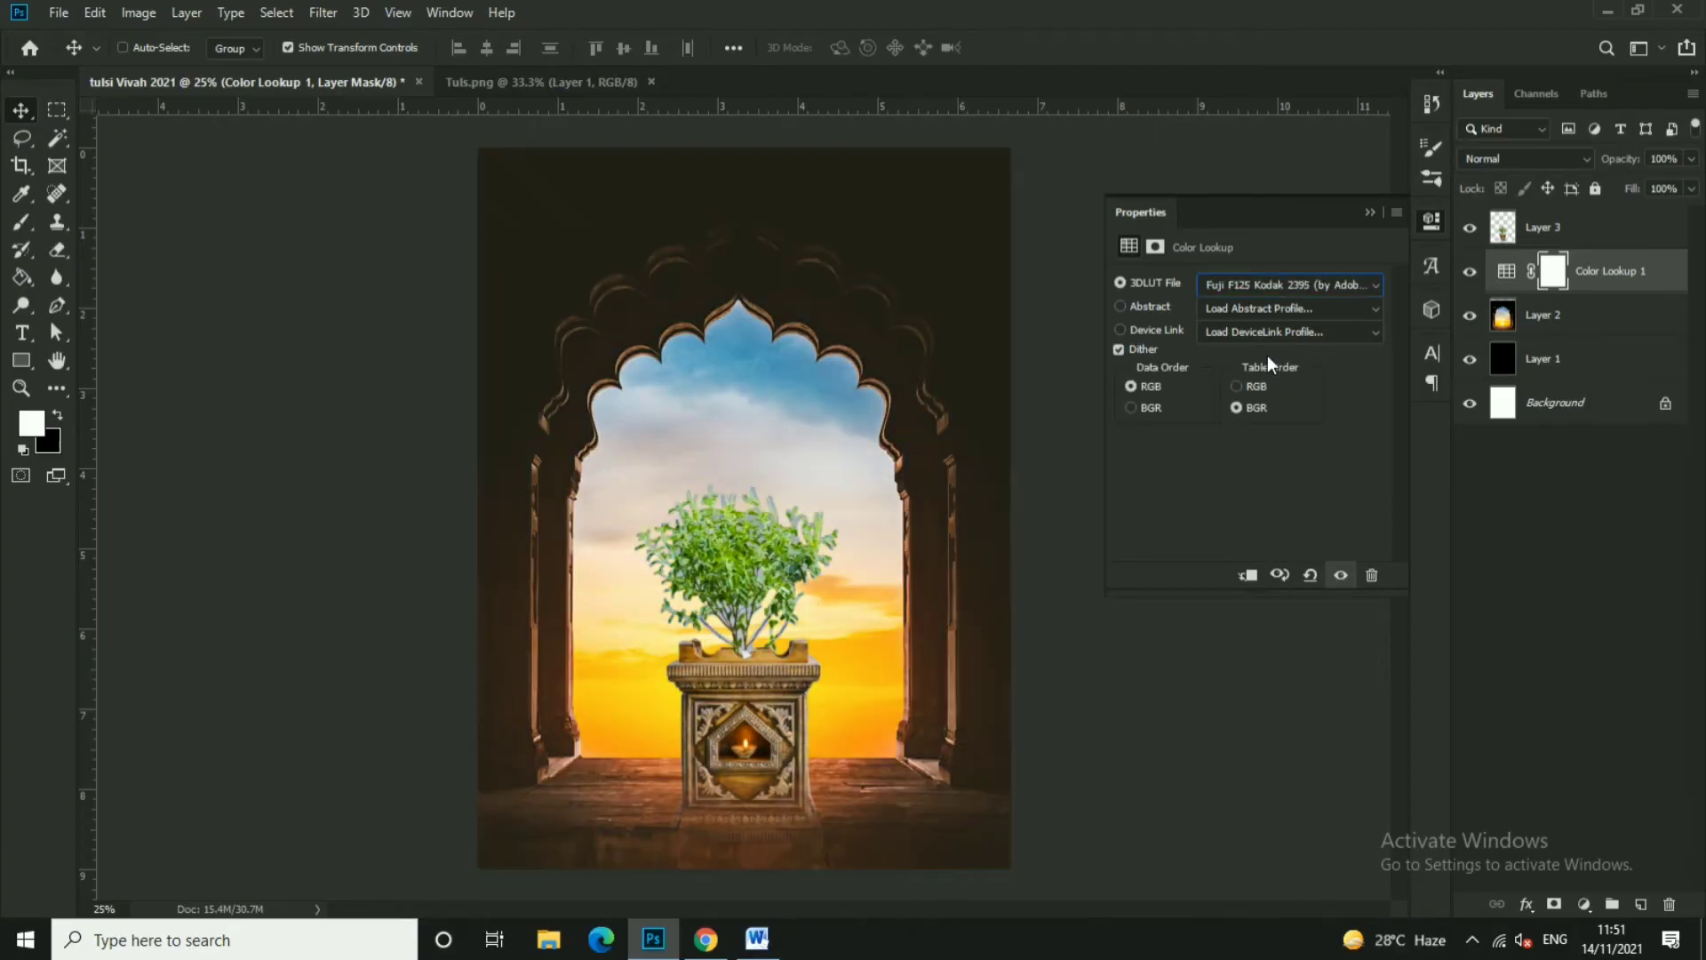
key(Down)
key(Down)
key(Down)
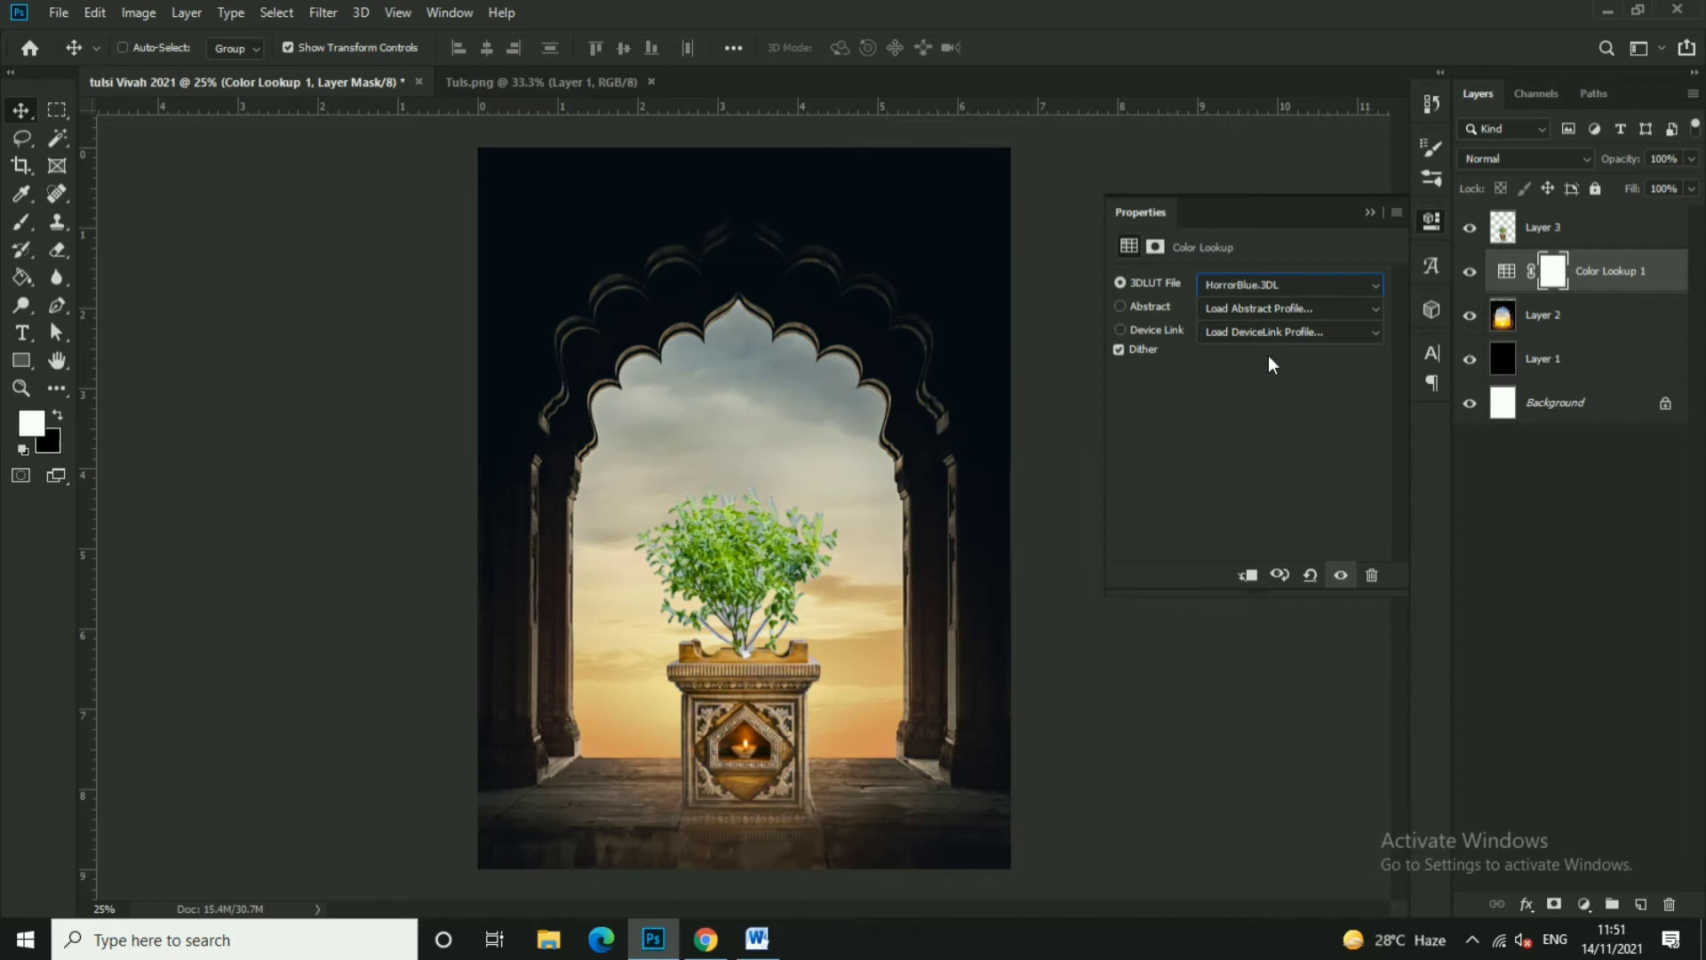
key(Down)
key(Down)
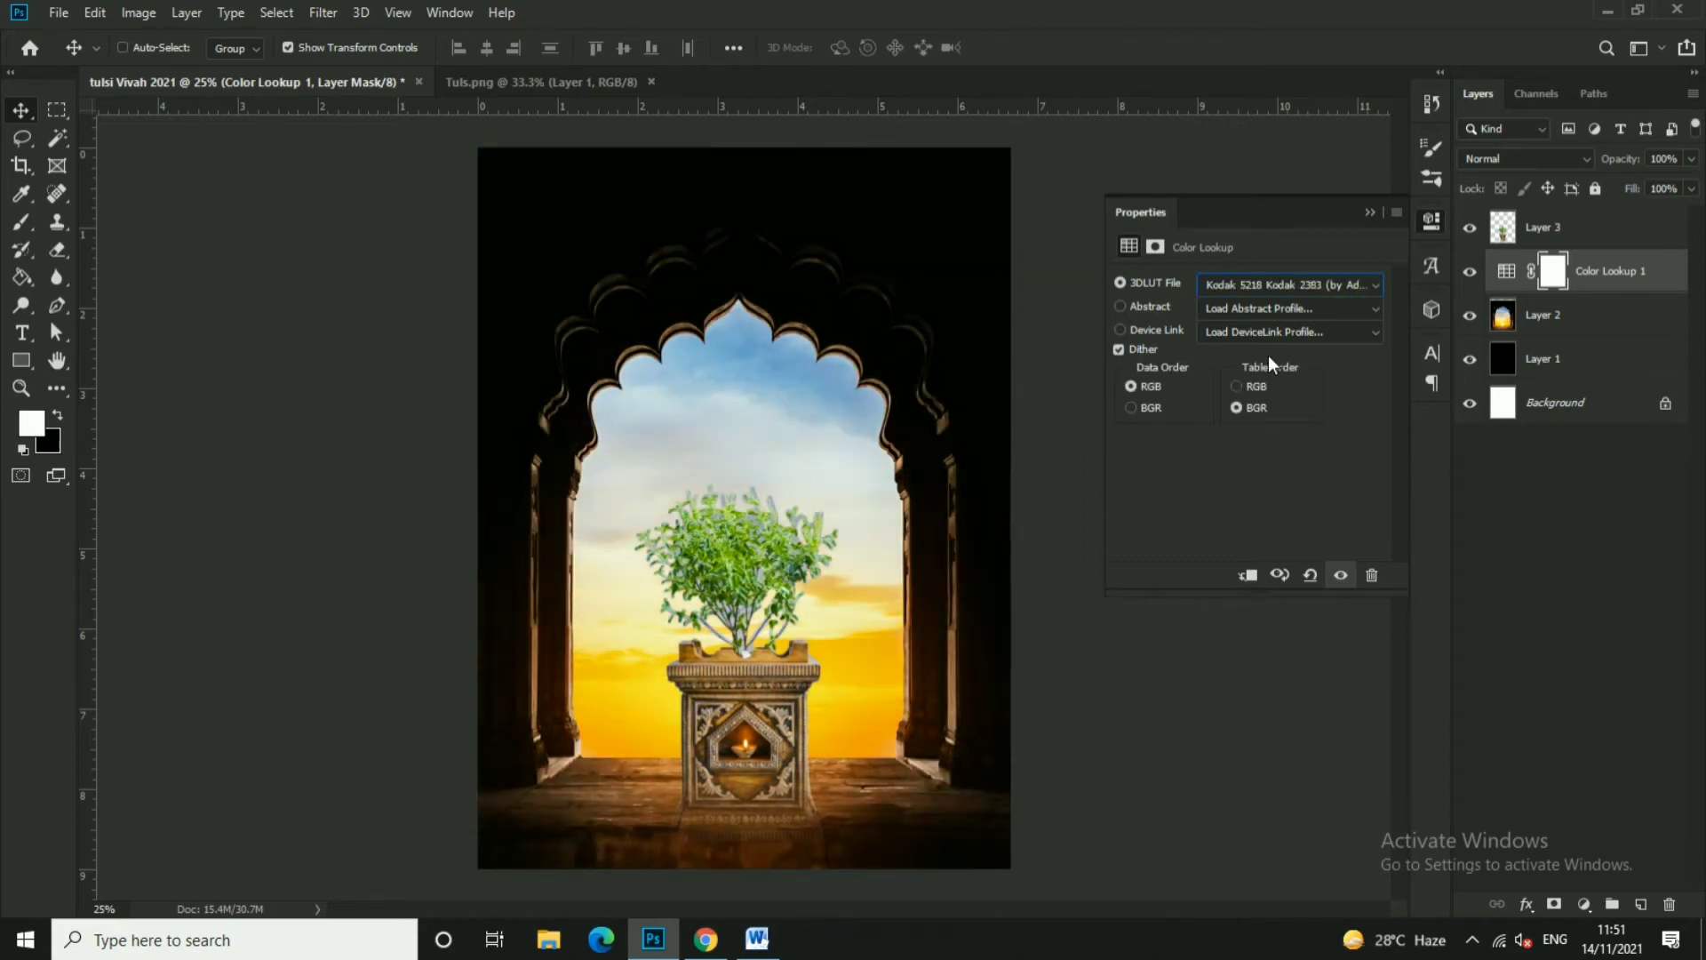
key(Down)
key(Down)
key(Down)
key(Down)
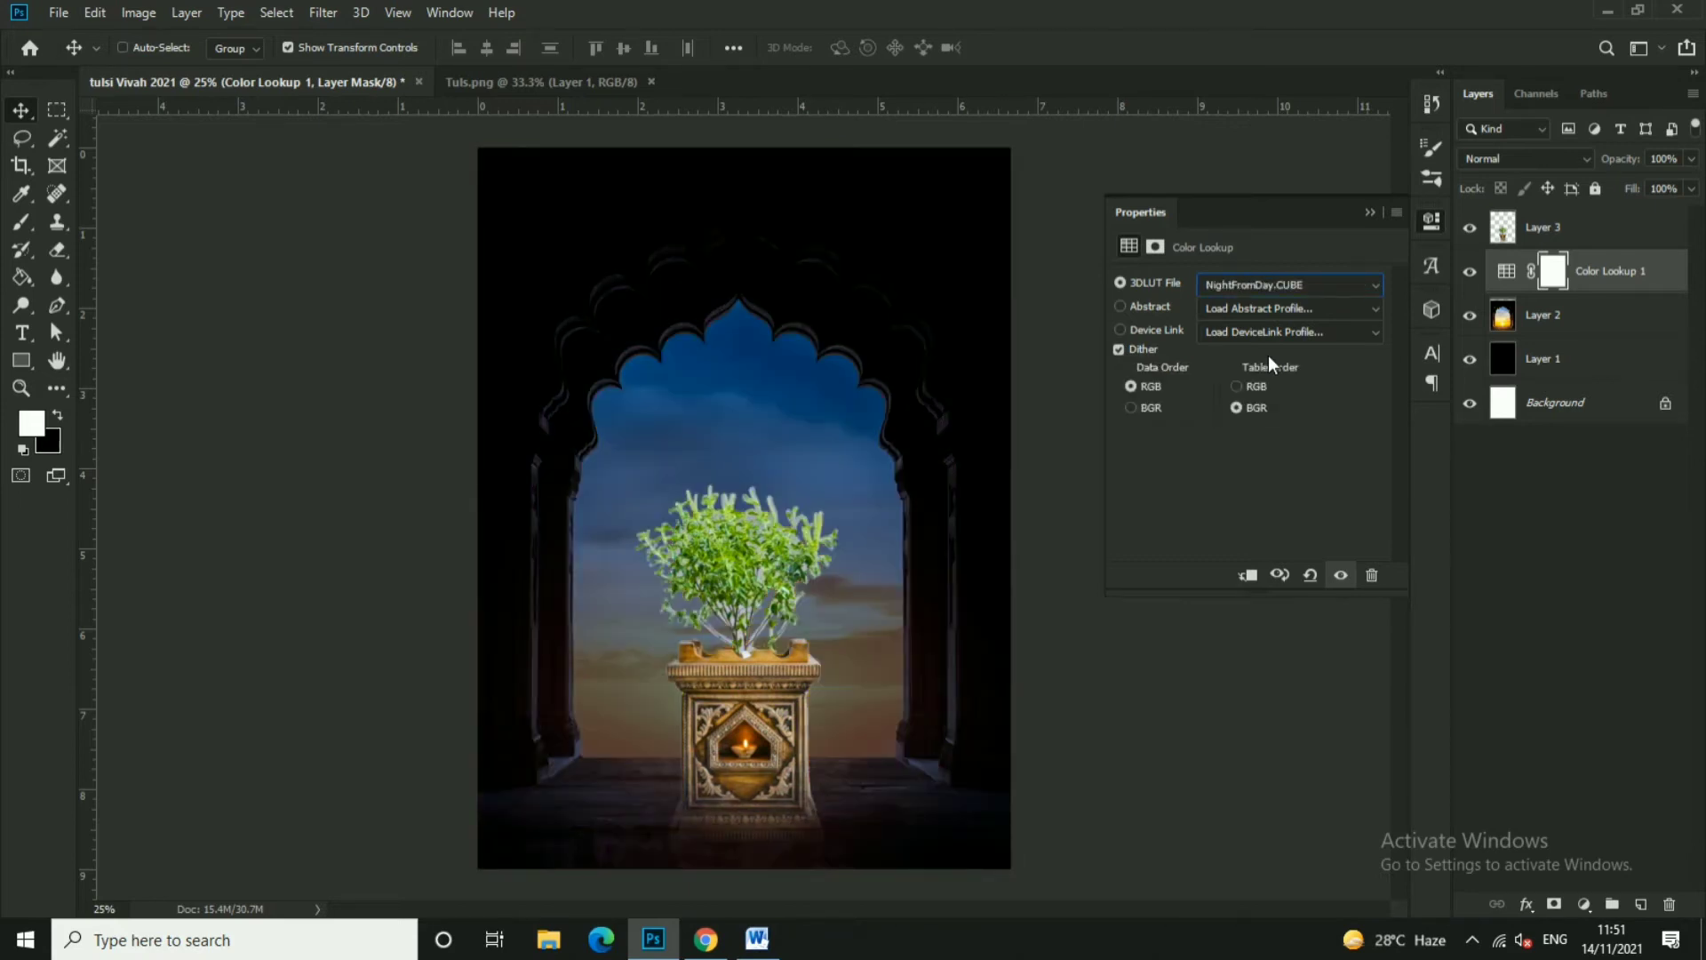
key(Down)
key(Down)
key(Down)
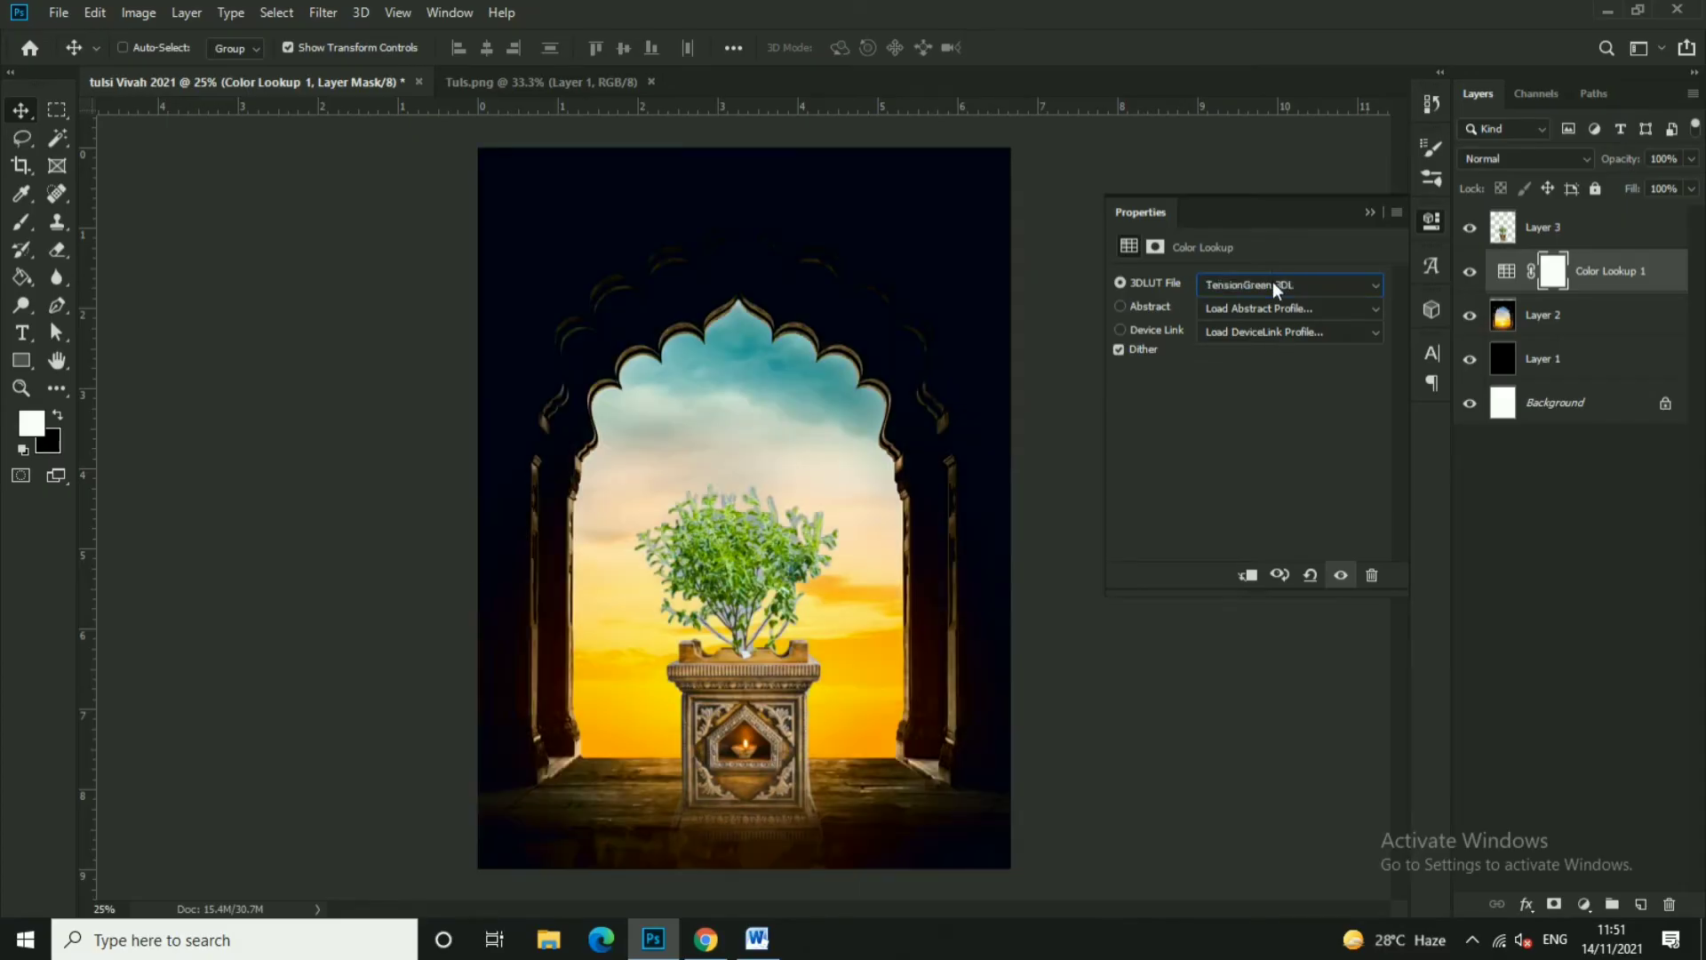
- Settle the lookup on Candlelight.CUBE and close the Color Lookup properties
click(1273, 283)
click(1264, 372)
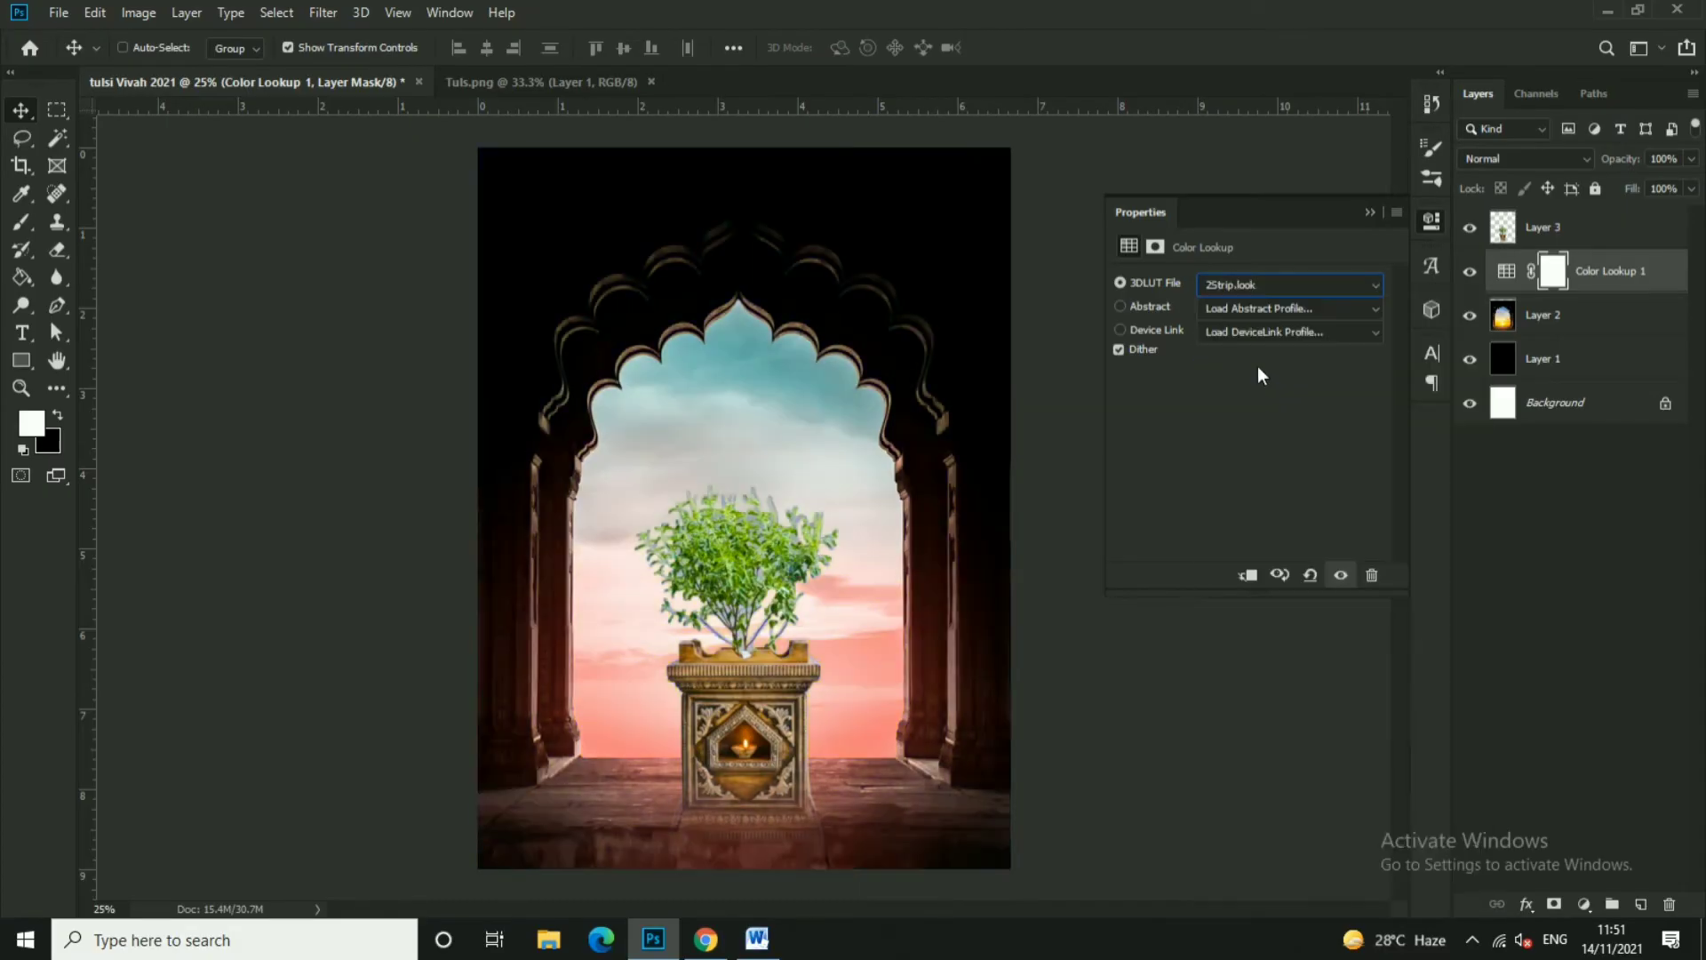
key(Down)
key(Down)
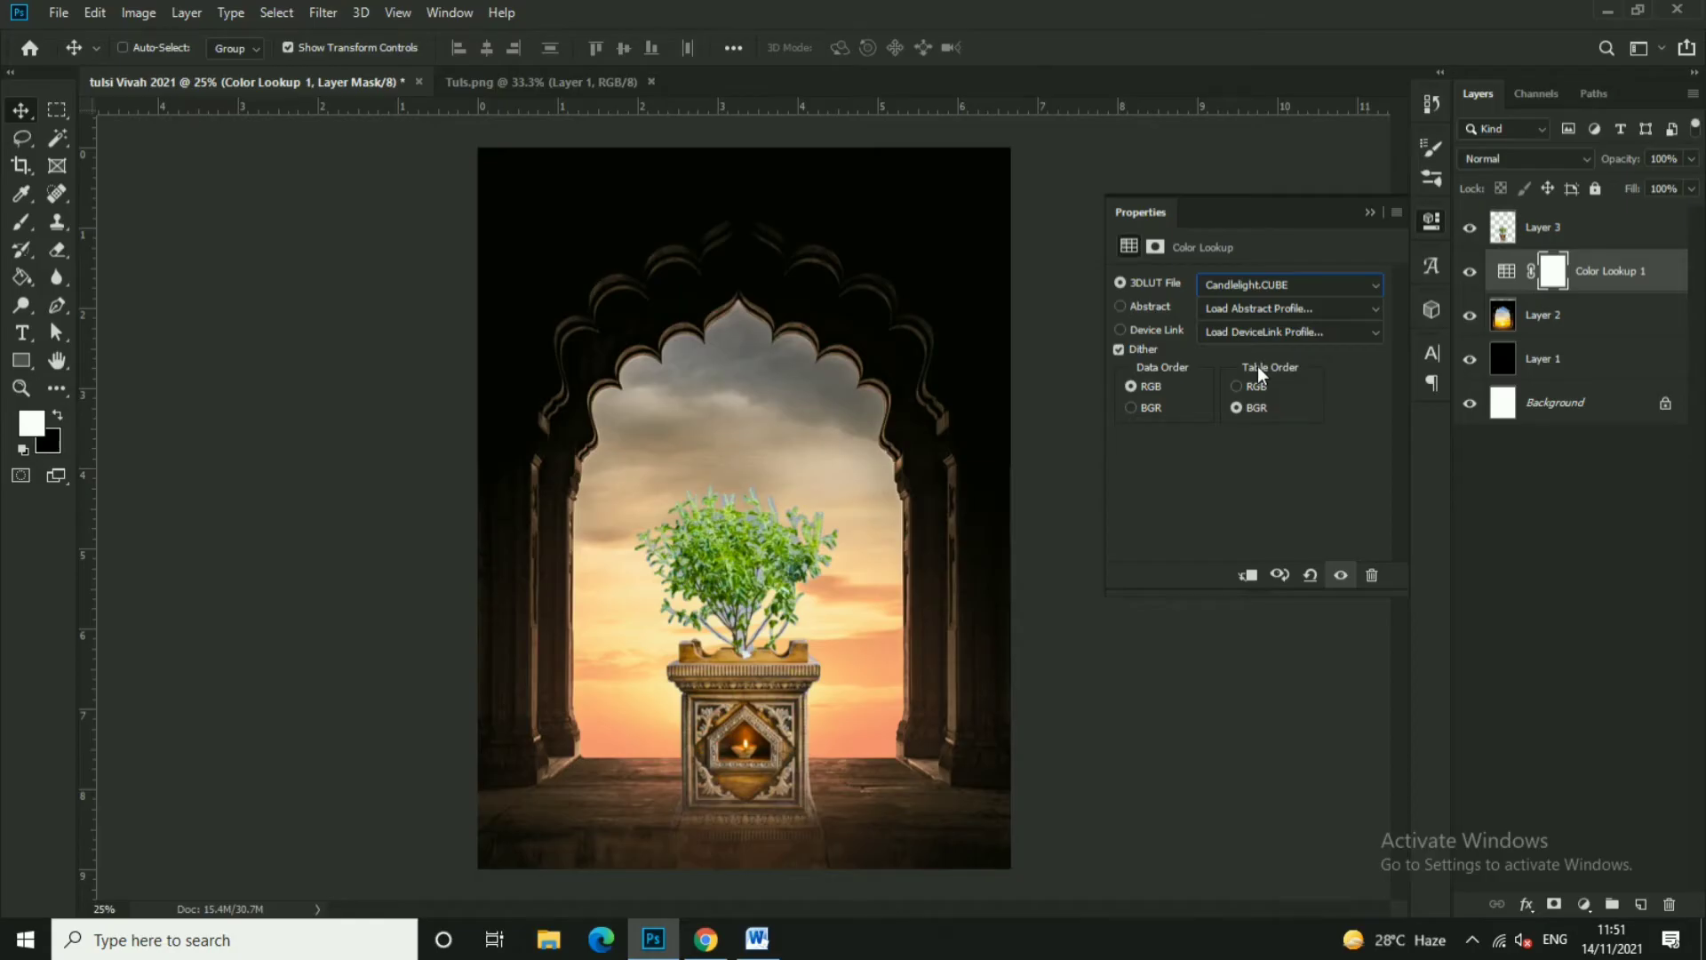
key(Down)
key(Down)
key(Up)
key(Up)
key(Down)
key(Down)
key(Down)
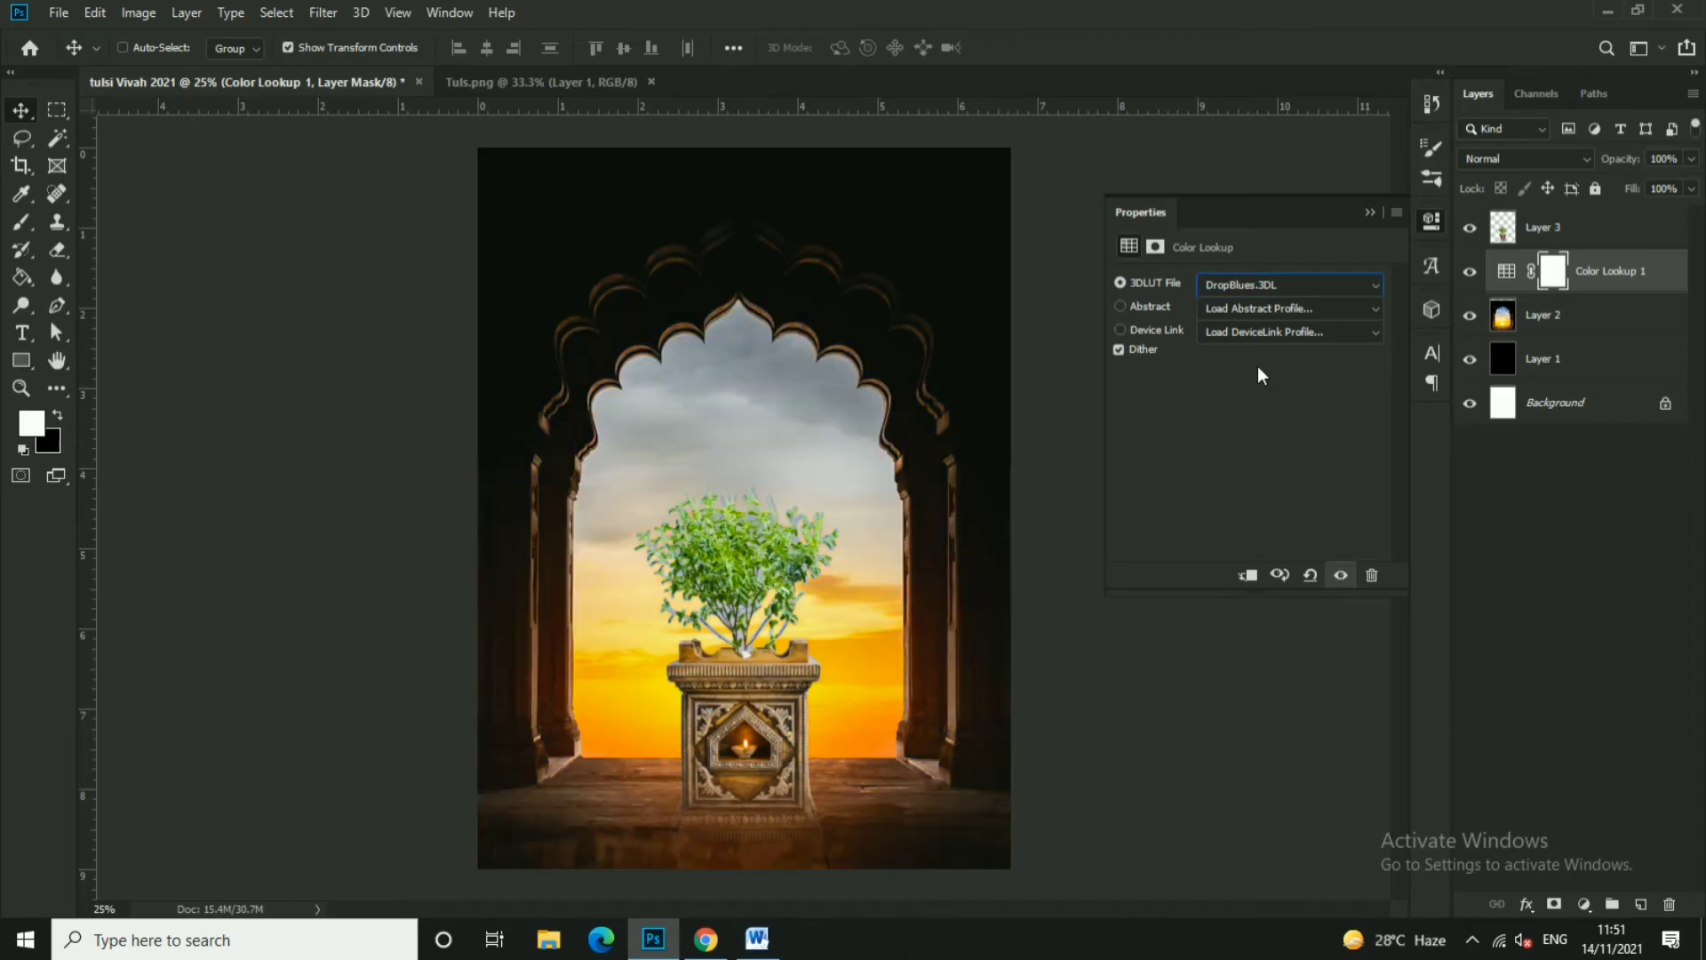
key(Up)
key(Up)
key(Up)
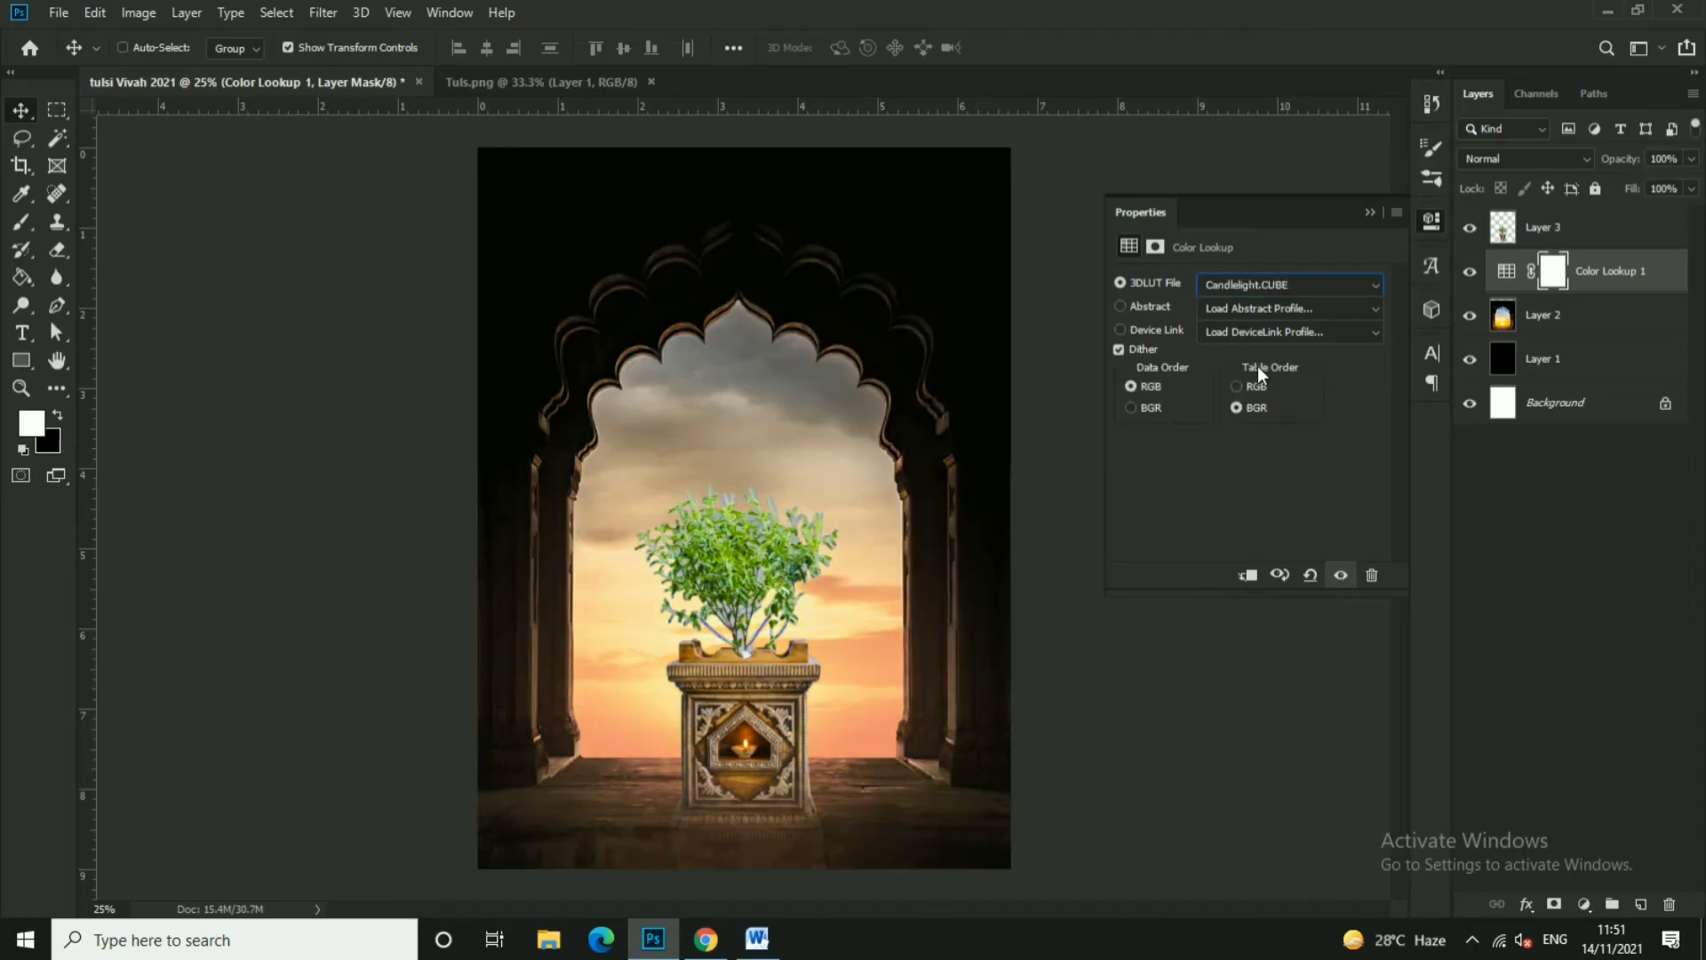
key(Down)
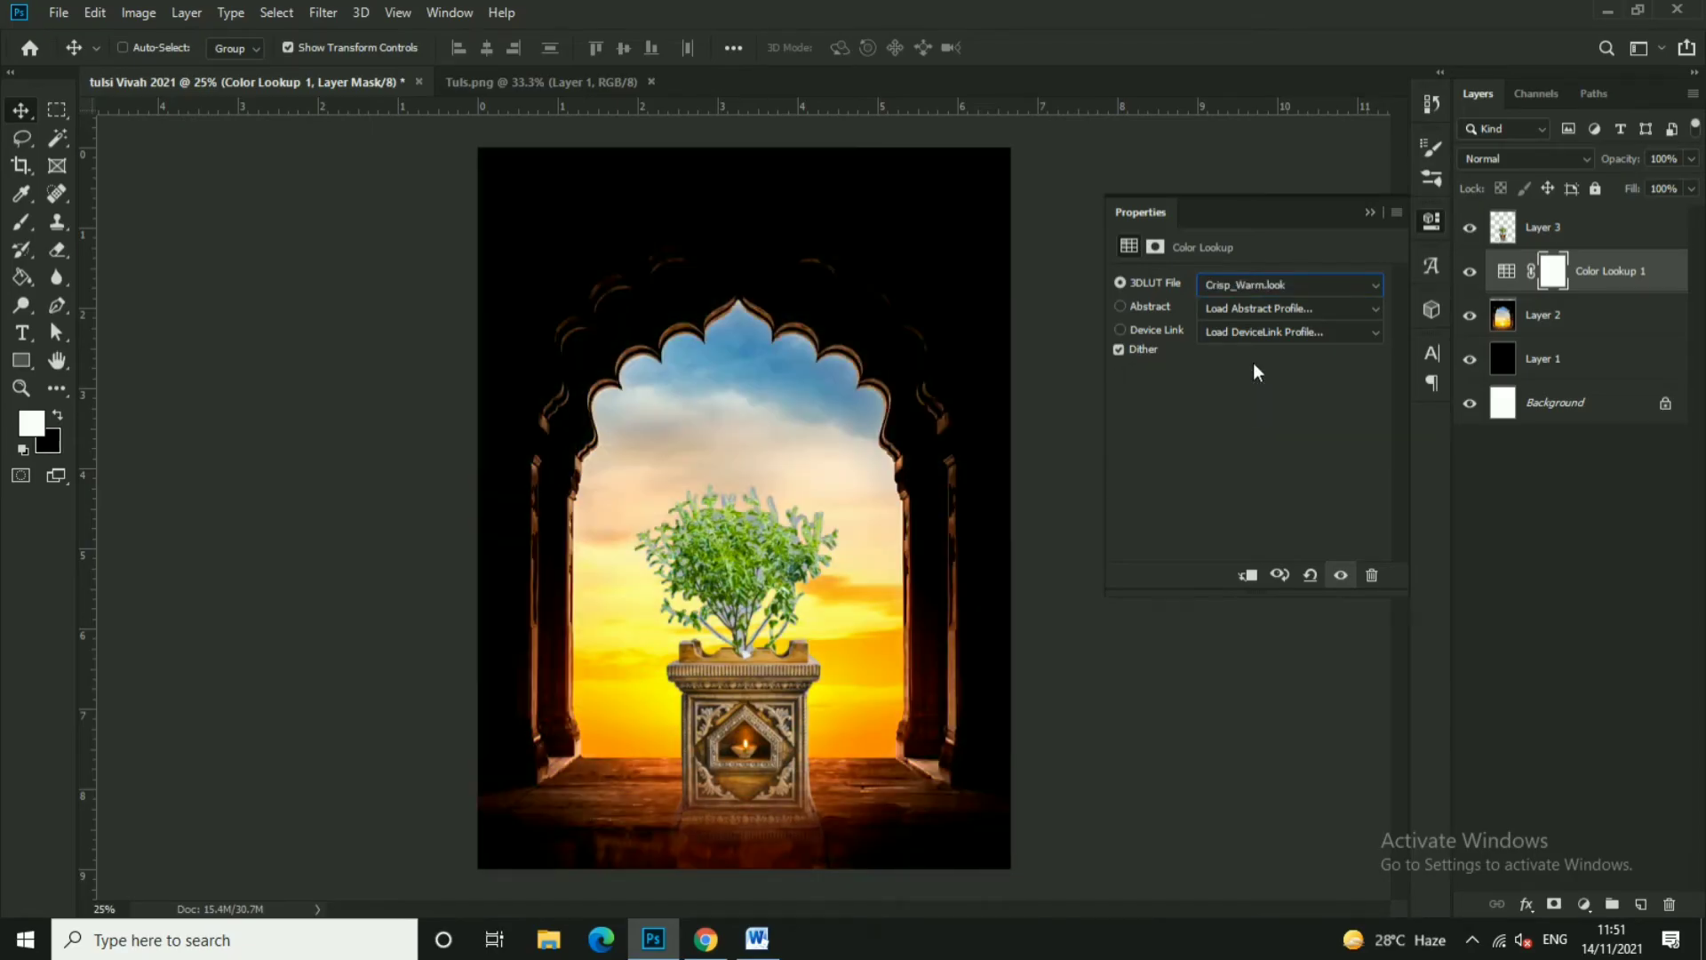
key(Up)
click(1370, 213)
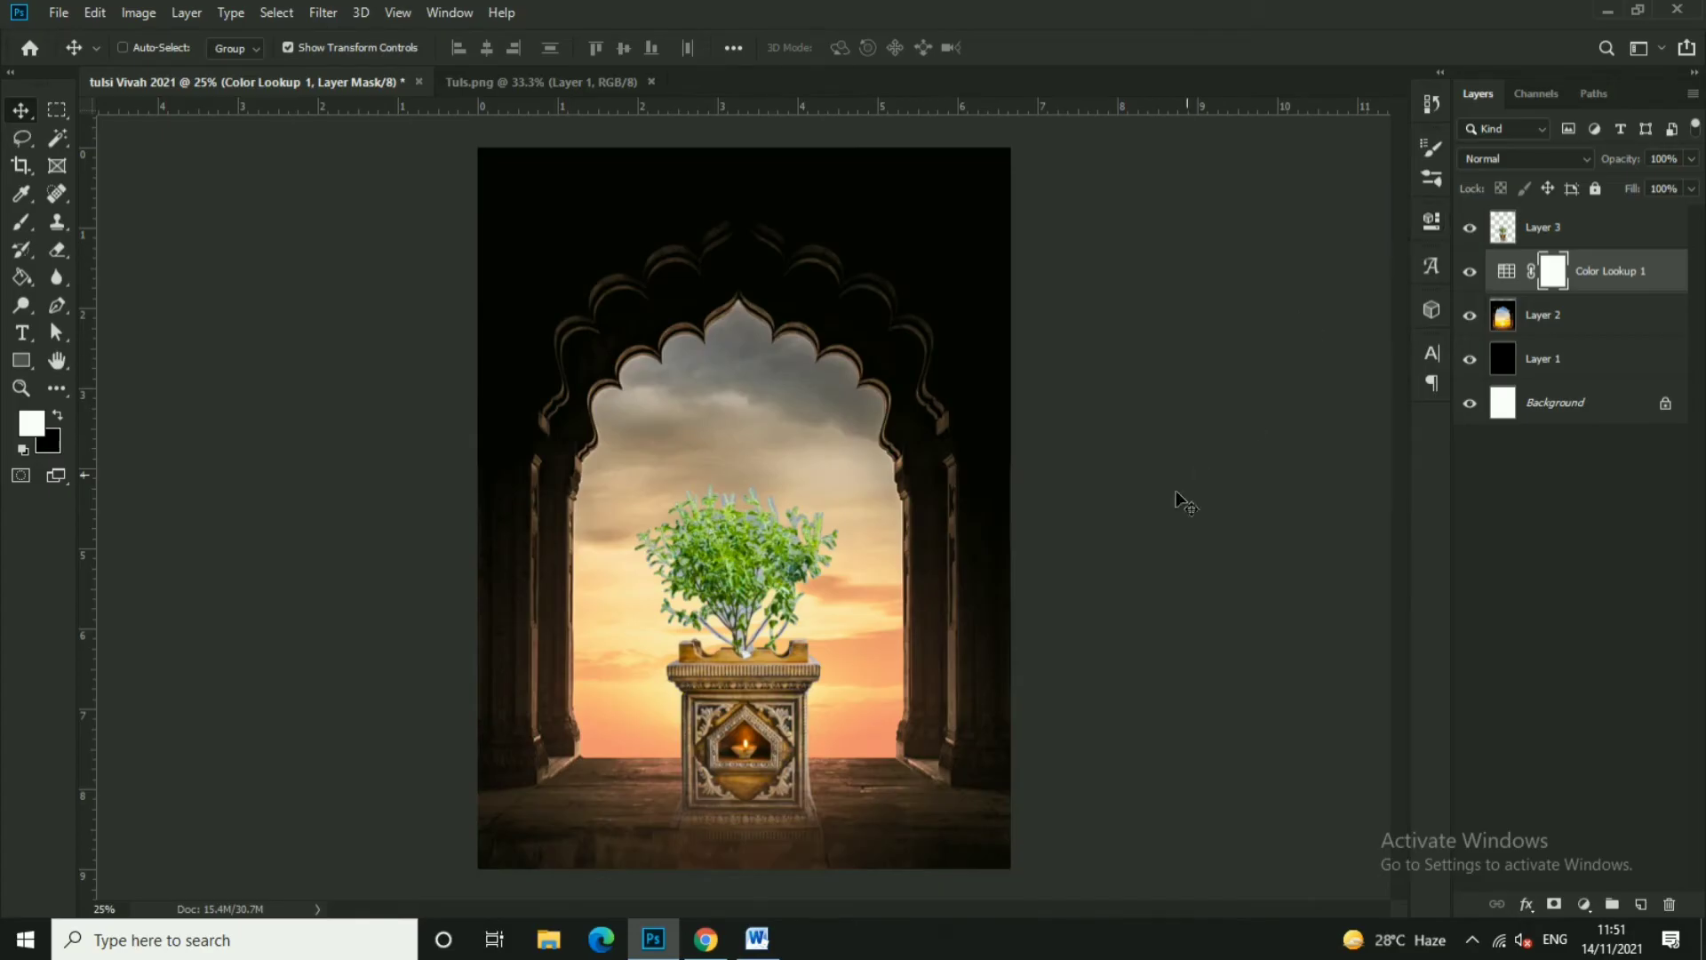
click(1543, 228)
scroll(859, 441, up, 2)
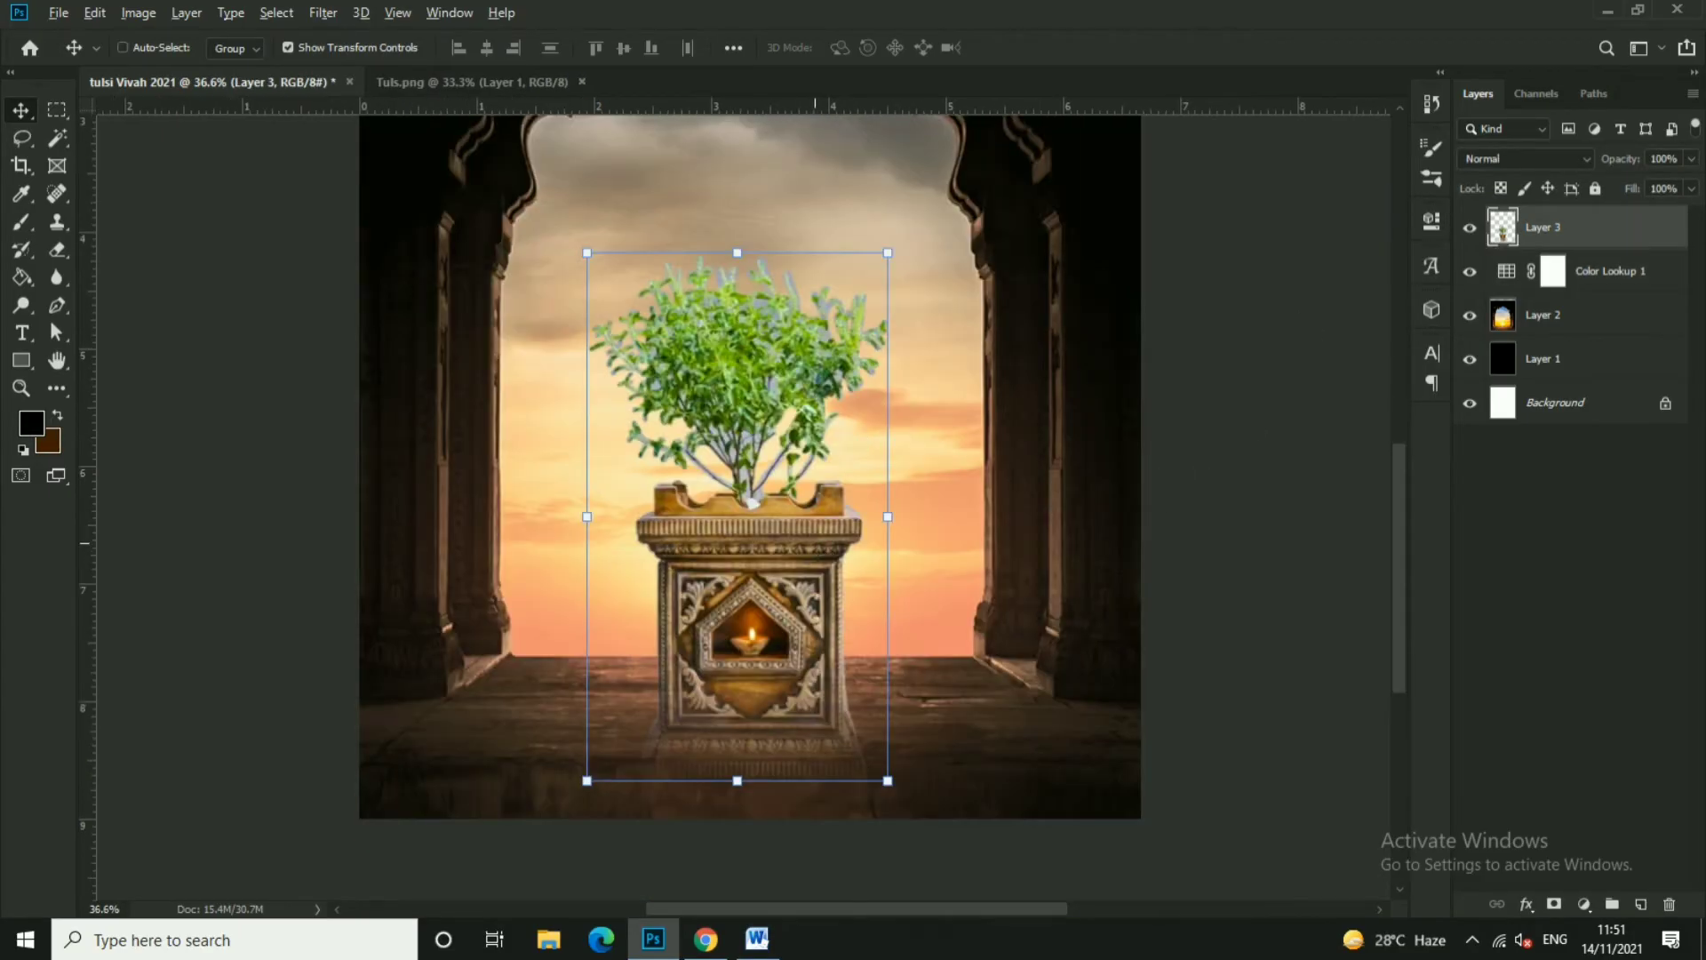
- Close Tuls.png and open Calligraphy.png
scroll(859, 441, down, 2)
ctrl+click(814, 458)
click(582, 82)
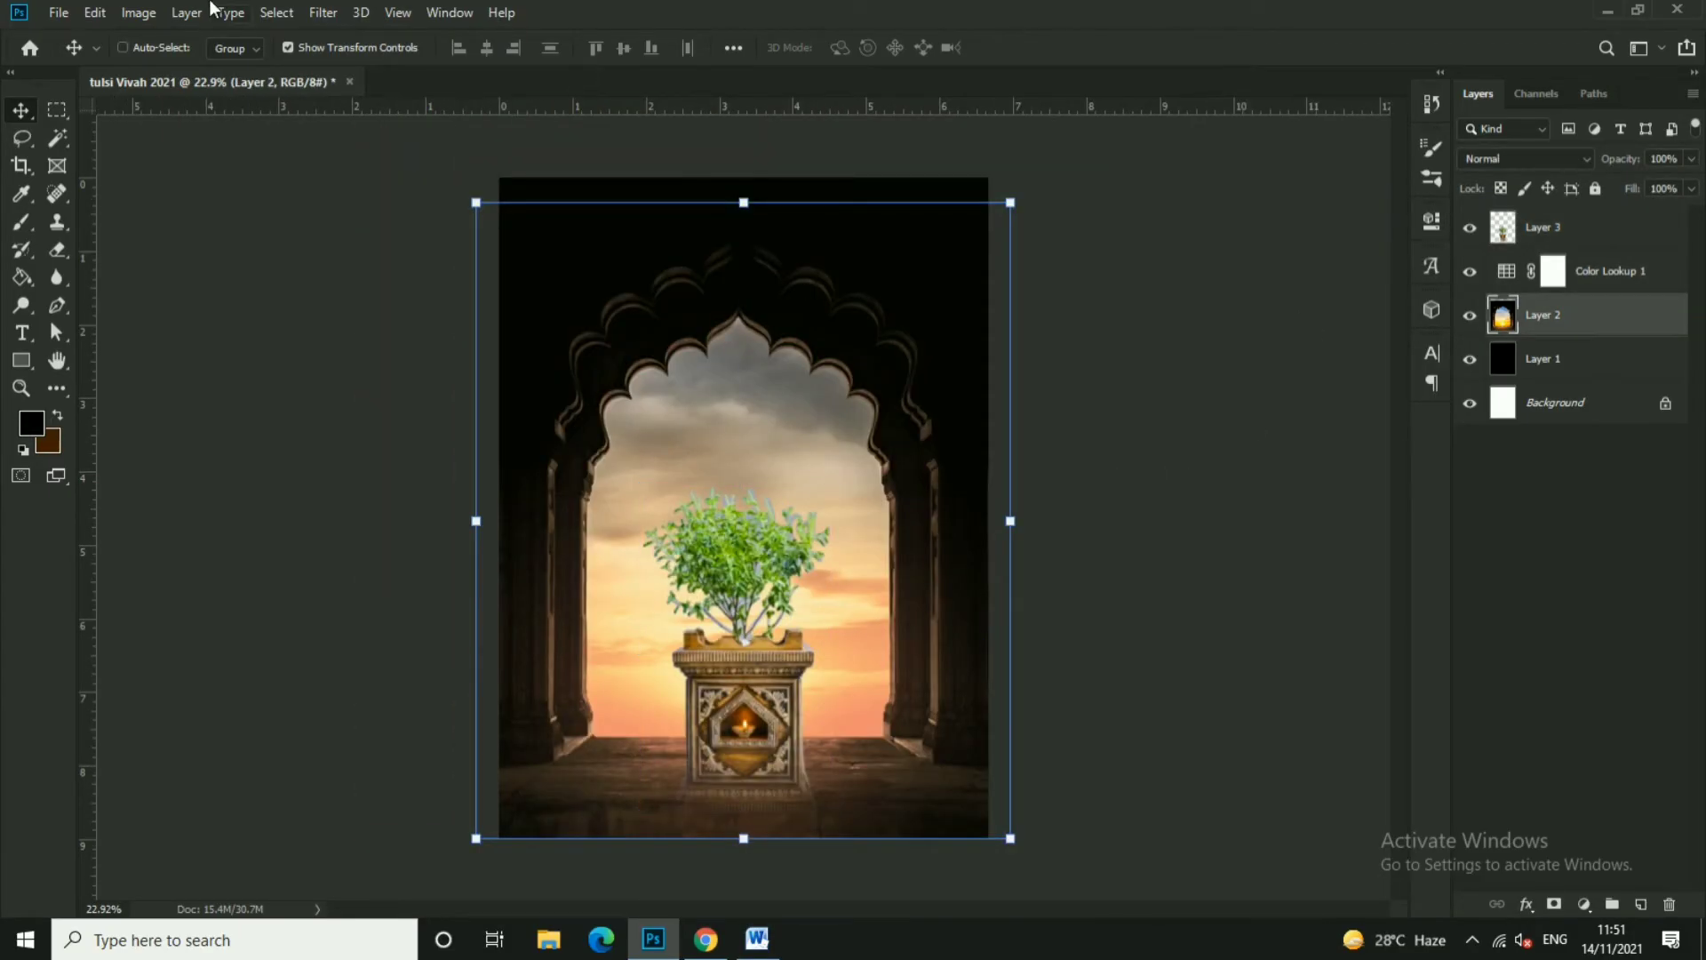
click(59, 13)
click(76, 51)
click(373, 178)
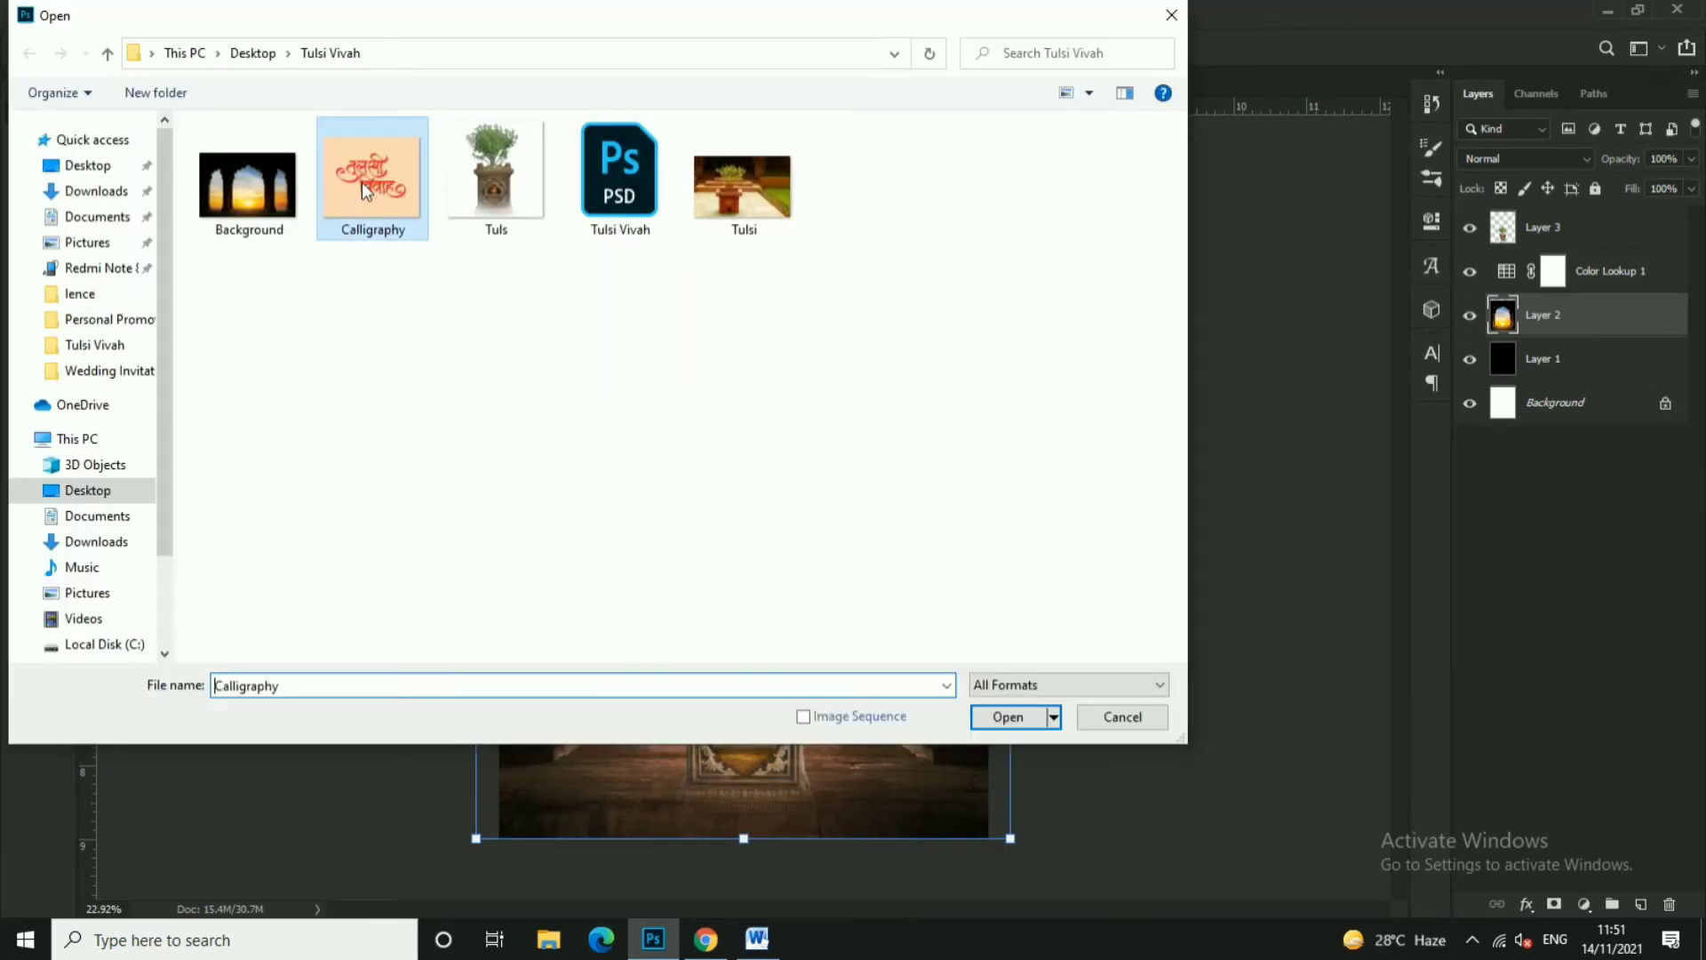
click(1007, 712)
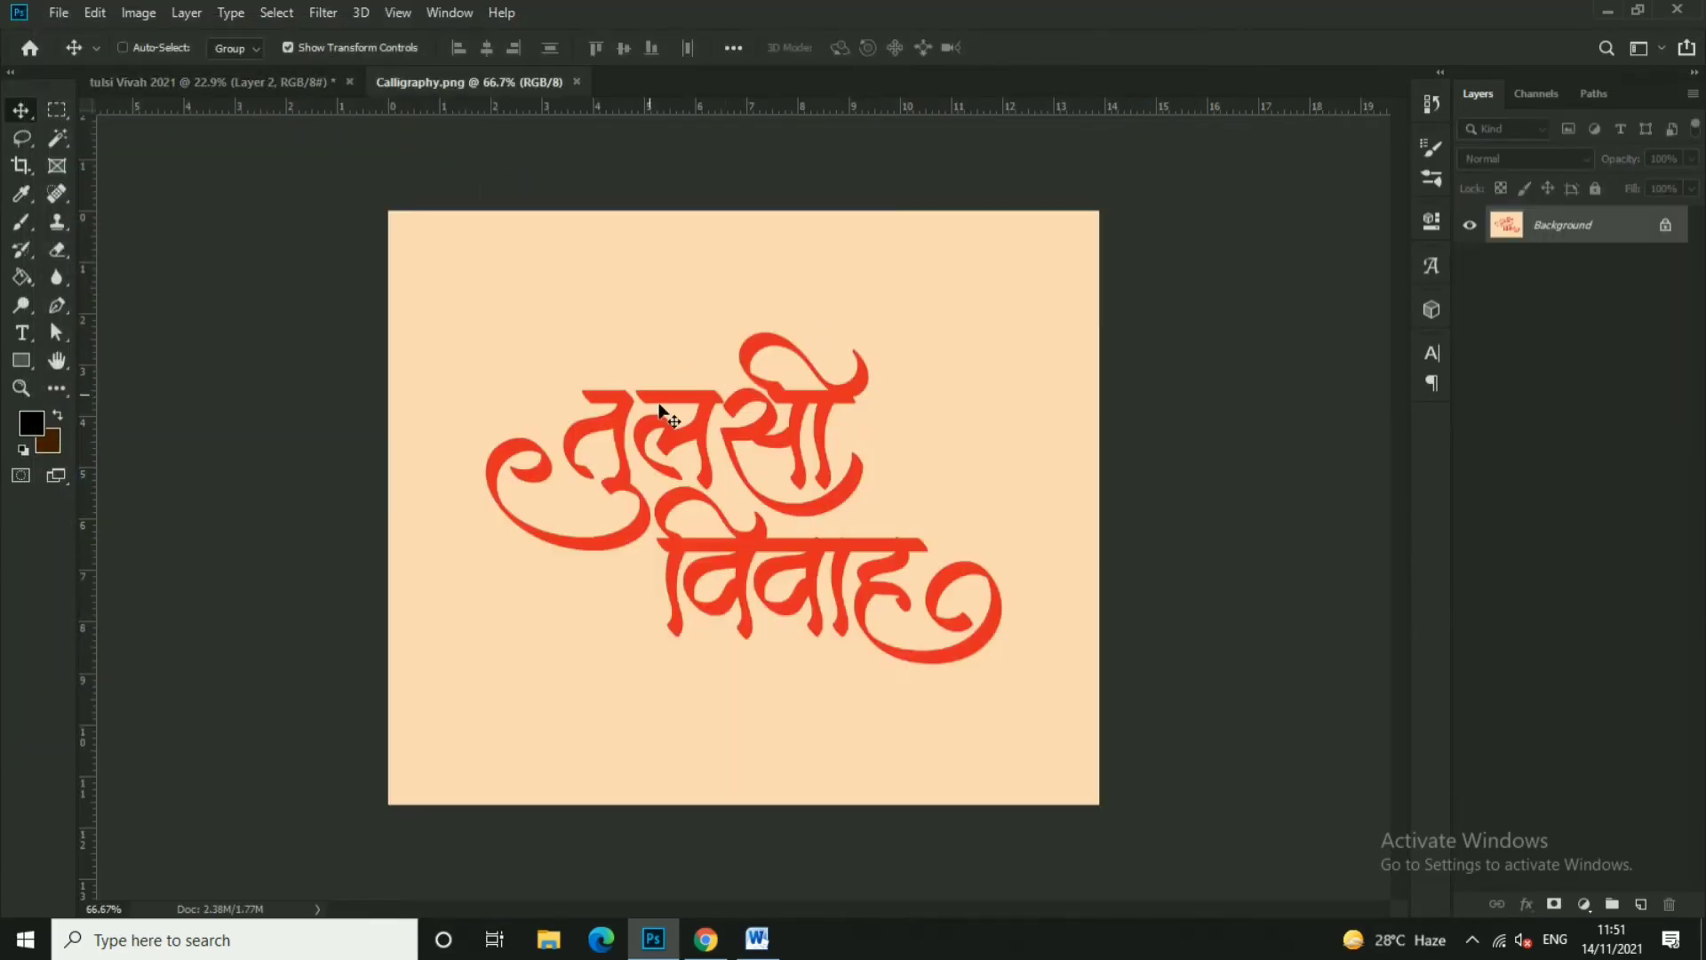
- Drag the calligraphy into the tulsi Vivah poster and move Layer 4 to the top
mouse_move(743, 506)
mouse_down()
mouse_move(690, 412)
mouse_move(849, 340)
mouse_up()
drag(1632, 324, 1639, 228)
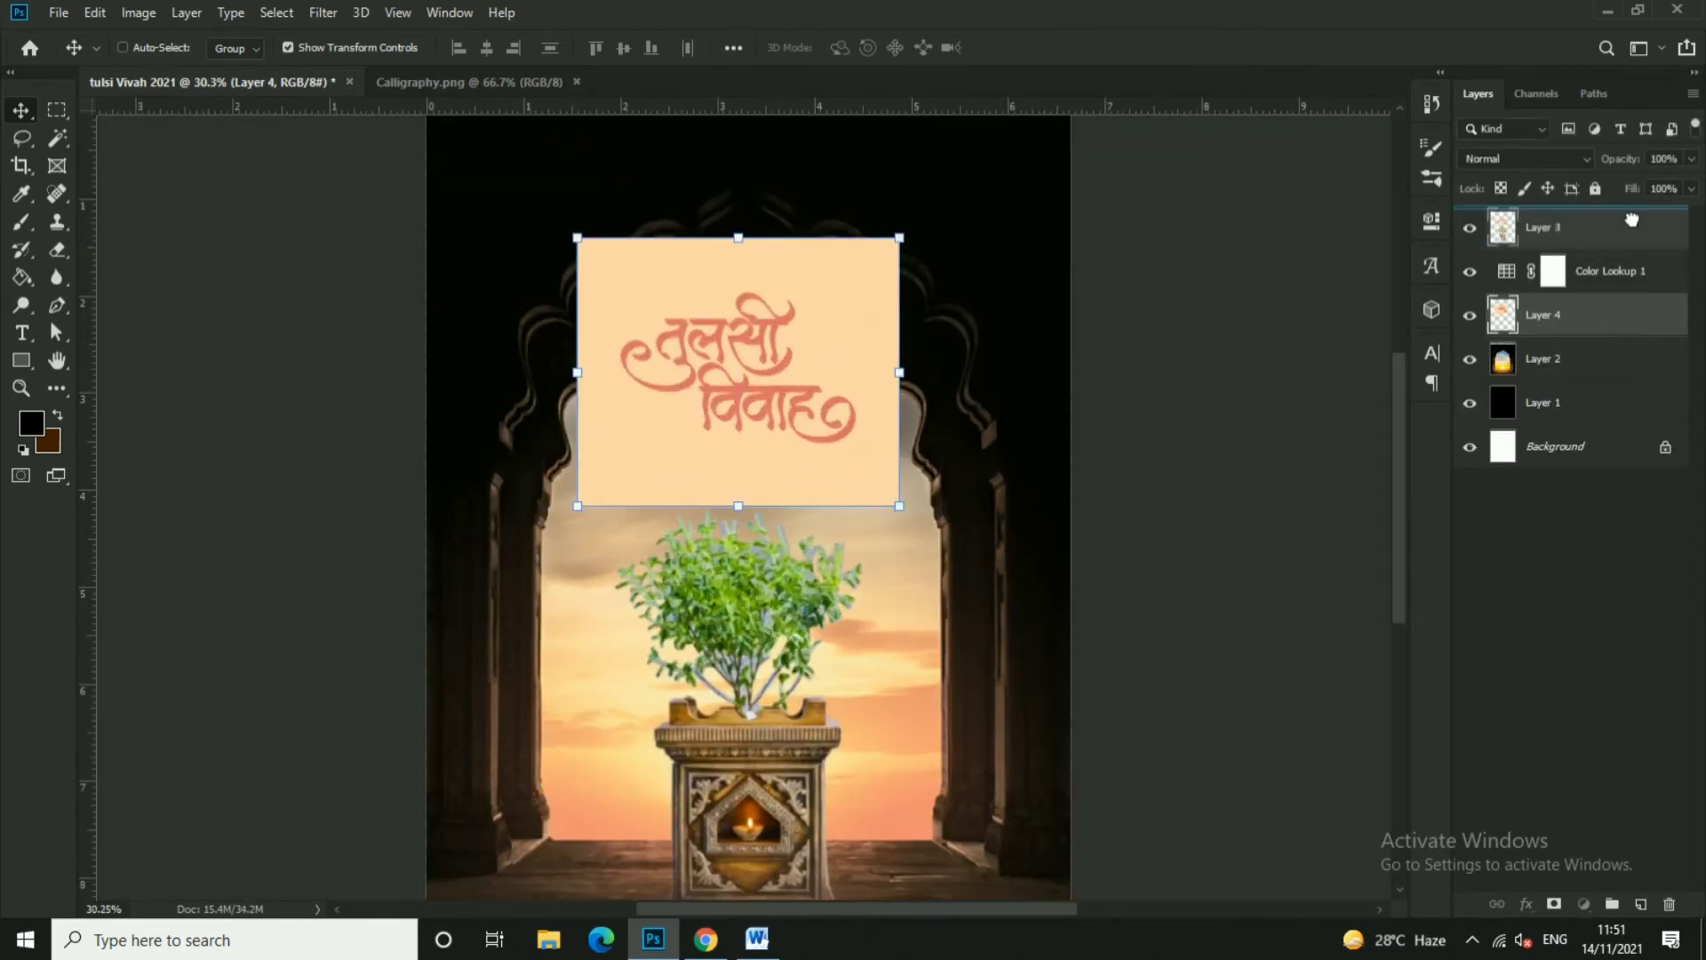
scroll(726, 337, up, 3)
- Magic Wand-select the red तुलसी विवाह letters, invert, and delete the peach background
key(w)
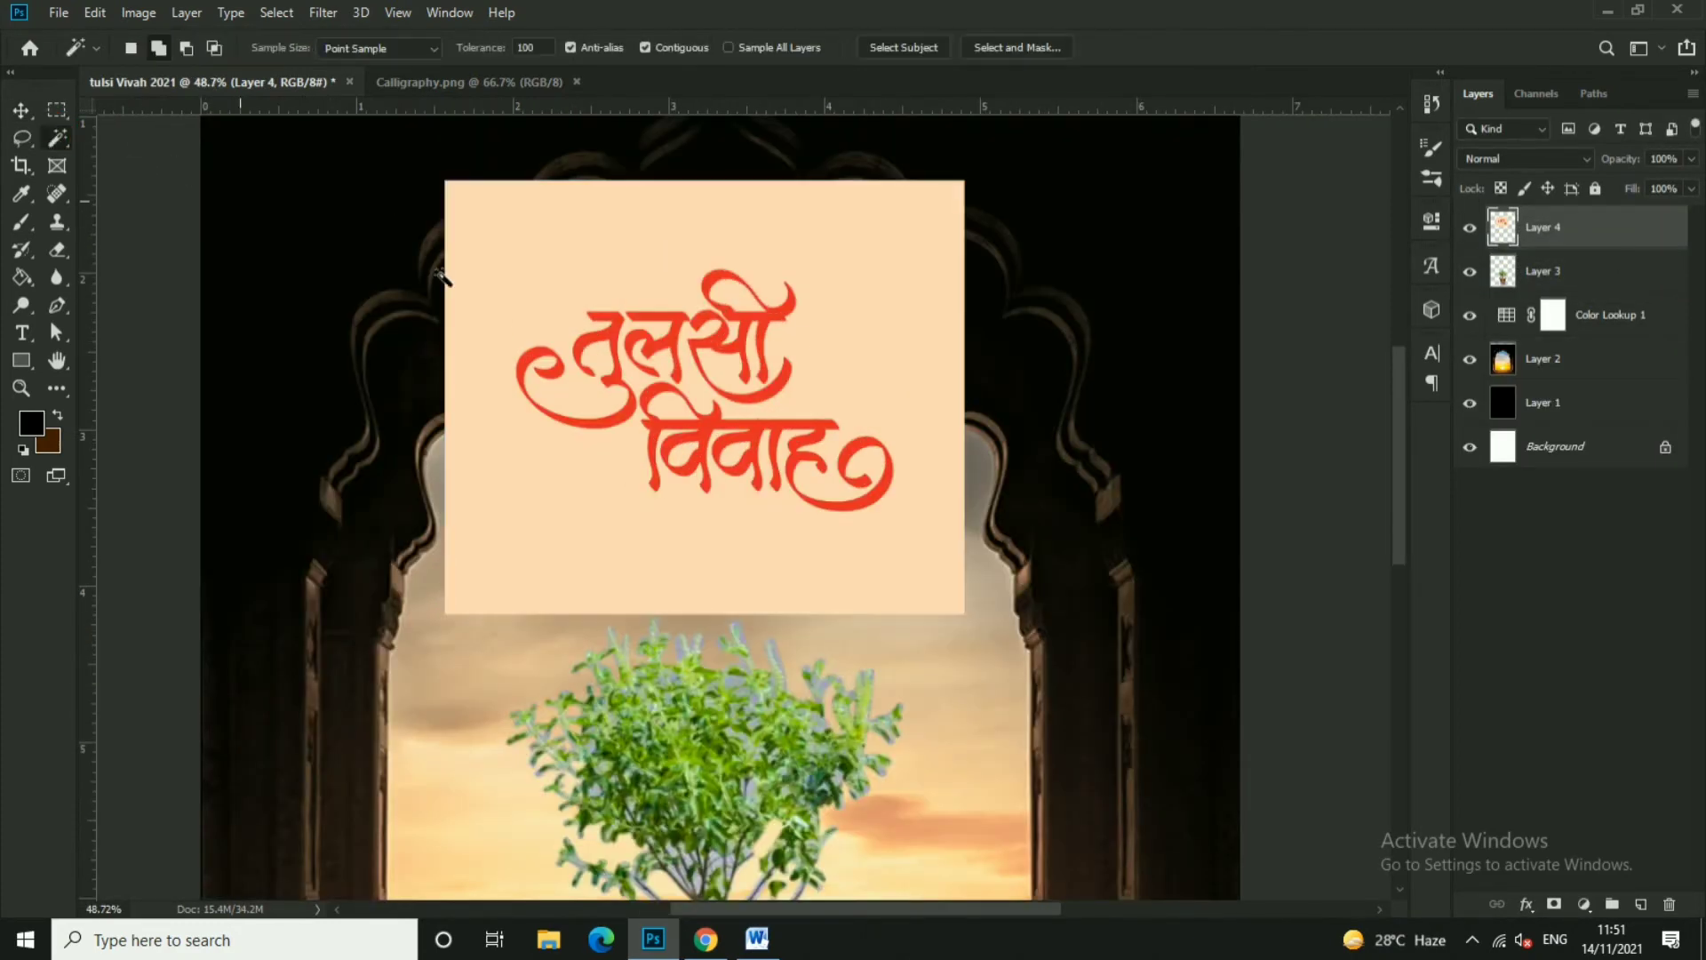
scroll(628, 291, up, 2)
right_click(68, 140)
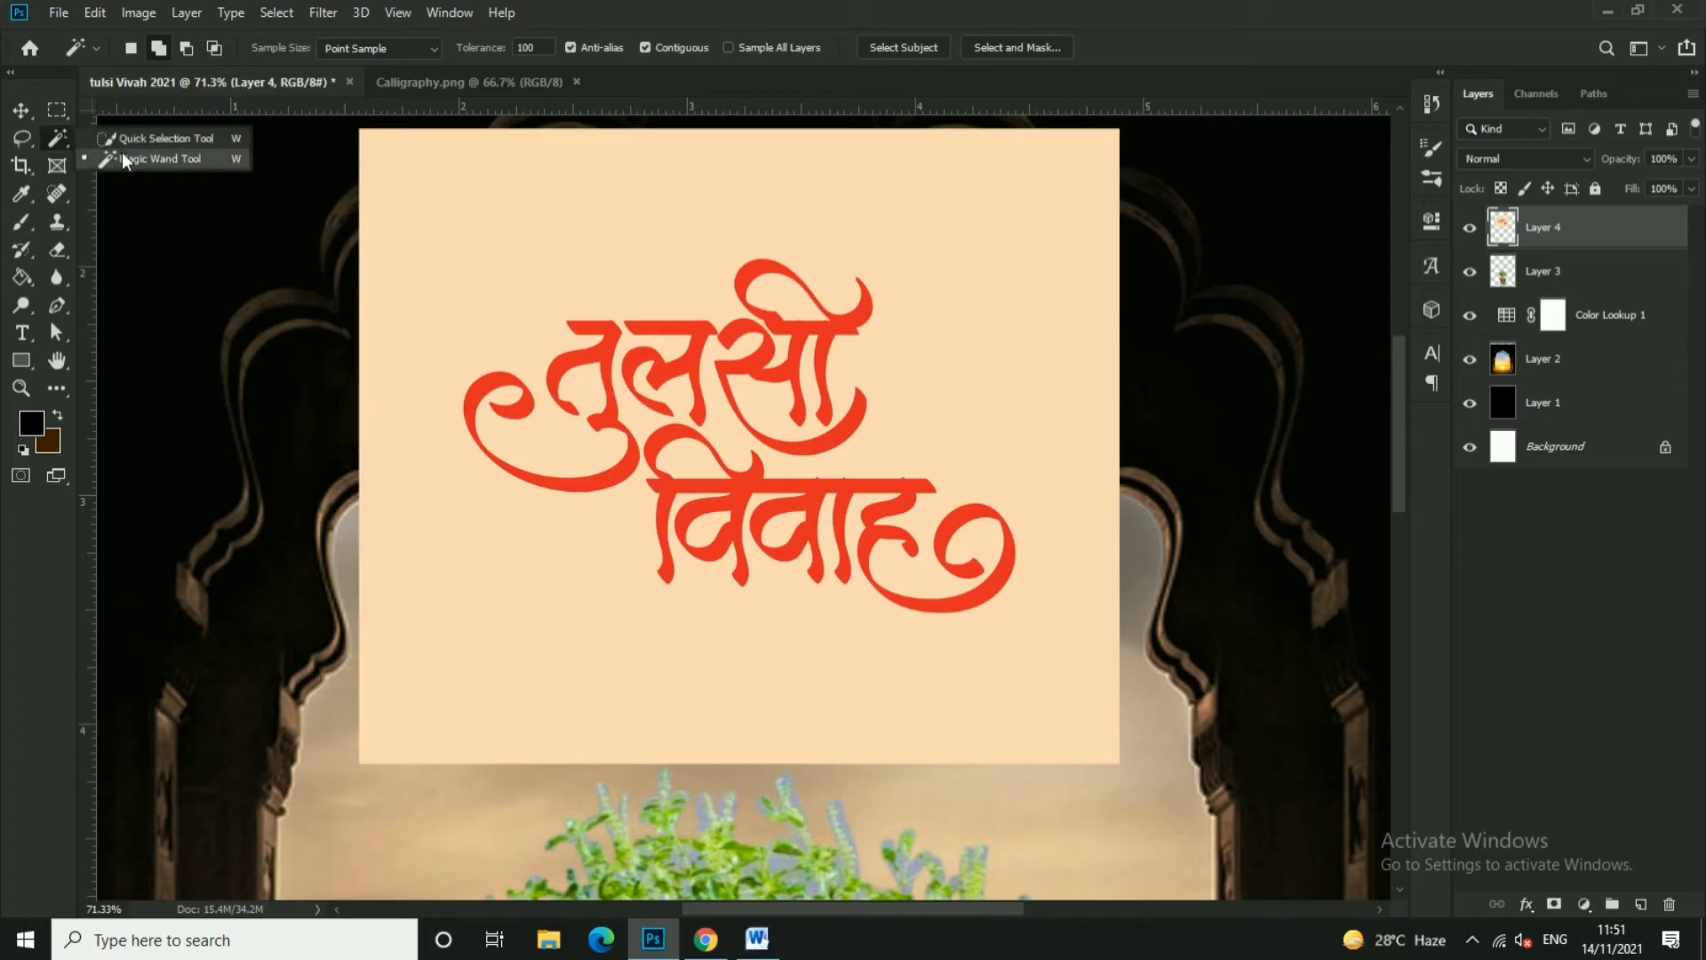
click(155, 167)
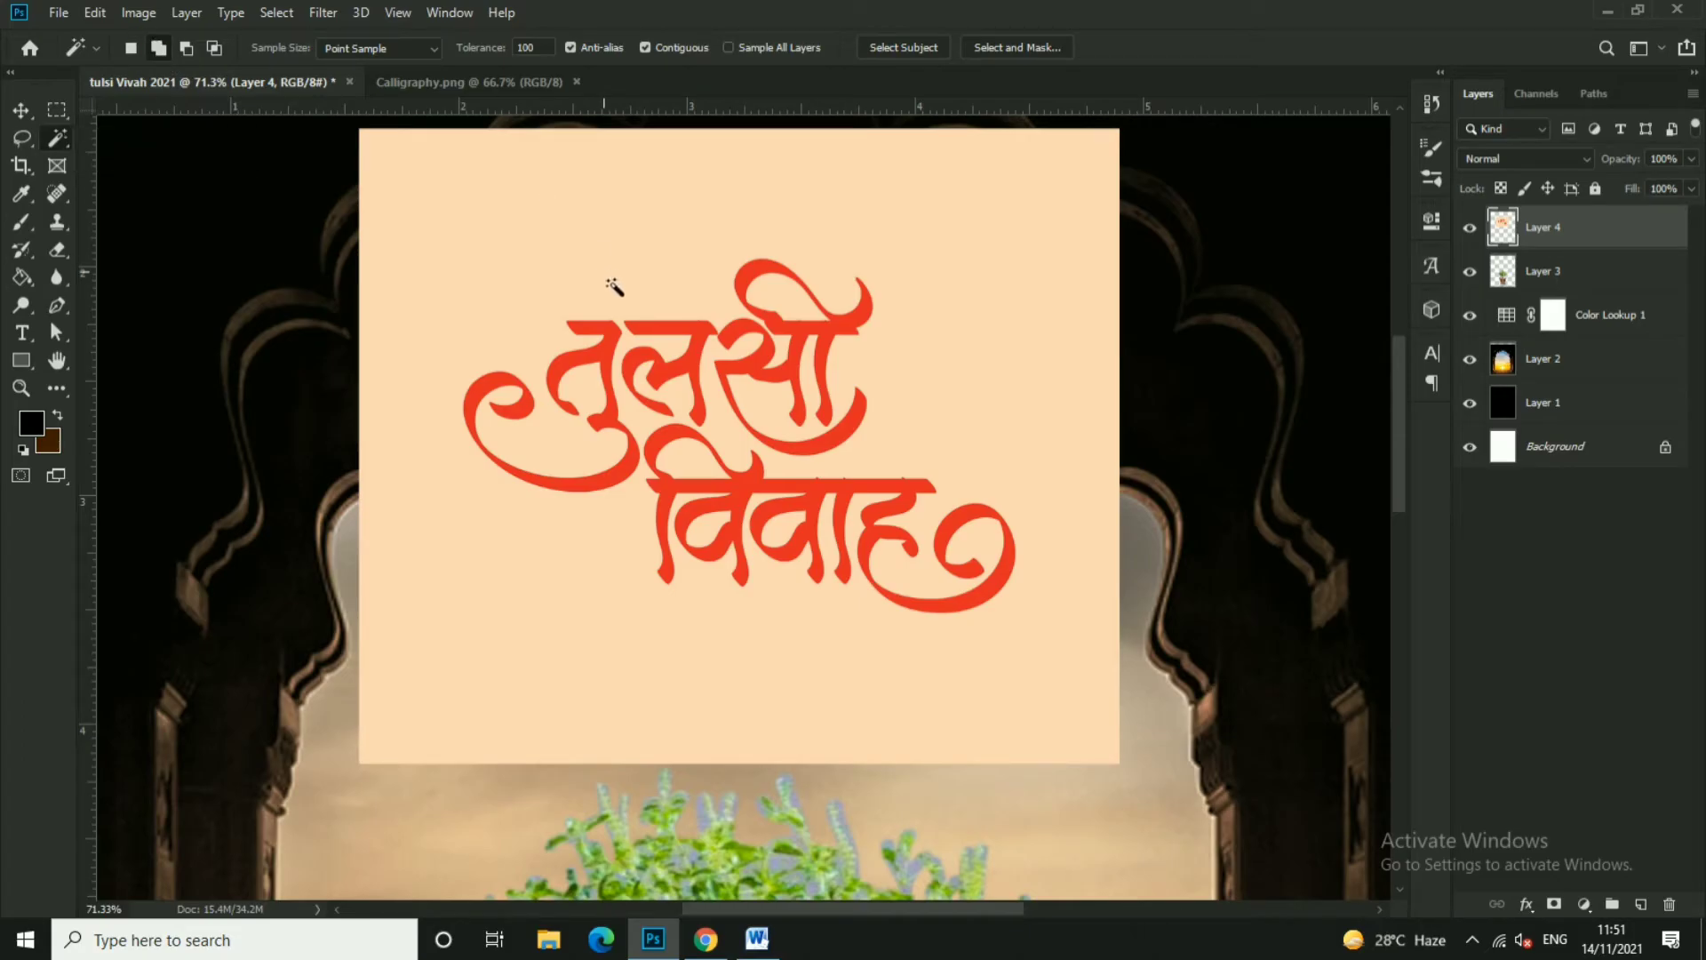
click(610, 333)
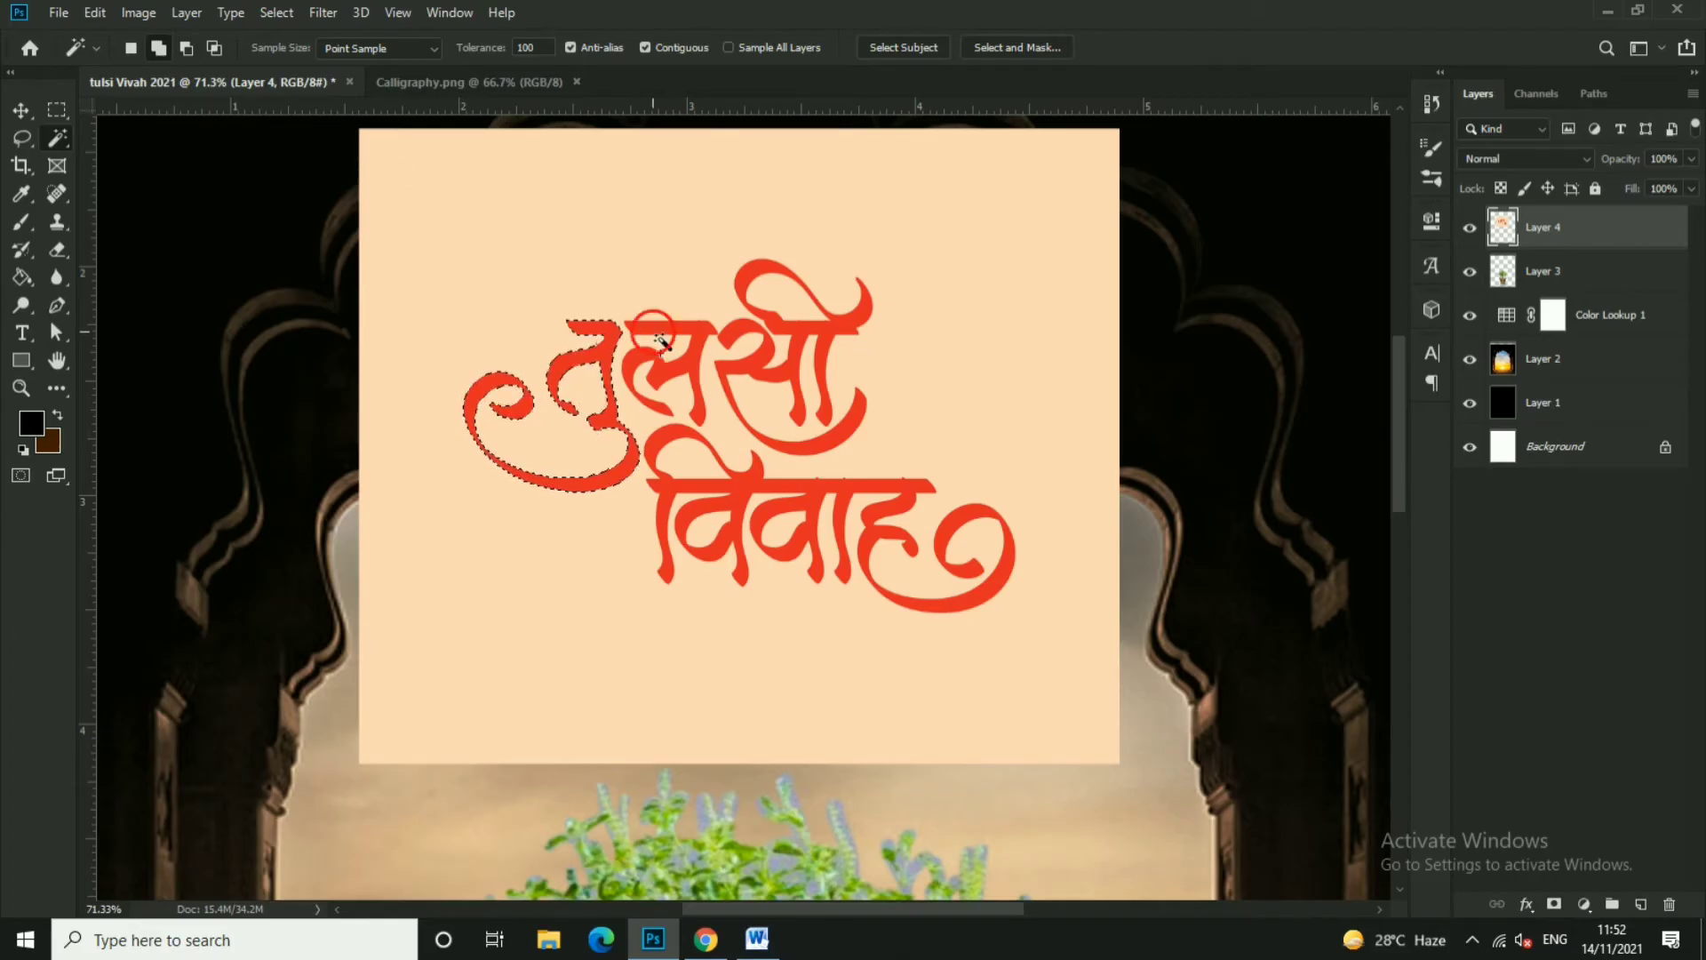
click(754, 360)
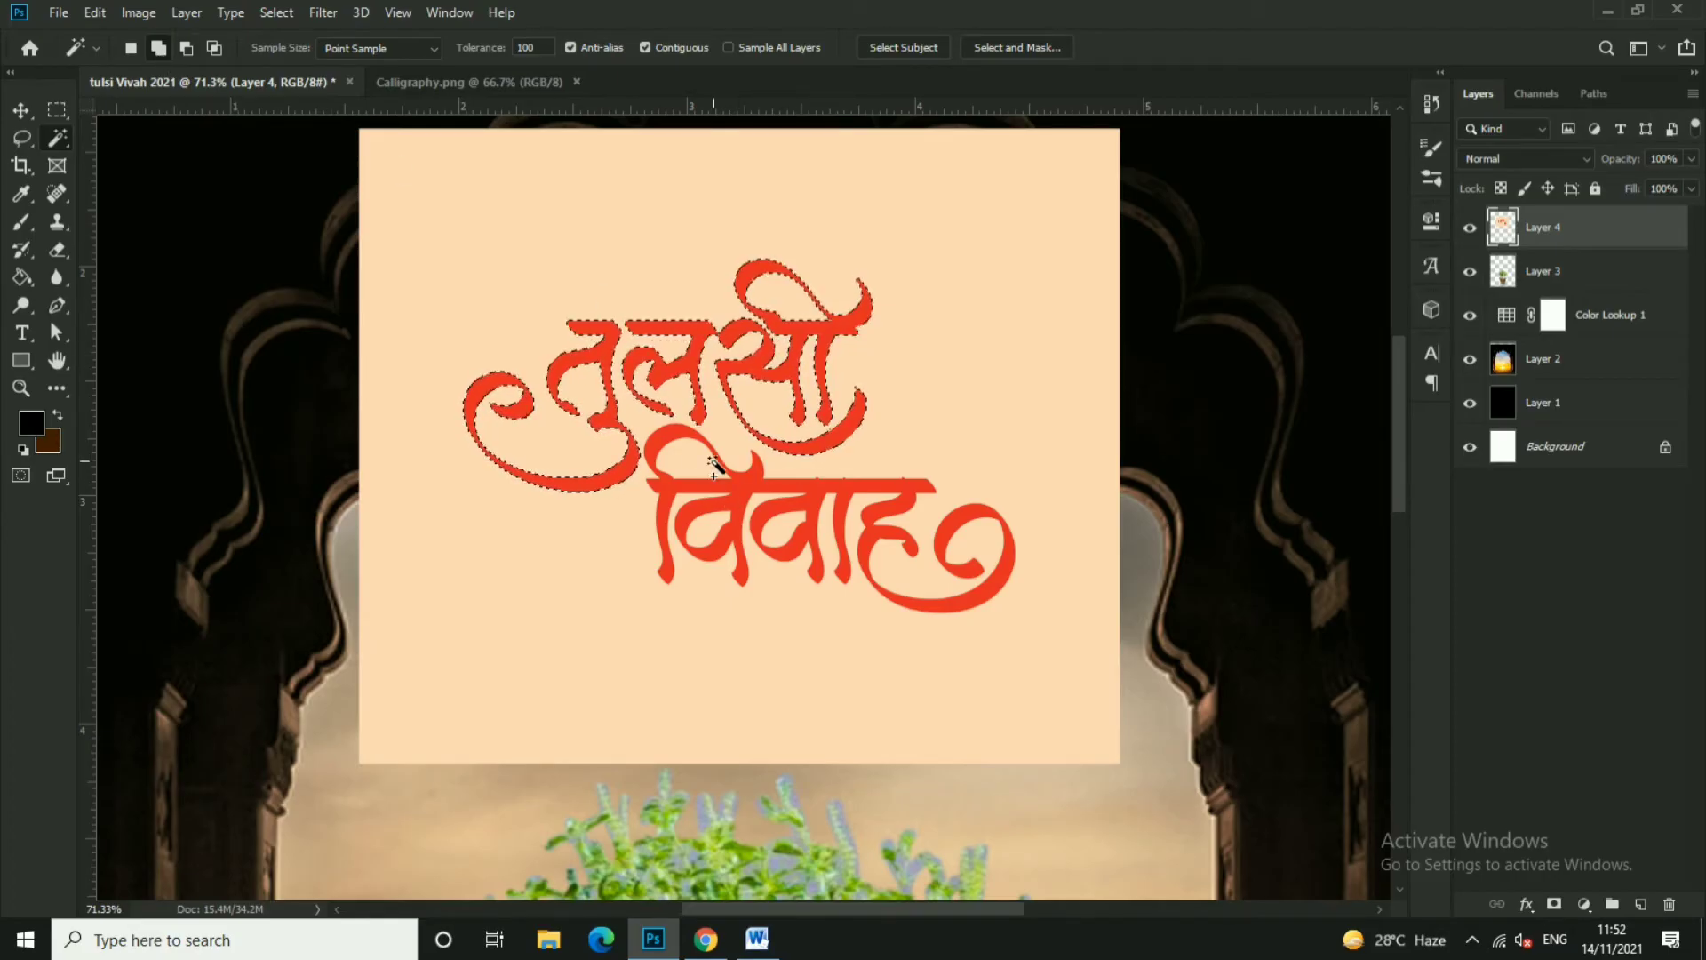
click(782, 507)
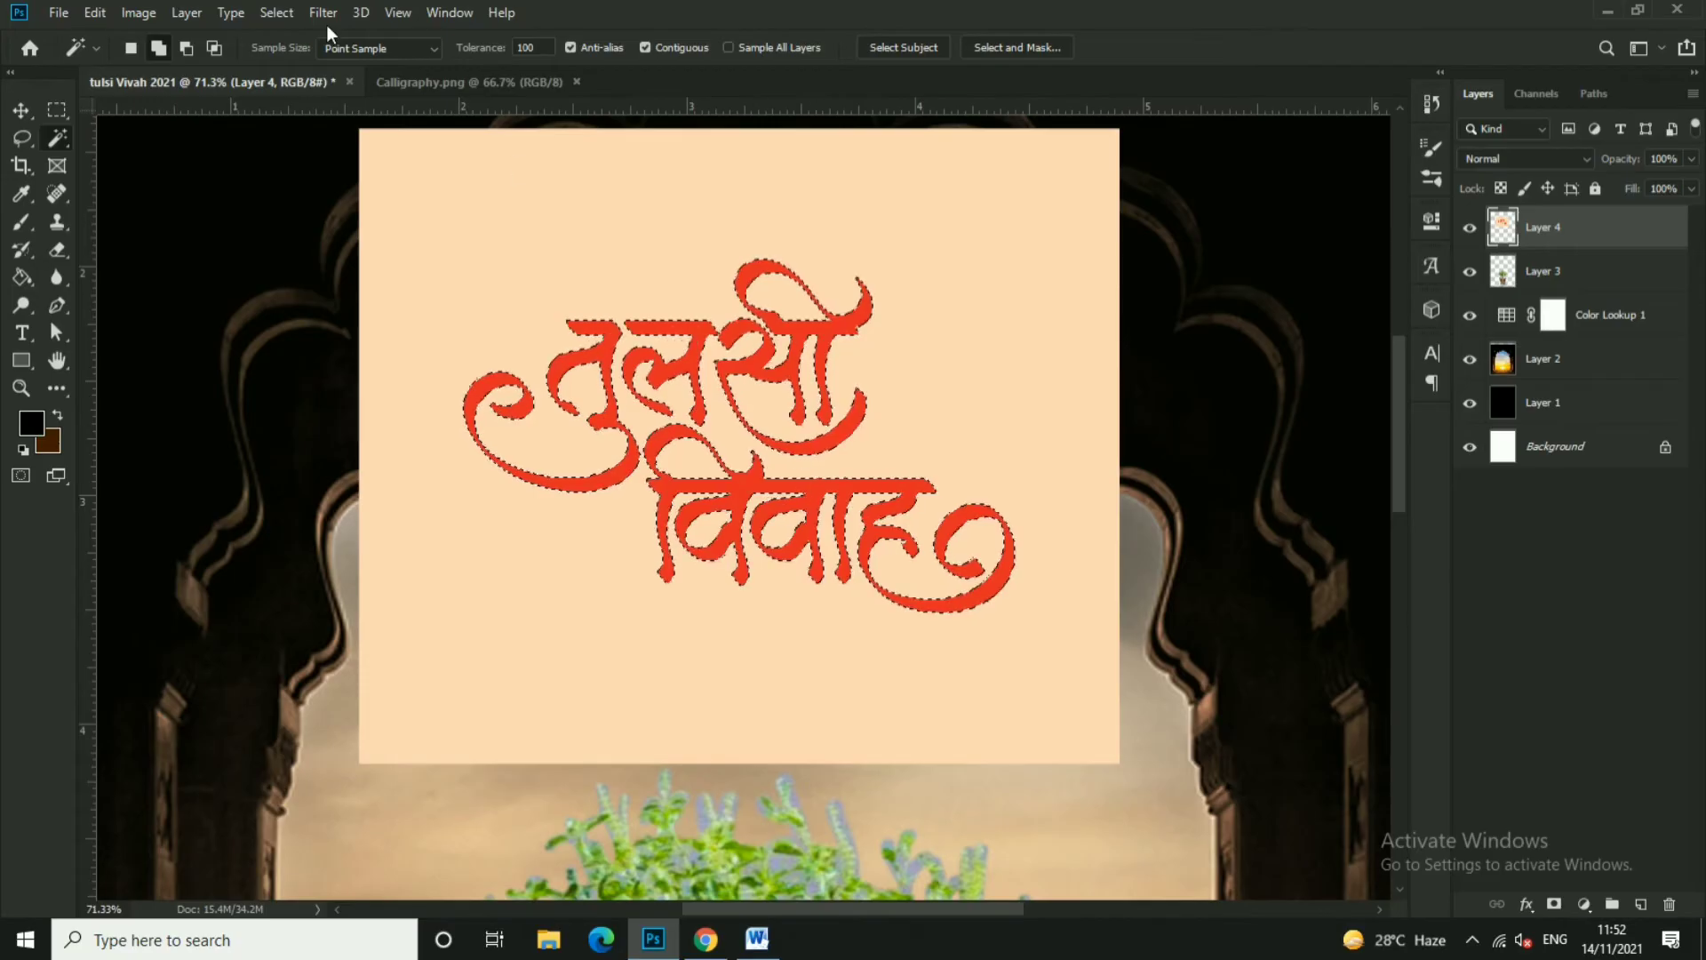
click(276, 12)
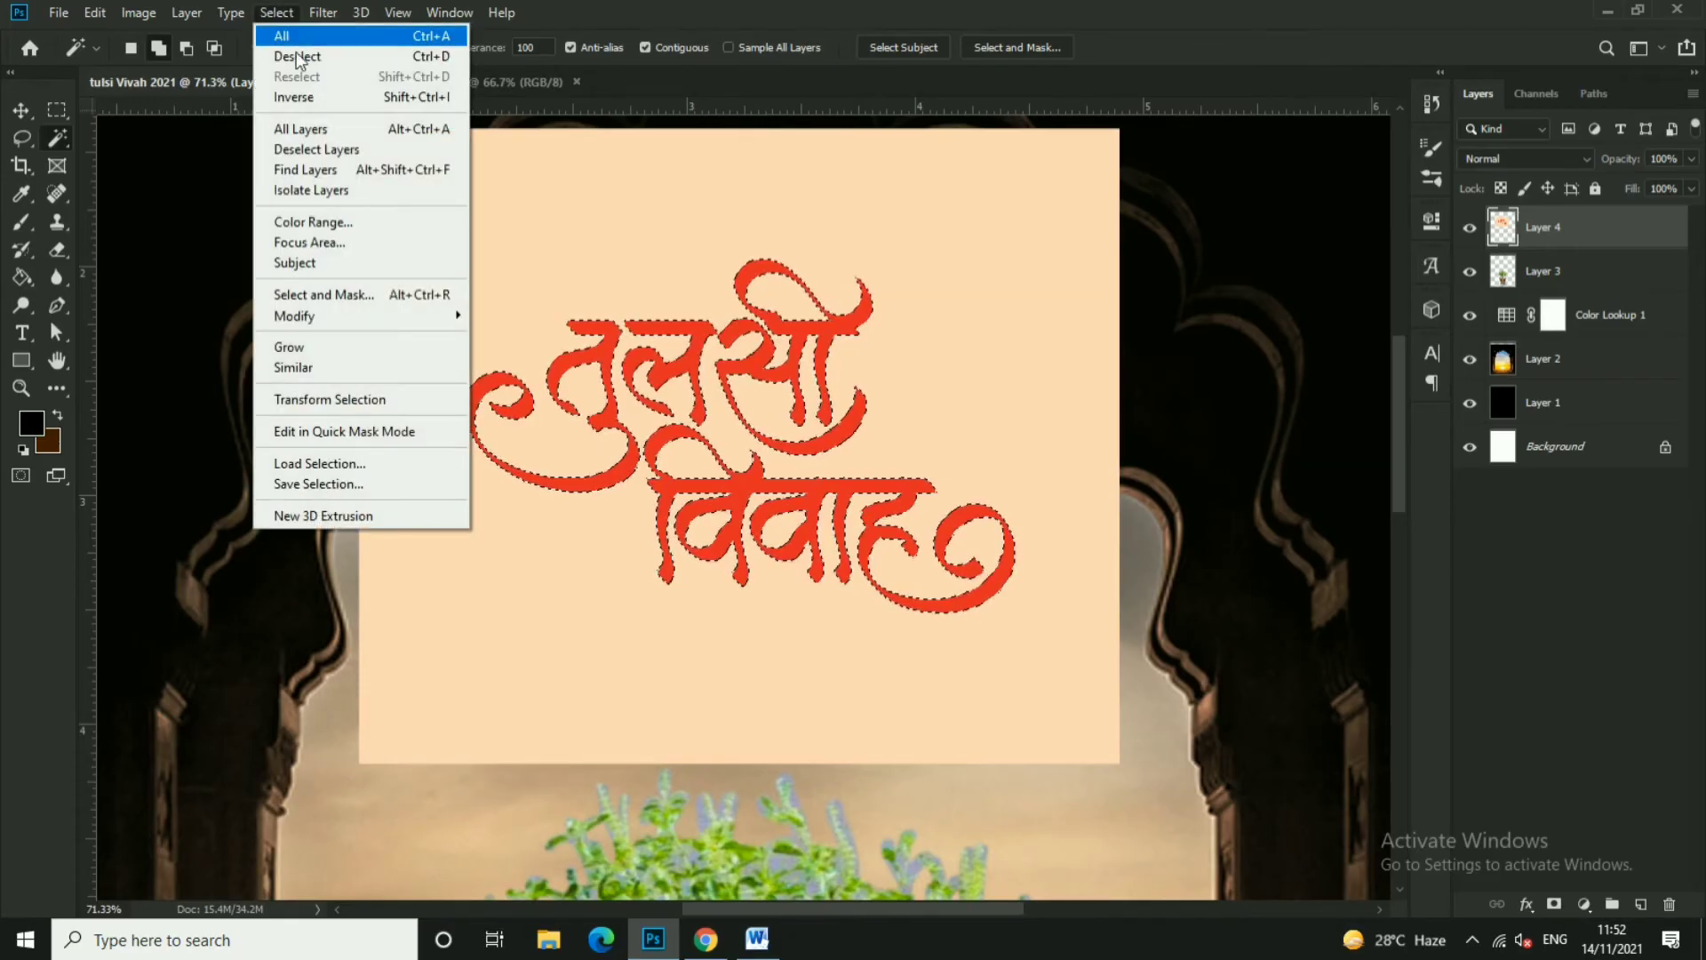
click(316, 99)
key(Delete)
key(ctrl+d)
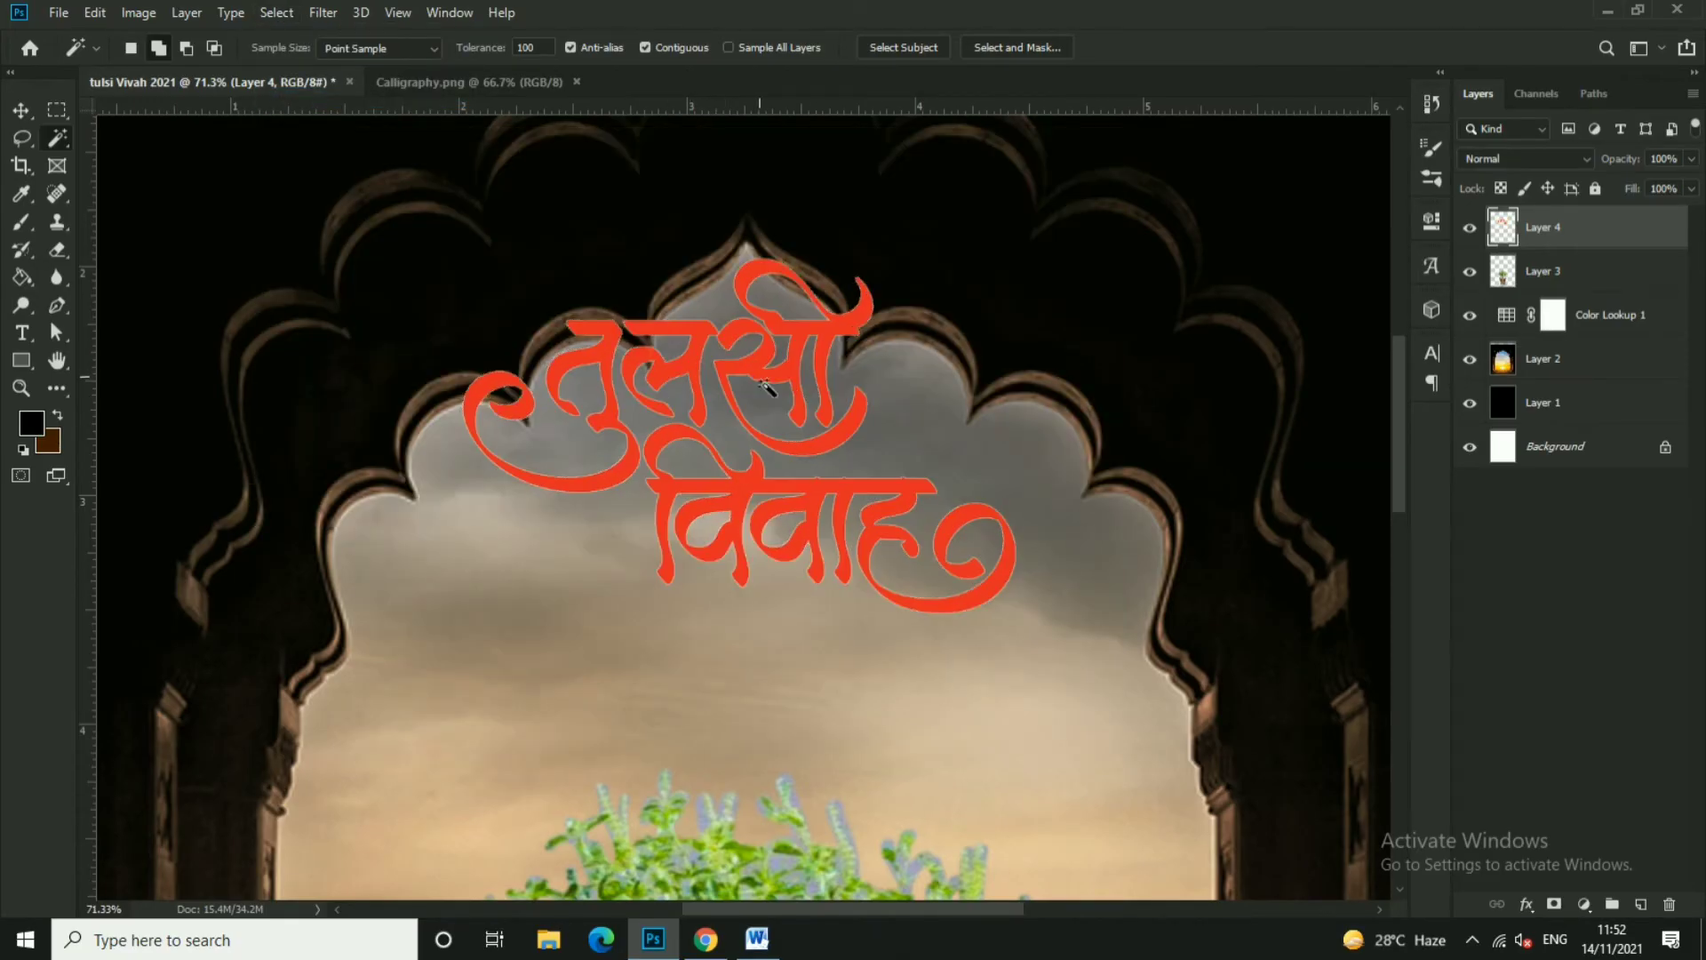
scroll(782, 391, down, 3)
- Move the calligraphy down into the arch and enlarge it slightly
key(v)
scroll(782, 391, down, 2)
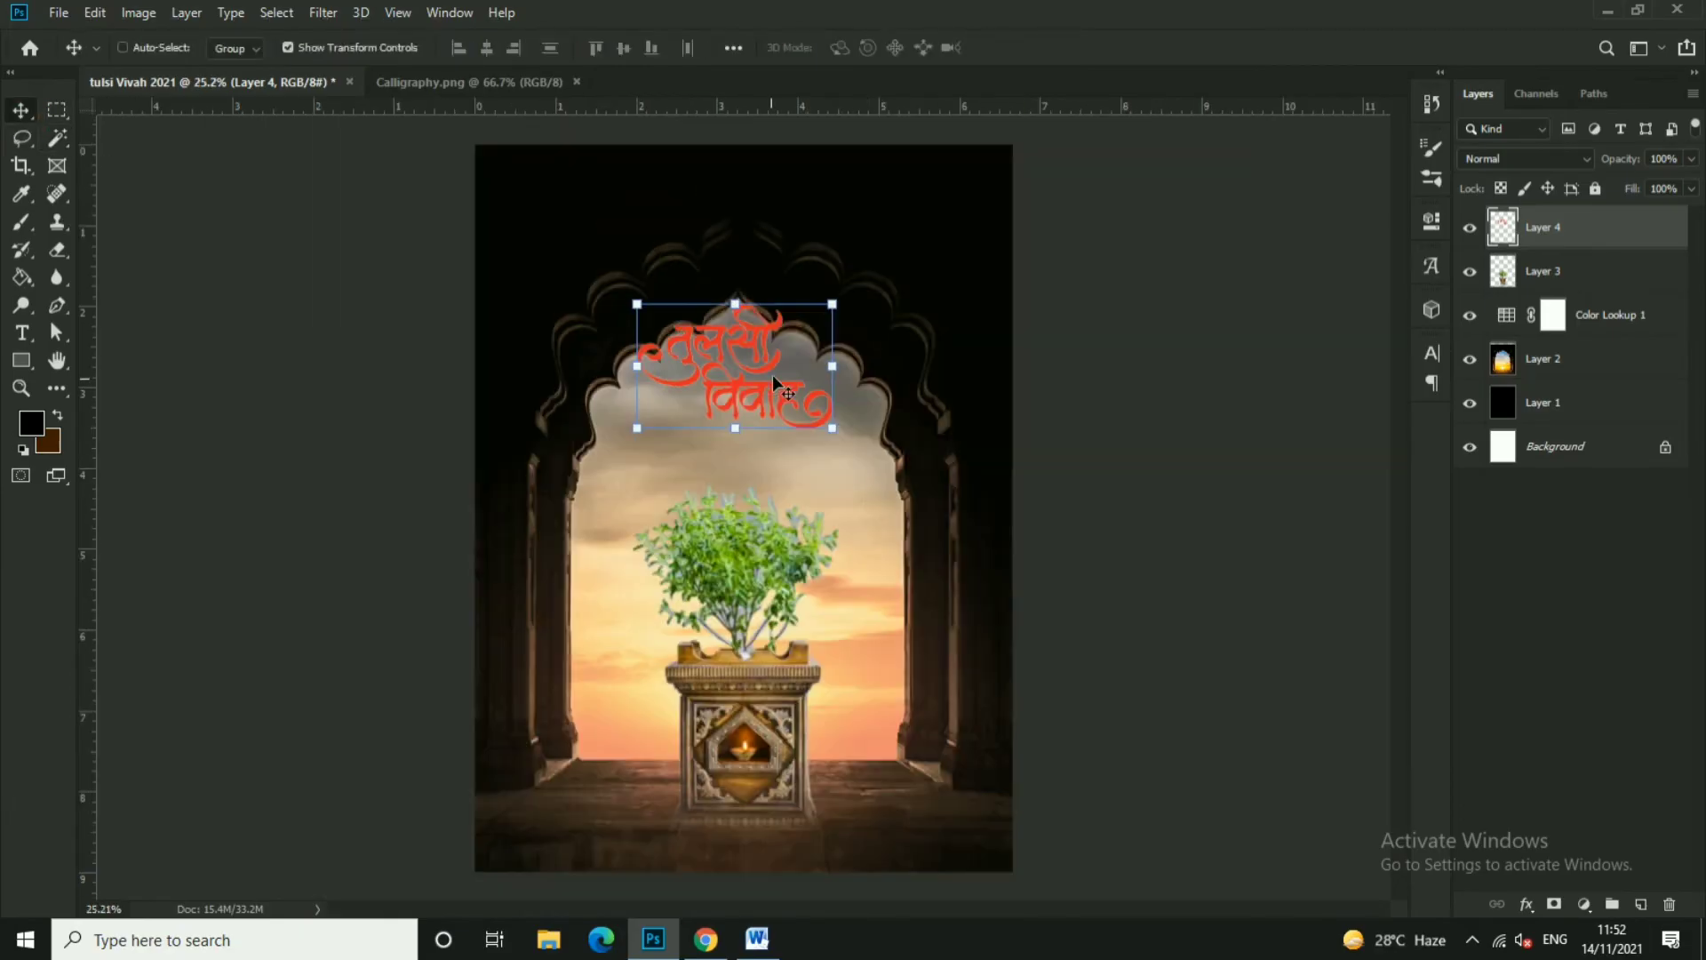
drag(823, 355, 811, 398)
scroll(810, 398, up, 2)
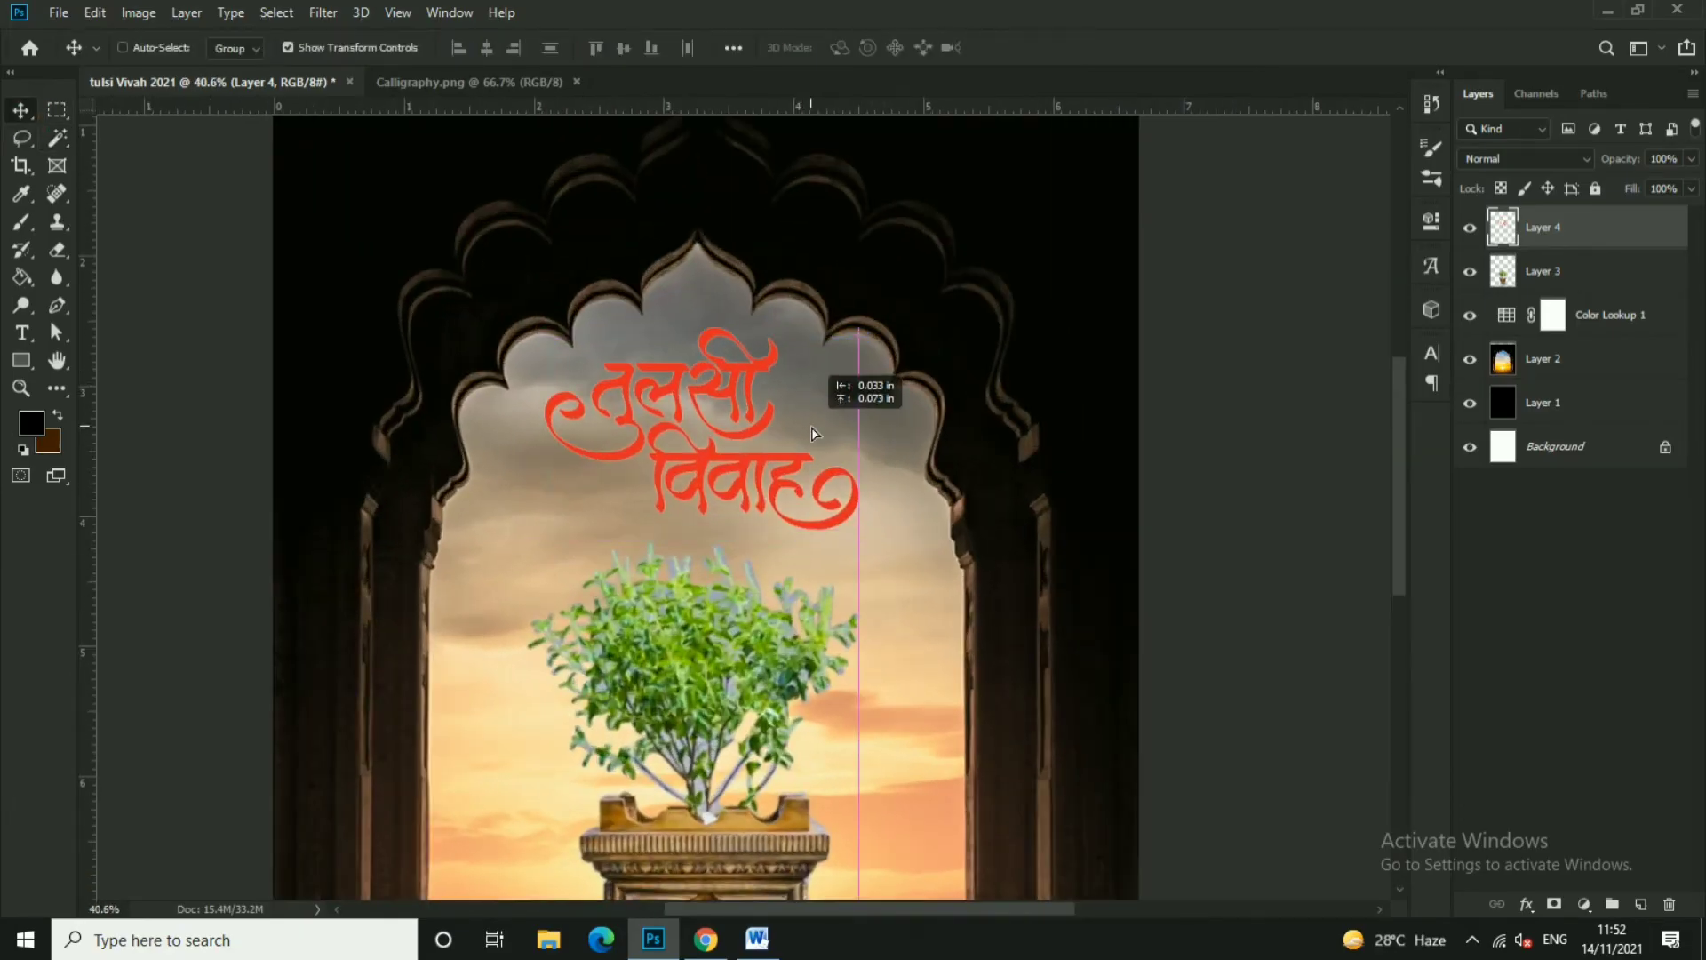
drag(874, 346, 878, 342)
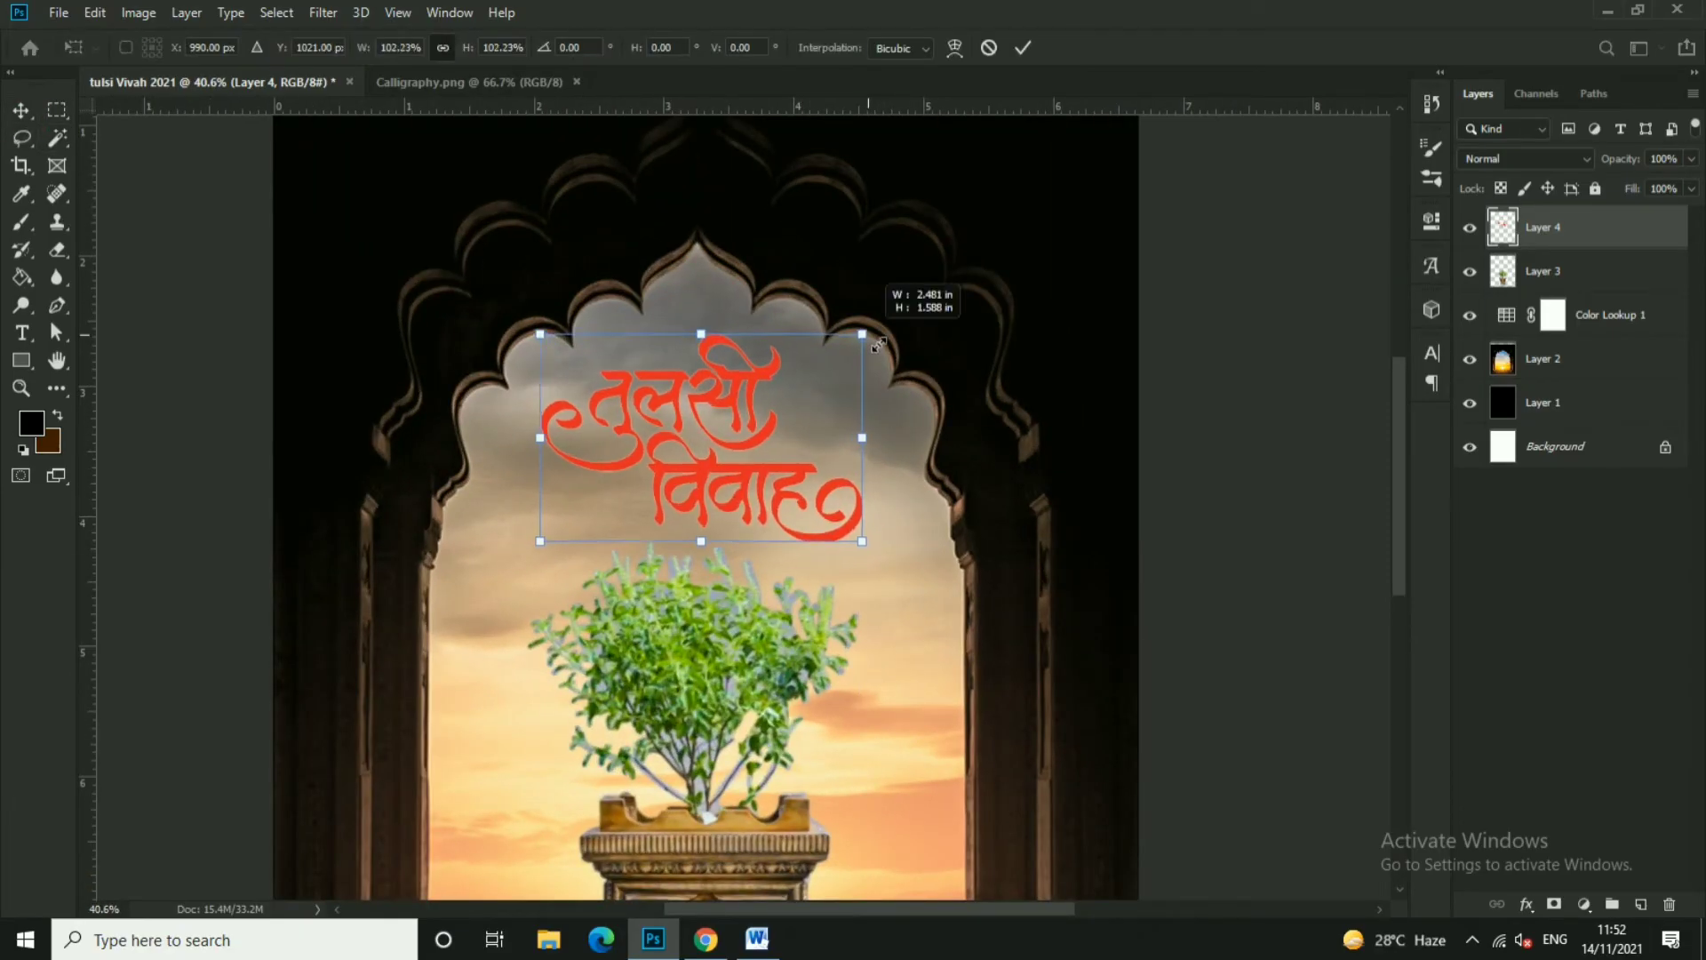
key(Return)
scroll(903, 497, up, 1)
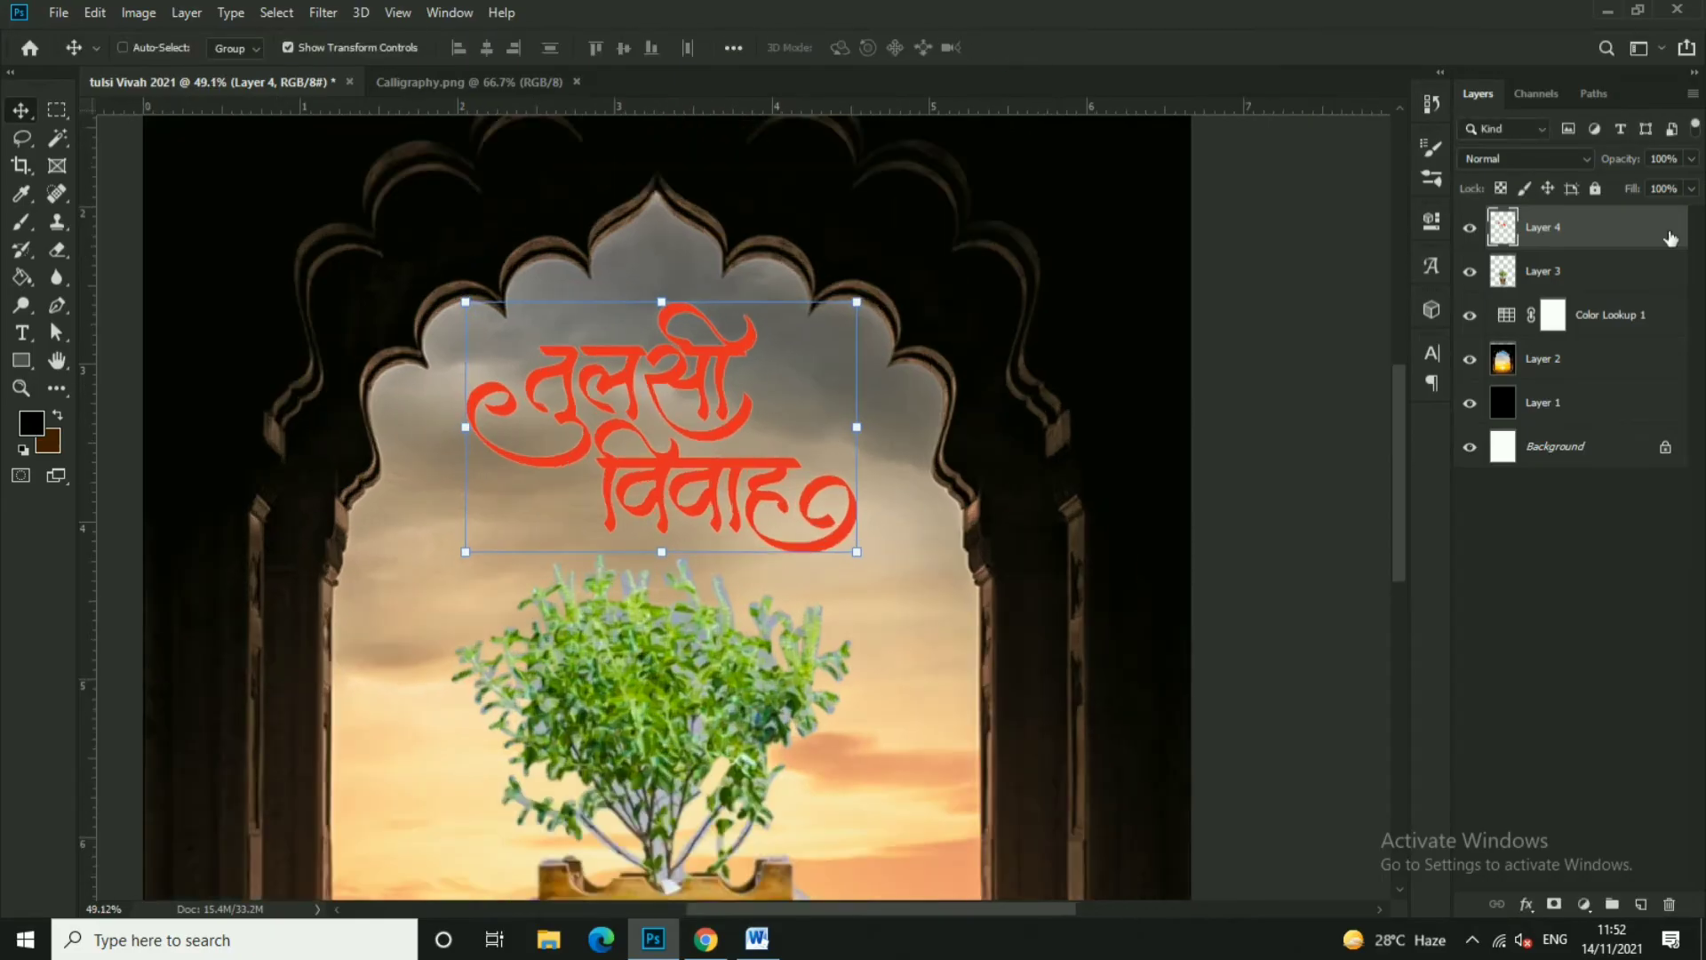
right_click(1671, 238)
- Give the calligraphy layer a white stroke outline set to 45
click(1431, 46)
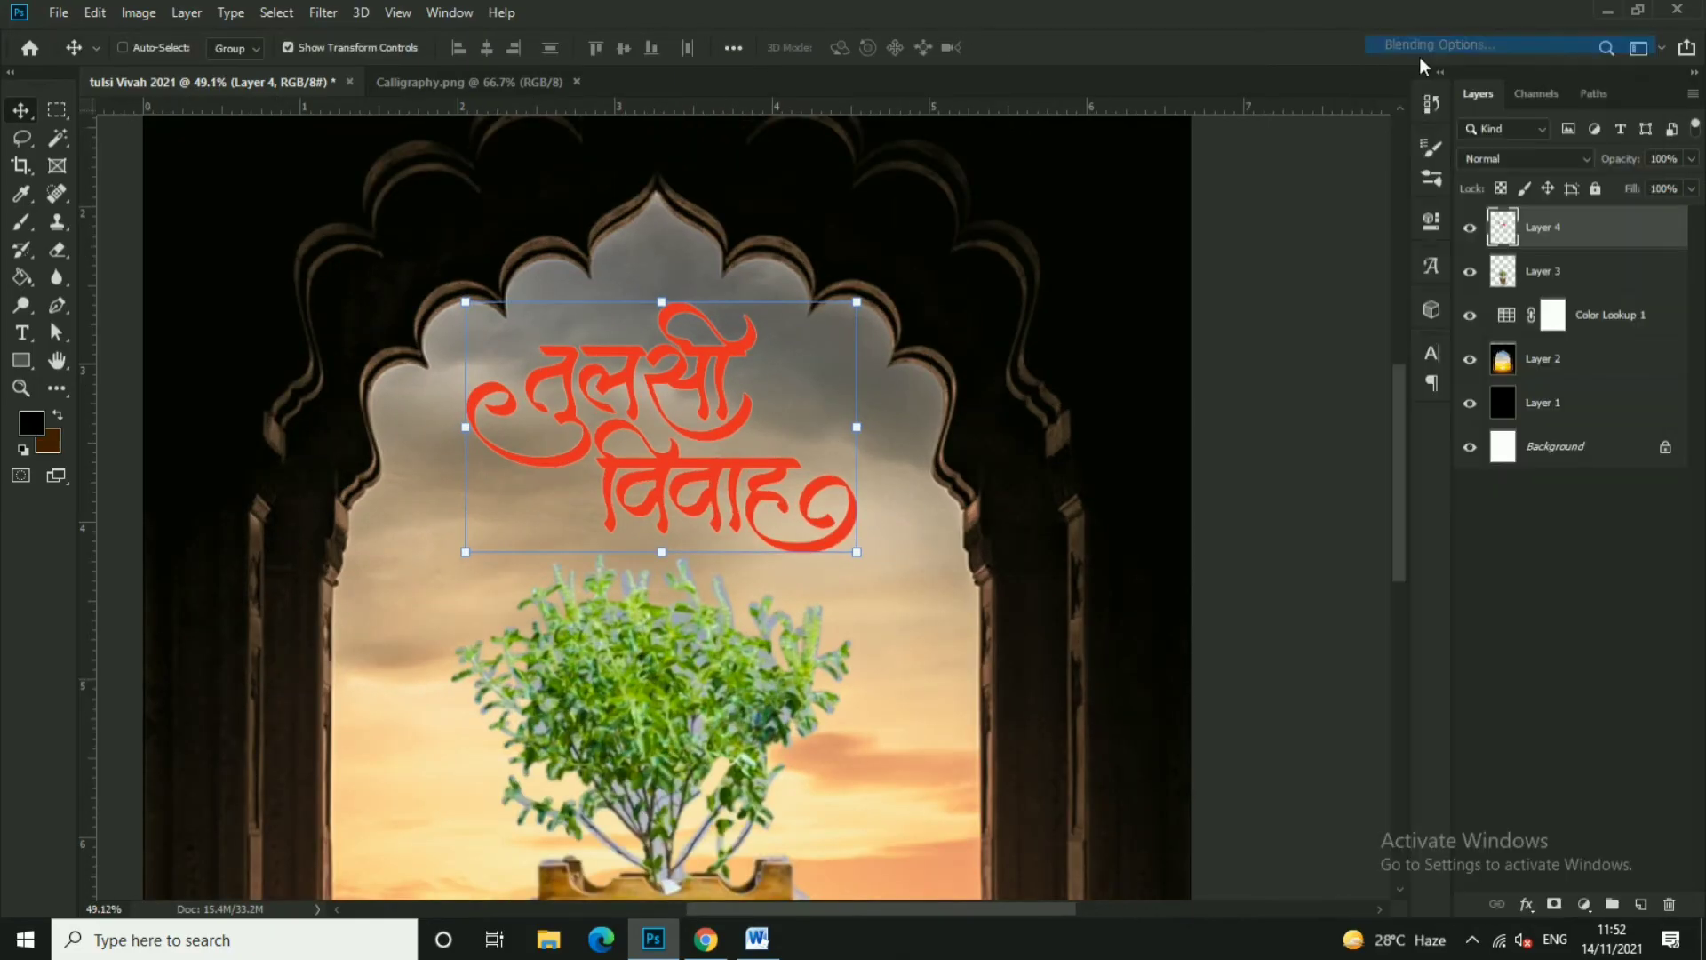
click(924, 267)
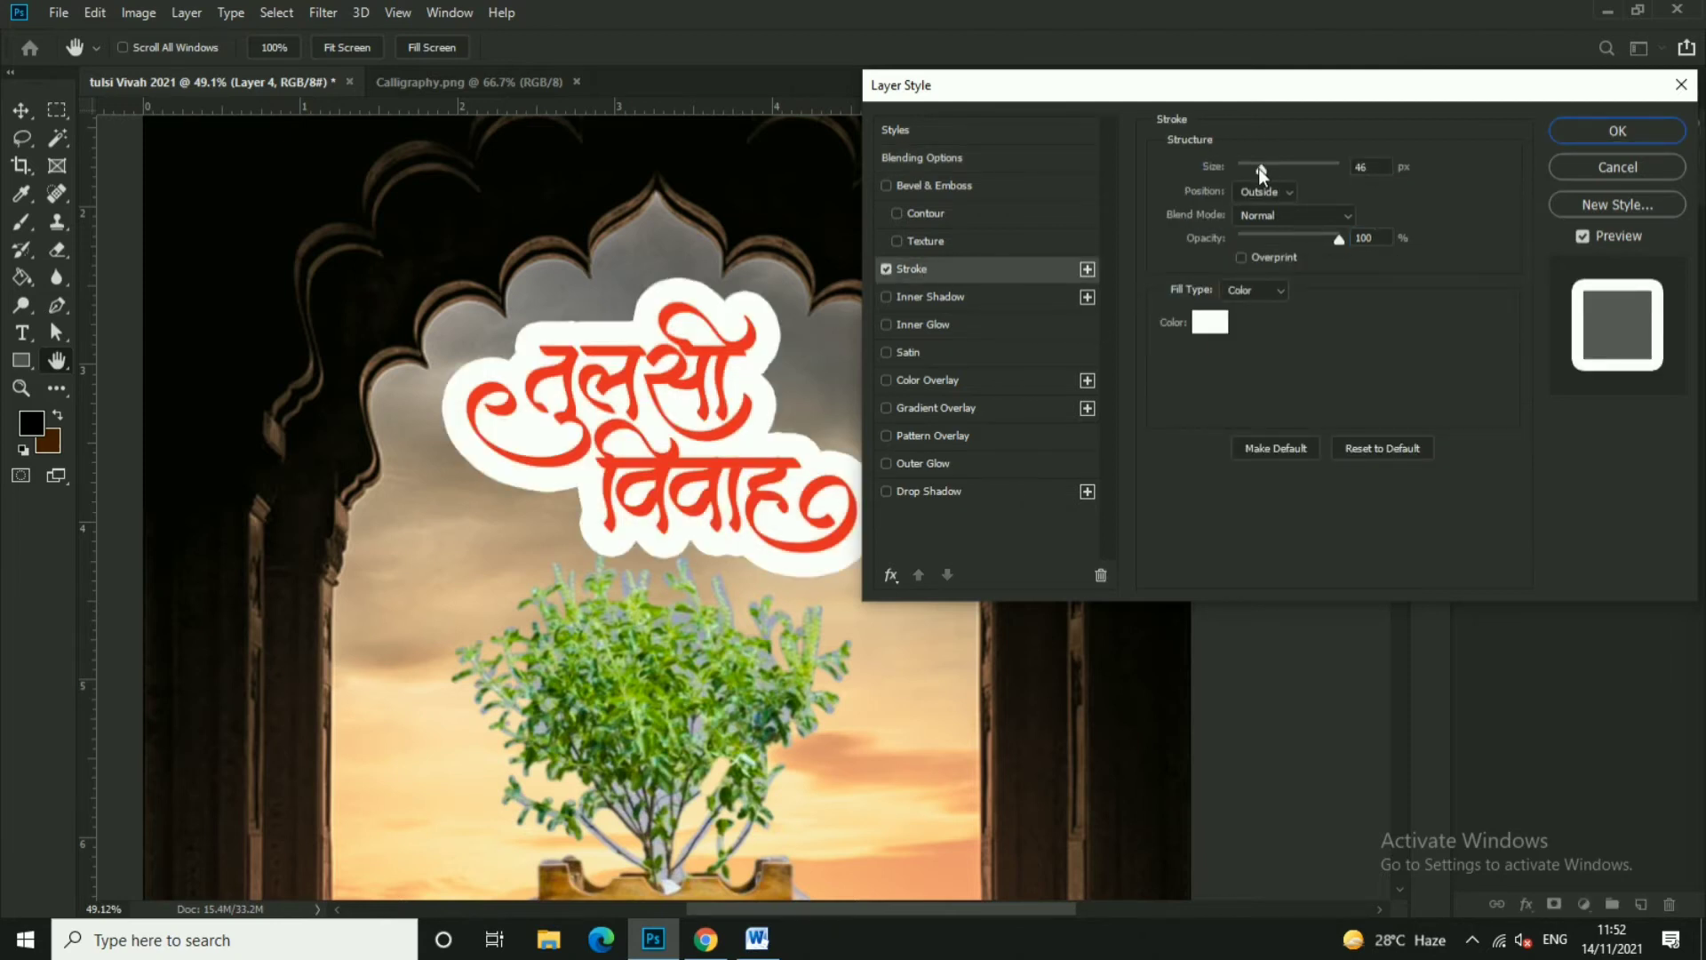
drag(1259, 168, 1259, 169)
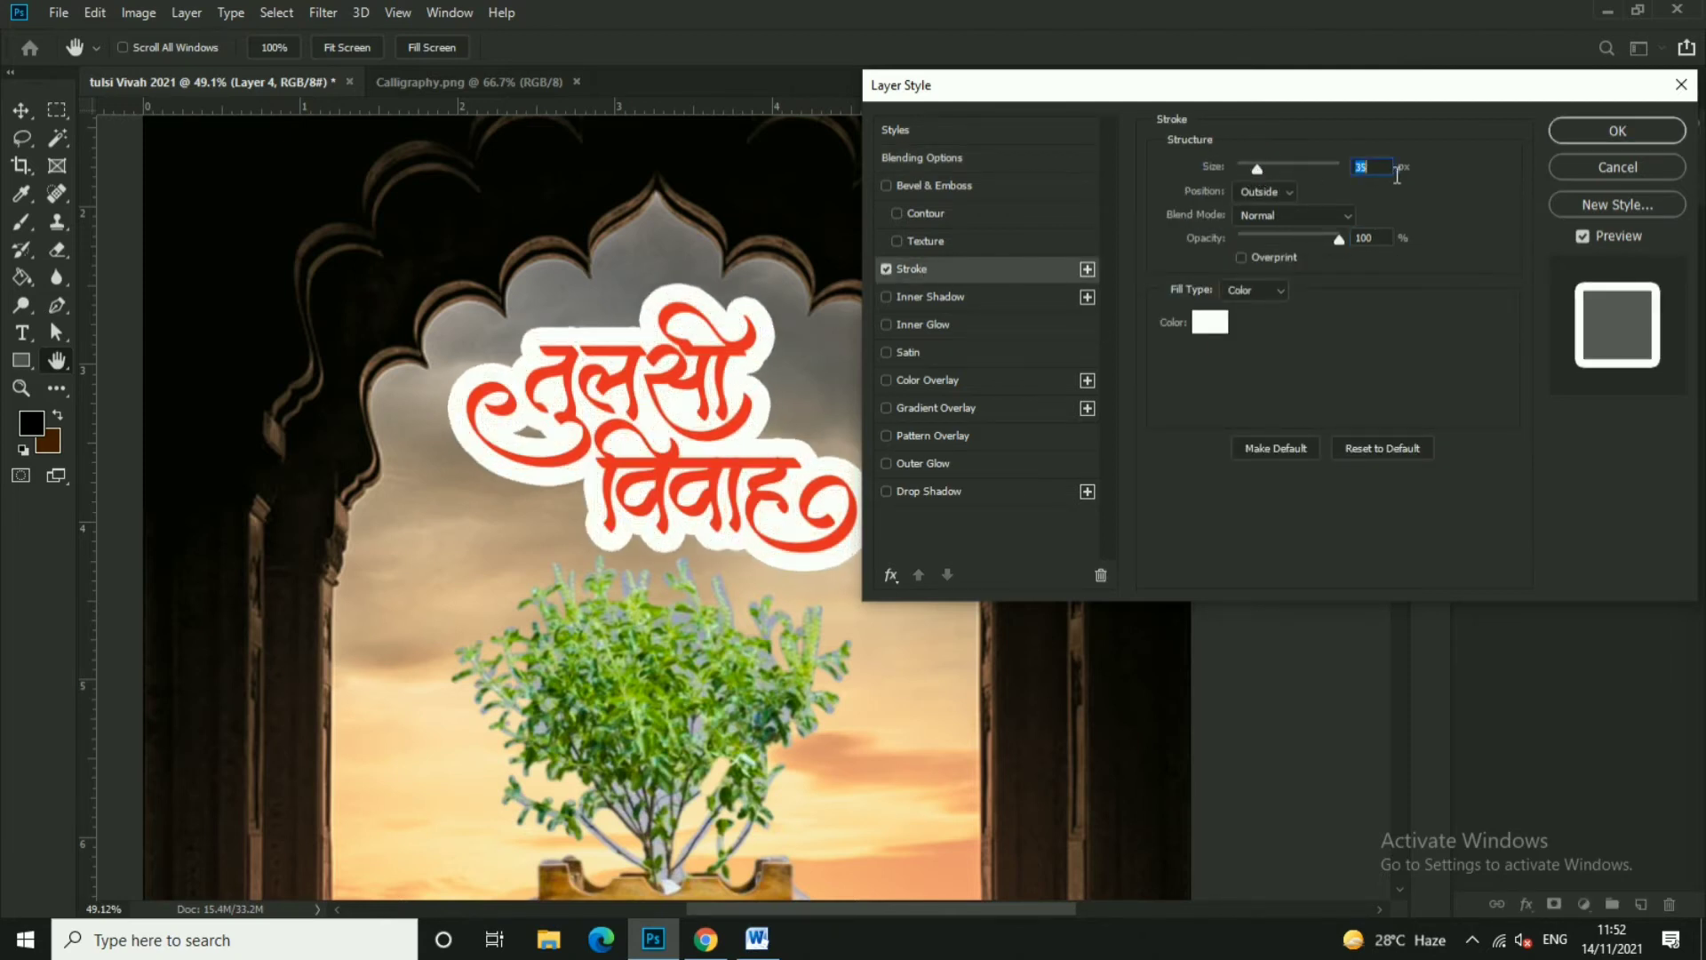
text(45)
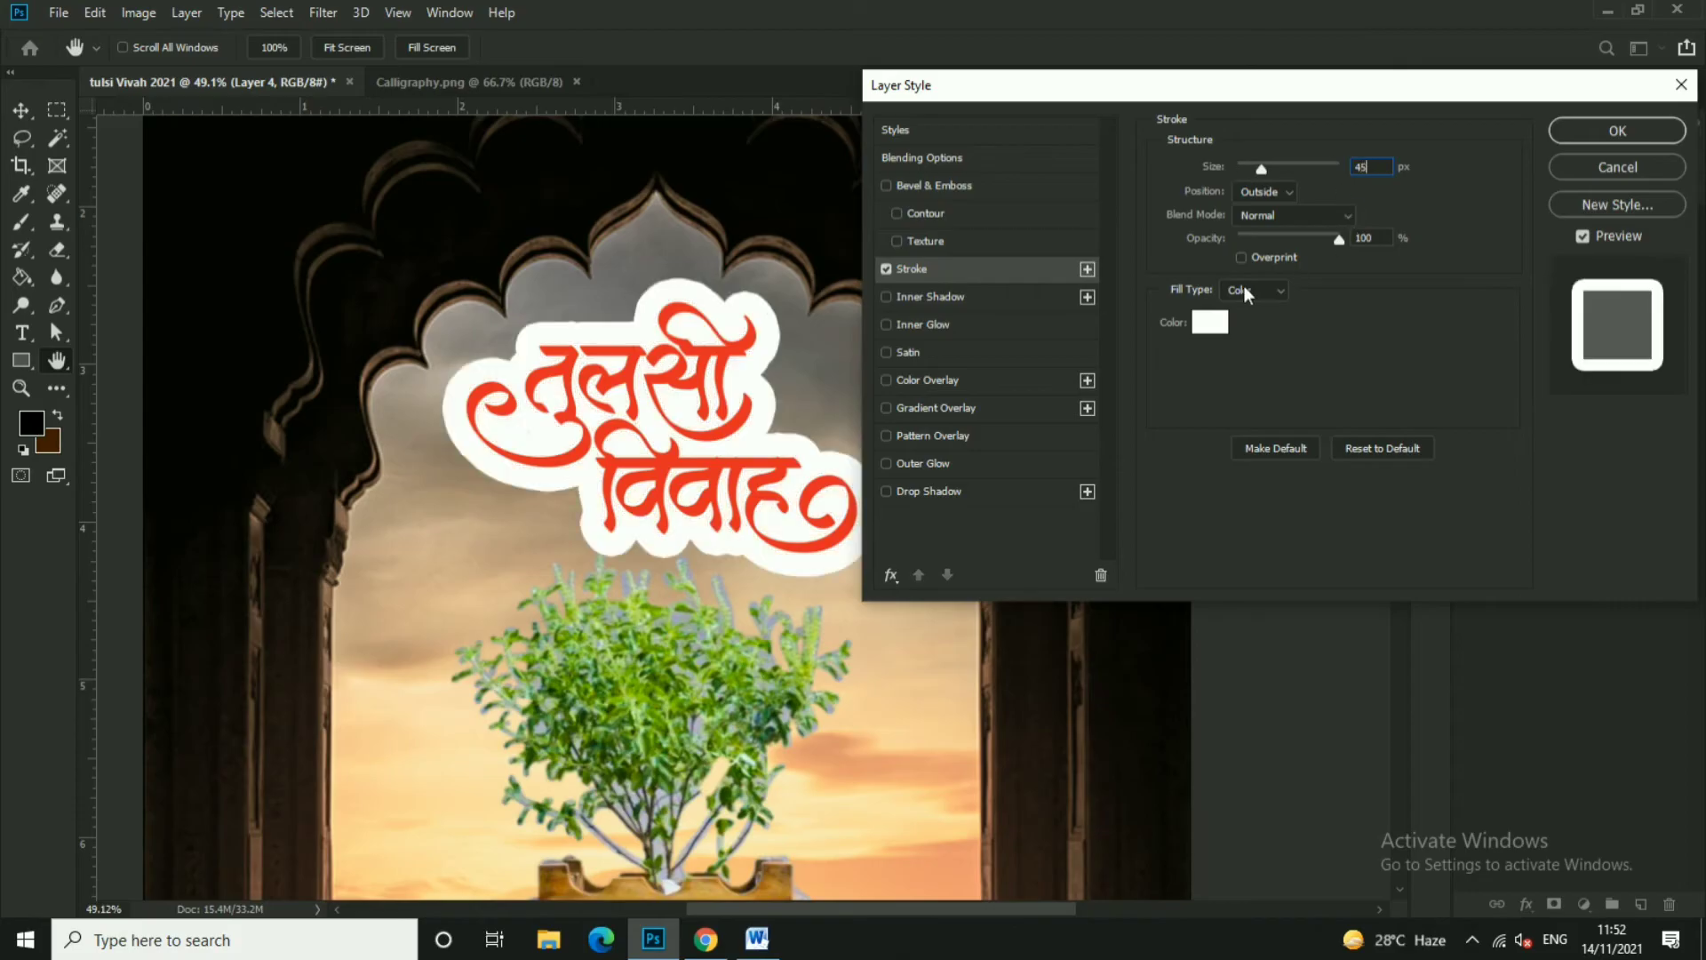
click(1564, 128)
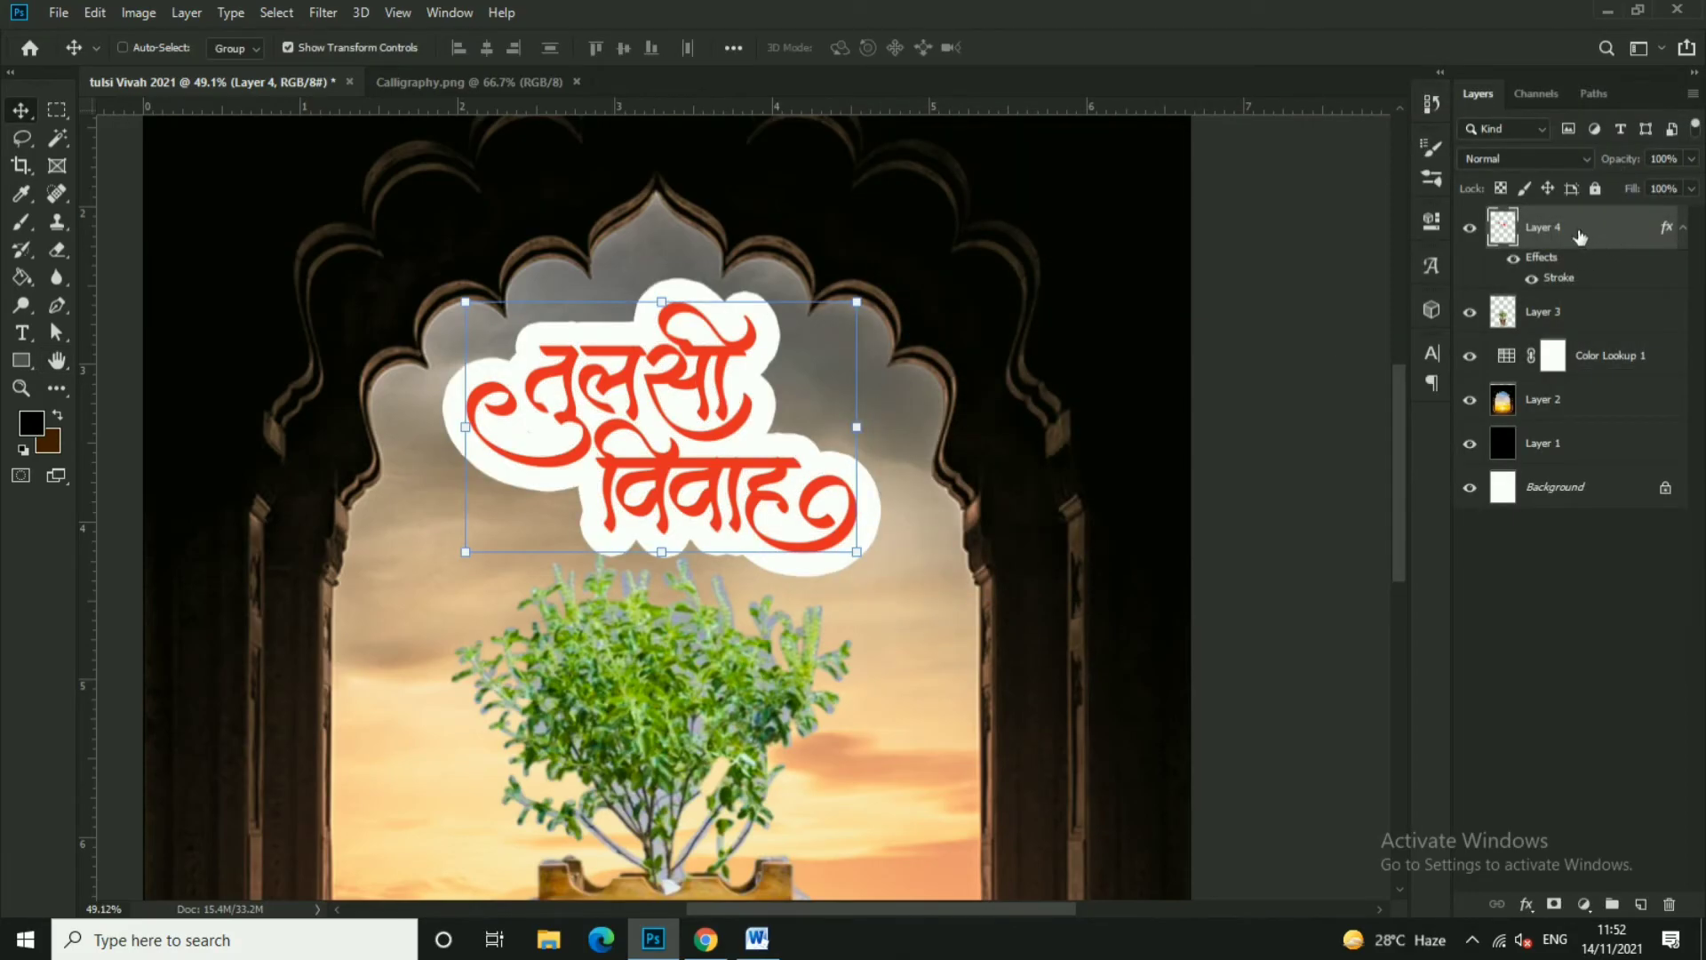
- Duplicate the outlined title, remove the copy's stroke, and add a drop shadow
drag(1619, 236, 1642, 904)
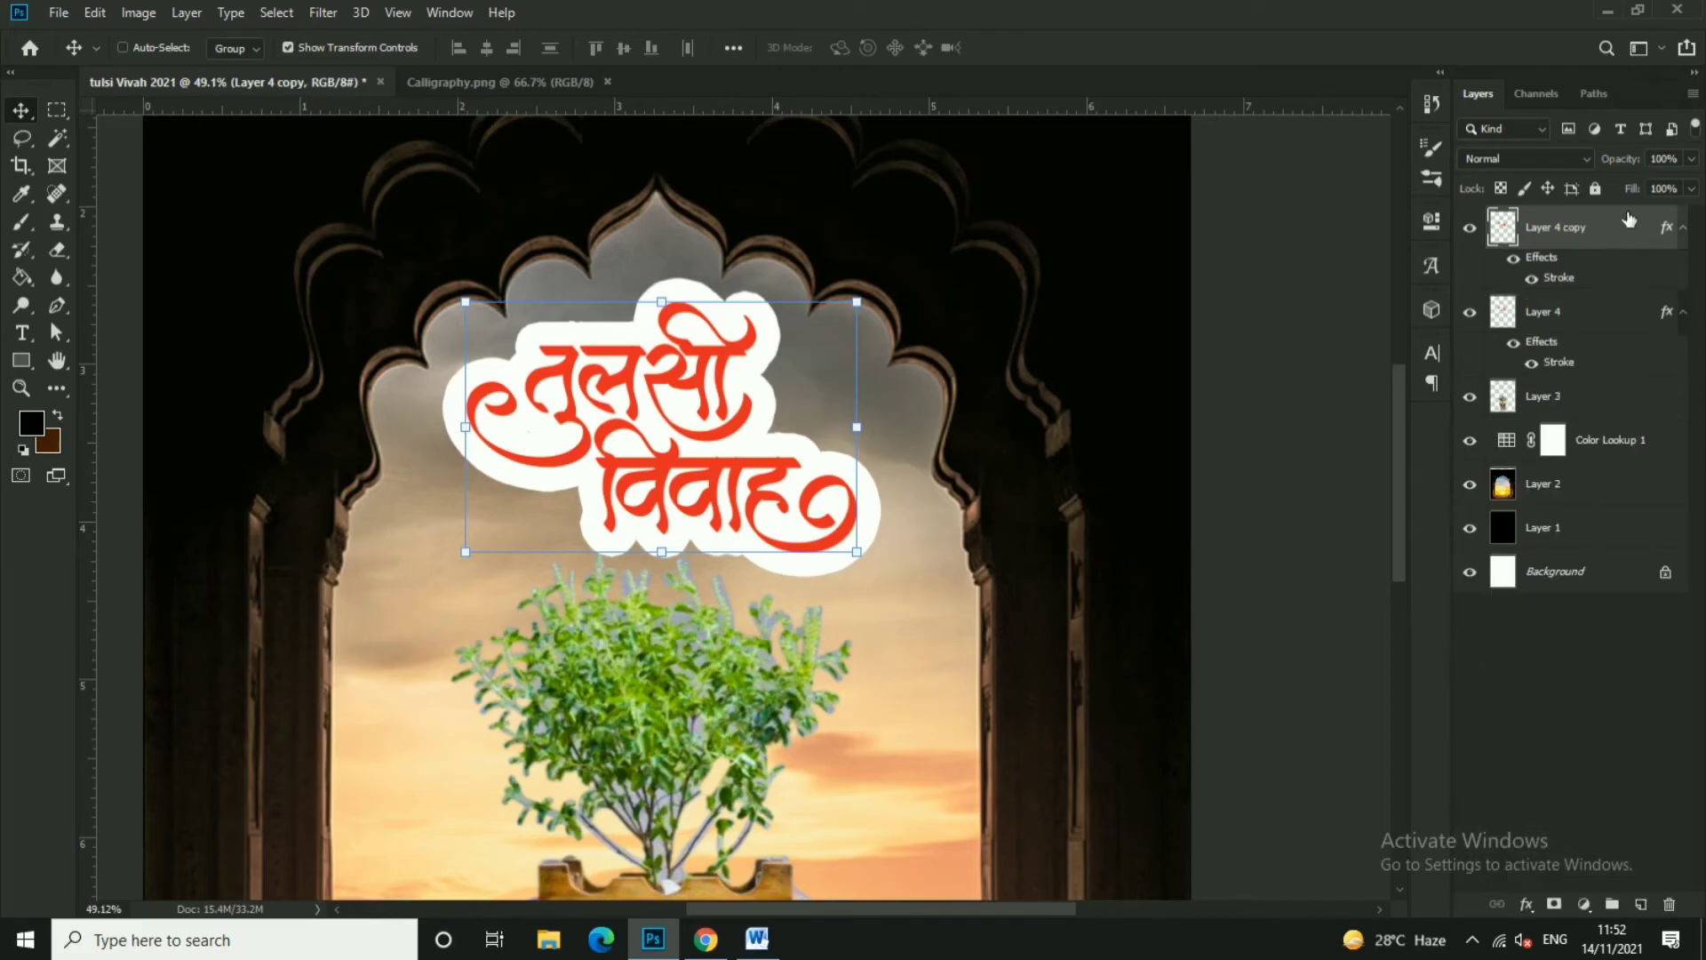
key(h)
double_click(1600, 228)
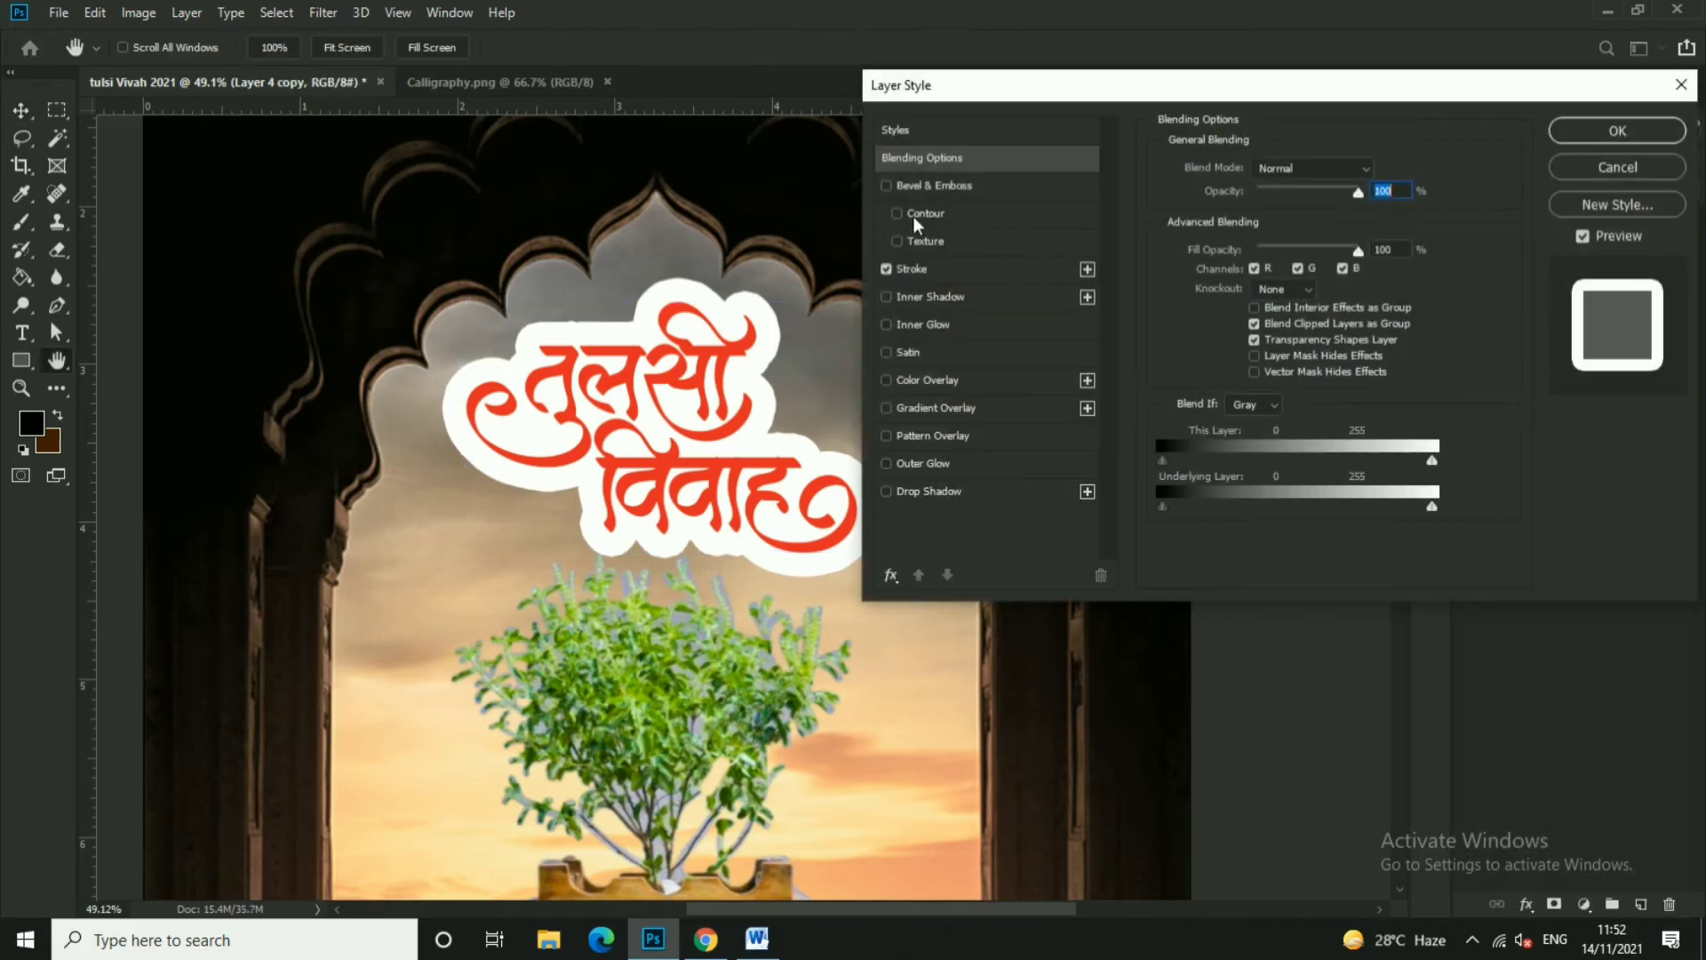
click(887, 269)
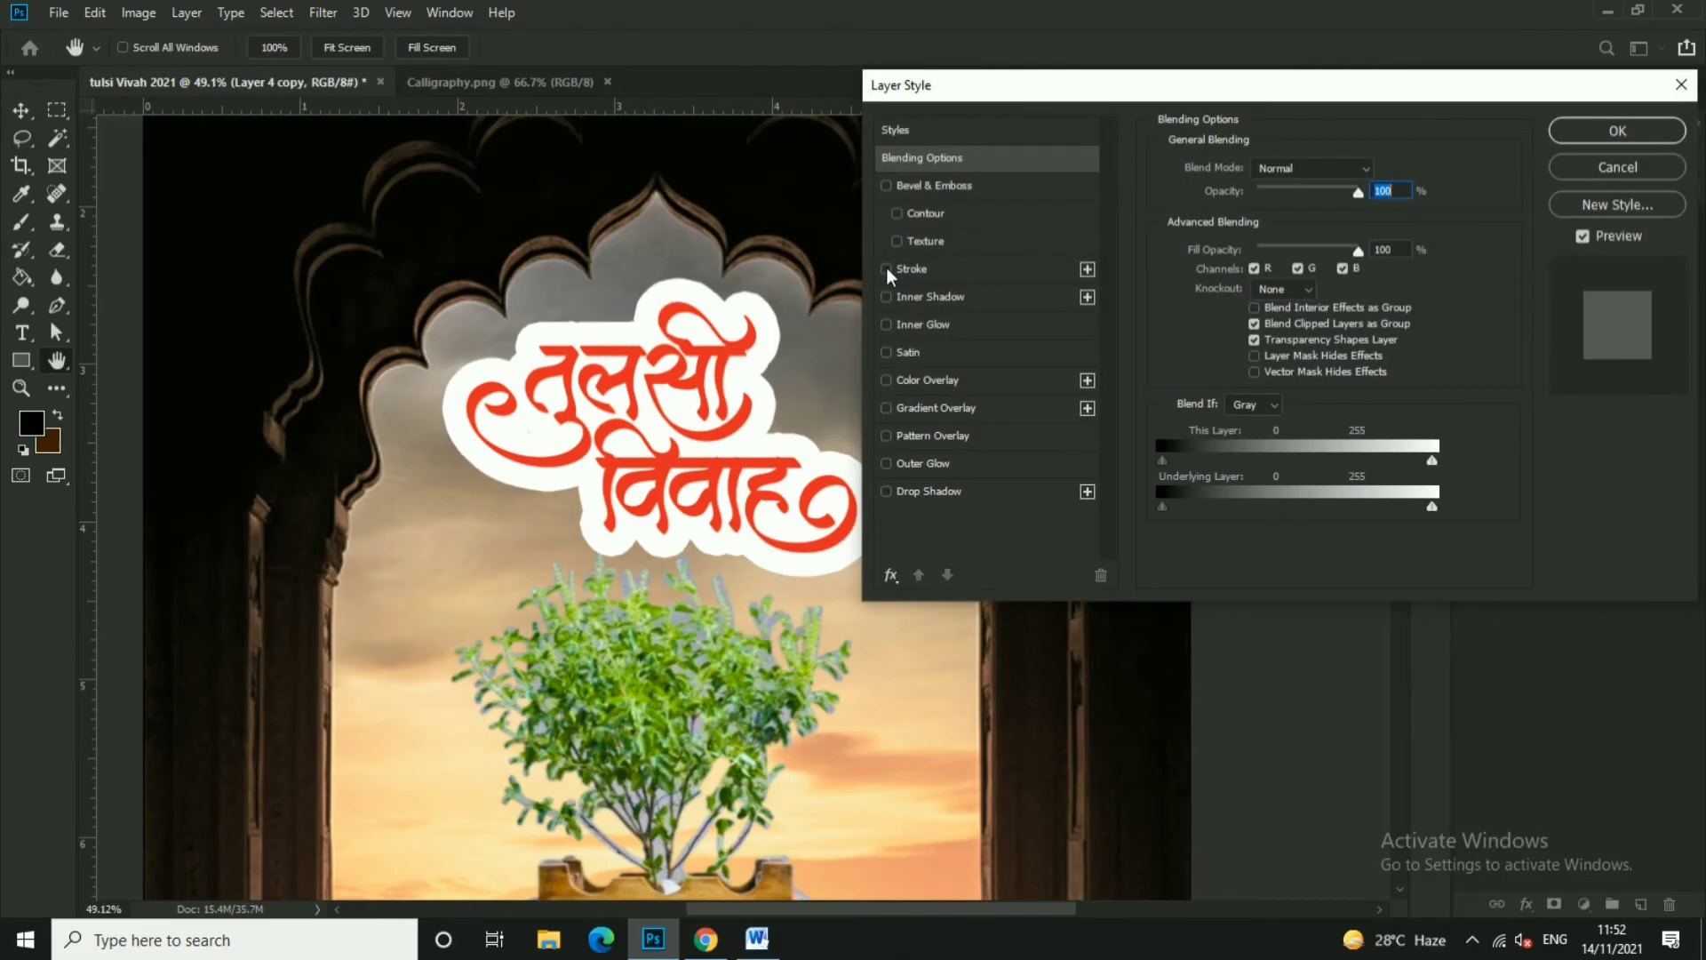
click(936, 490)
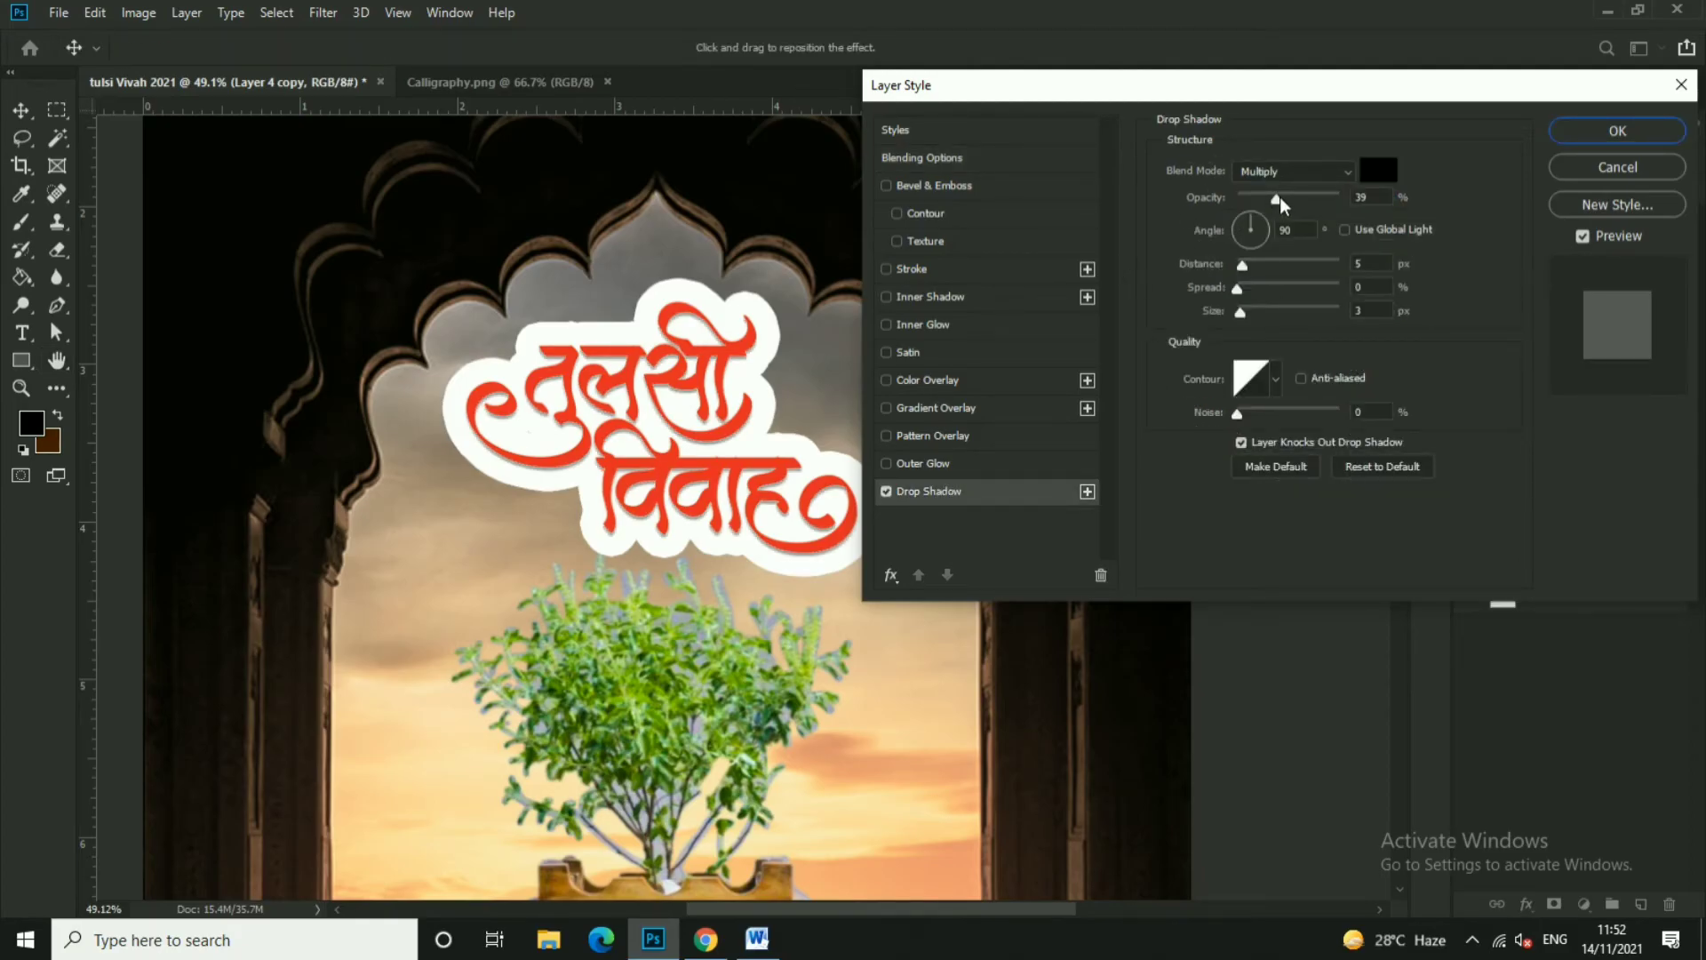
click(1246, 263)
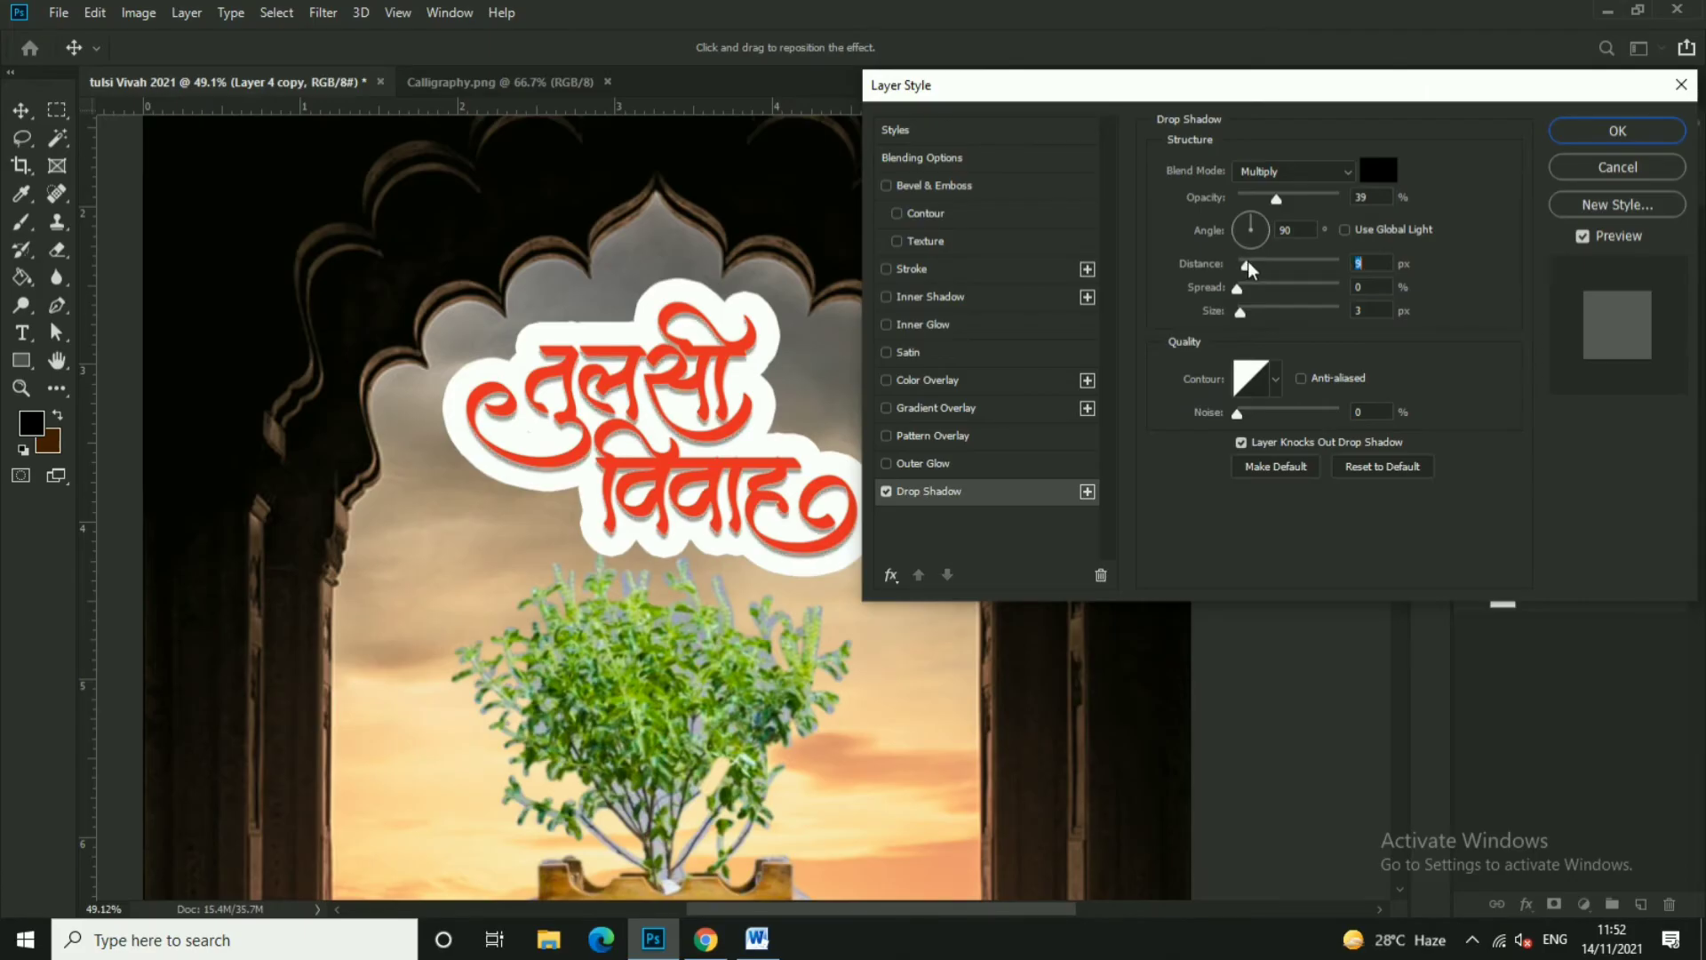
- Add a red-to-dark-red Diamond gradient overlay and lighten the drop shadow to about 23%
click(968, 407)
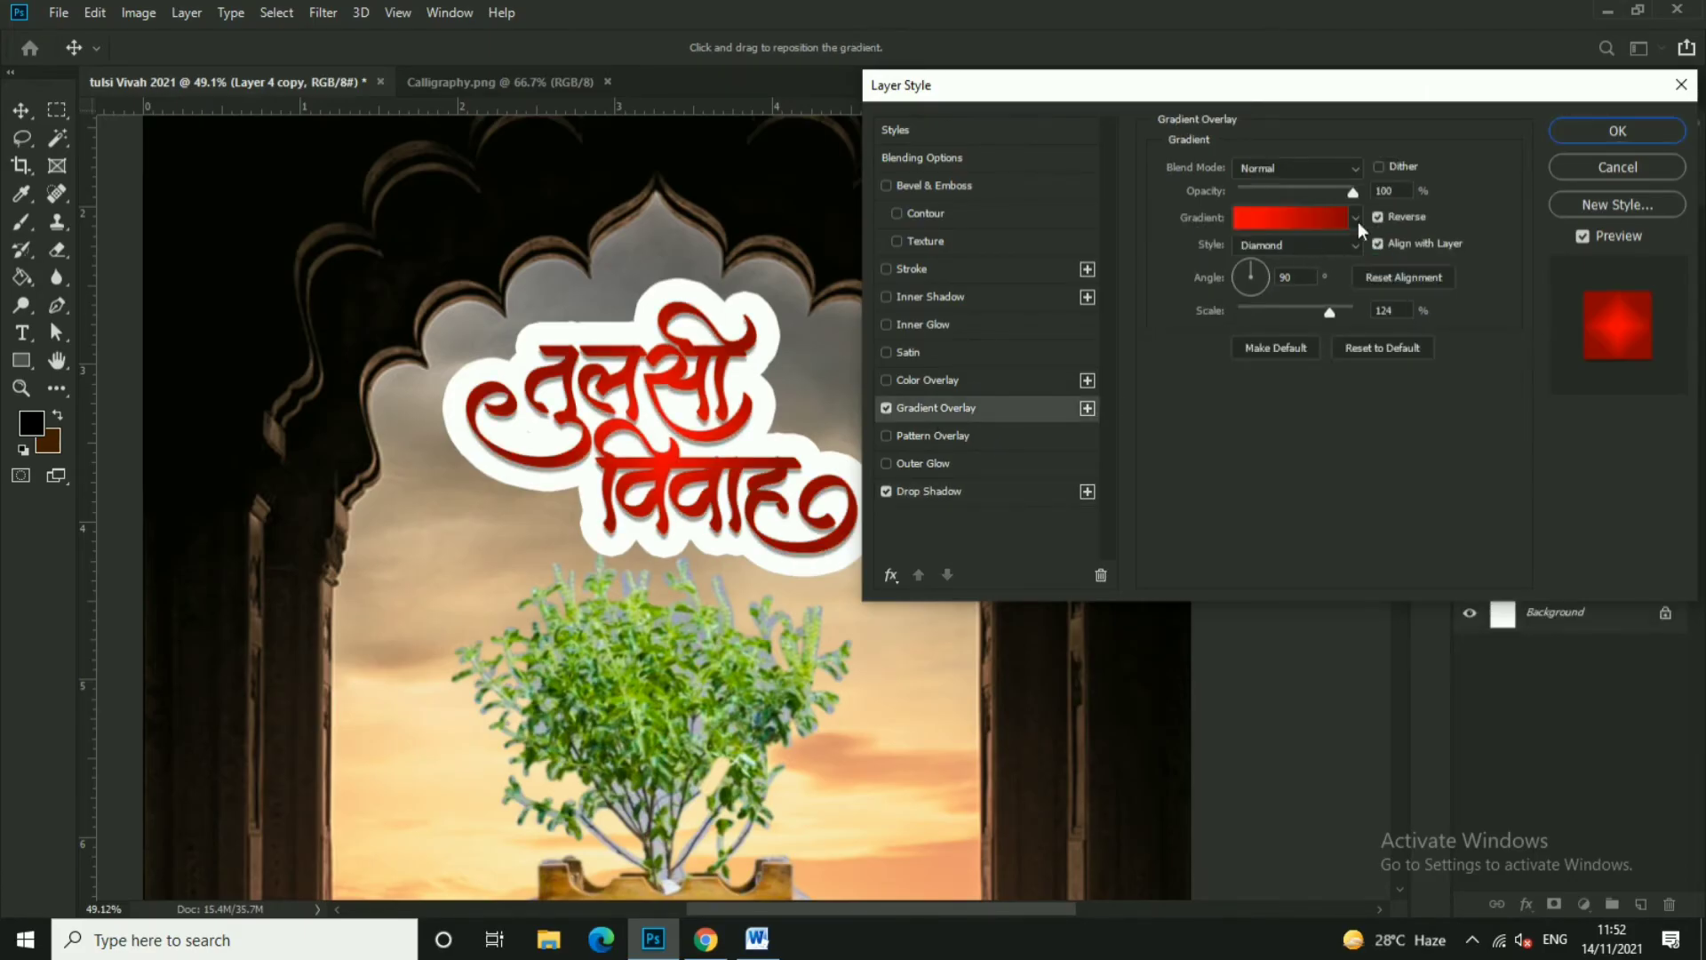
click(1356, 218)
double_click(1288, 296)
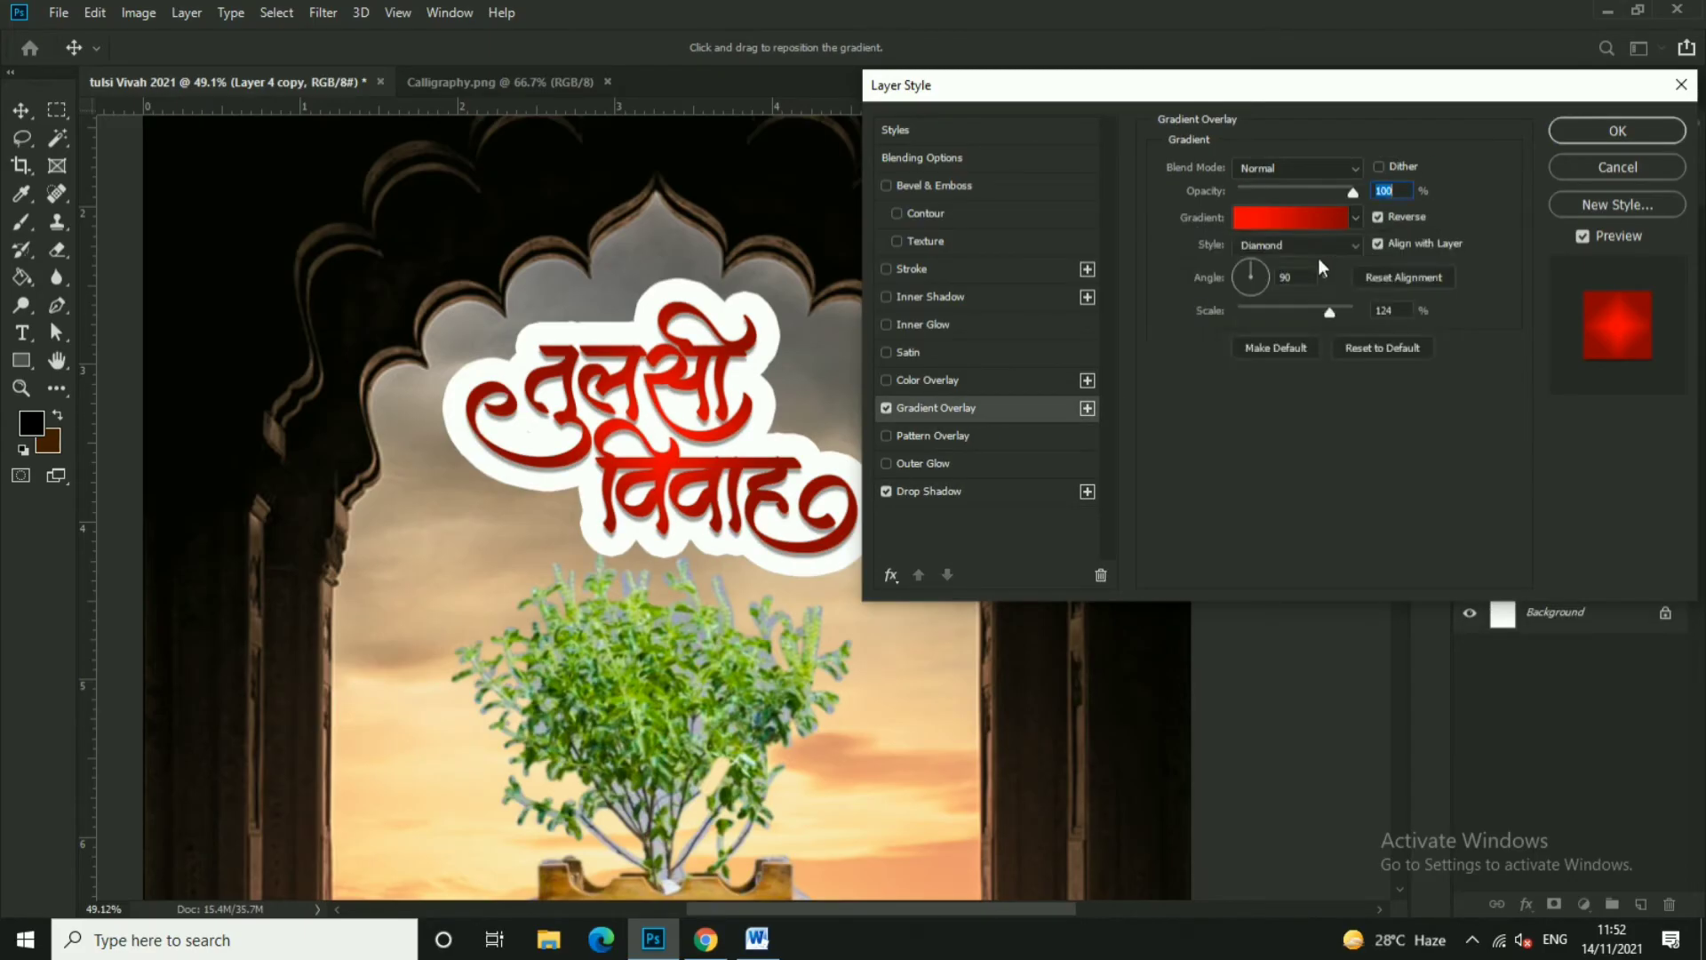
click(1306, 245)
click(1269, 328)
click(942, 491)
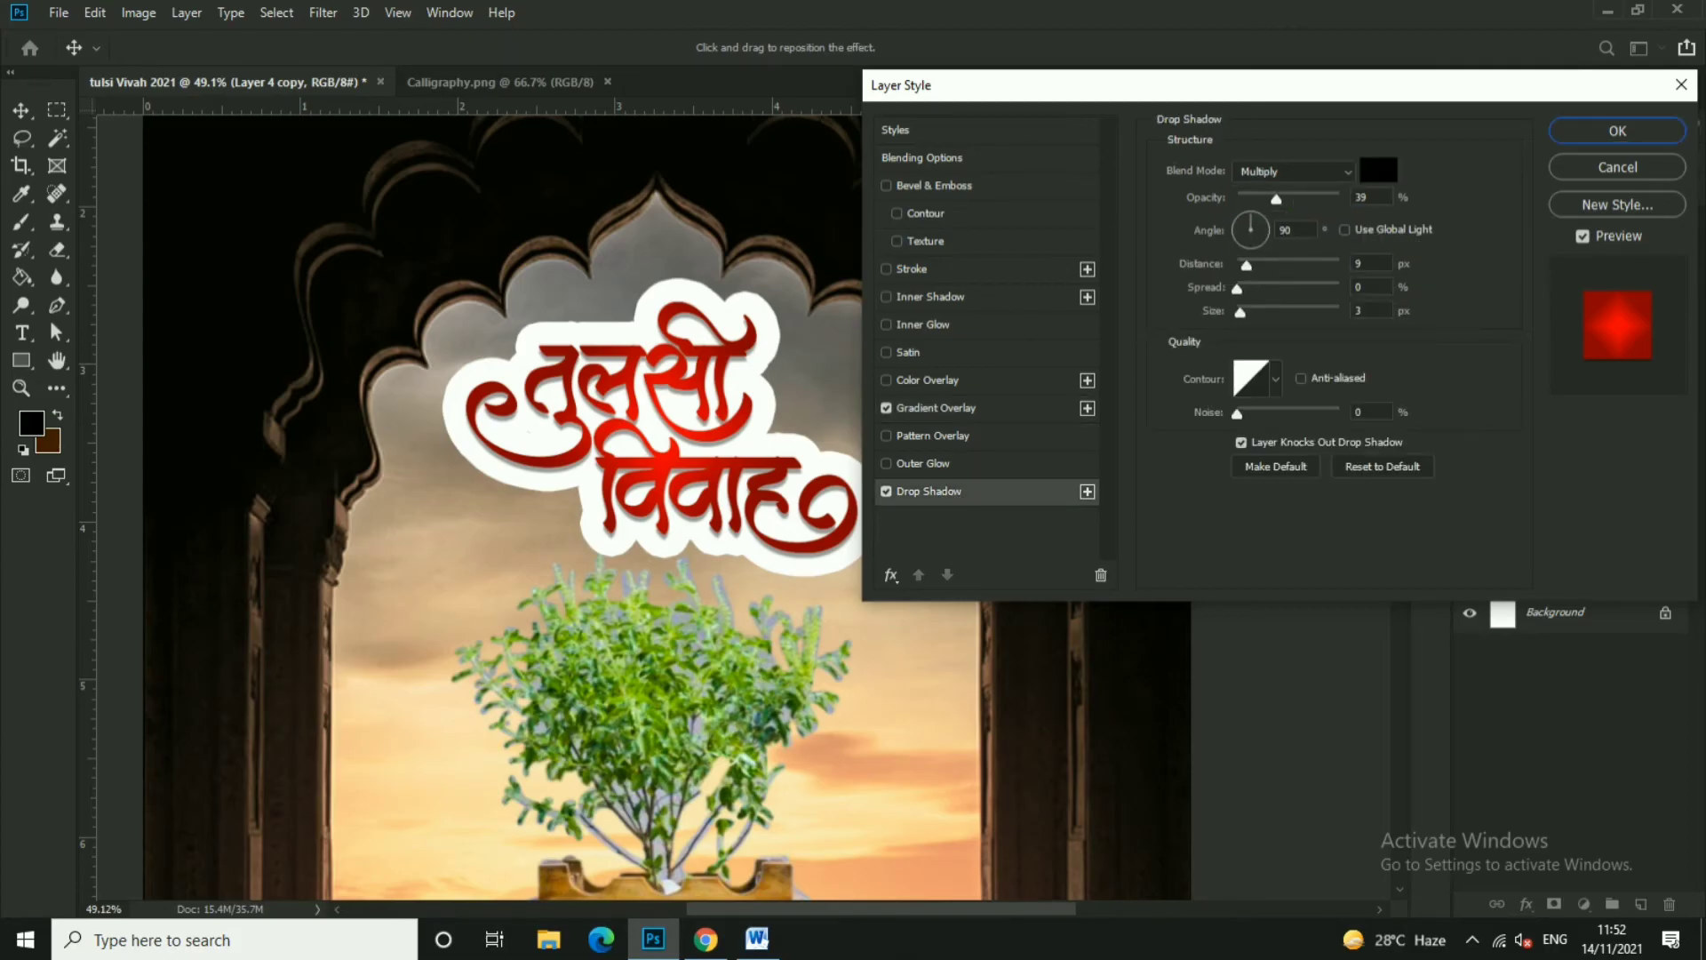
drag(1275, 200, 1263, 199)
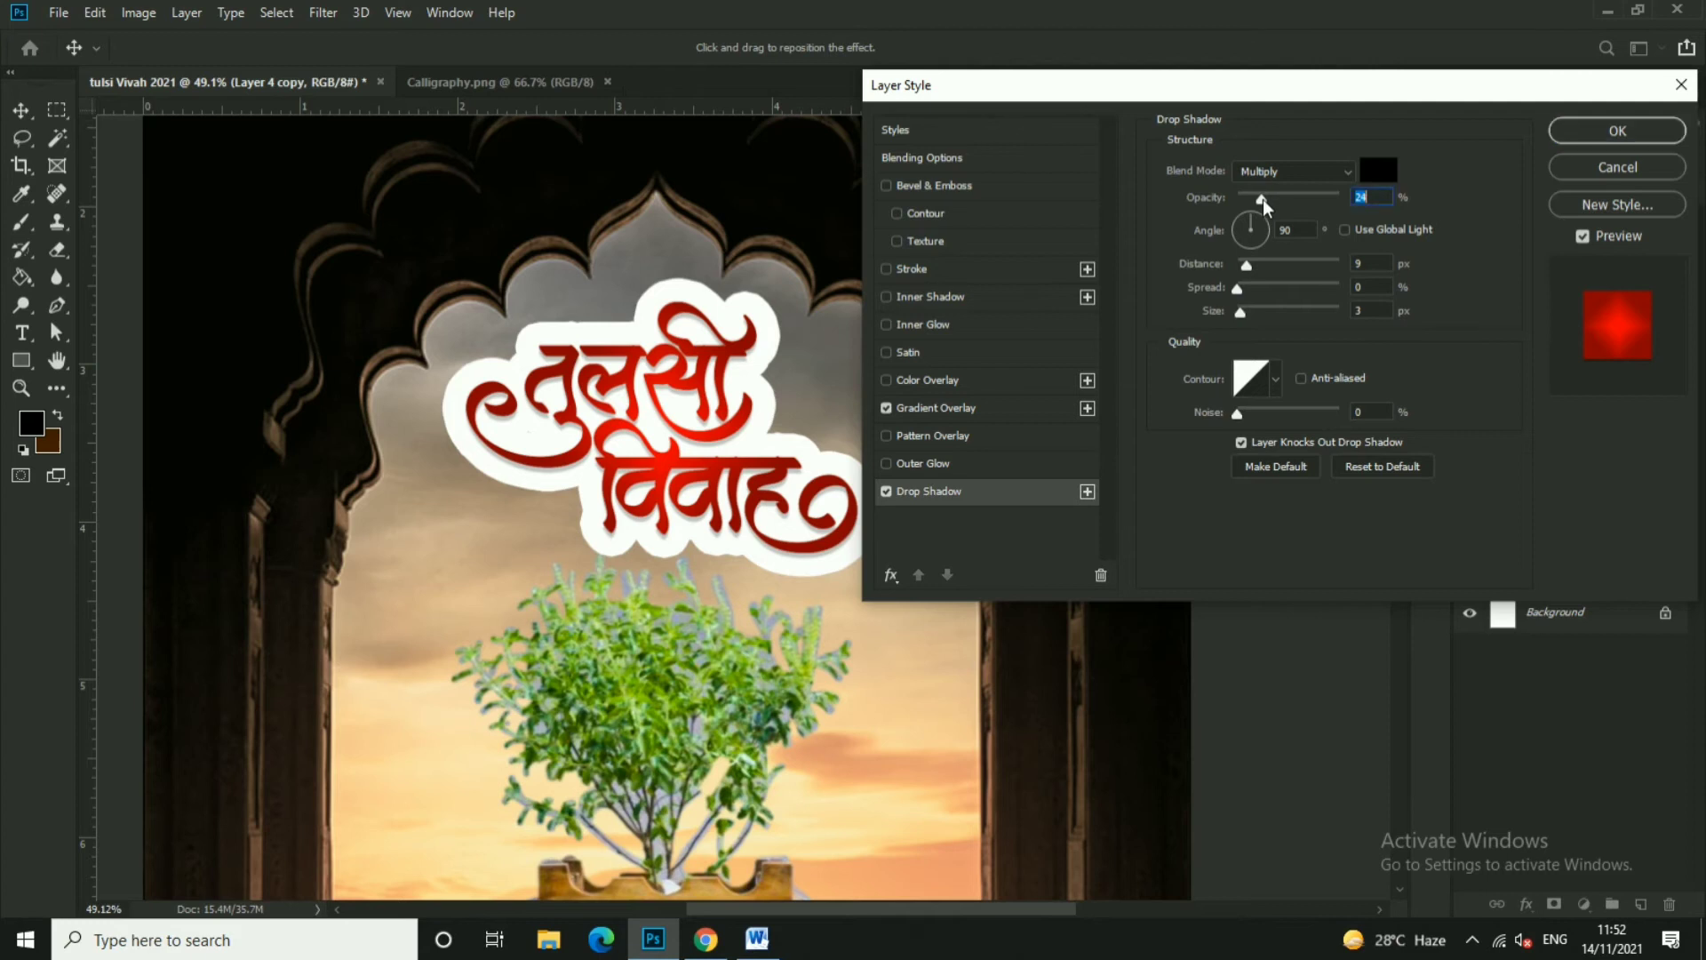
- Add Bevel & Emboss with size 18 px and 26% shadow opacity, then apply the styles
click(963, 185)
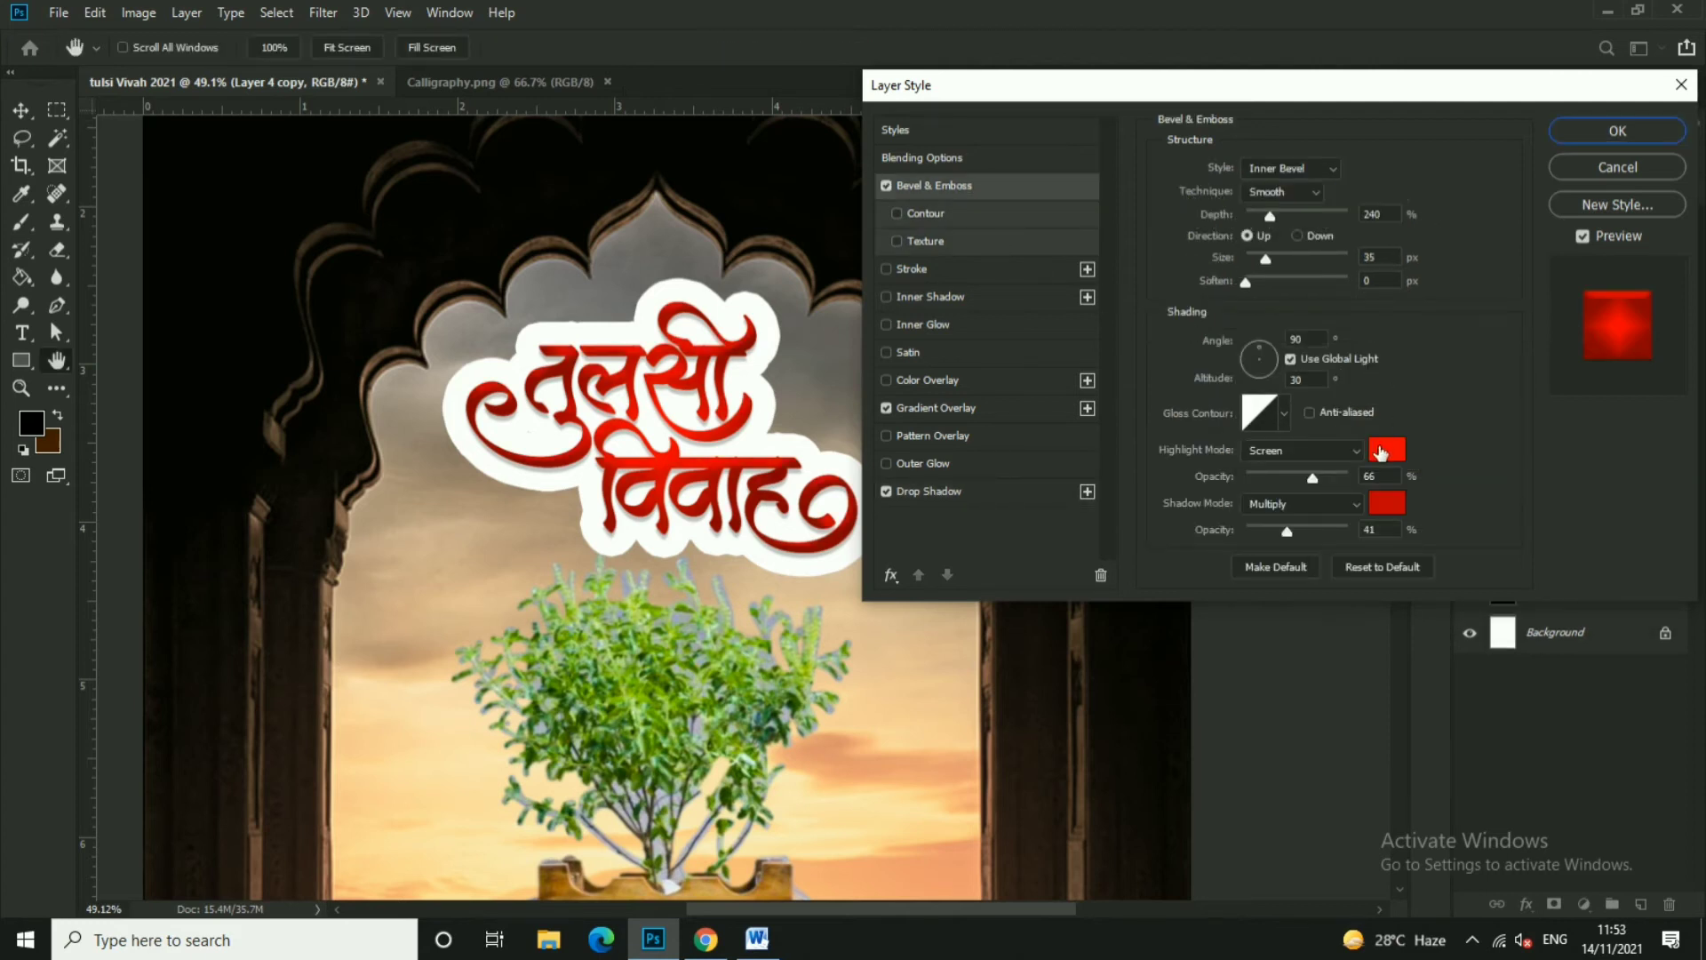
click(1384, 449)
click(1082, 247)
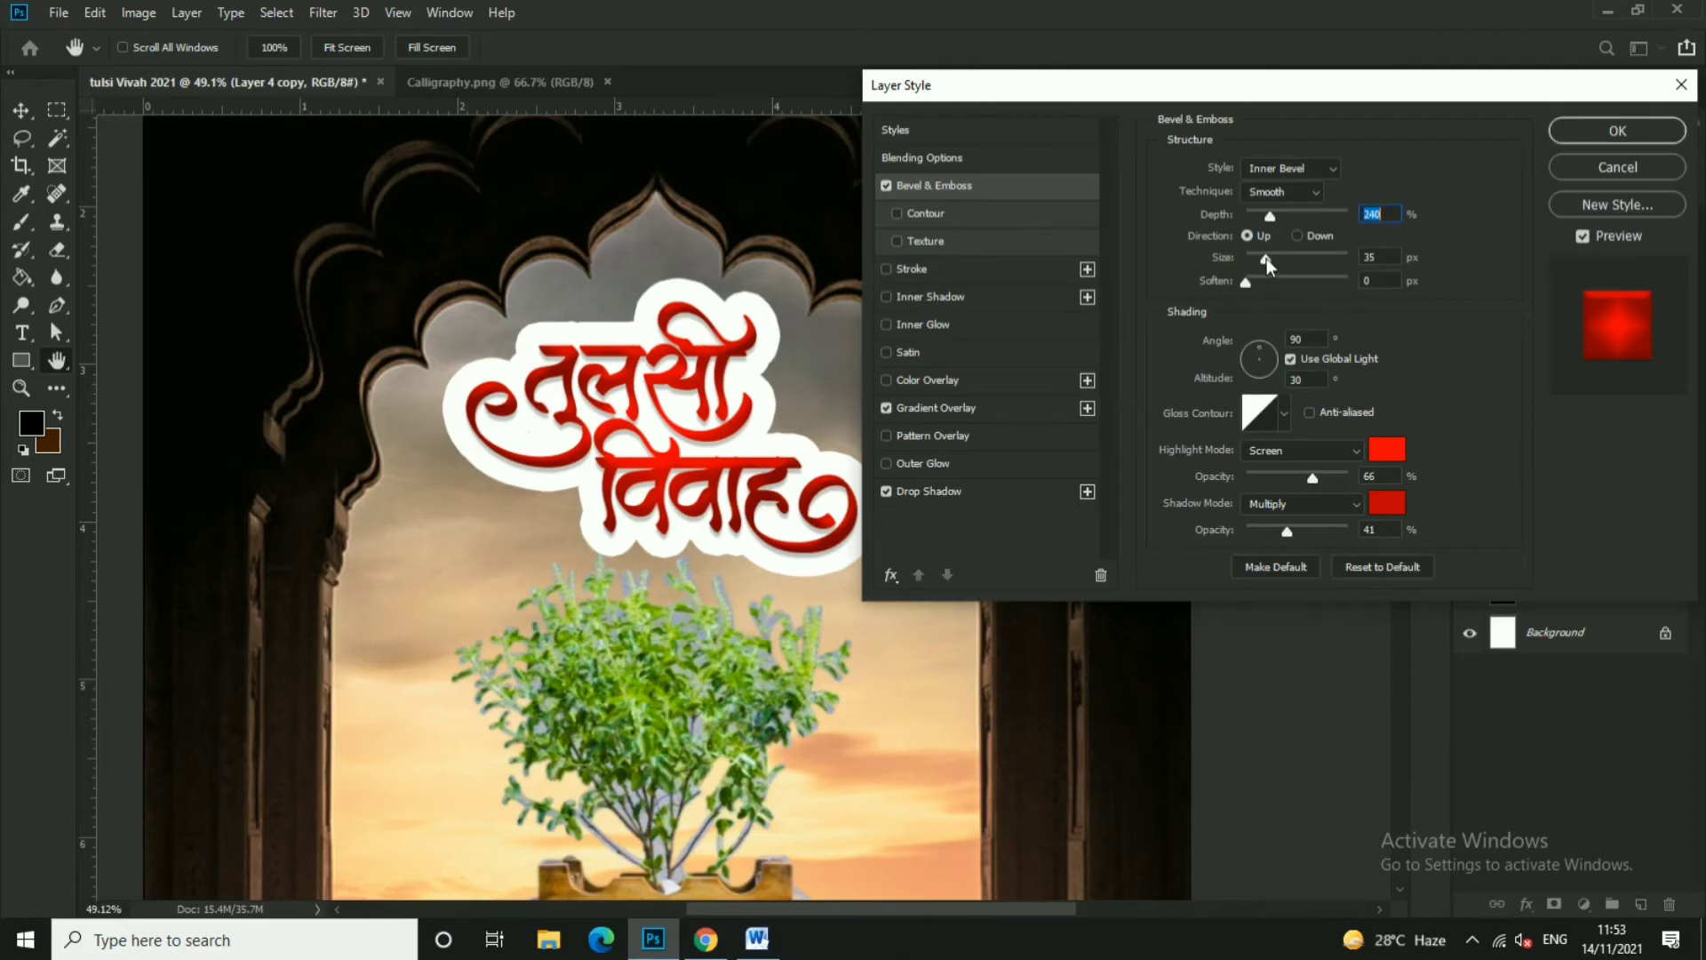
drag(1266, 258, 1259, 258)
click(1387, 503)
click(1090, 244)
drag(1287, 530, 1273, 531)
key(Return)
scroll(636, 391, down, 3)
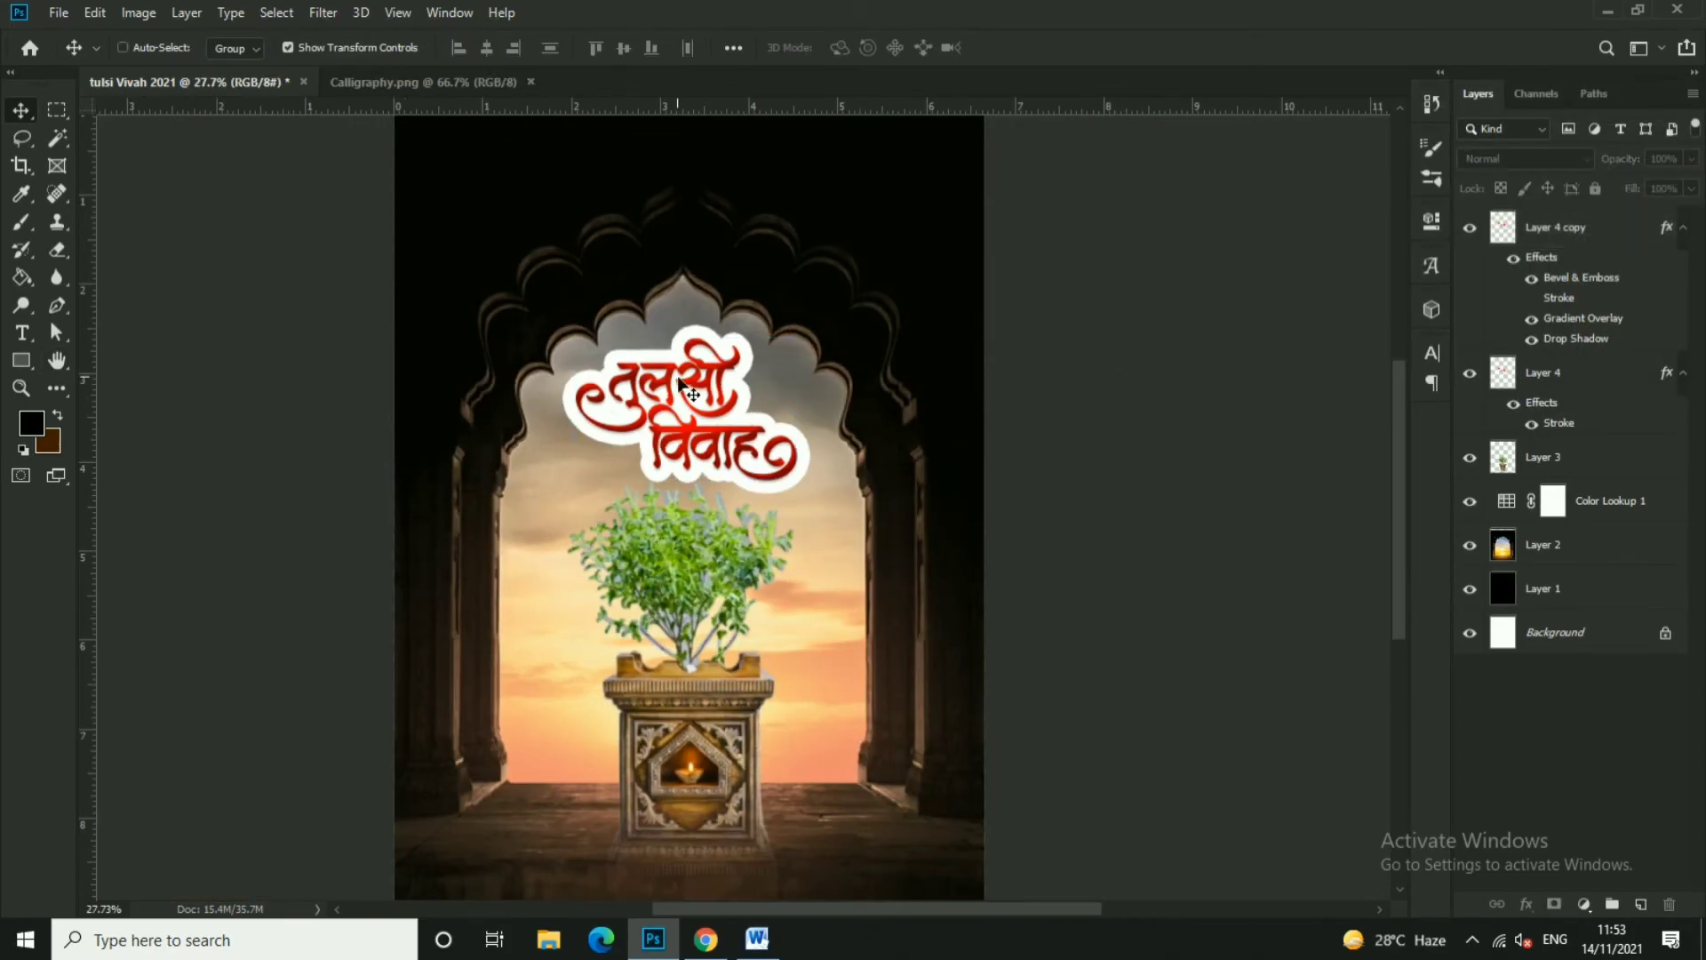
- Compare the styled title on and off, then shrink the title layers to about 94%
scroll(636, 391, up, 2)
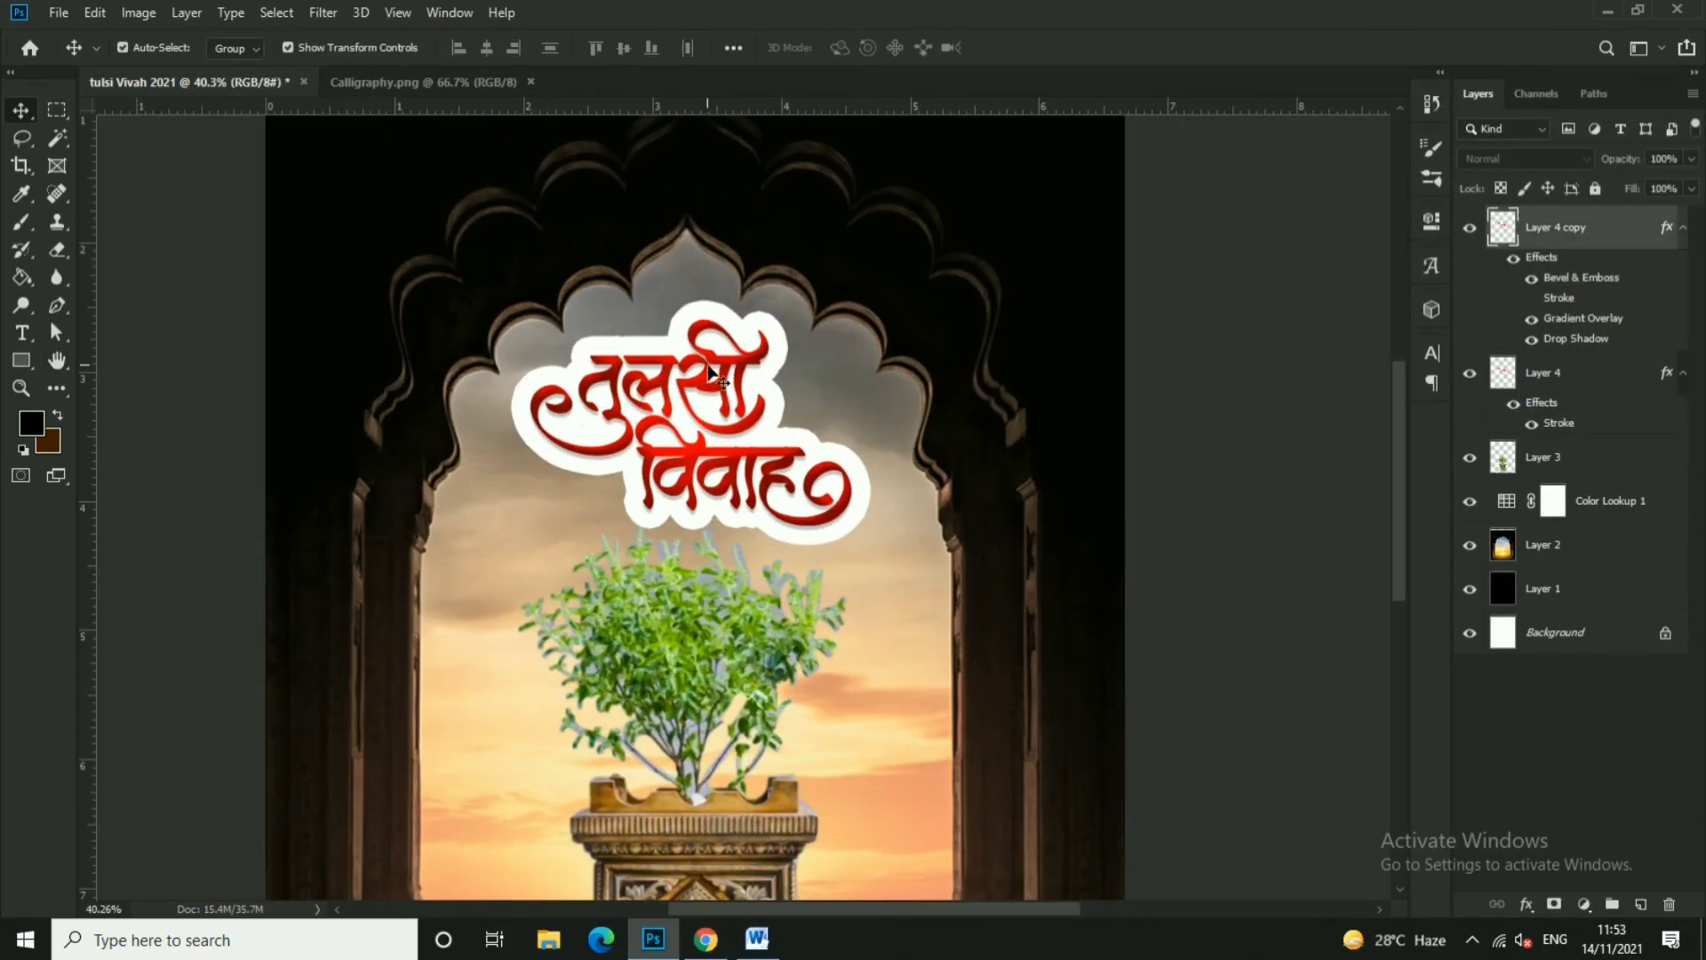
click(1471, 230)
click(1472, 231)
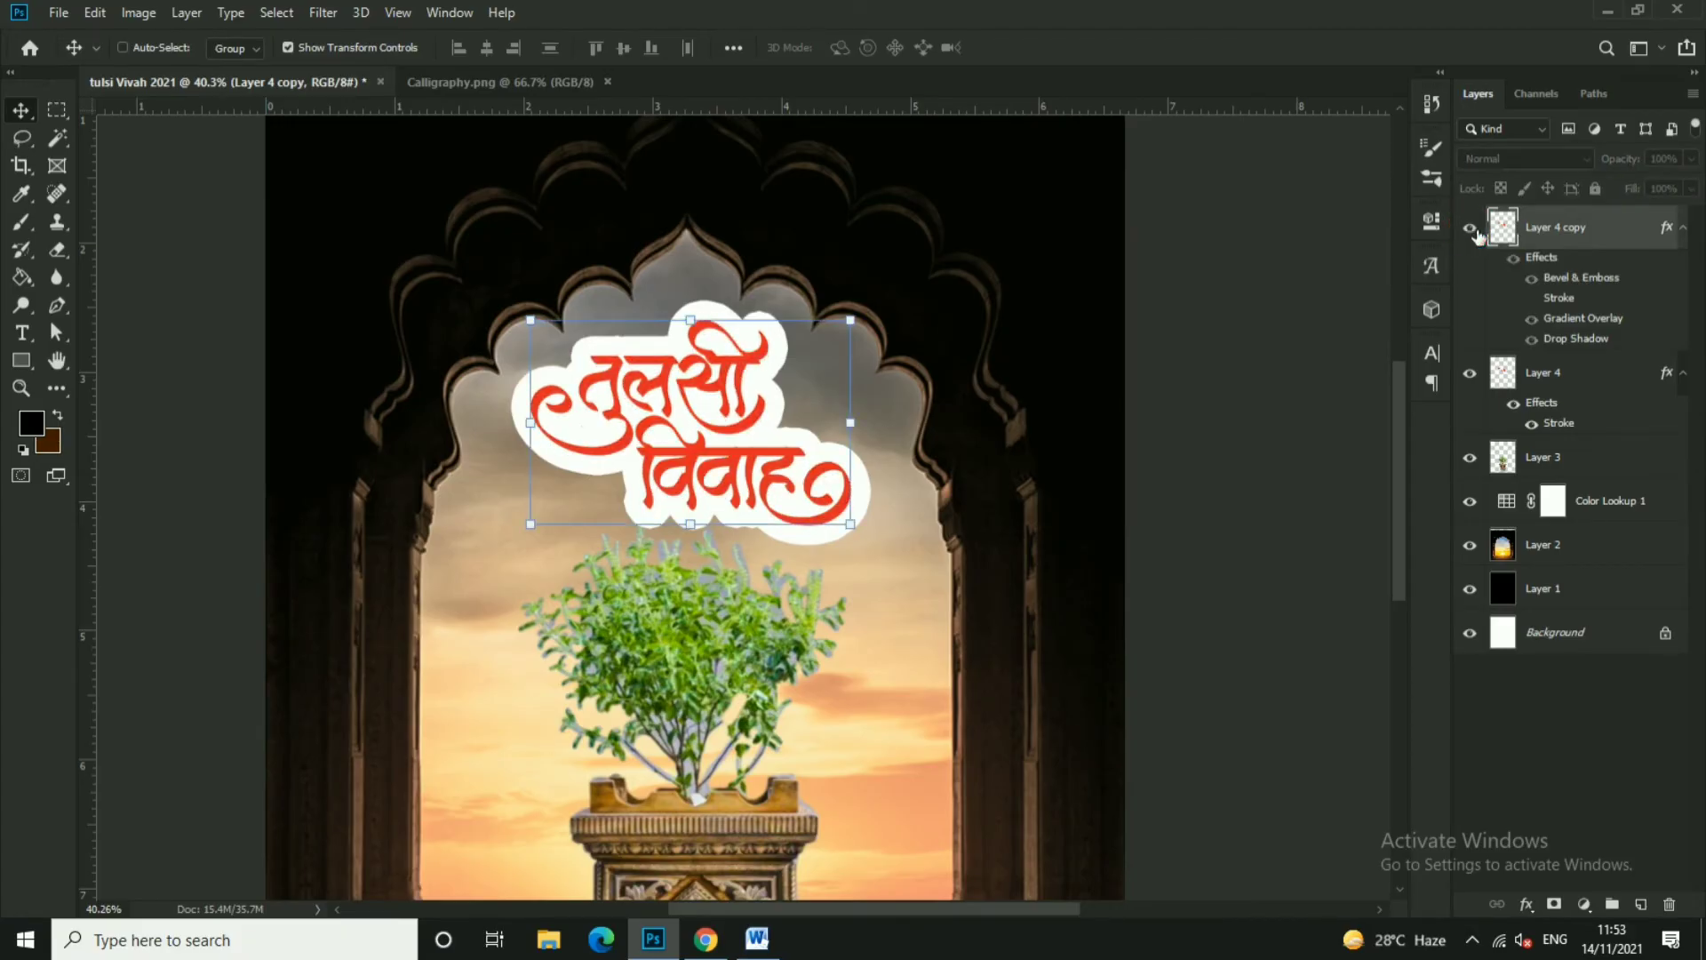
click(1471, 230)
shift+click(1567, 379)
key(ctrl+t)
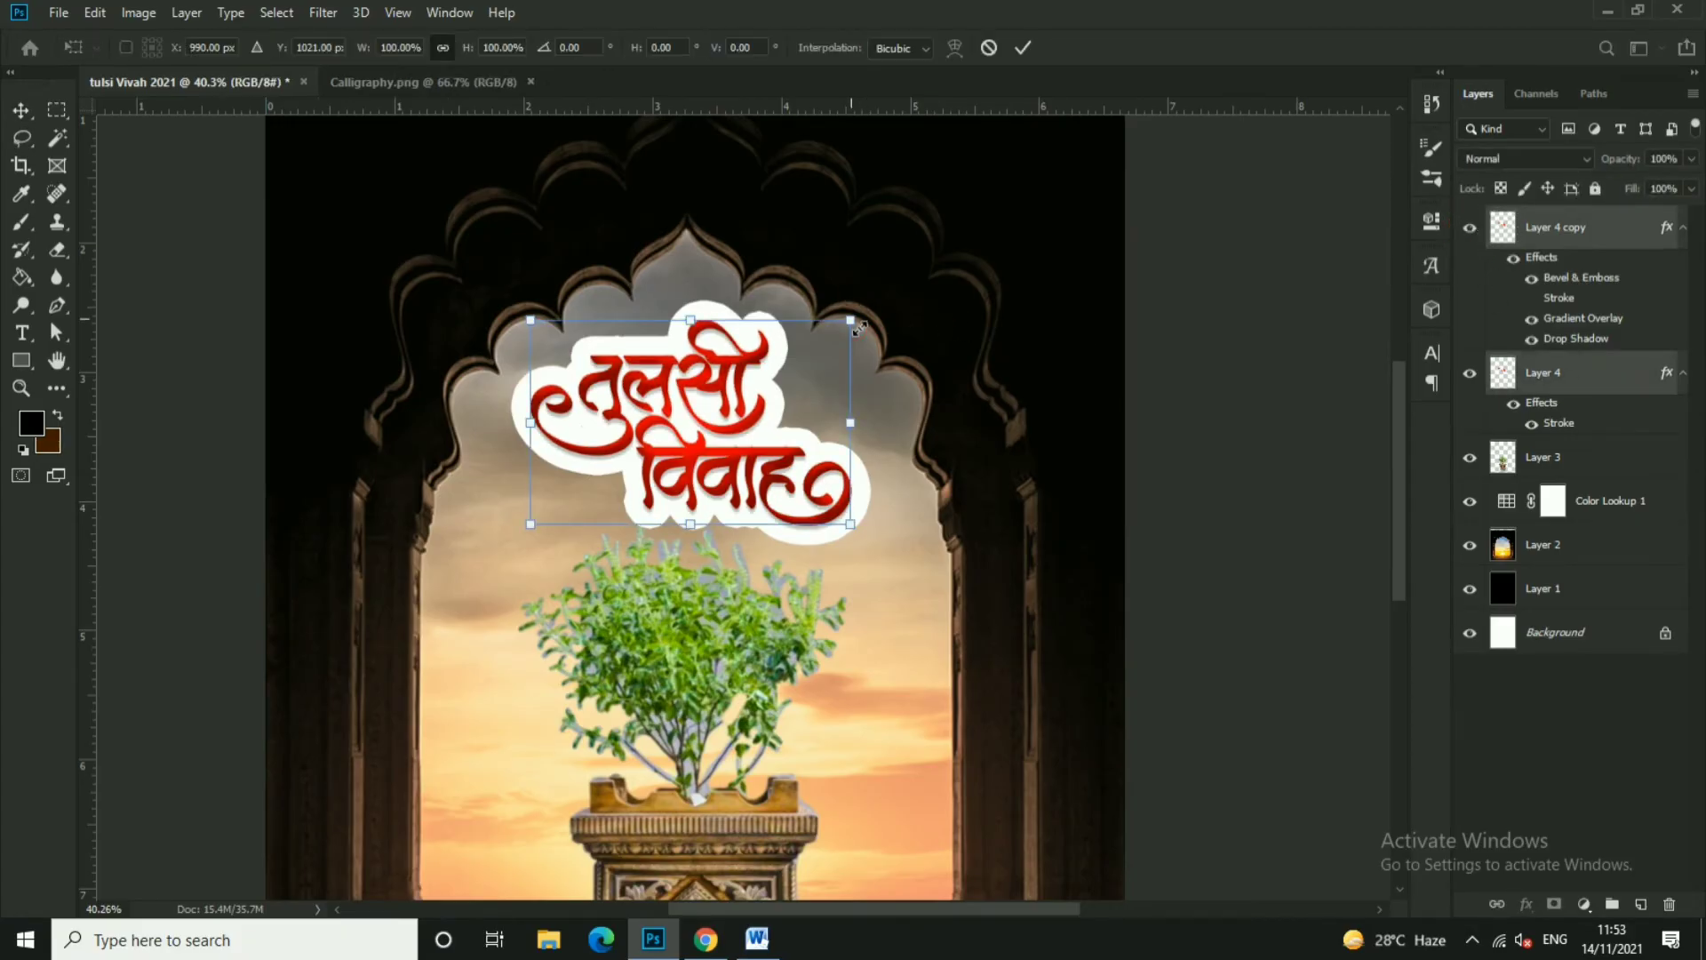
drag(850, 320, 842, 325)
click(1023, 48)
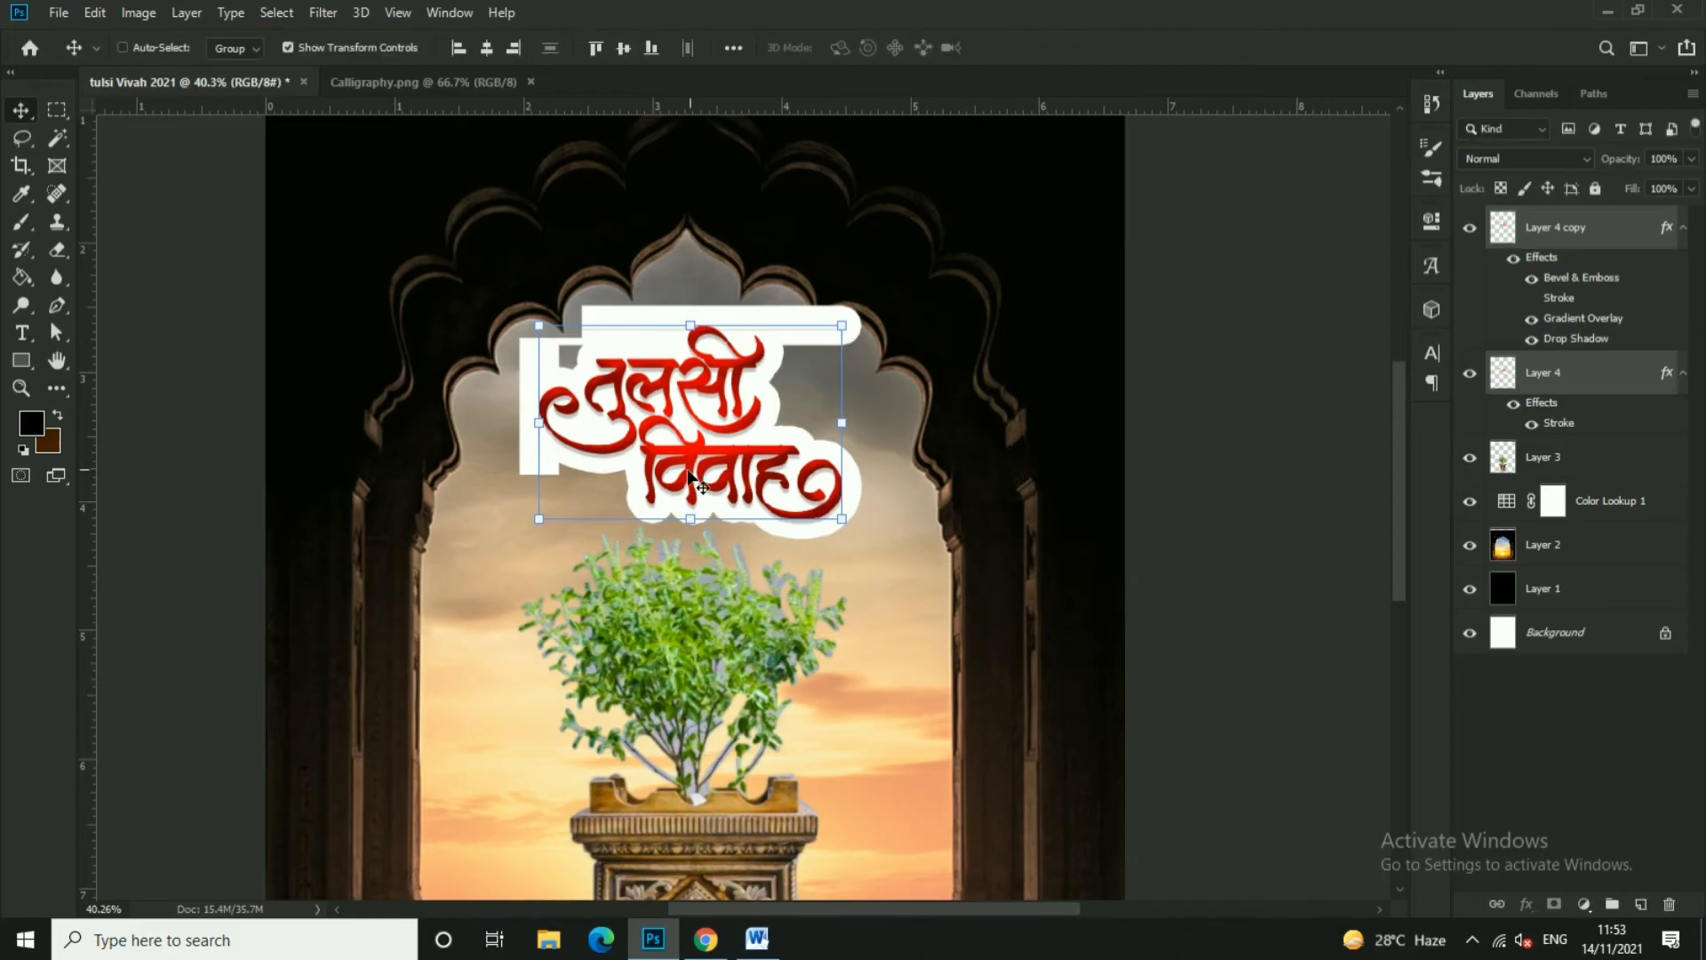
key(ctrl+0)
click(802, 354)
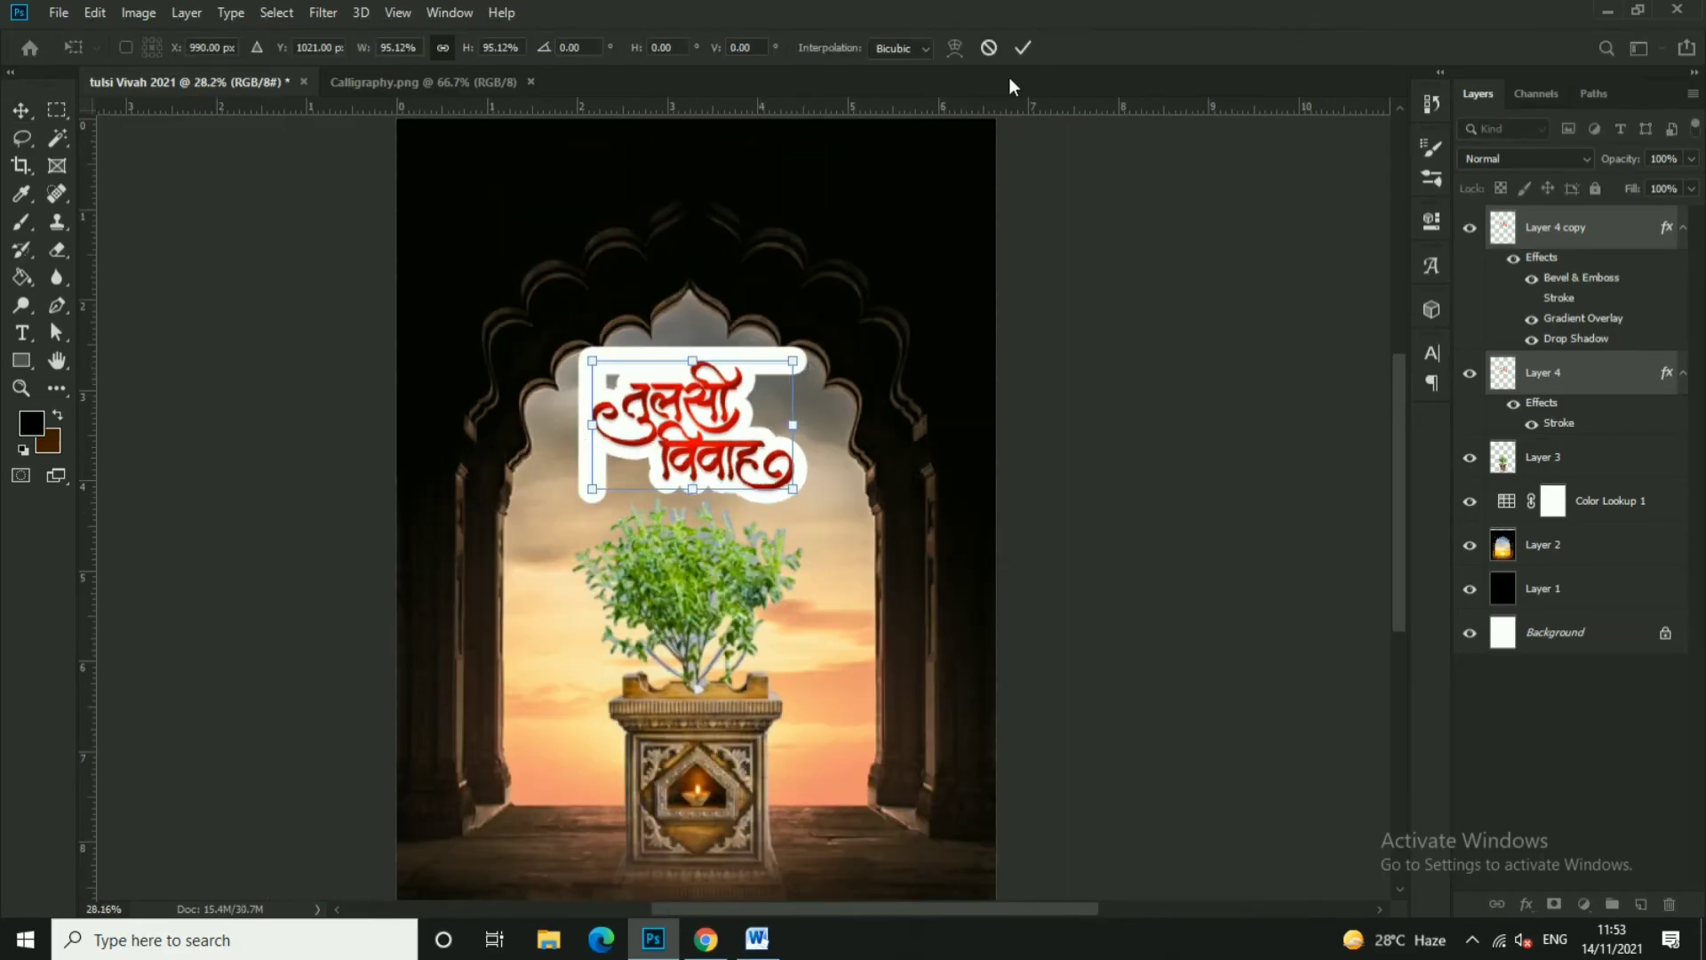
click(1023, 48)
- Shrink the tulsi plant to about 94% and nudge it slightly downward
click(123, 47)
click(718, 625)
scroll(718, 624, down, 1)
key(ctrl+t)
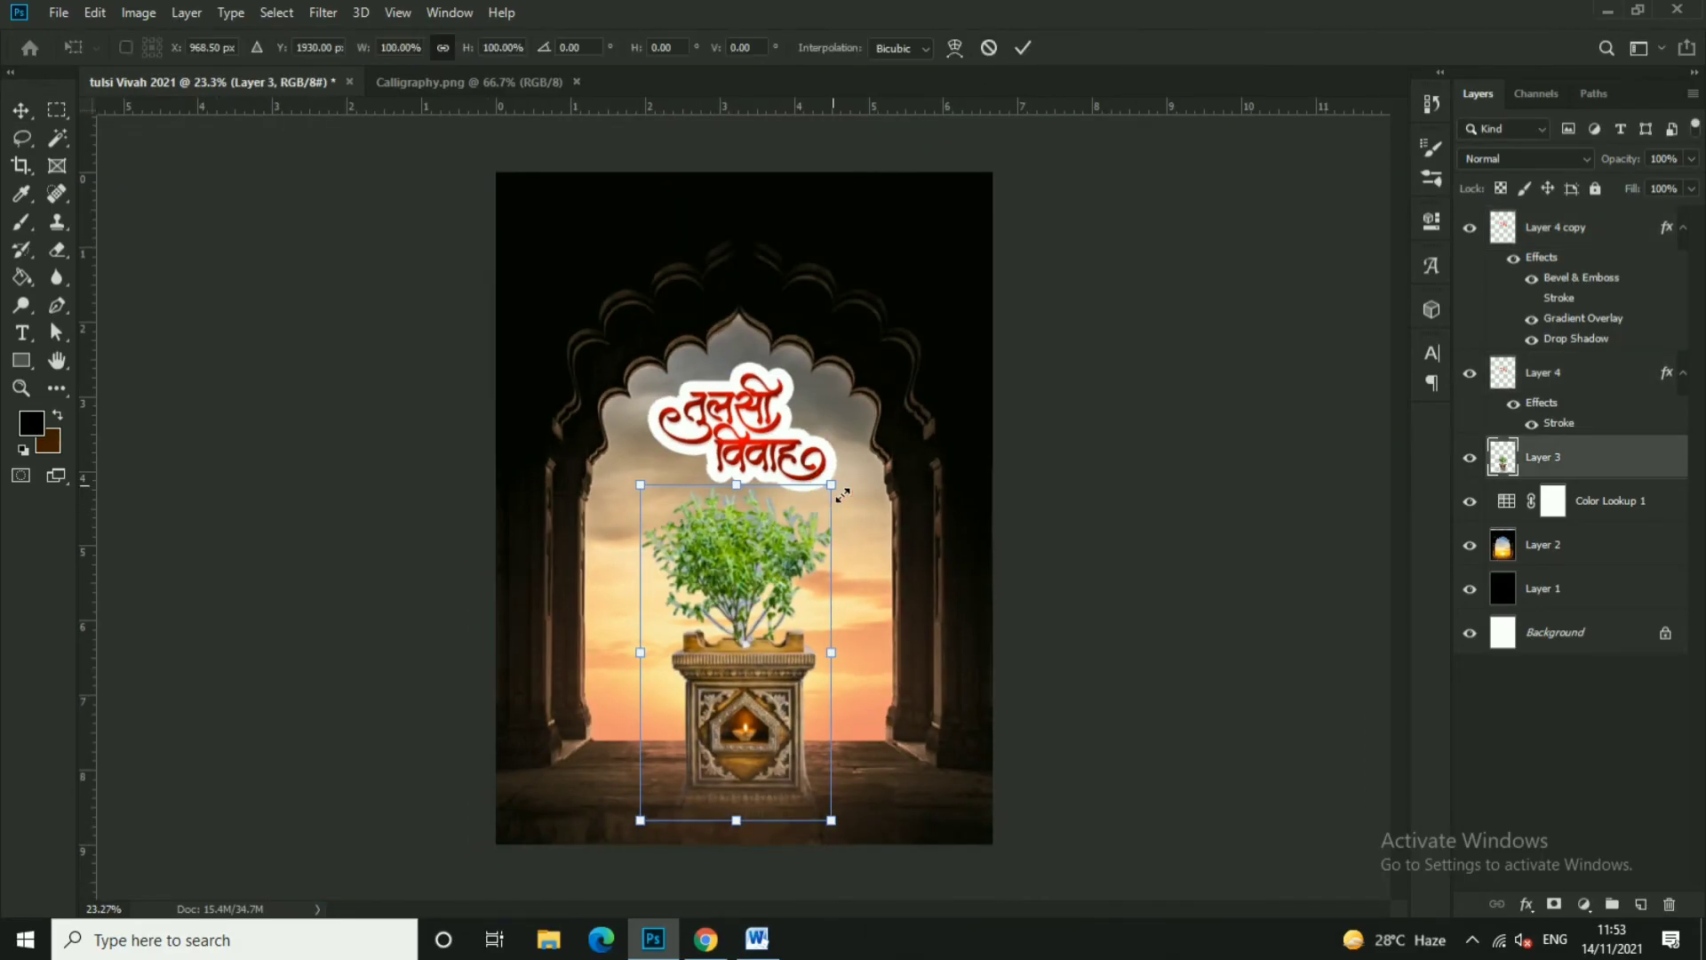
drag(831, 483, 827, 543)
key(Return)
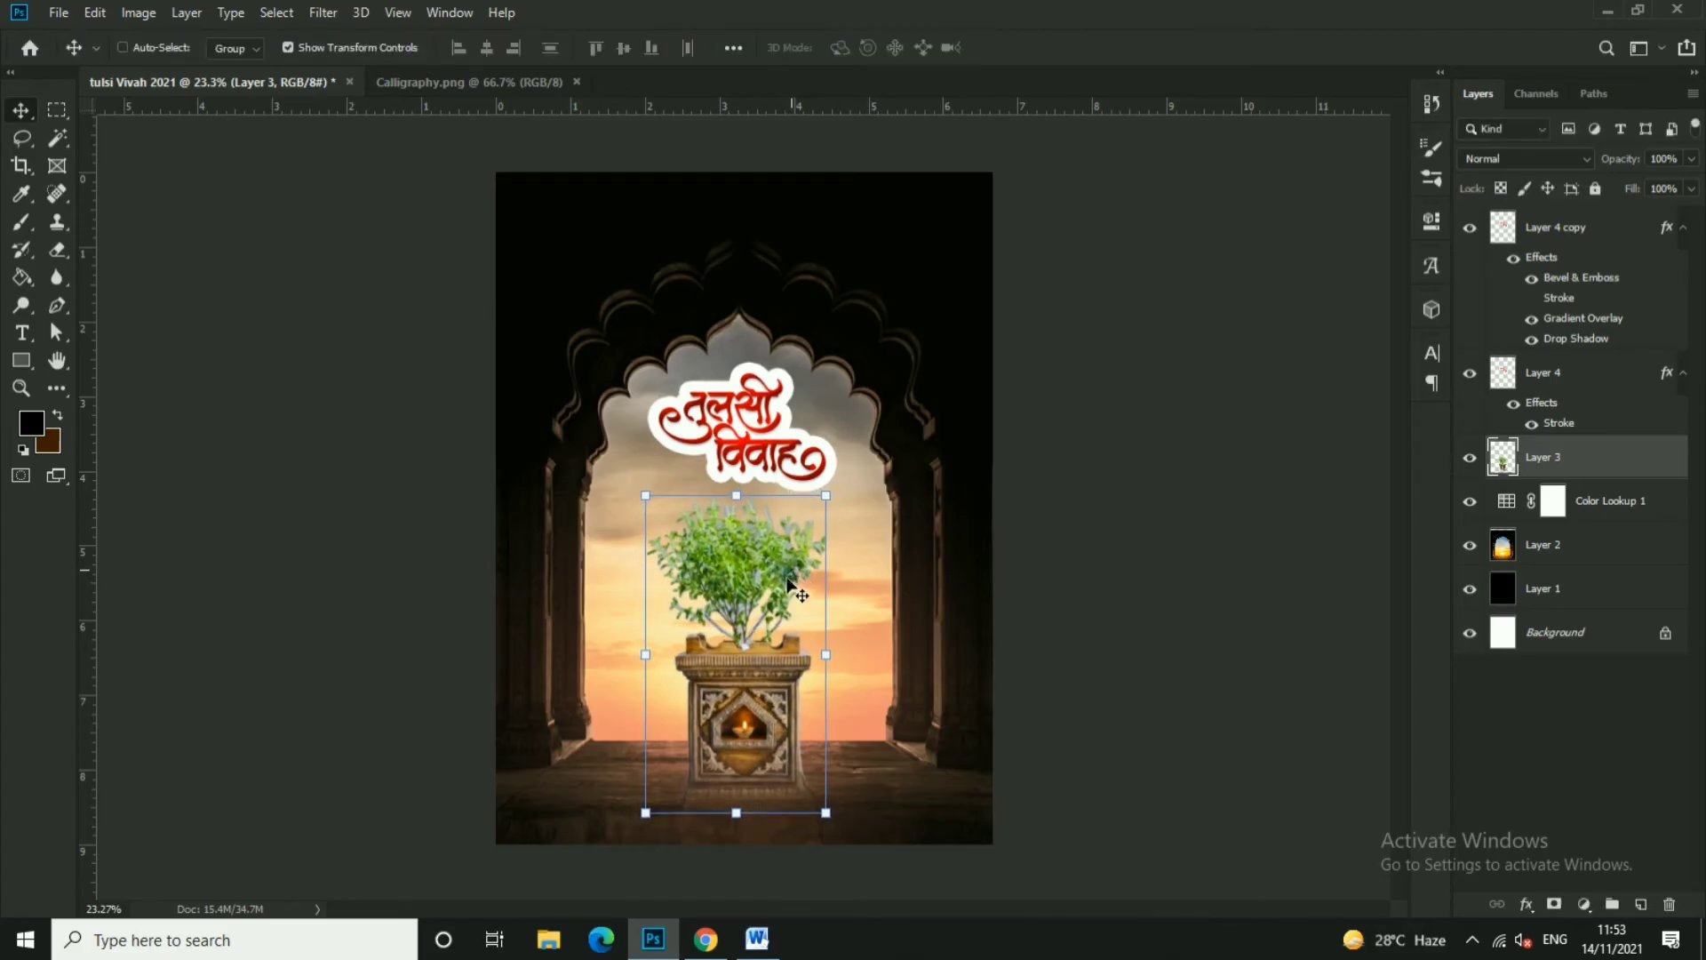
drag(746, 587, 746, 593)
- Enlarge both title layers together to about 105%
click(753, 434)
scroll(754, 435, up, 1)
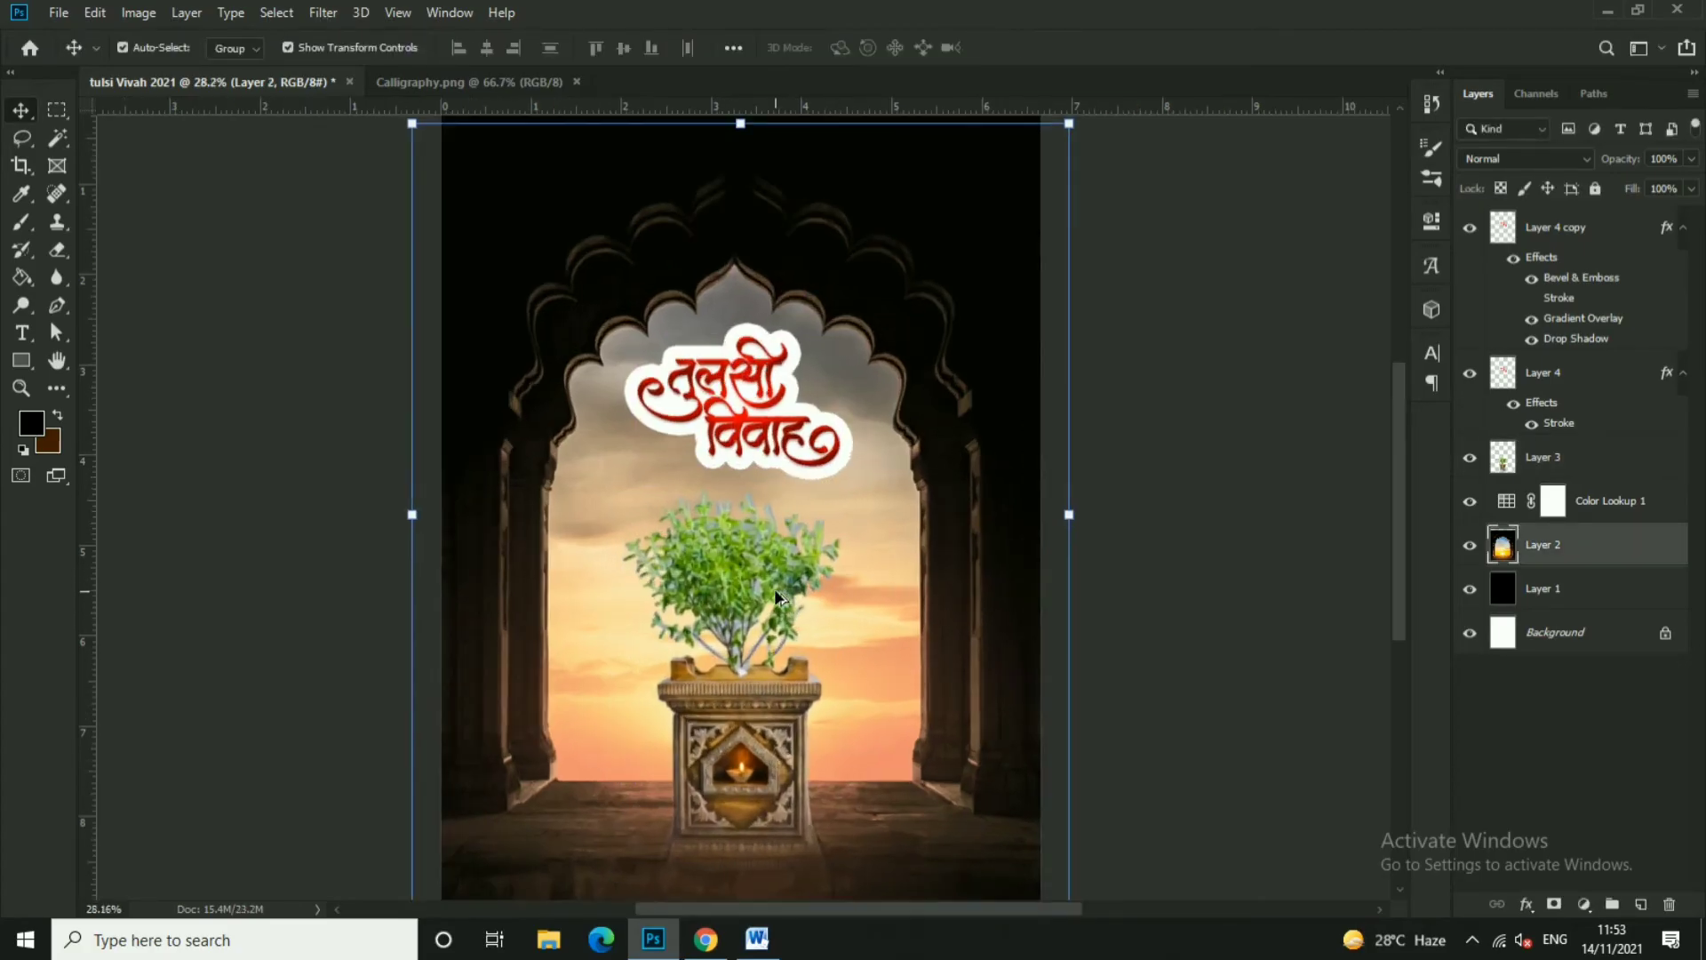
click(738, 578)
click(768, 368)
right_click(769, 369)
shift+click(805, 398)
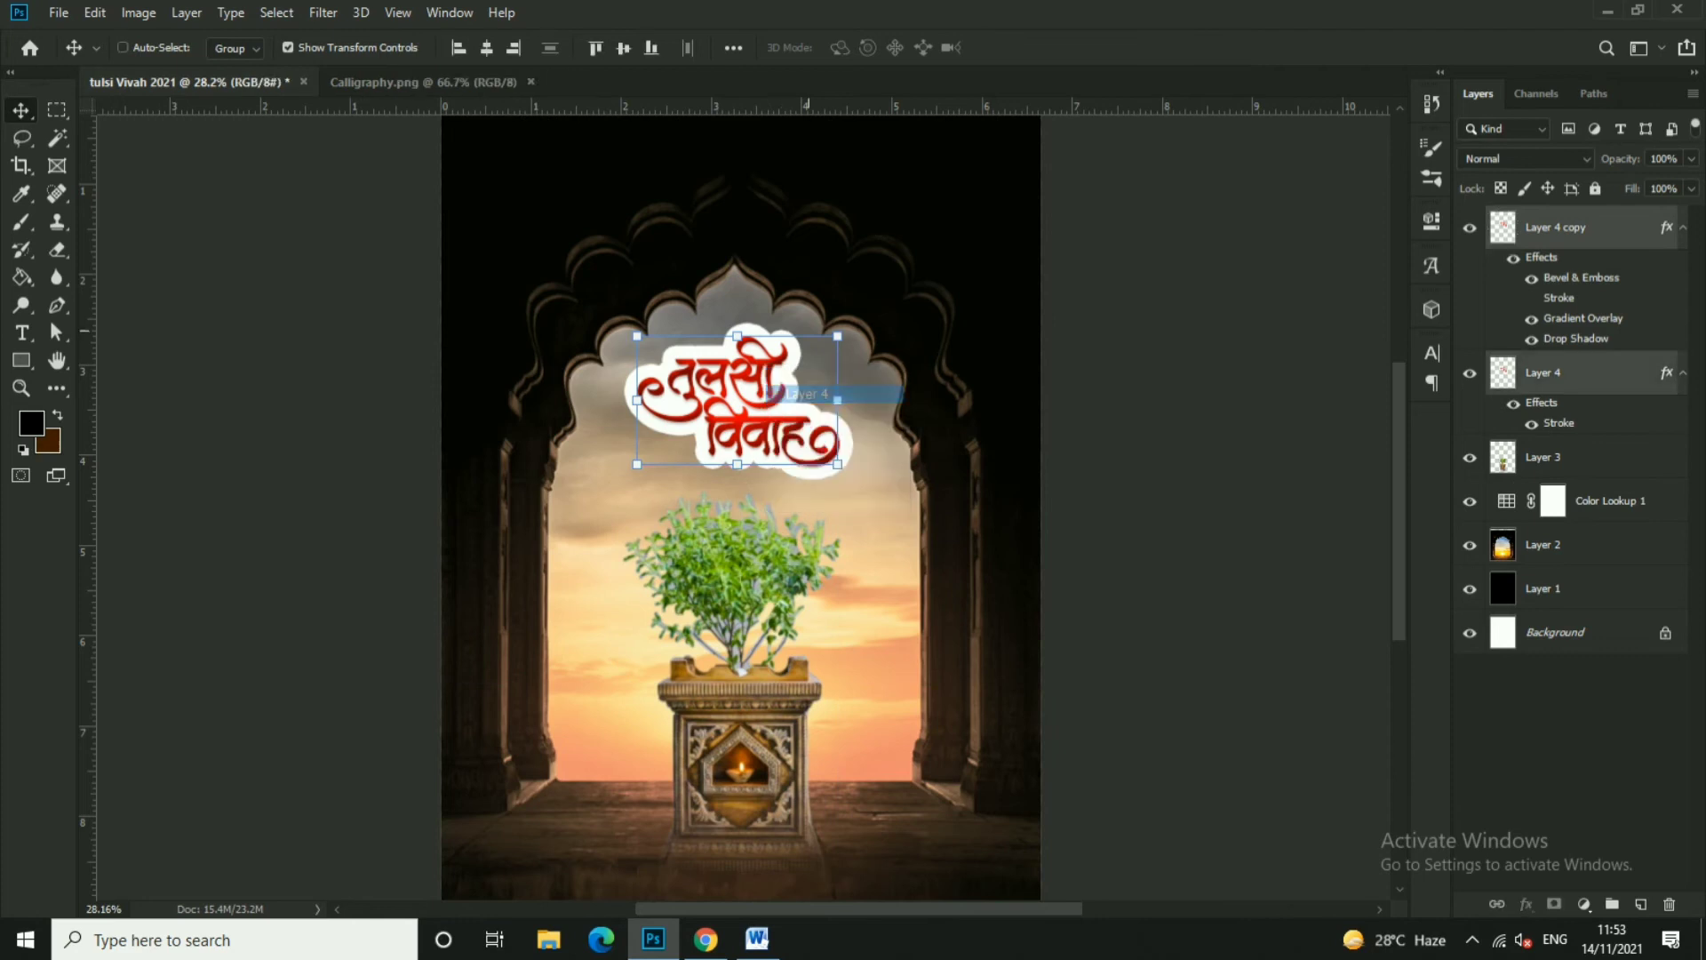
key(ctrl+t)
drag(839, 337, 849, 345)
key(Return)
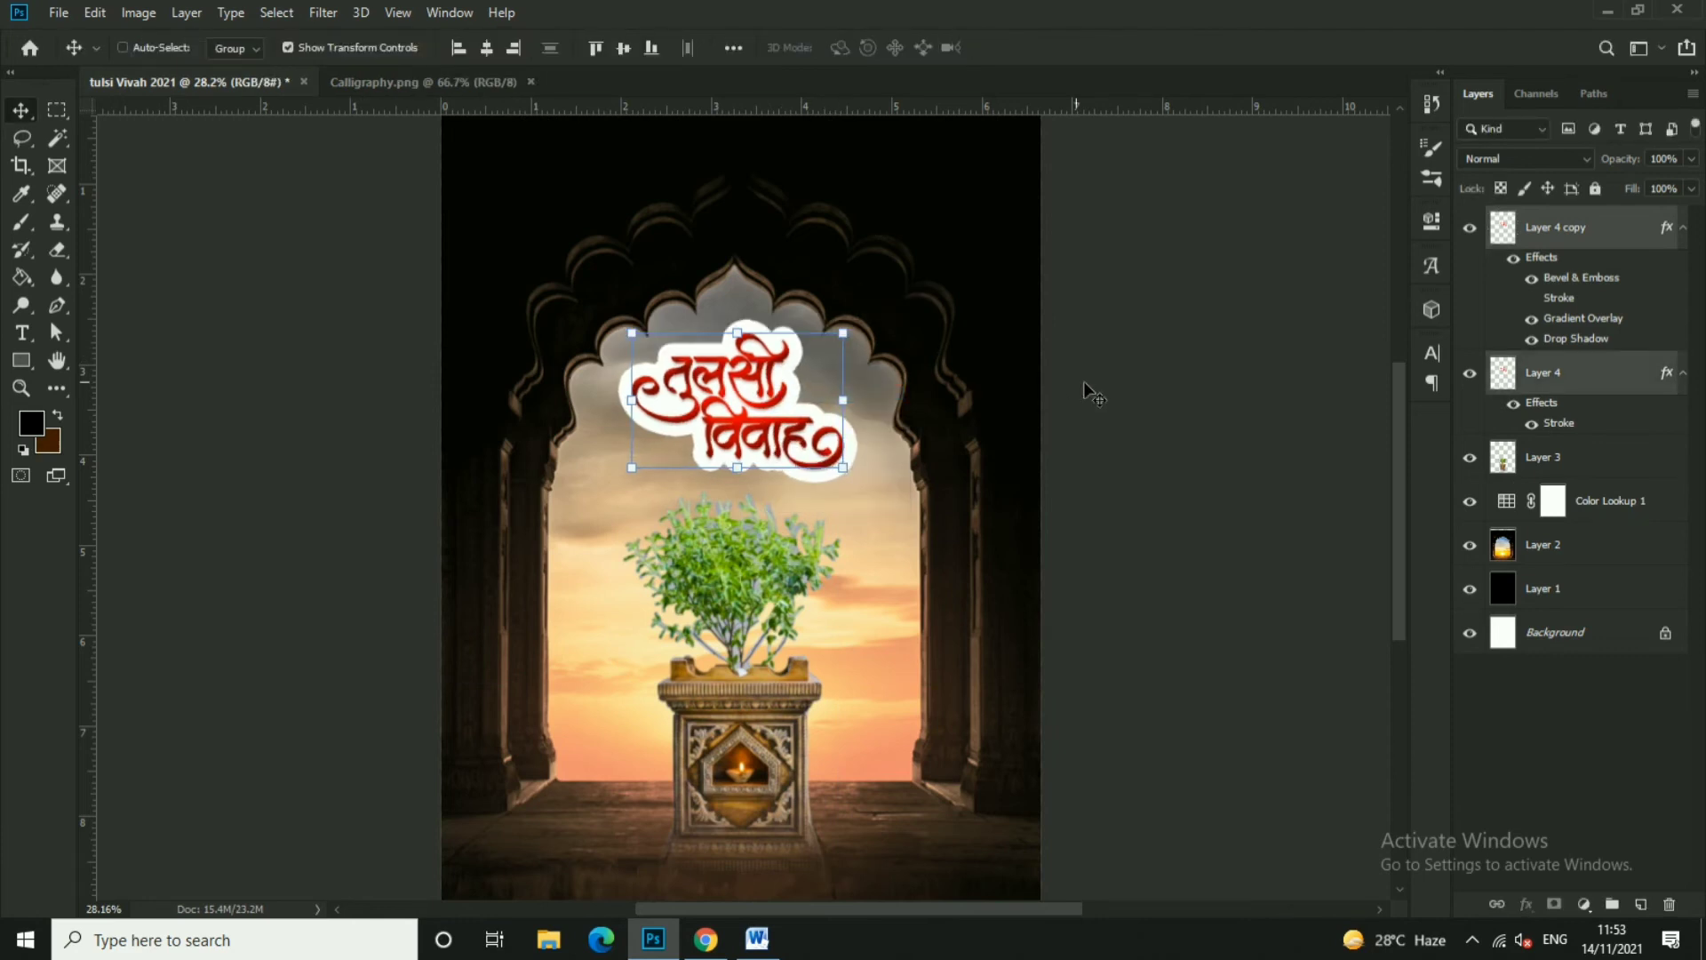
ctrl+click(1099, 393)
- Close the Calligraphy image and bring up the File > Open window
ctrl+click(698, 644)
click(1230, 525)
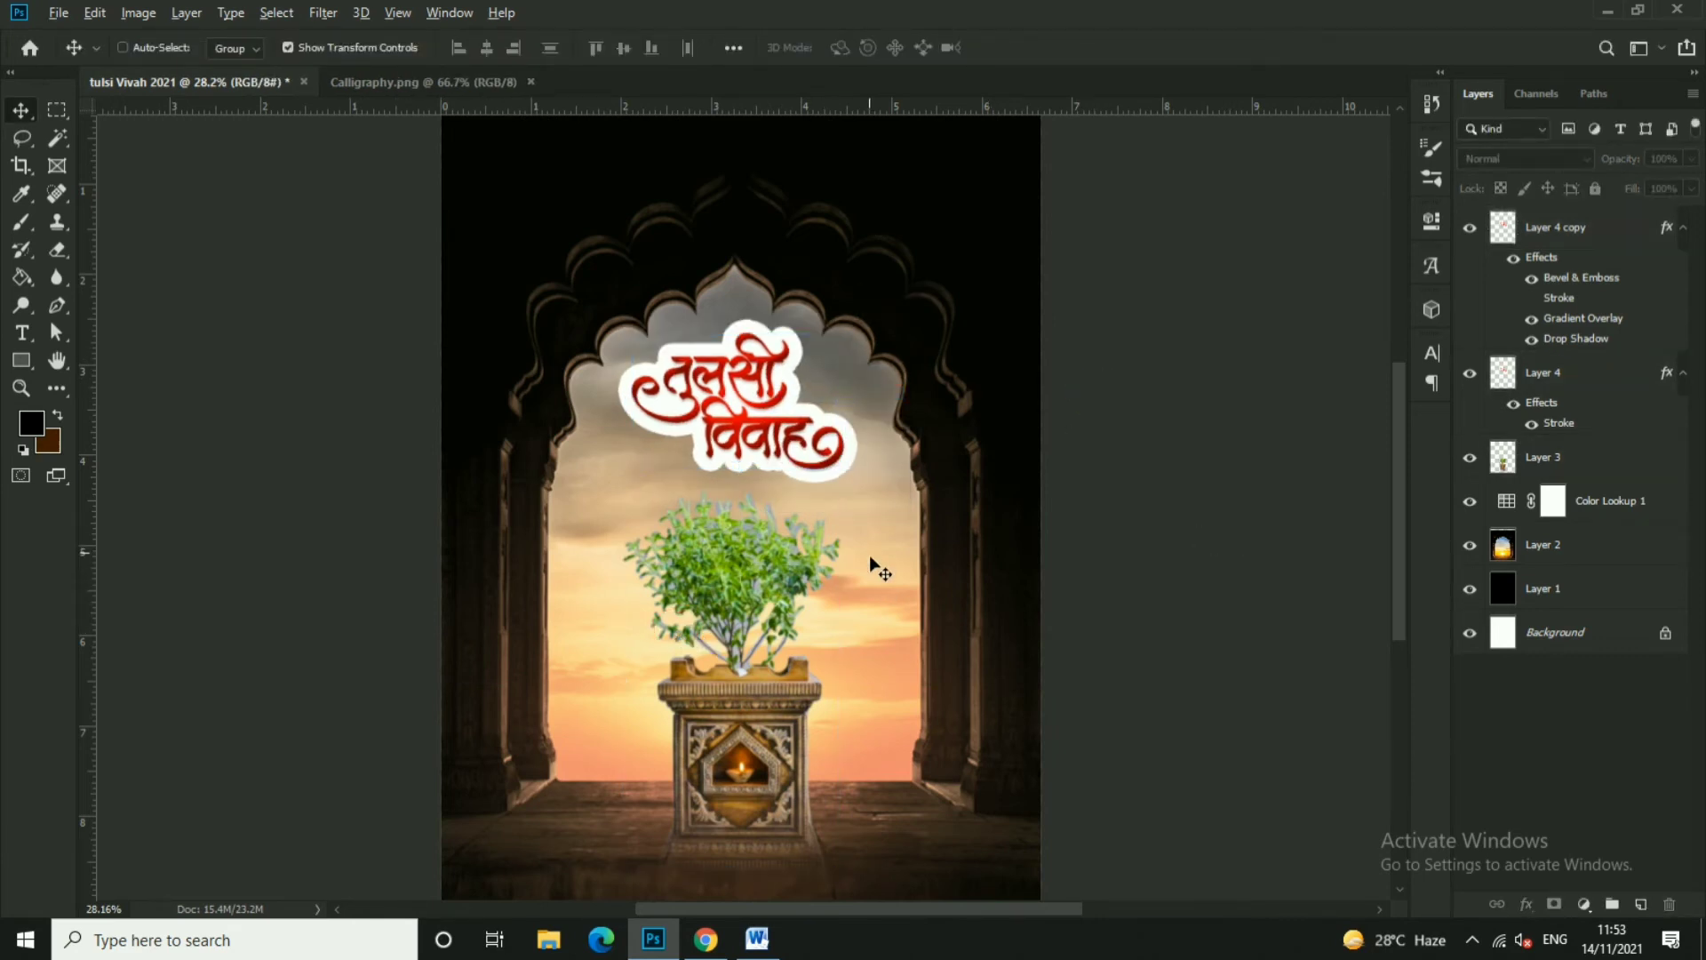
scroll(876, 578, down, 1)
ctrl+click(684, 490)
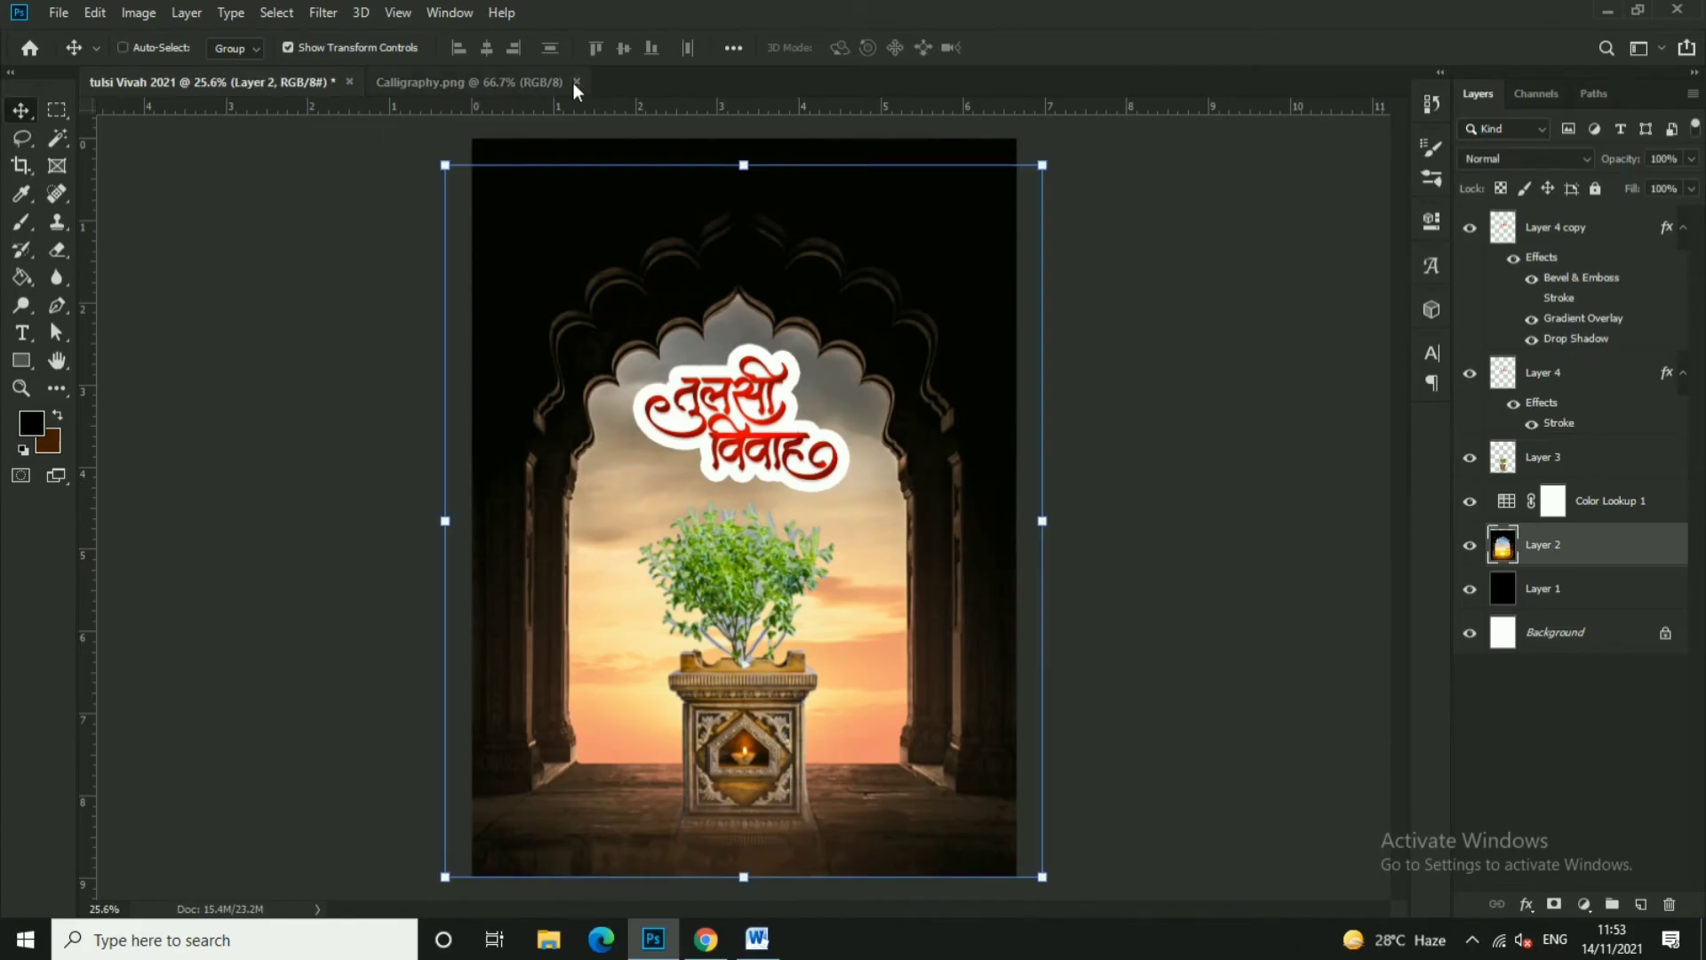
click(576, 82)
click(59, 12)
click(71, 52)
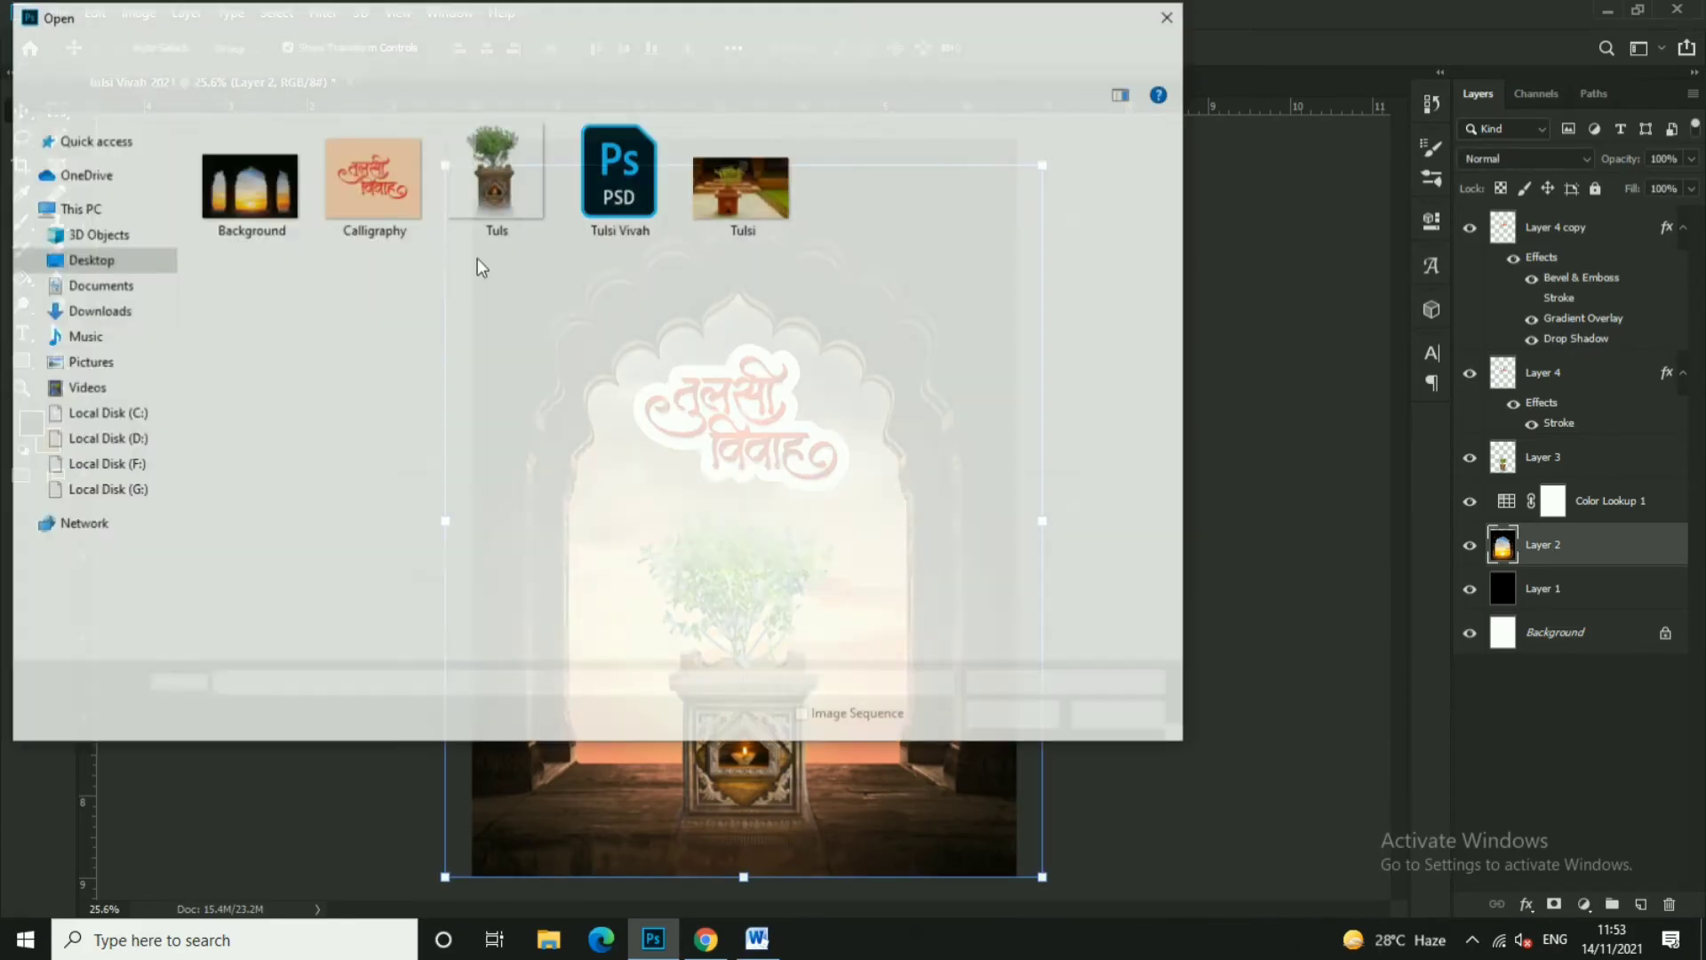
- Open the dfd.jpg glow image from F:\BANNER\SUTRA GRAPHICS\DESIGNS\lence
click(484, 222)
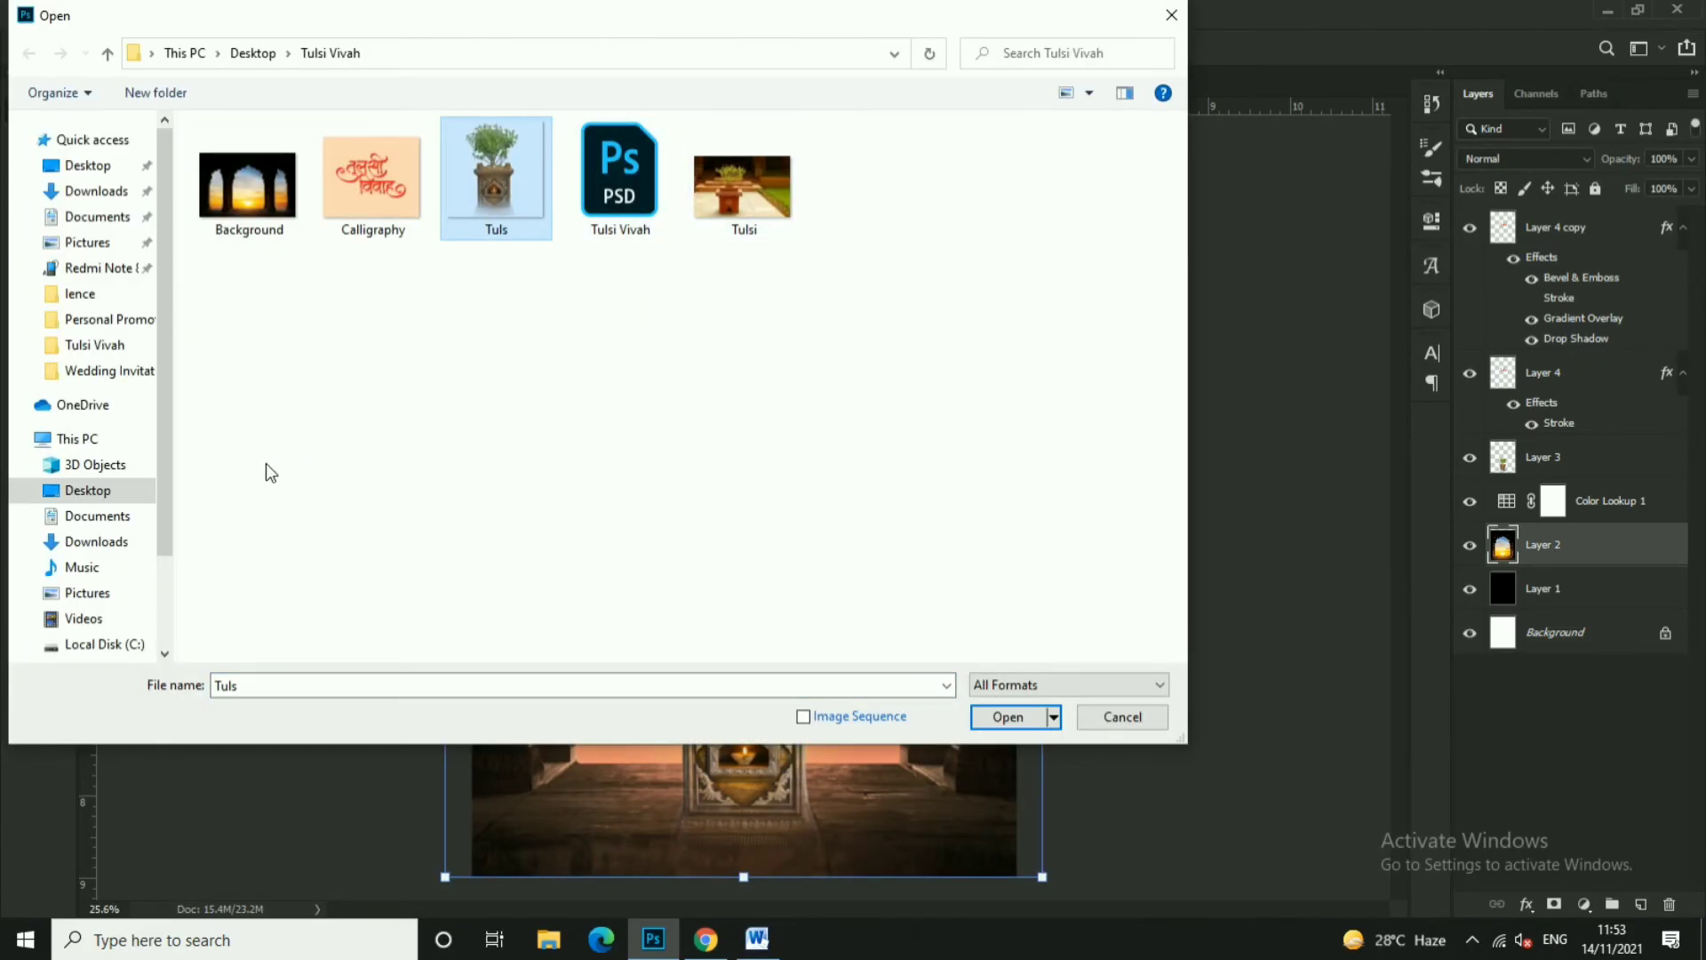
scroll(89, 533, down, 2)
click(98, 576)
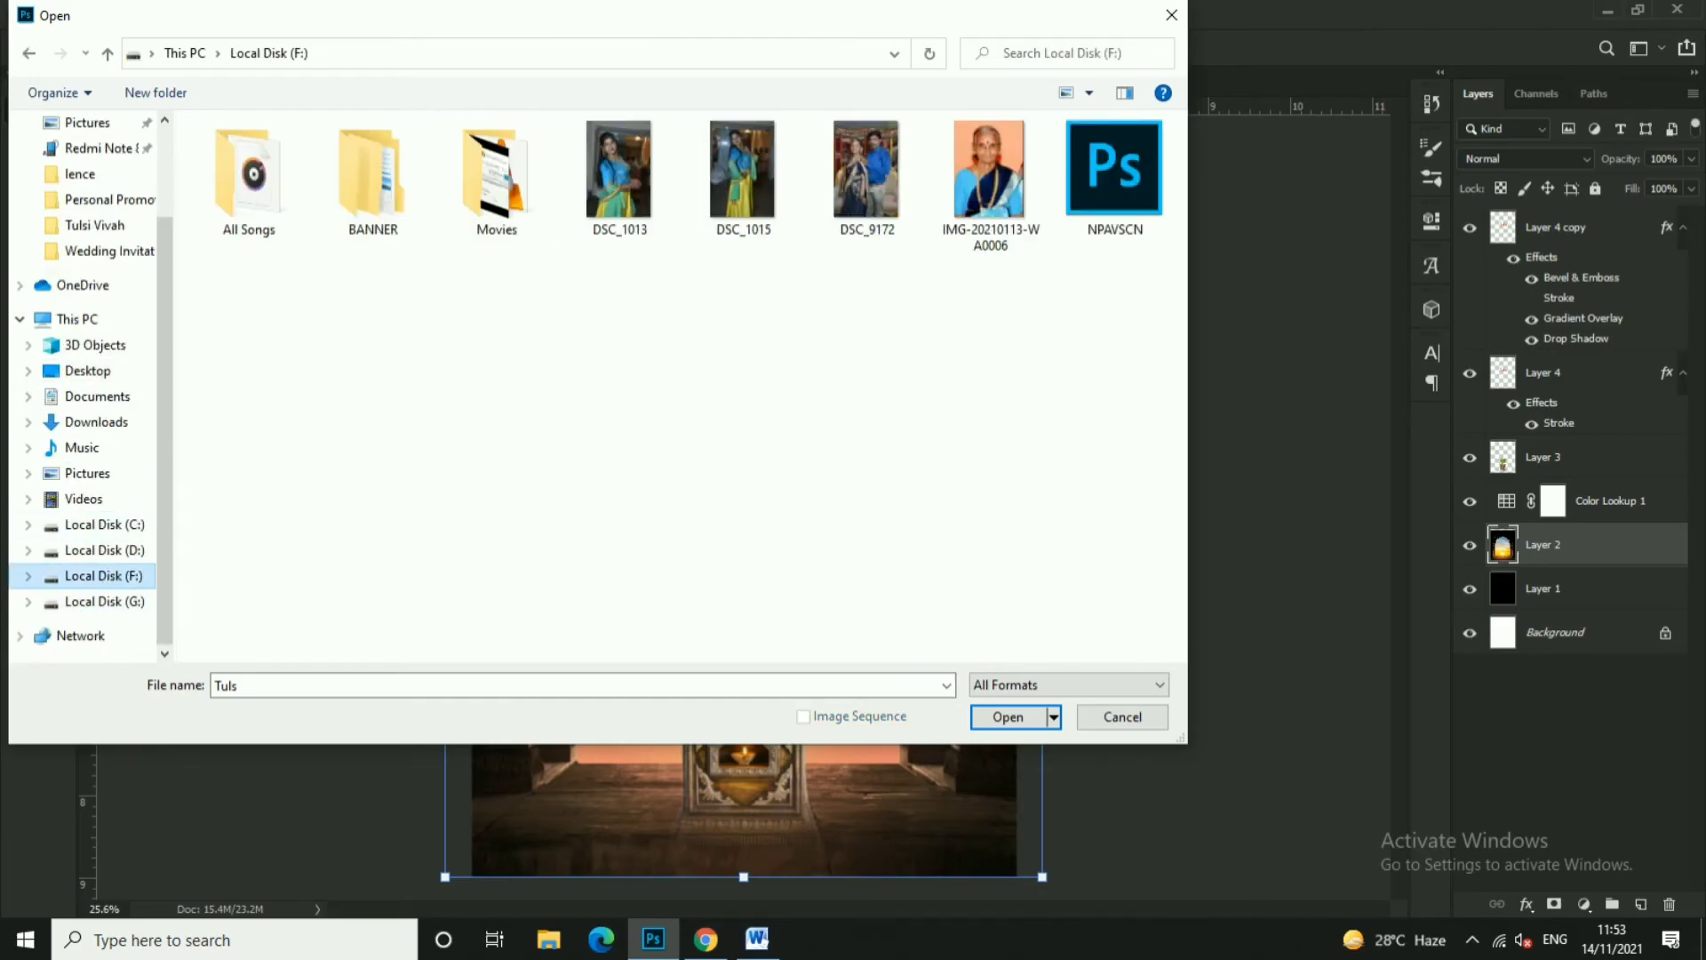
double_click(377, 182)
double_click(619, 173)
click(853, 178)
key(Return)
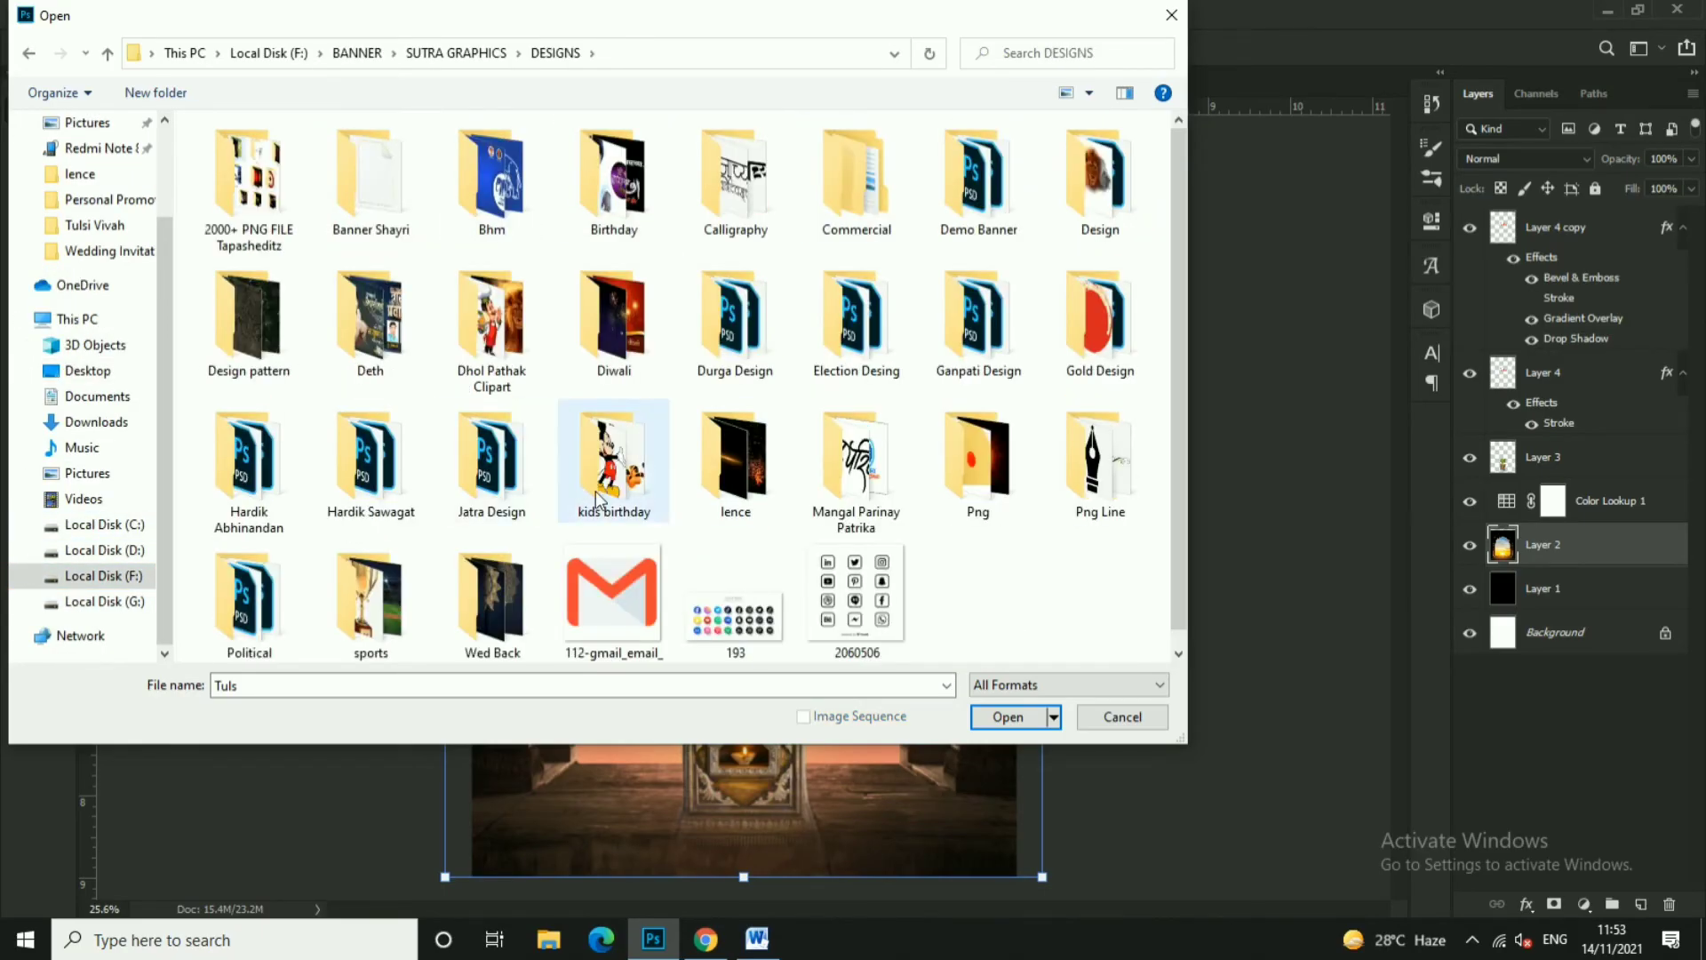
key(l)
key(Return)
click(238, 187)
key(ctrl+Tab)
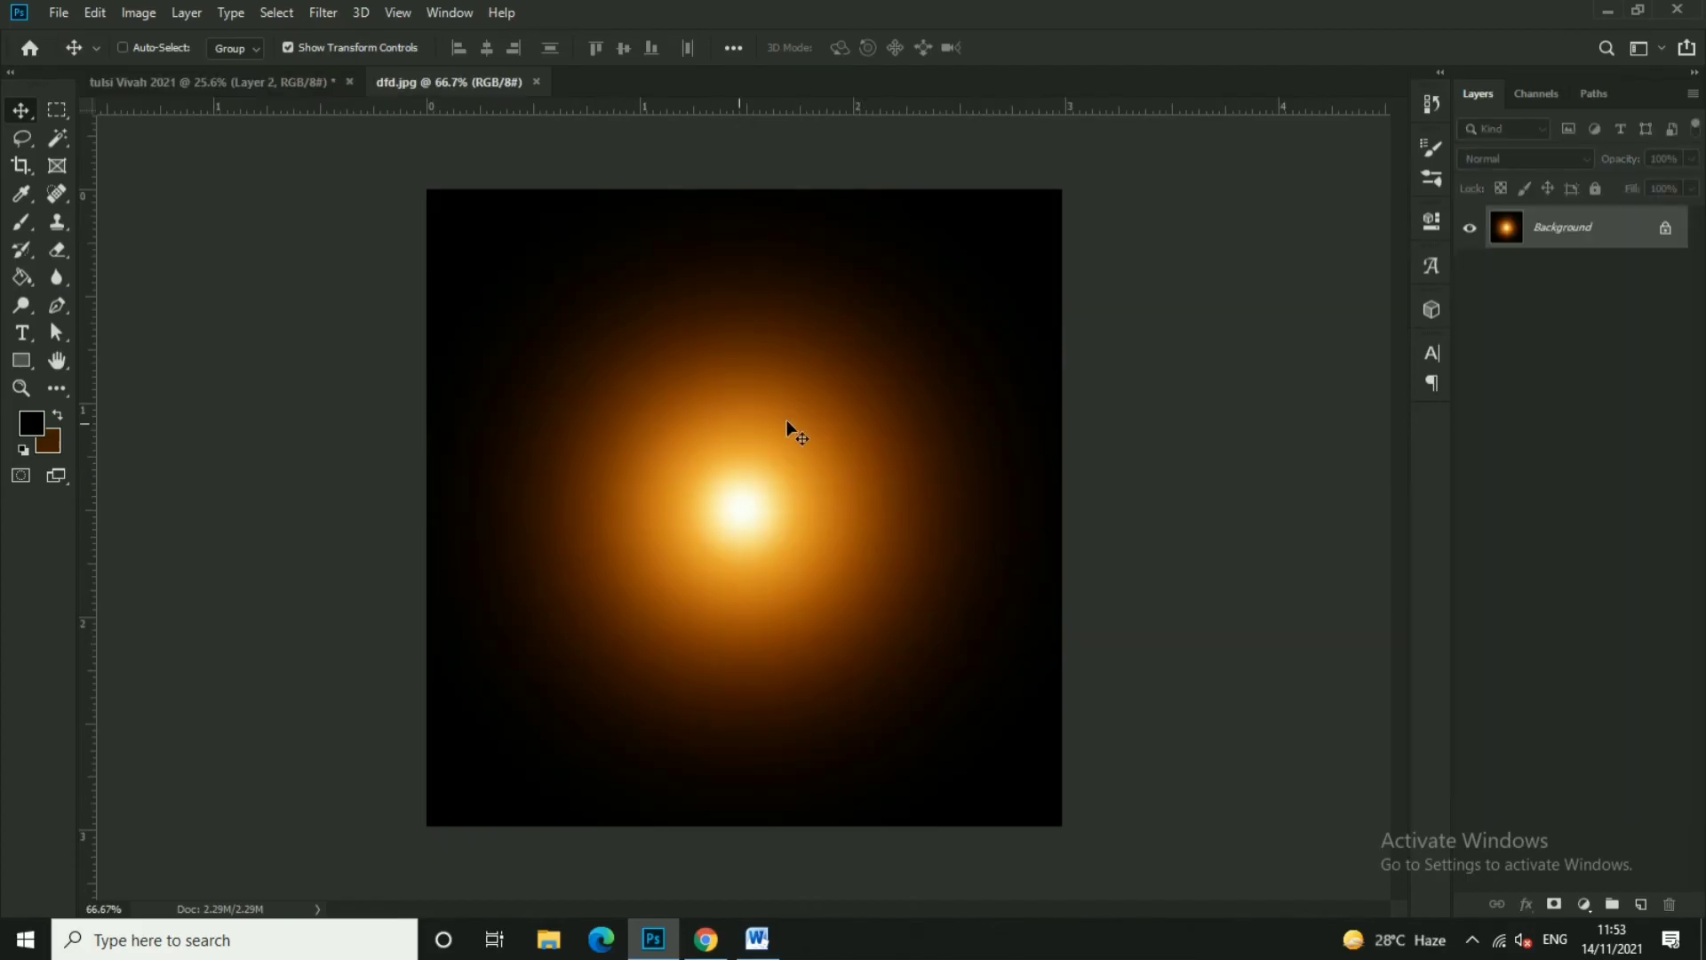
- Bring the dfd glow into the poster as a Screen-blended layer and position it
drag(789, 430, 873, 649)
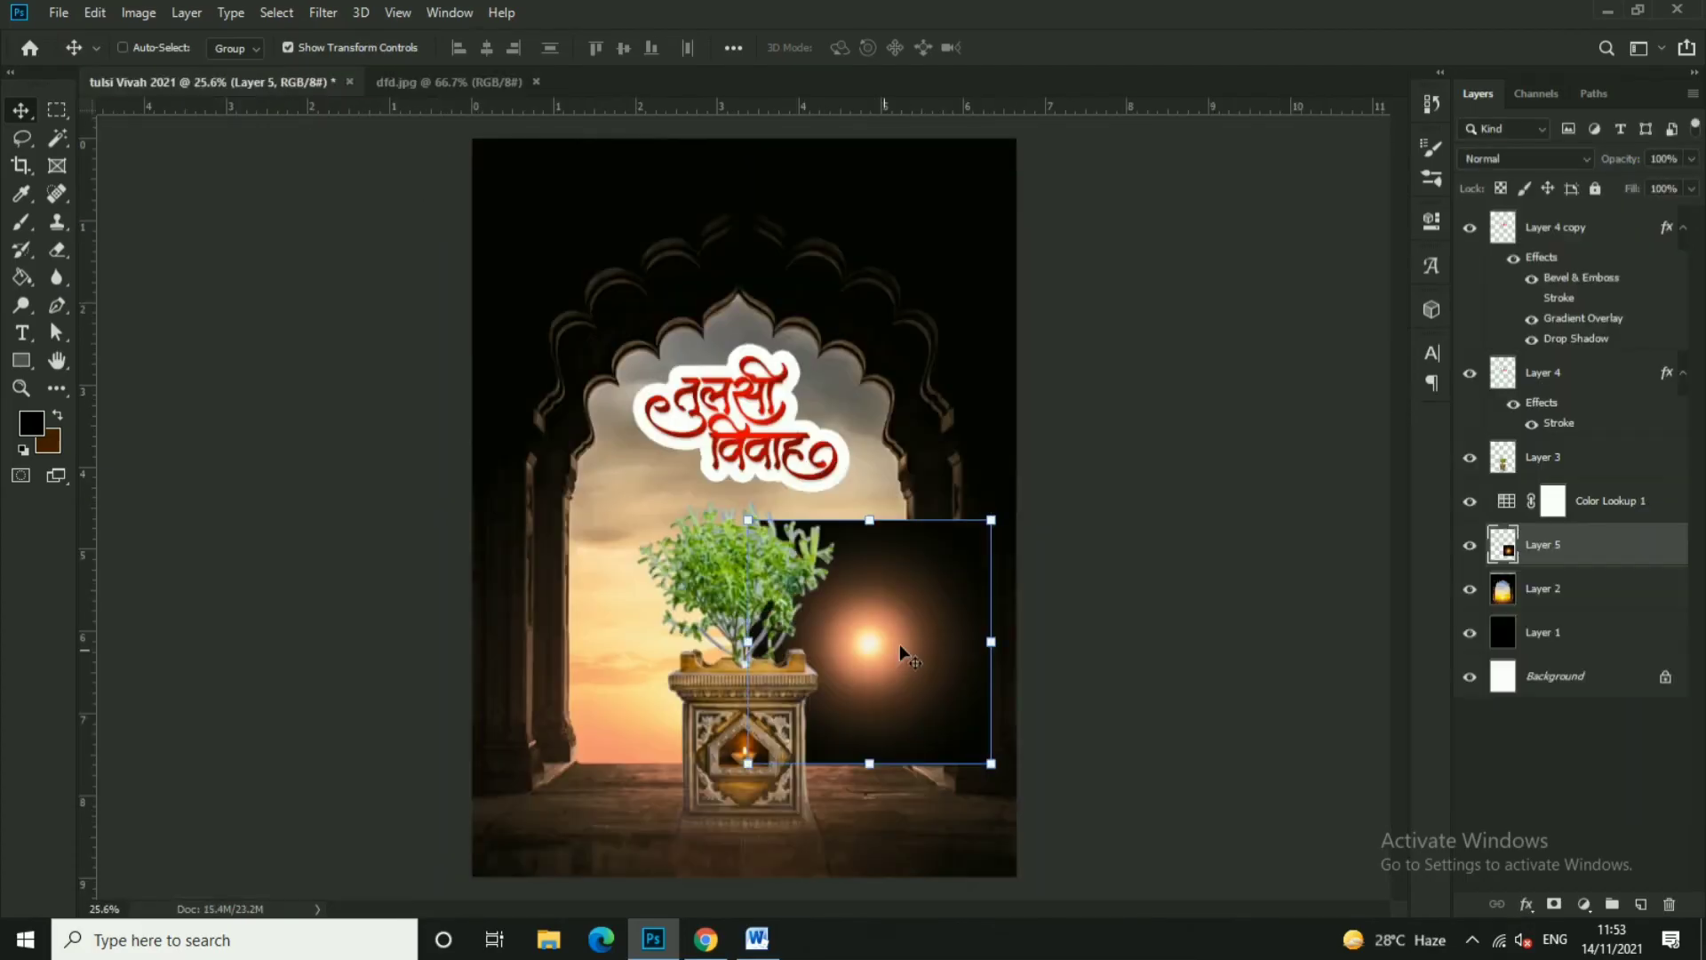
click(1524, 158)
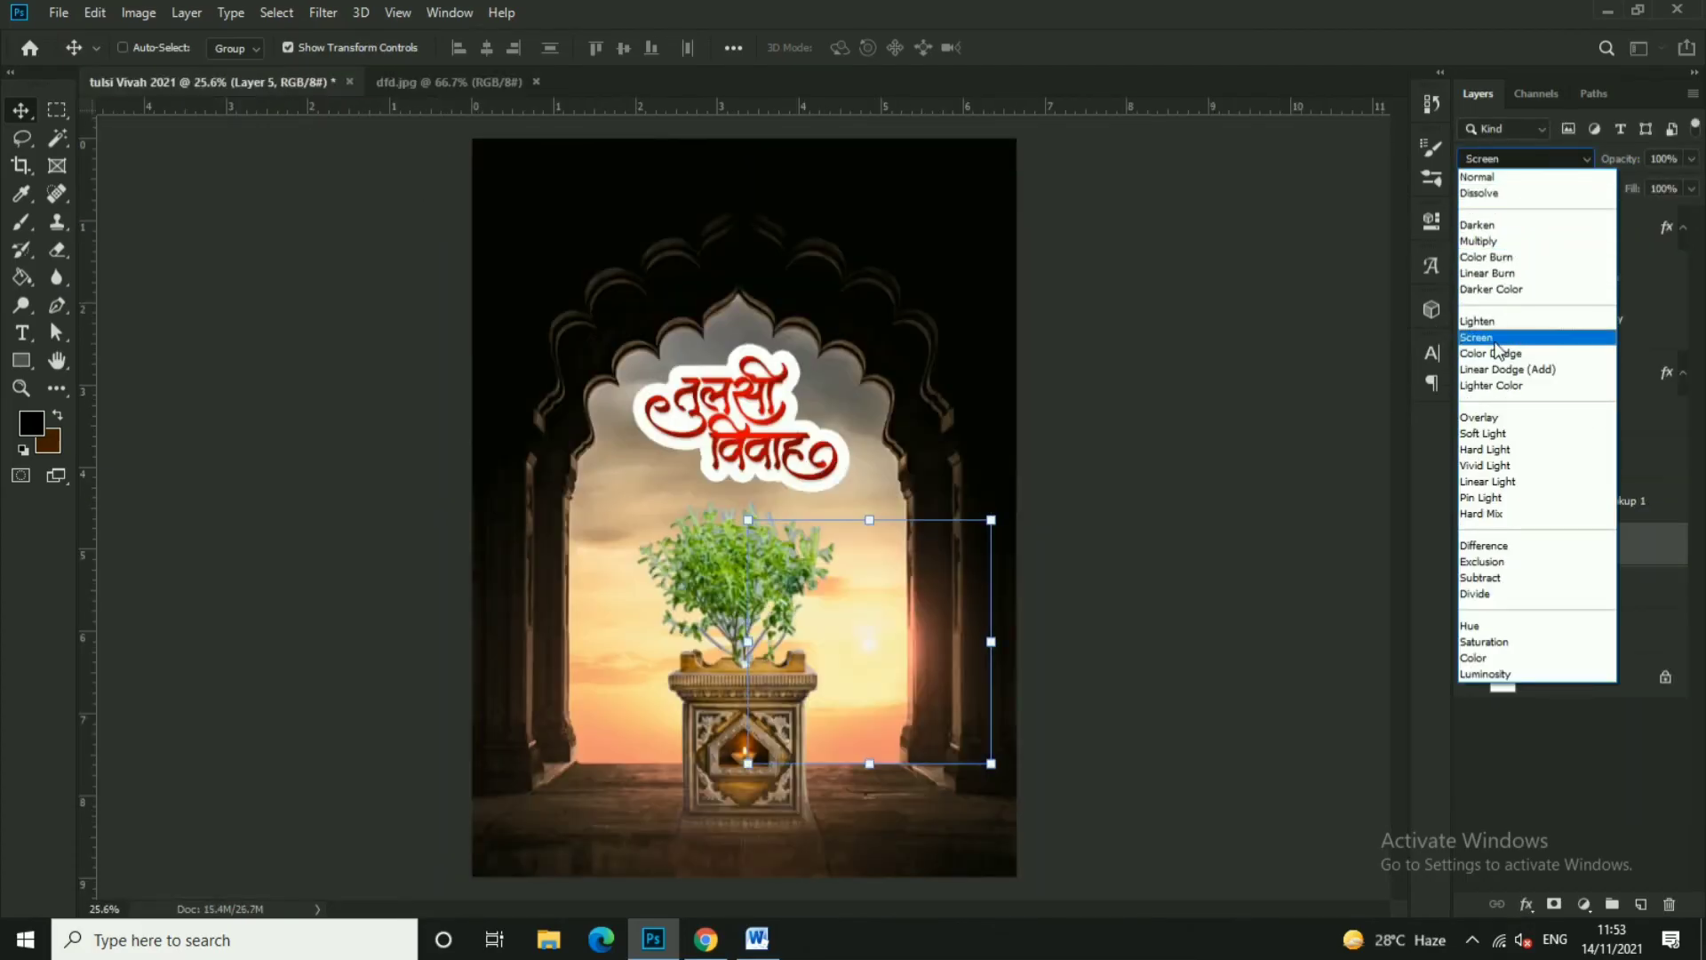
click(1520, 333)
drag(902, 630, 851, 608)
- Raise Layer 5 to just below Layer 4, then select Layer 2
drag(1680, 560, 1680, 371)
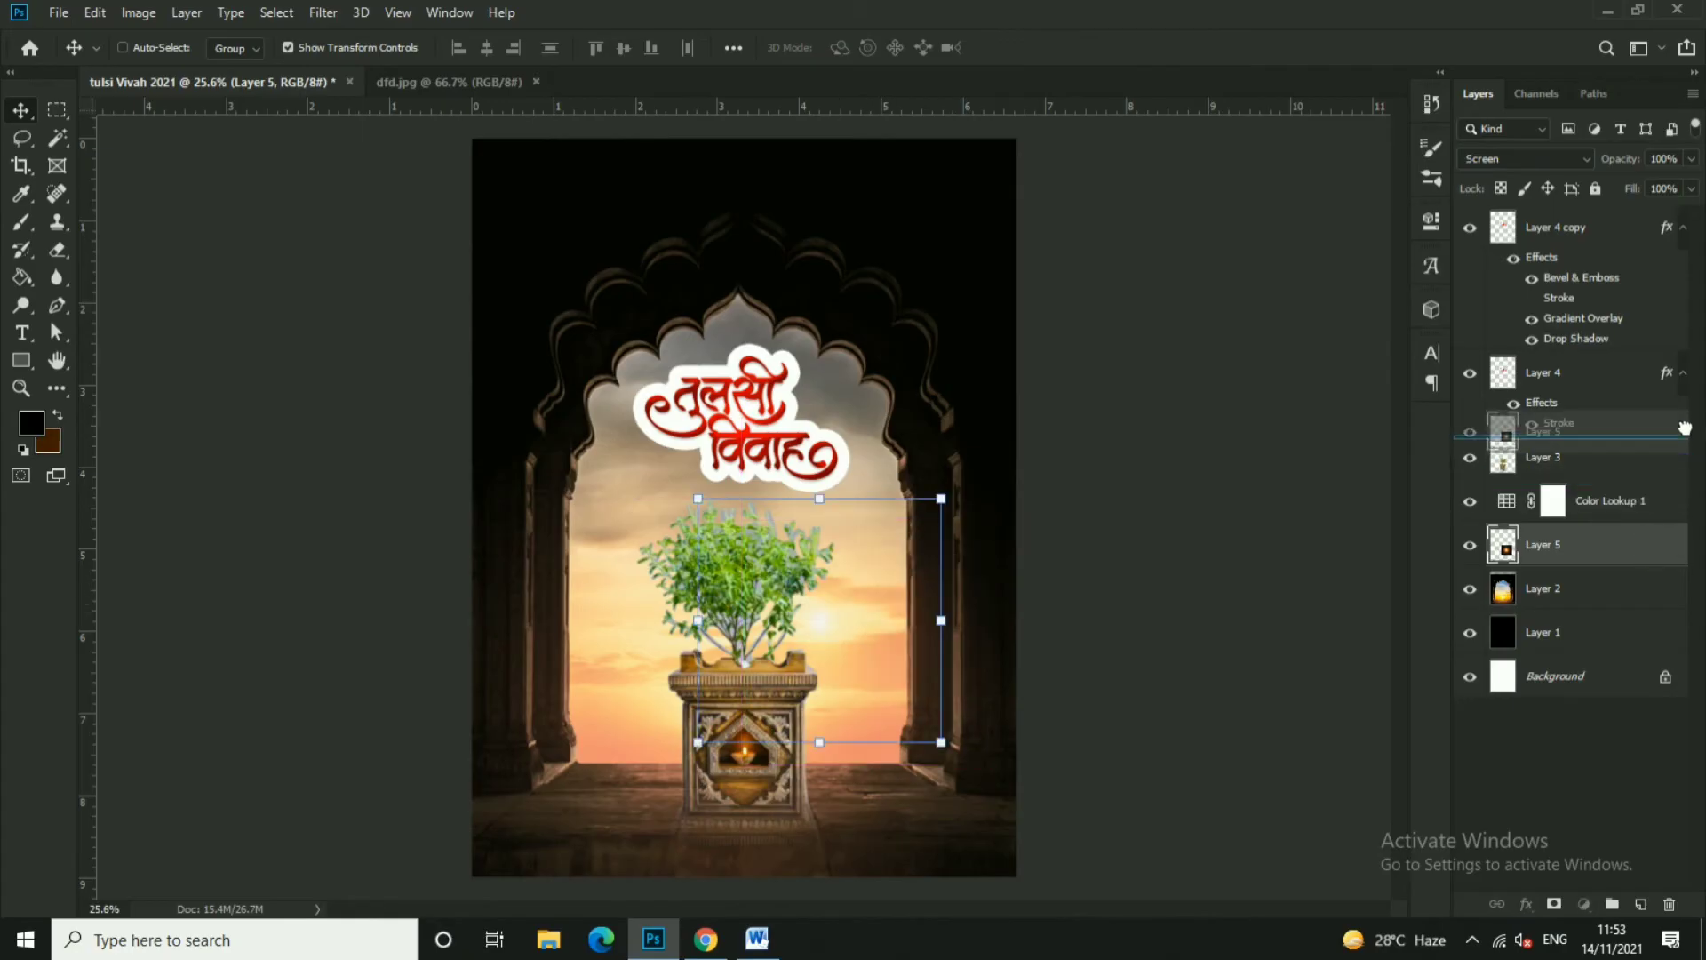
drag(885, 610, 883, 654)
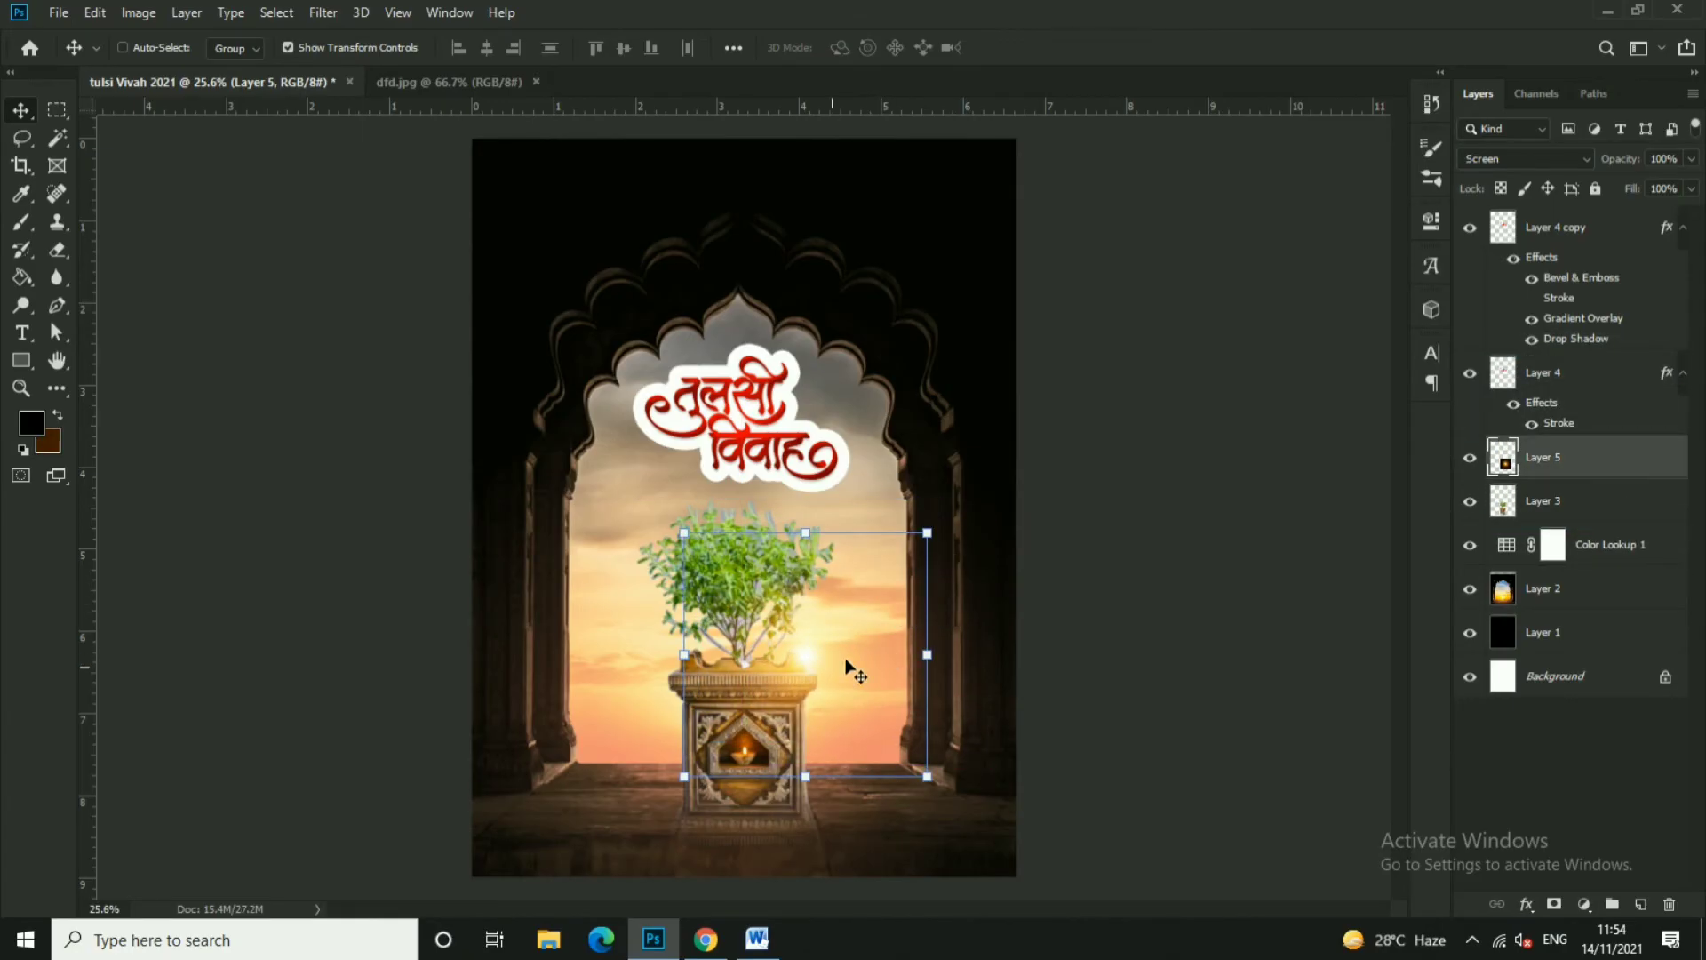
click(929, 536)
key(Escape)
click(1543, 585)
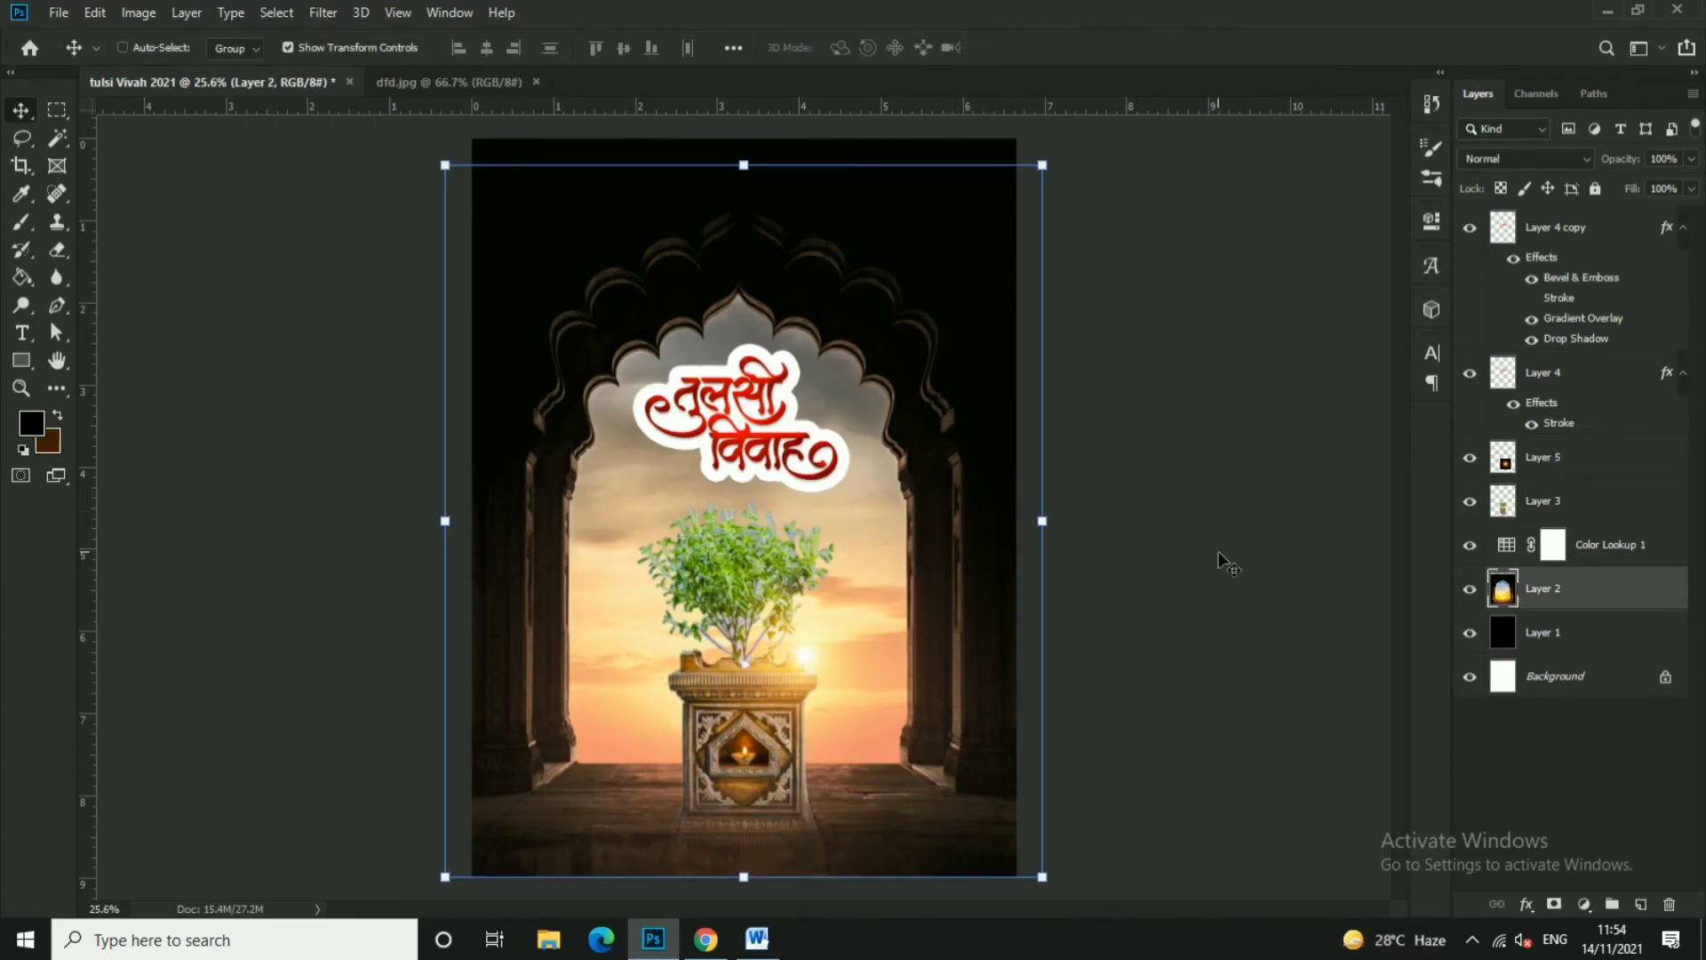
- Close dfd.jpg and open ycoez9xdi.png from the BACKGROUND\Nature folder
click(536, 82)
click(59, 13)
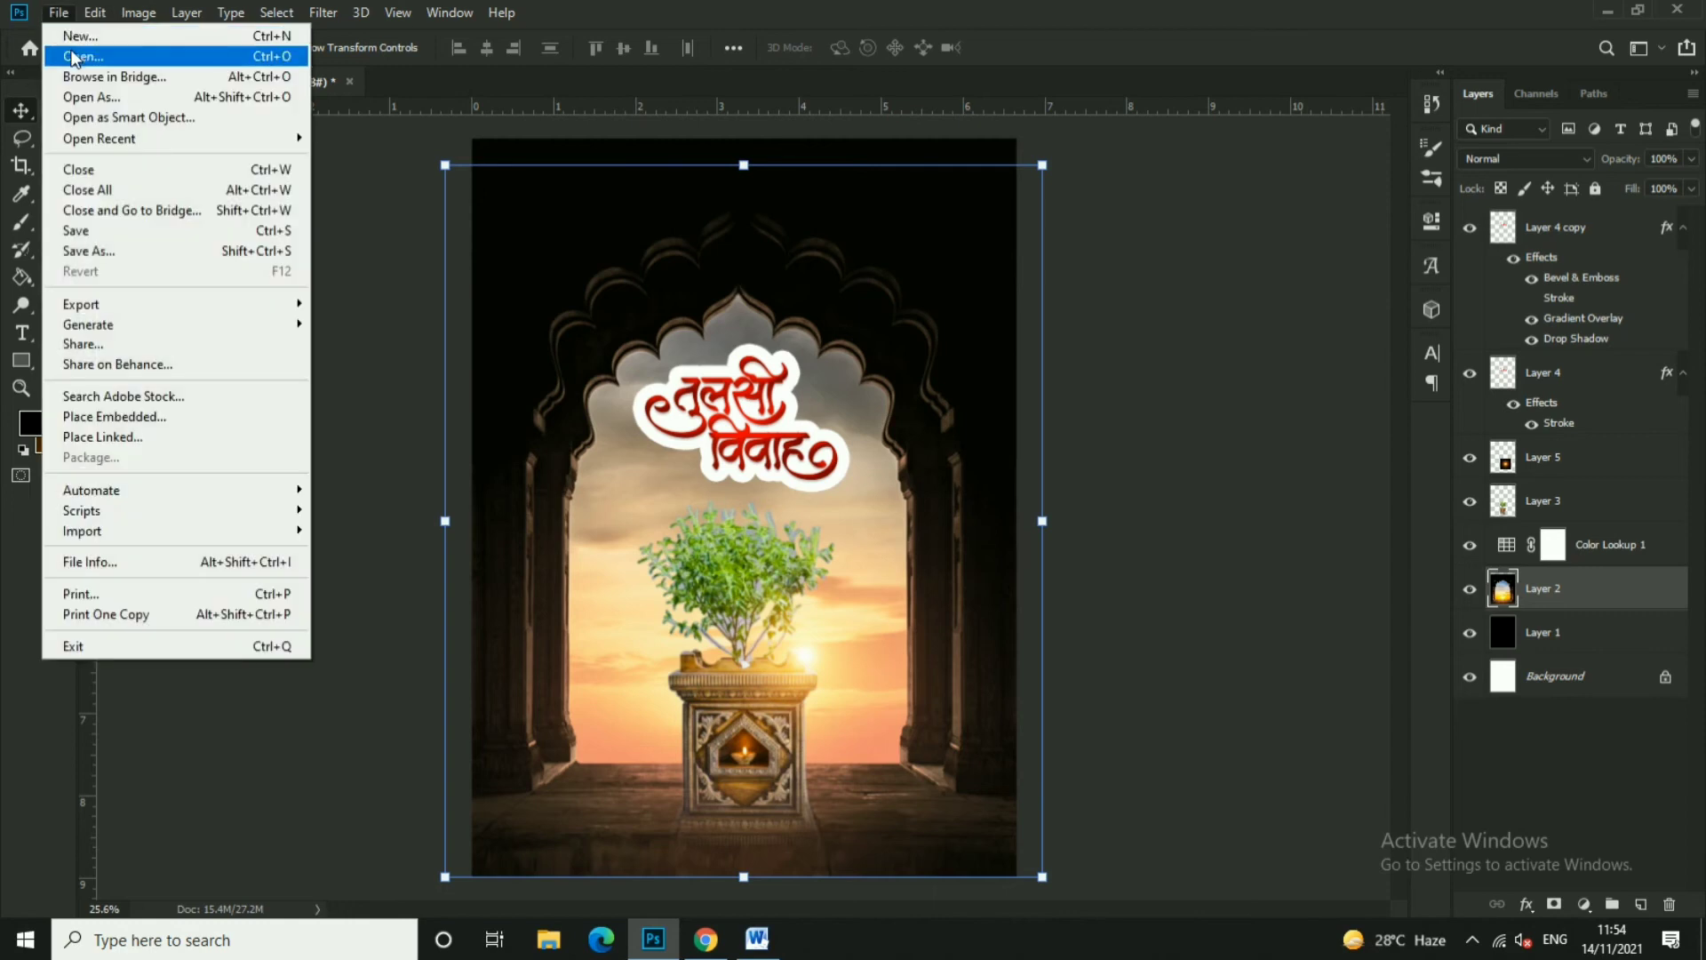
click(80, 50)
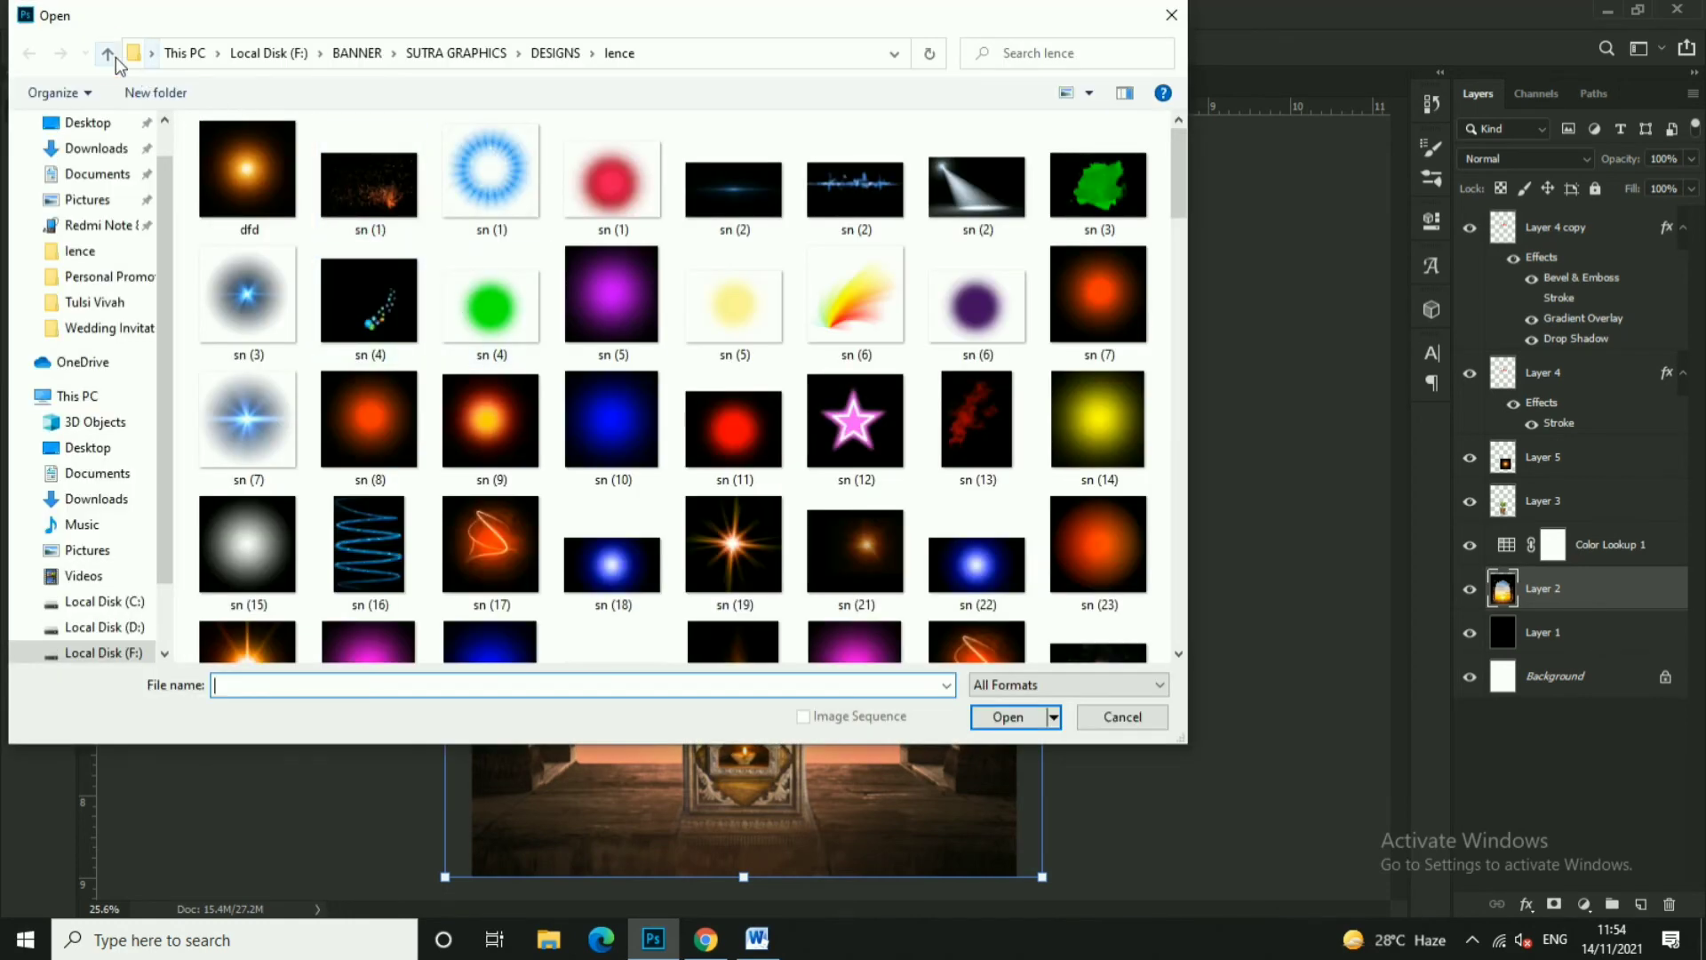
click(107, 52)
double_click(373, 177)
scroll(418, 275, down, 3)
click(249, 258)
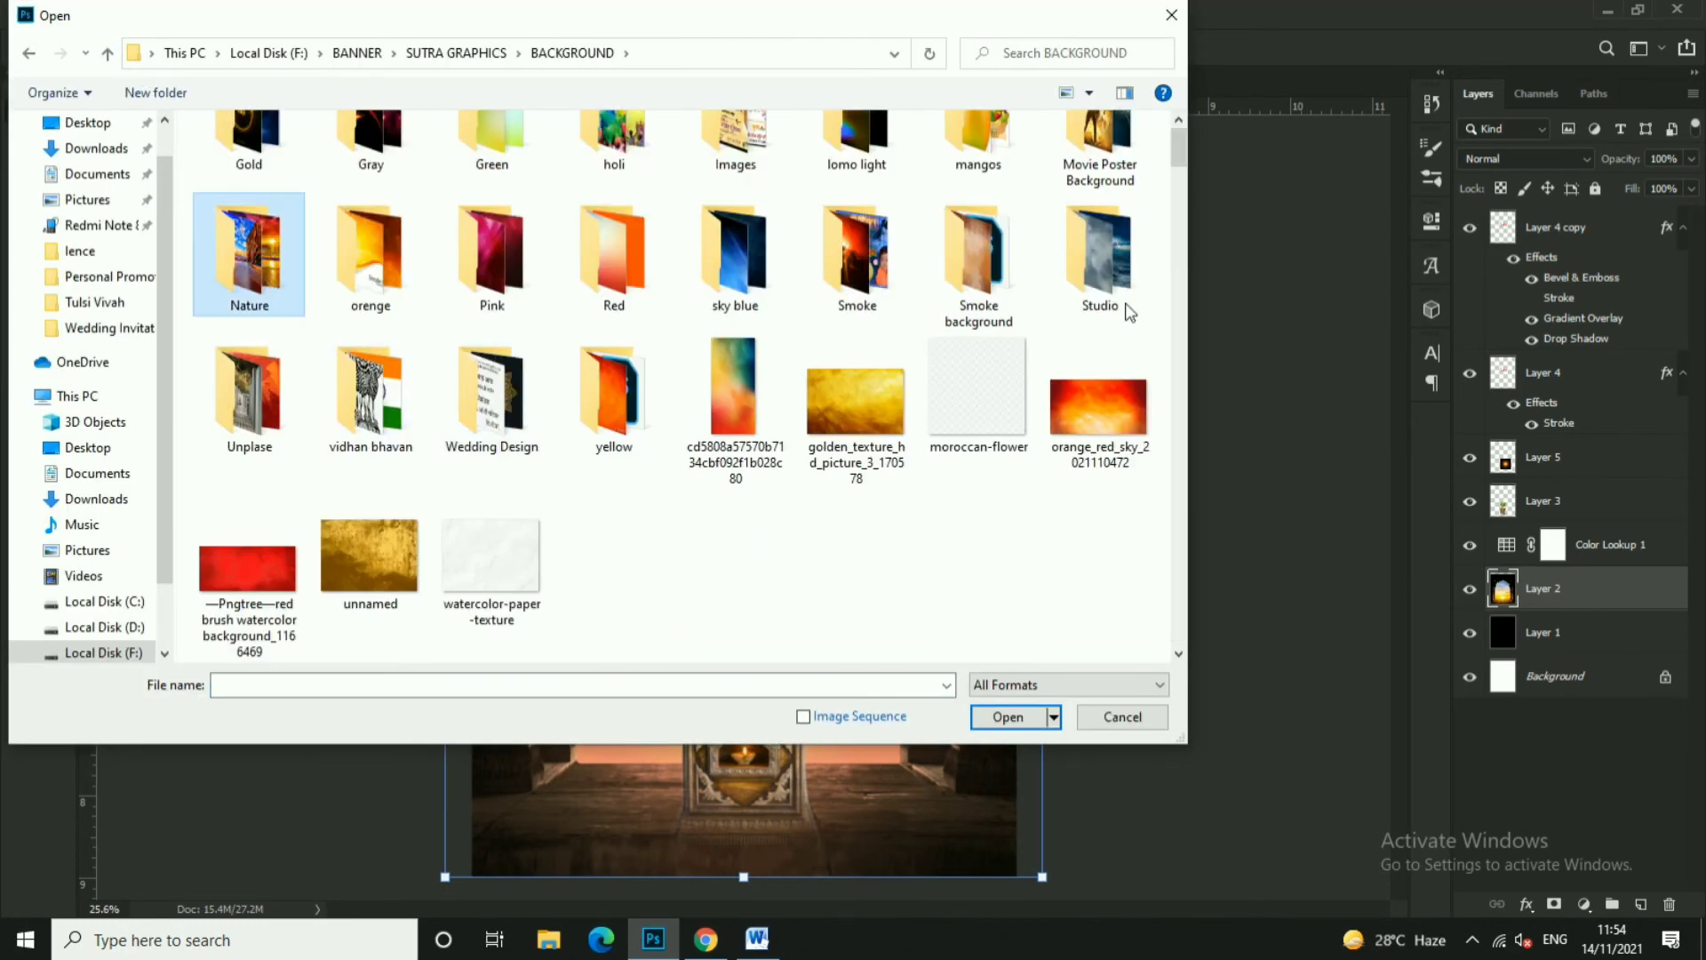
key(Return)
scroll(889, 400, down, 10)
click(734, 551)
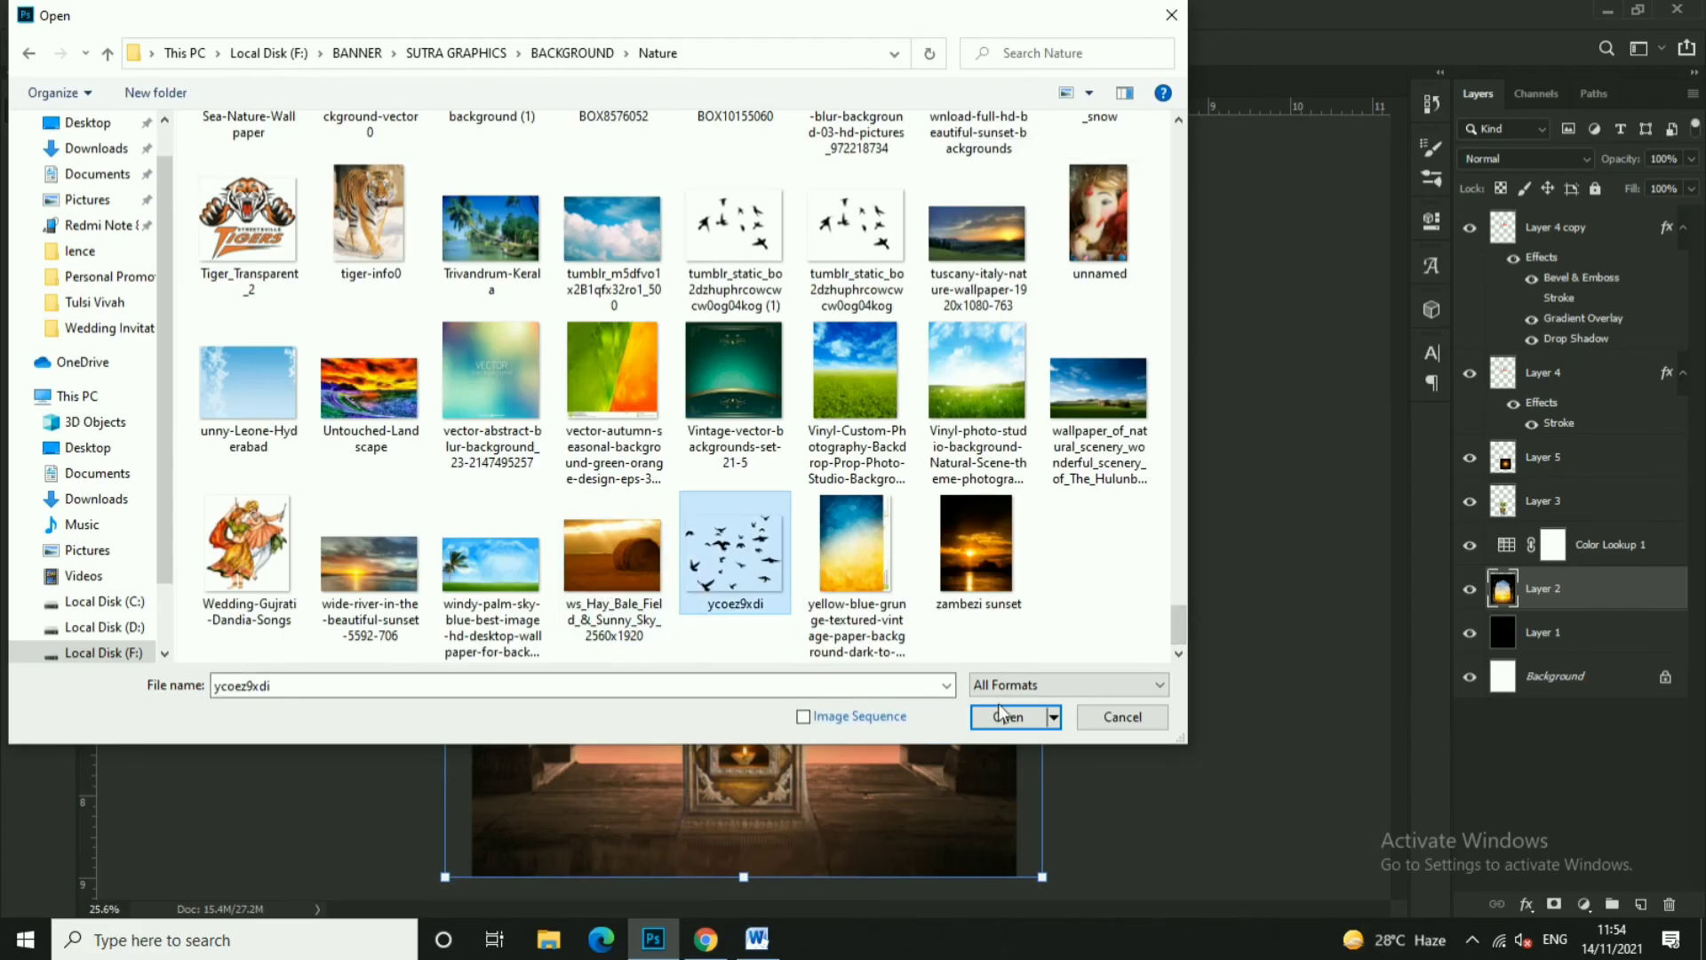
click(1002, 711)
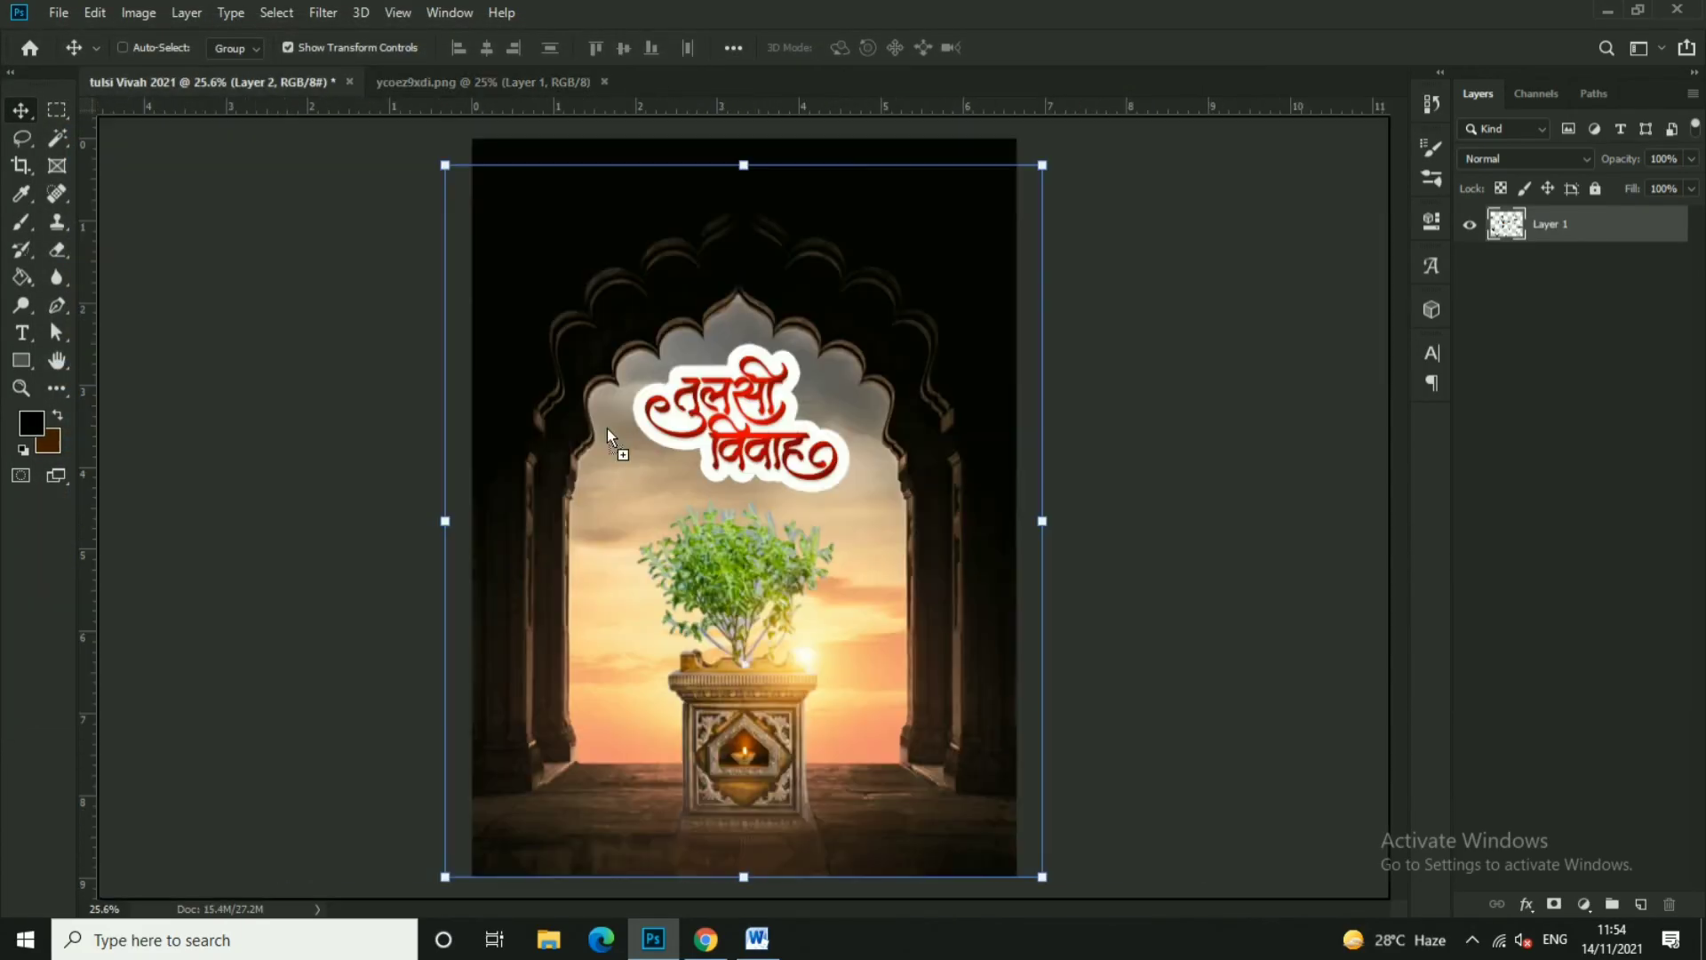
- Bring the birds into the poster, shrink and flip them horizontally beside the title
drag(336, 85, 816, 307)
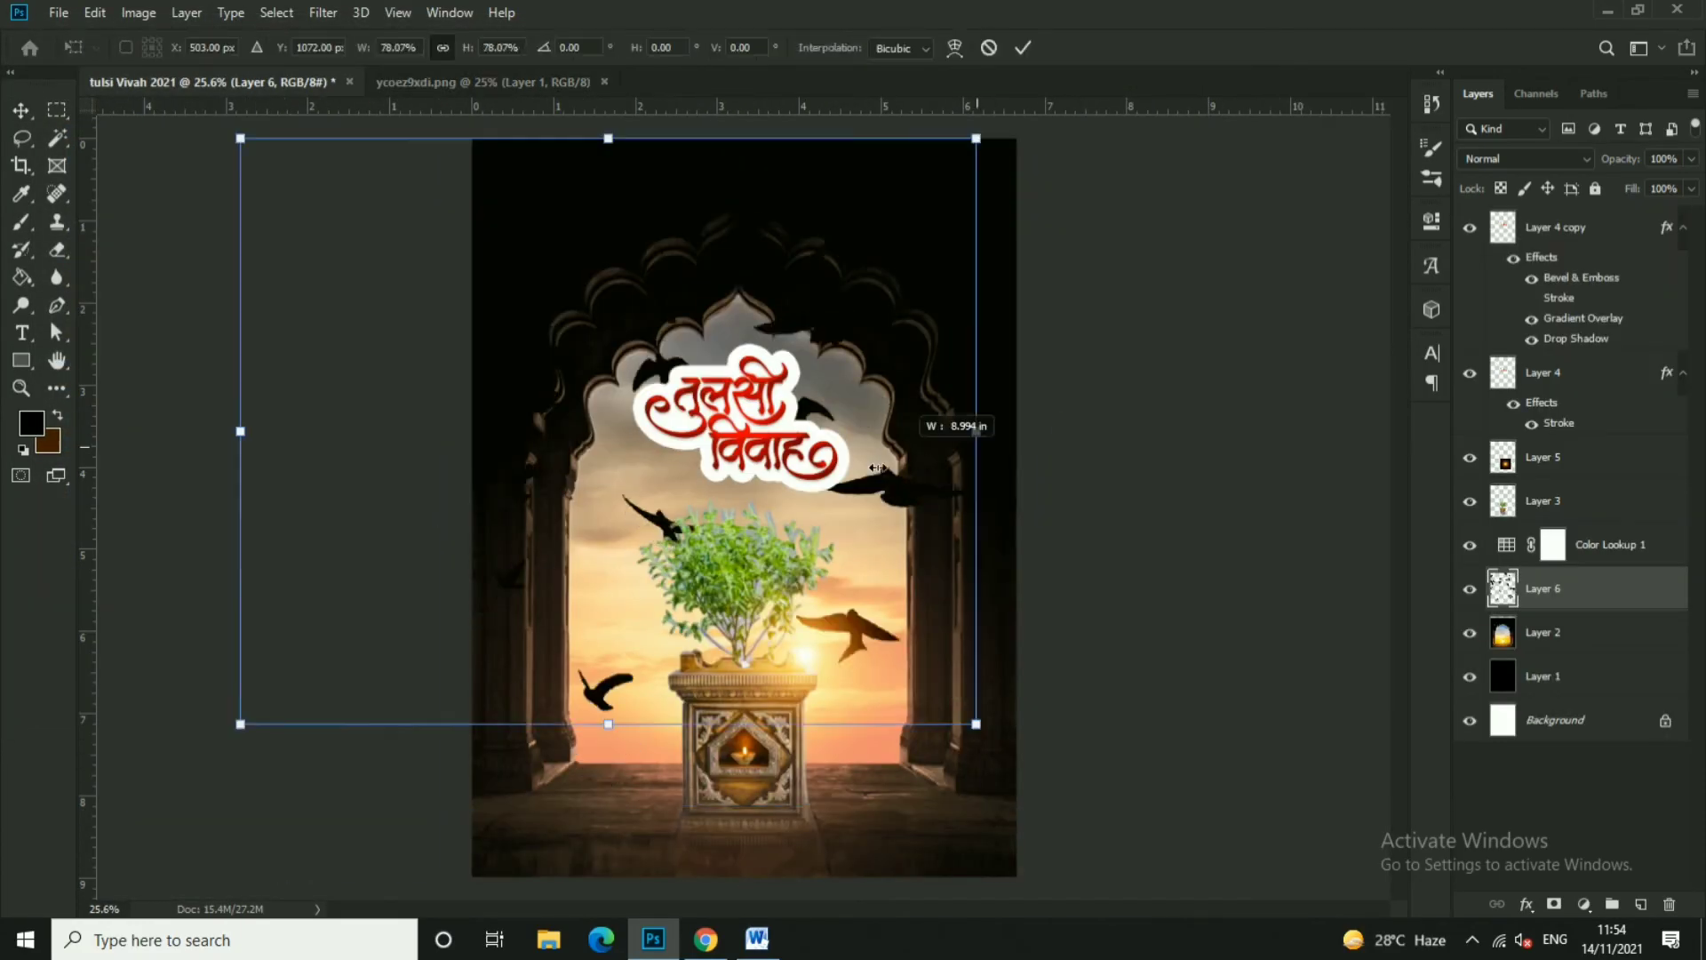
drag(1080, 431, 668, 456)
right_click(668, 455)
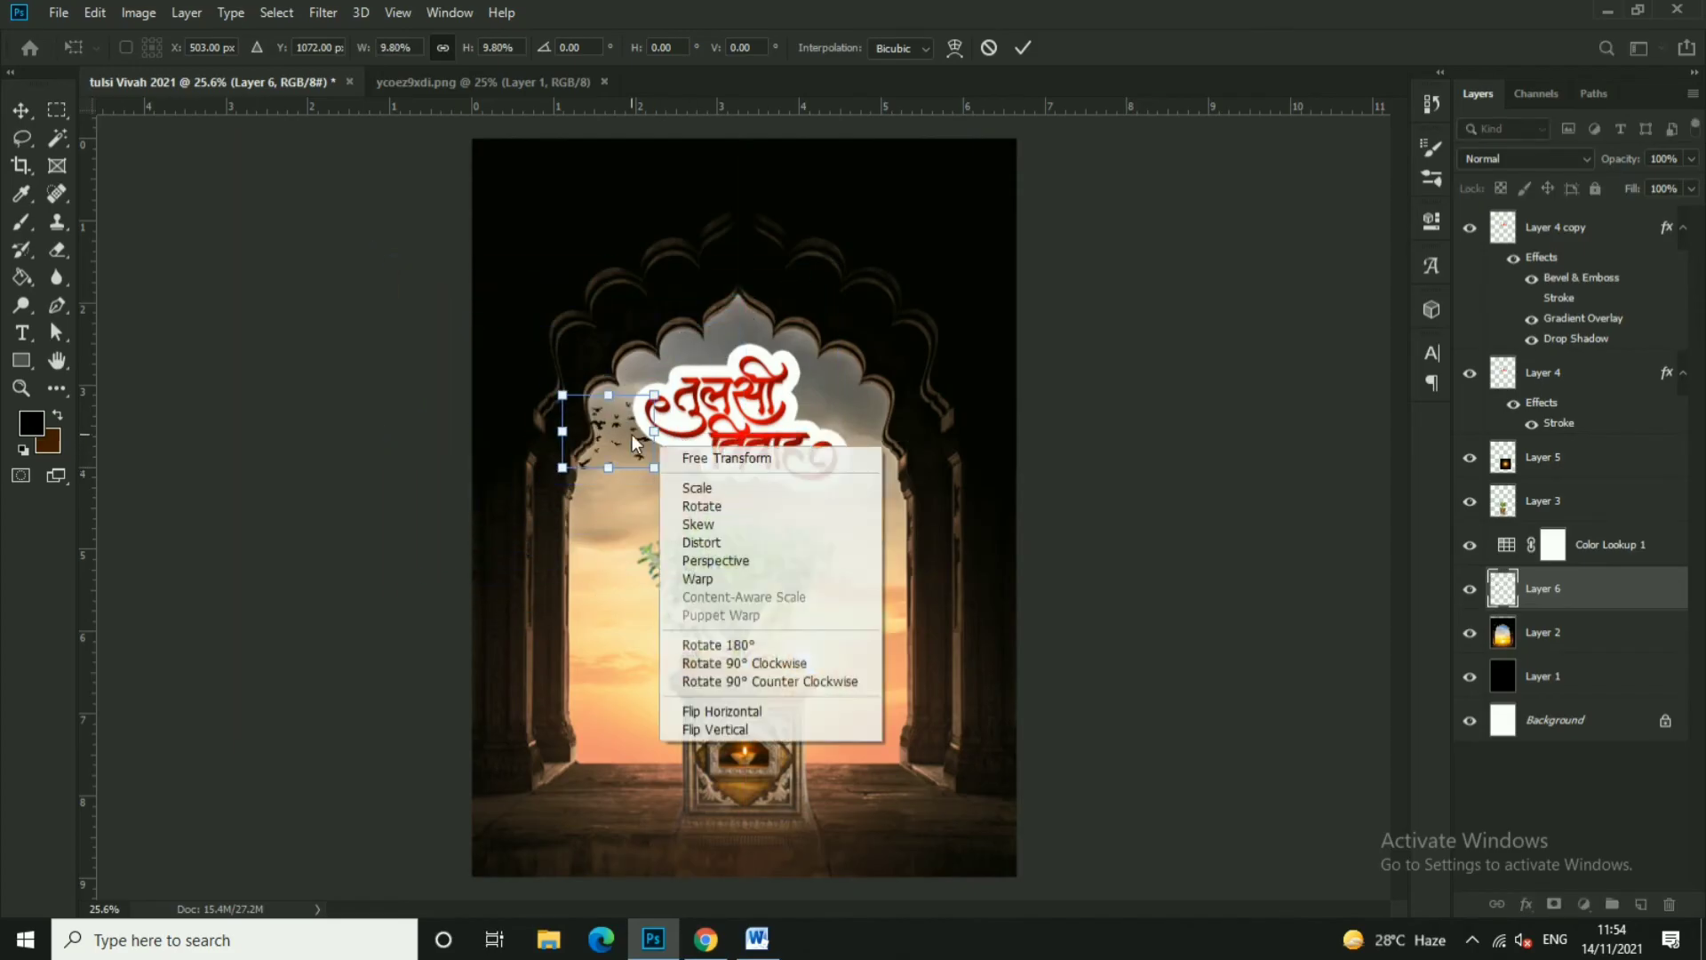
click(711, 703)
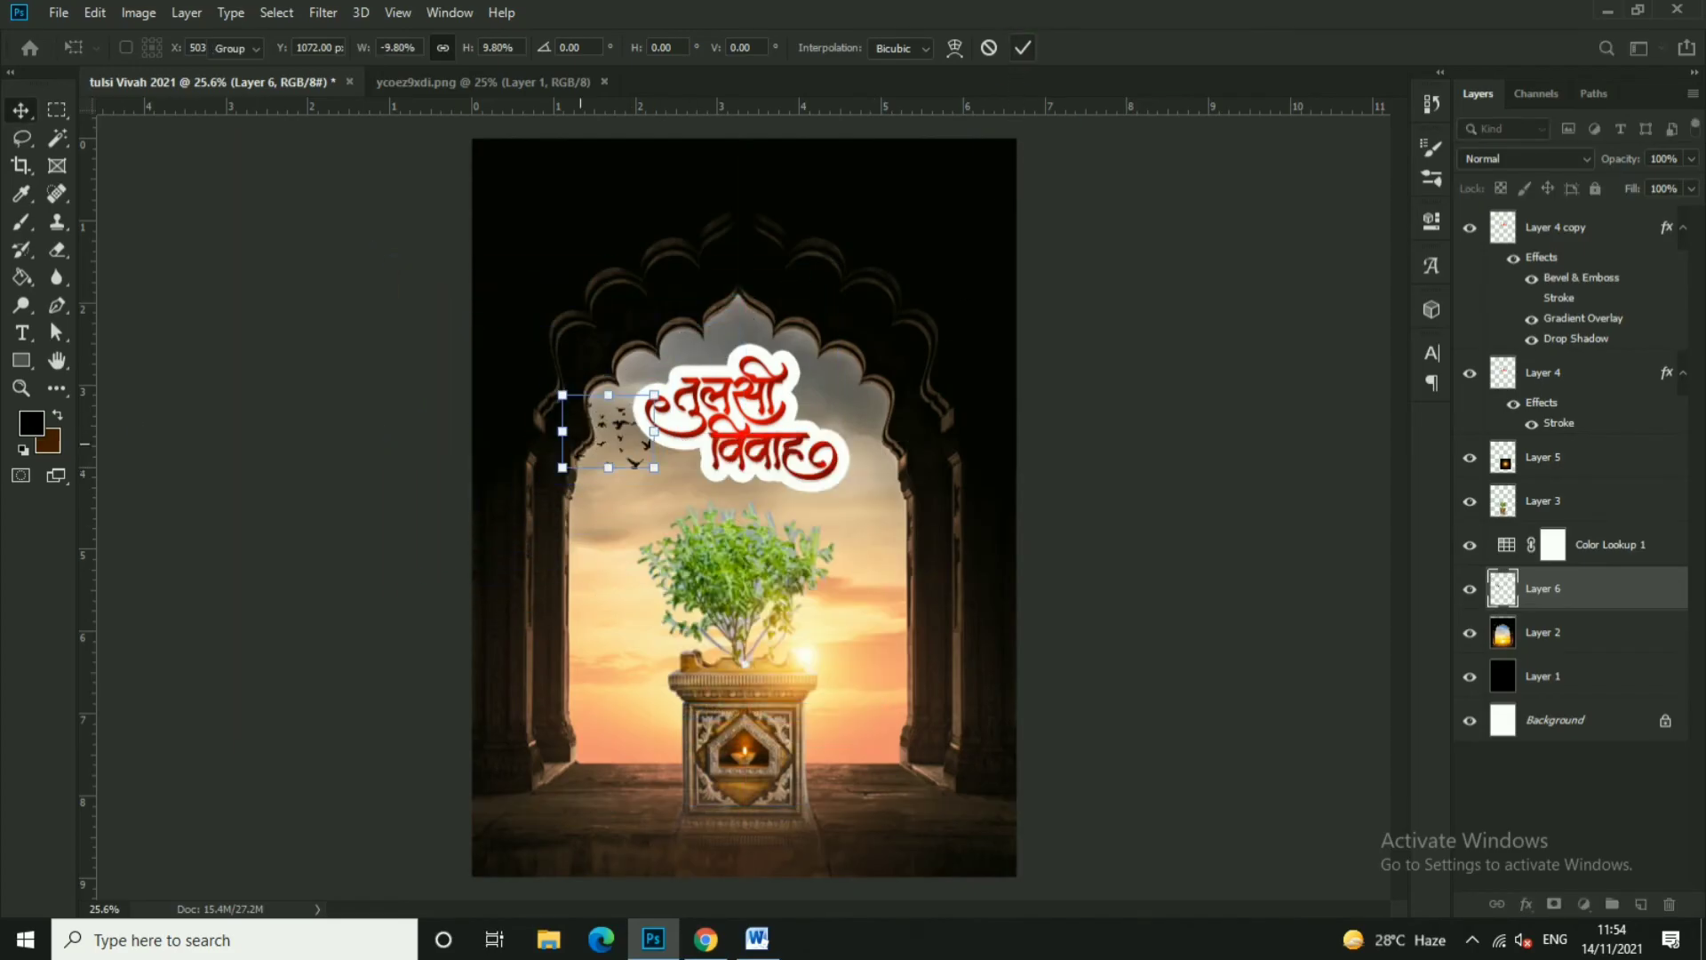
click(1023, 47)
scroll(604, 480, up, 2)
drag(624, 429, 673, 500)
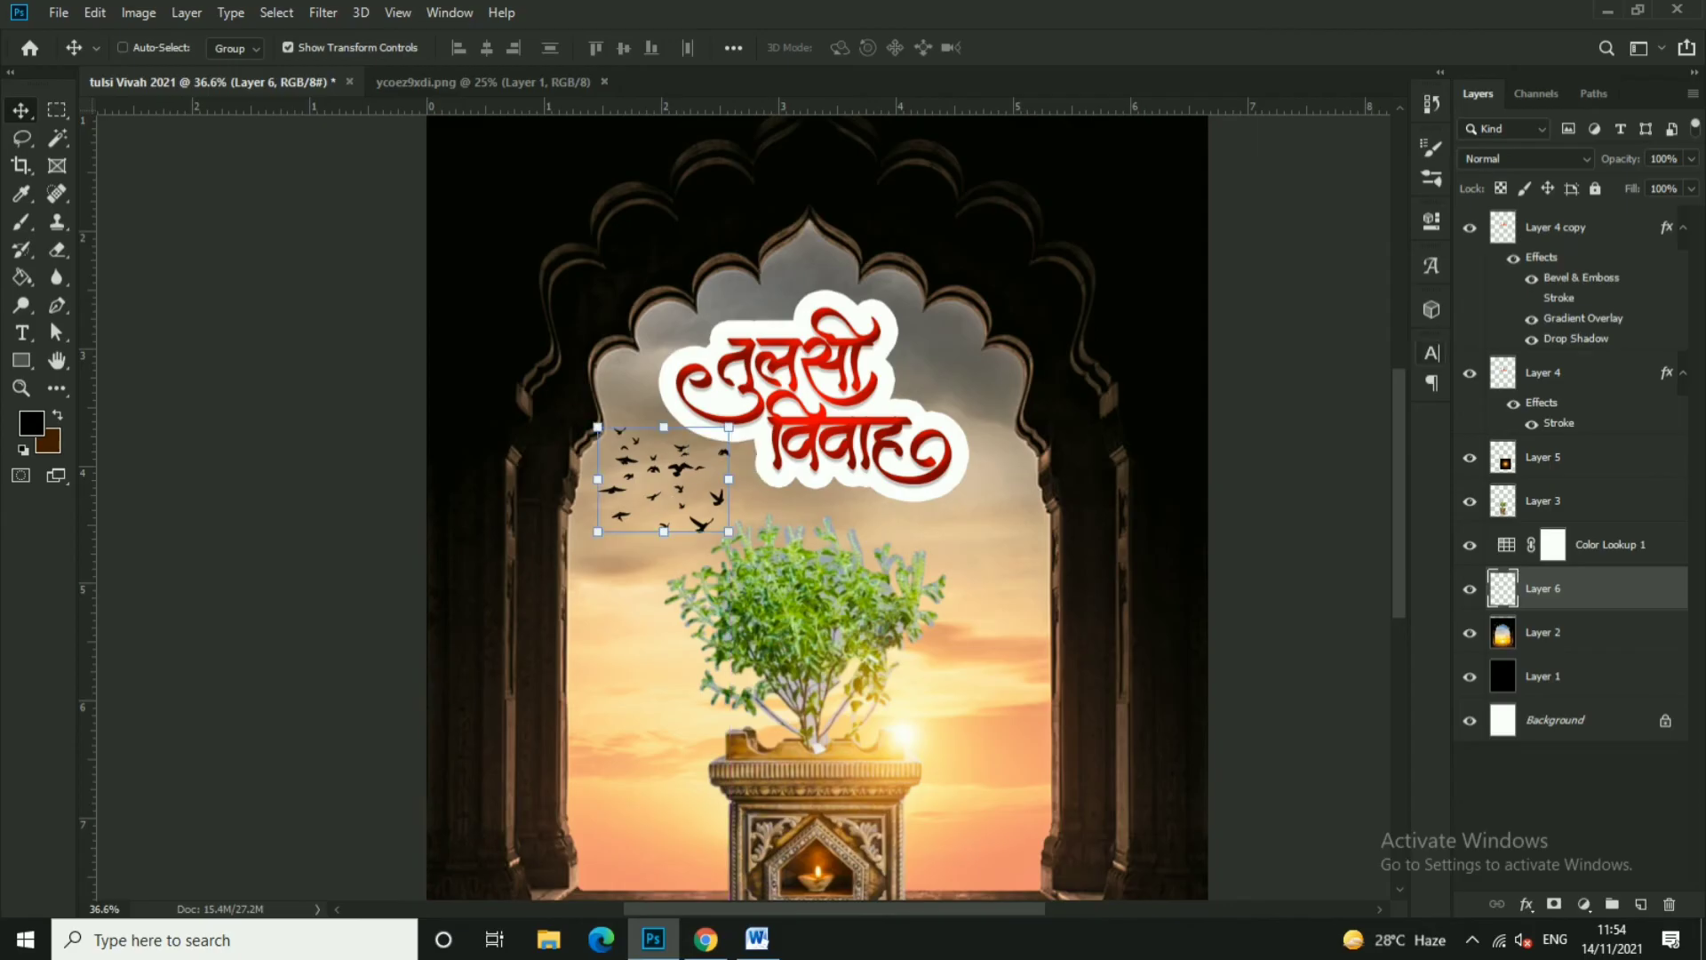
- Set the bird layer's blend mode to Luminosity and nudge it slightly down
click(1523, 159)
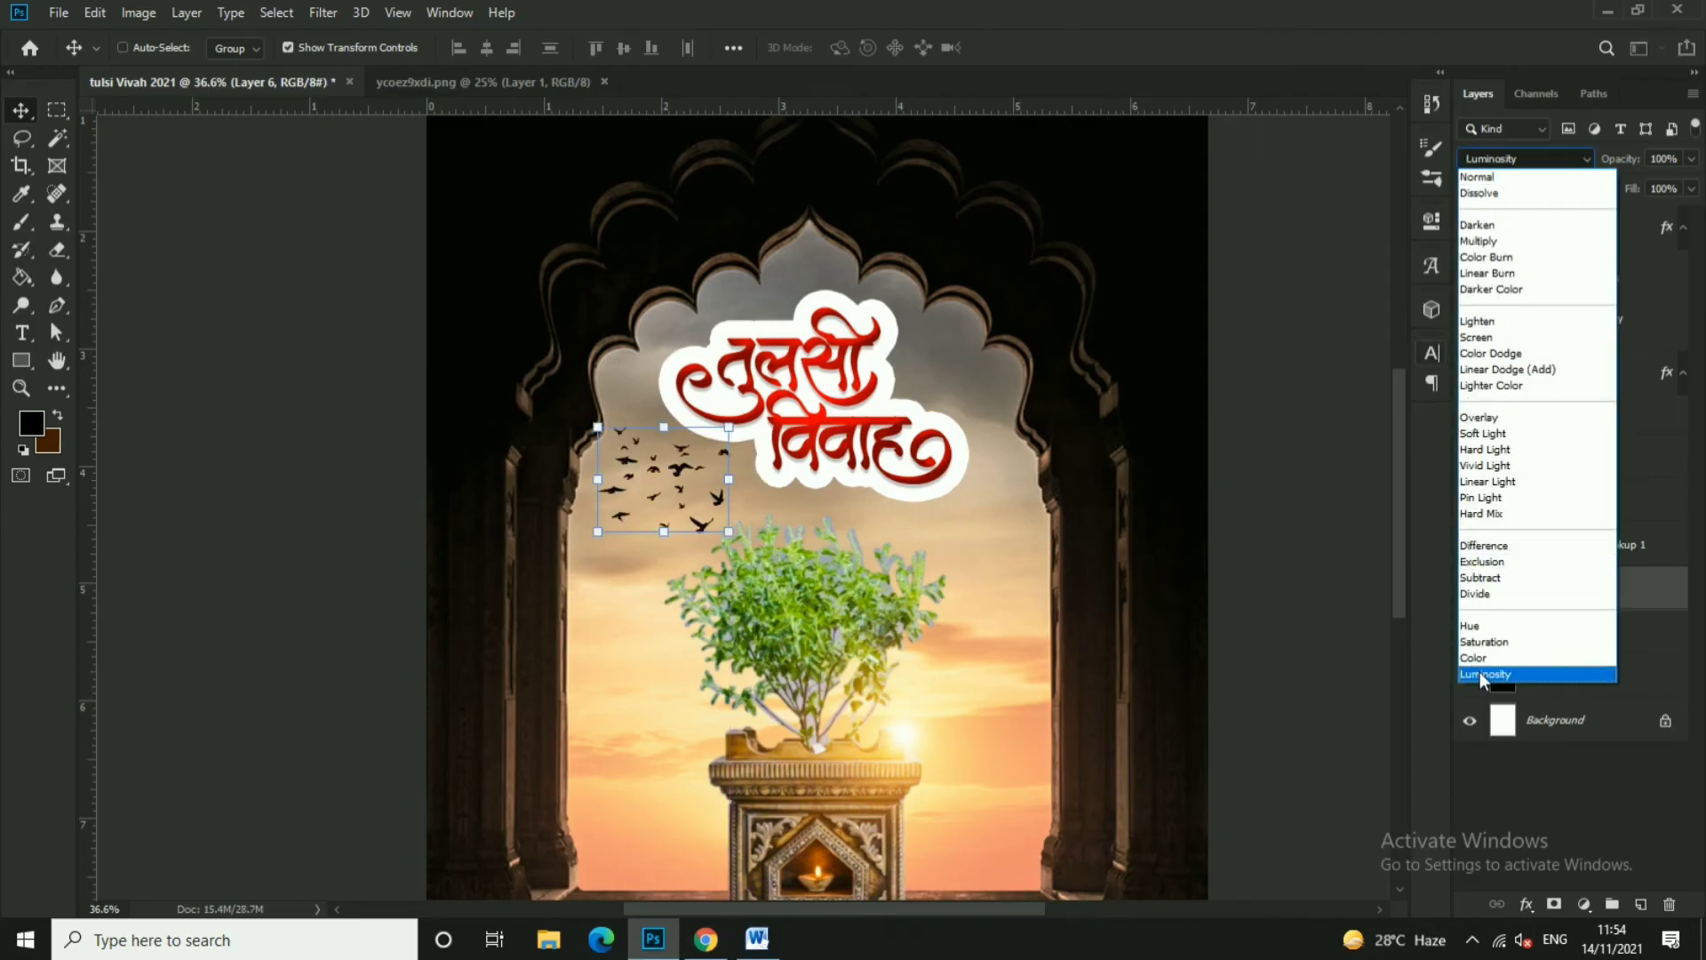
click(1483, 673)
drag(657, 484, 662, 489)
key(ctrl+t)
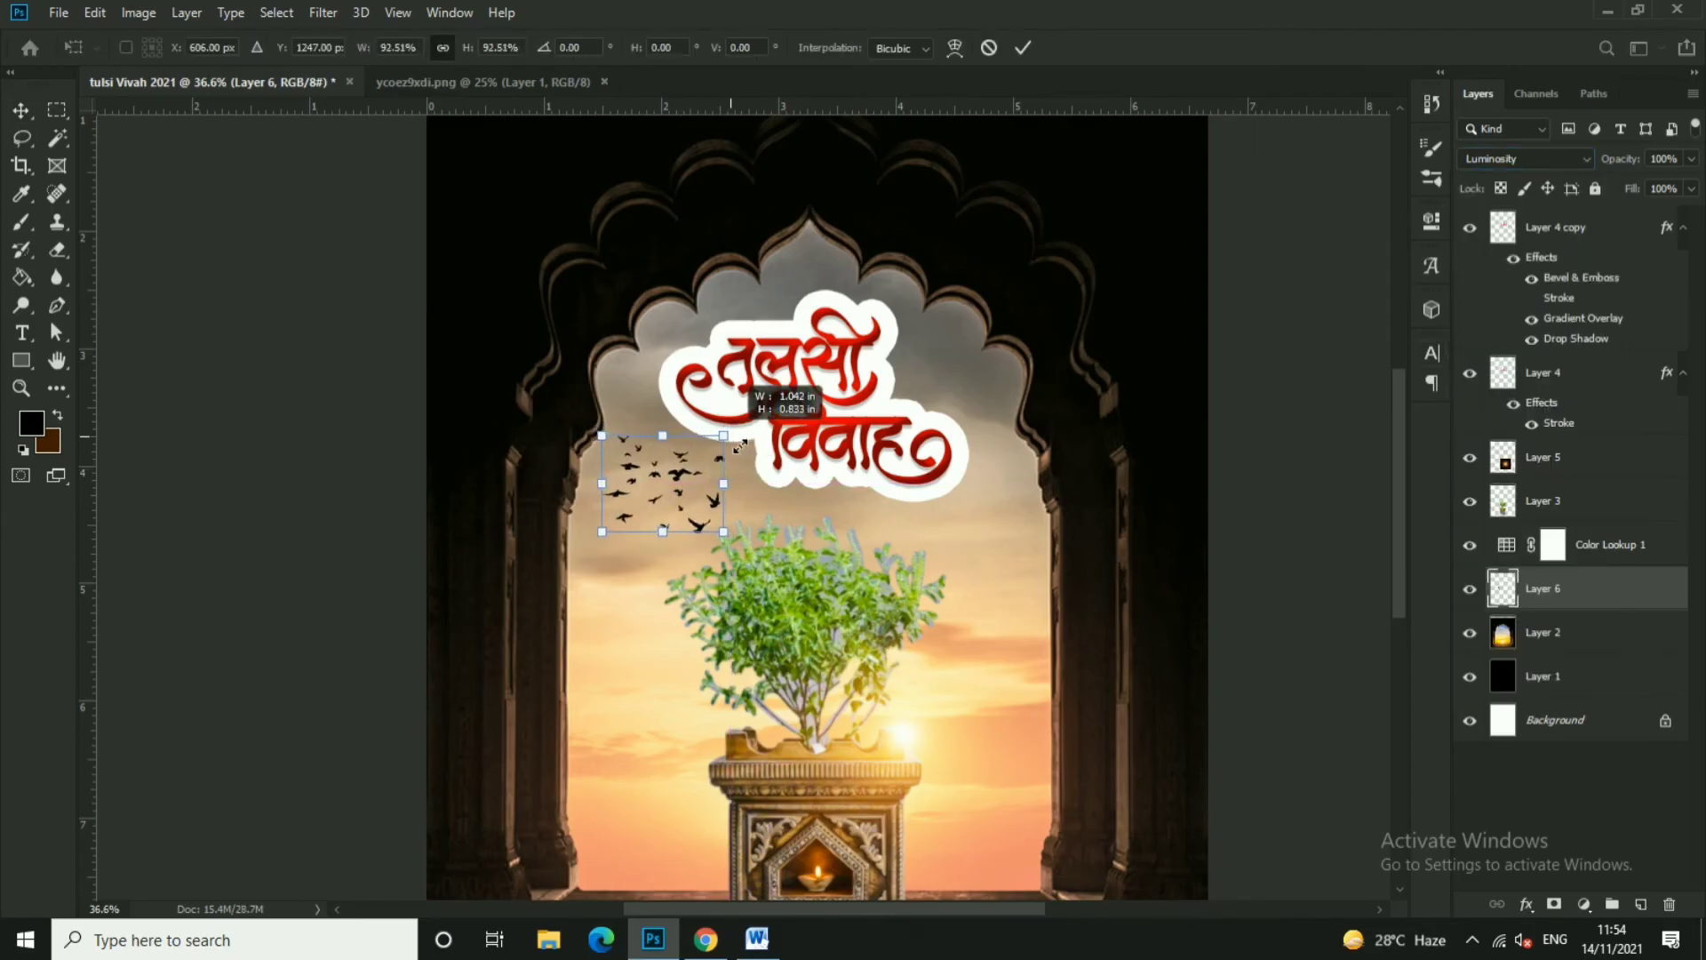
click(1028, 48)
scroll(598, 484, down, 2)
click(1201, 464)
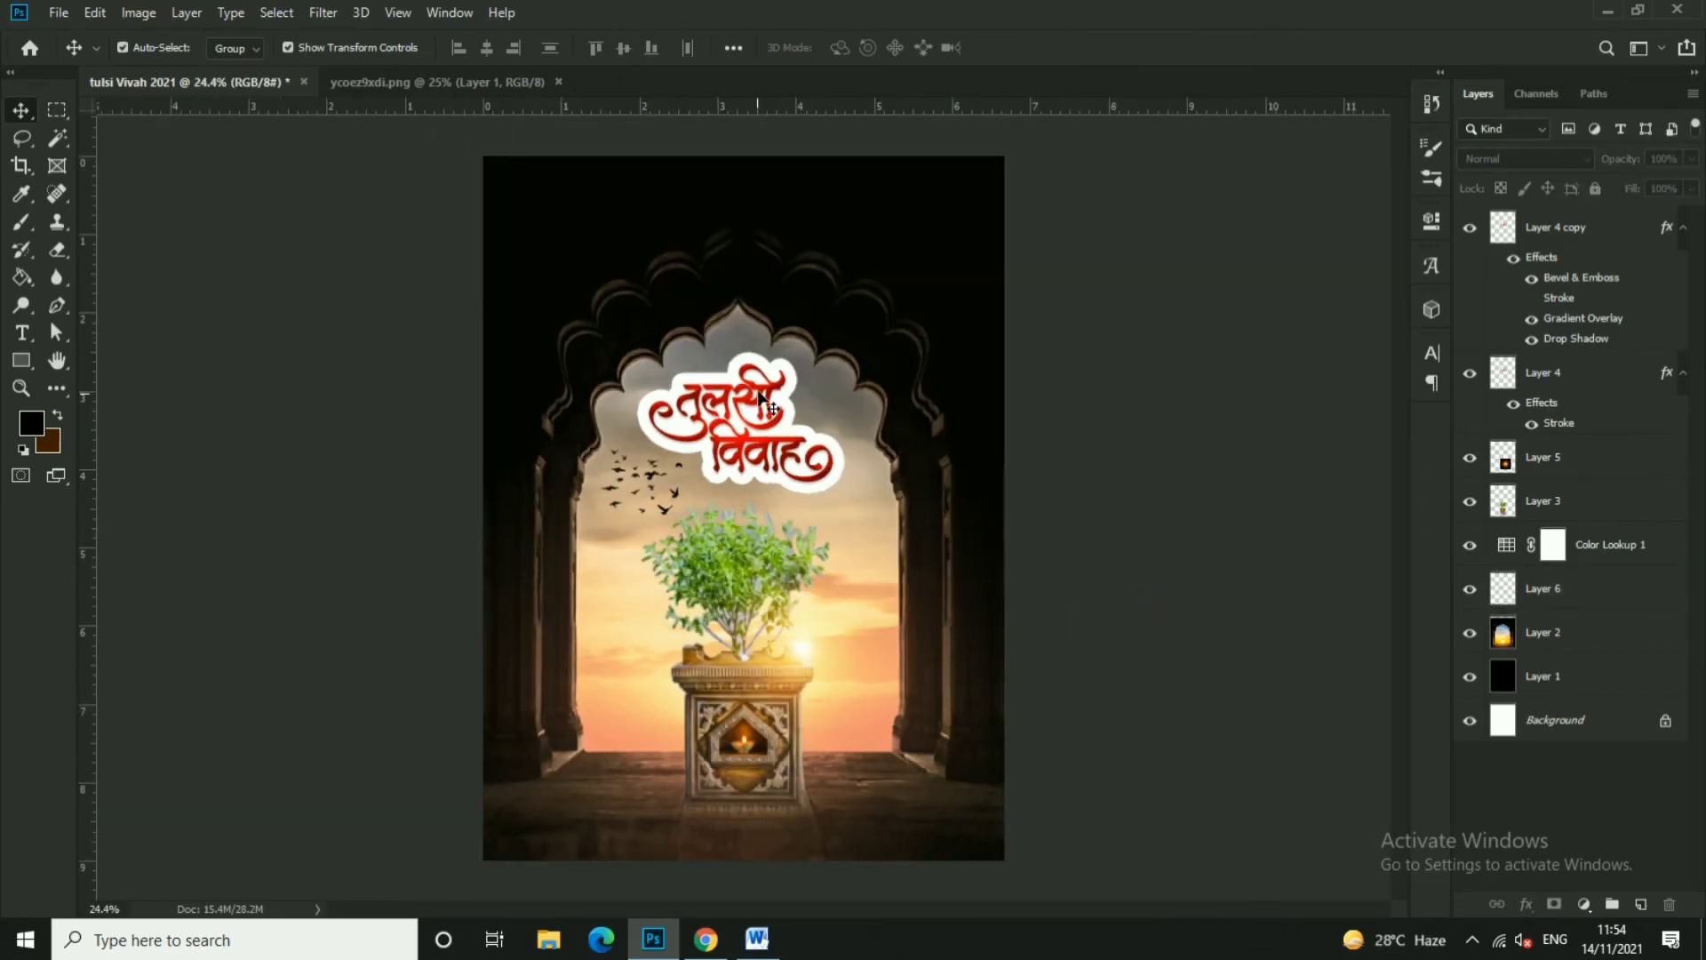
scroll(762, 400, up, 1)
- Draw a rectangle bar across the poster bottom filled with dark brown
scroll(761, 400, down, 3)
click(21, 361)
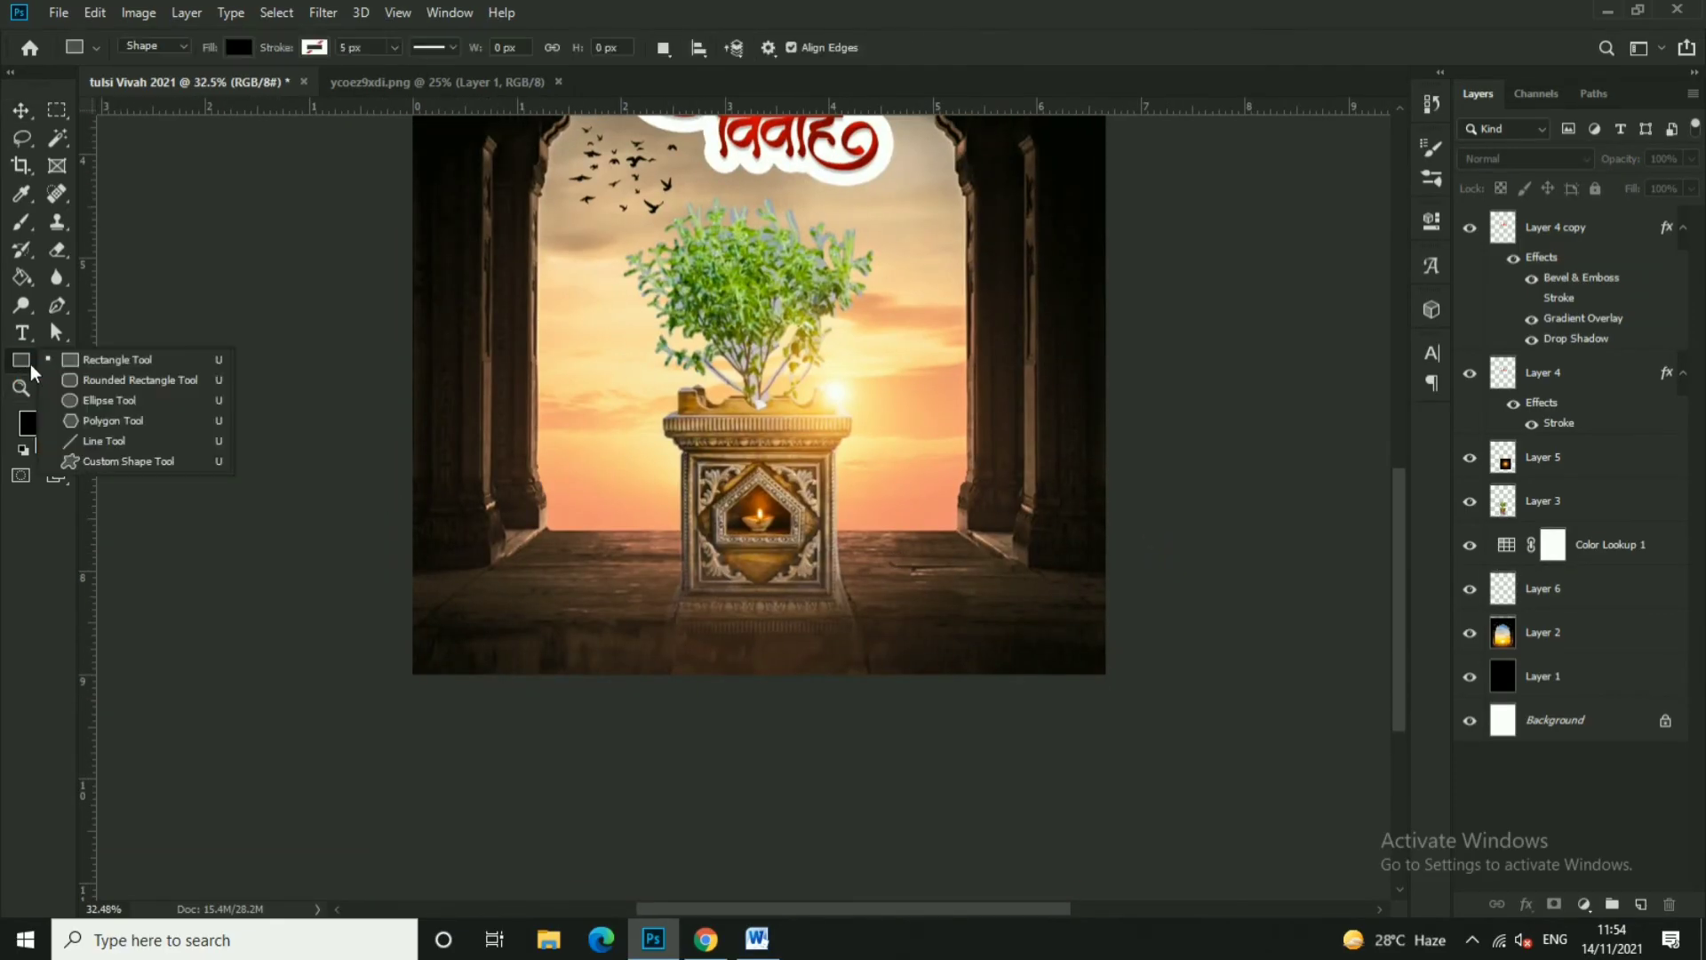
click(116, 359)
drag(381, 617, 1206, 663)
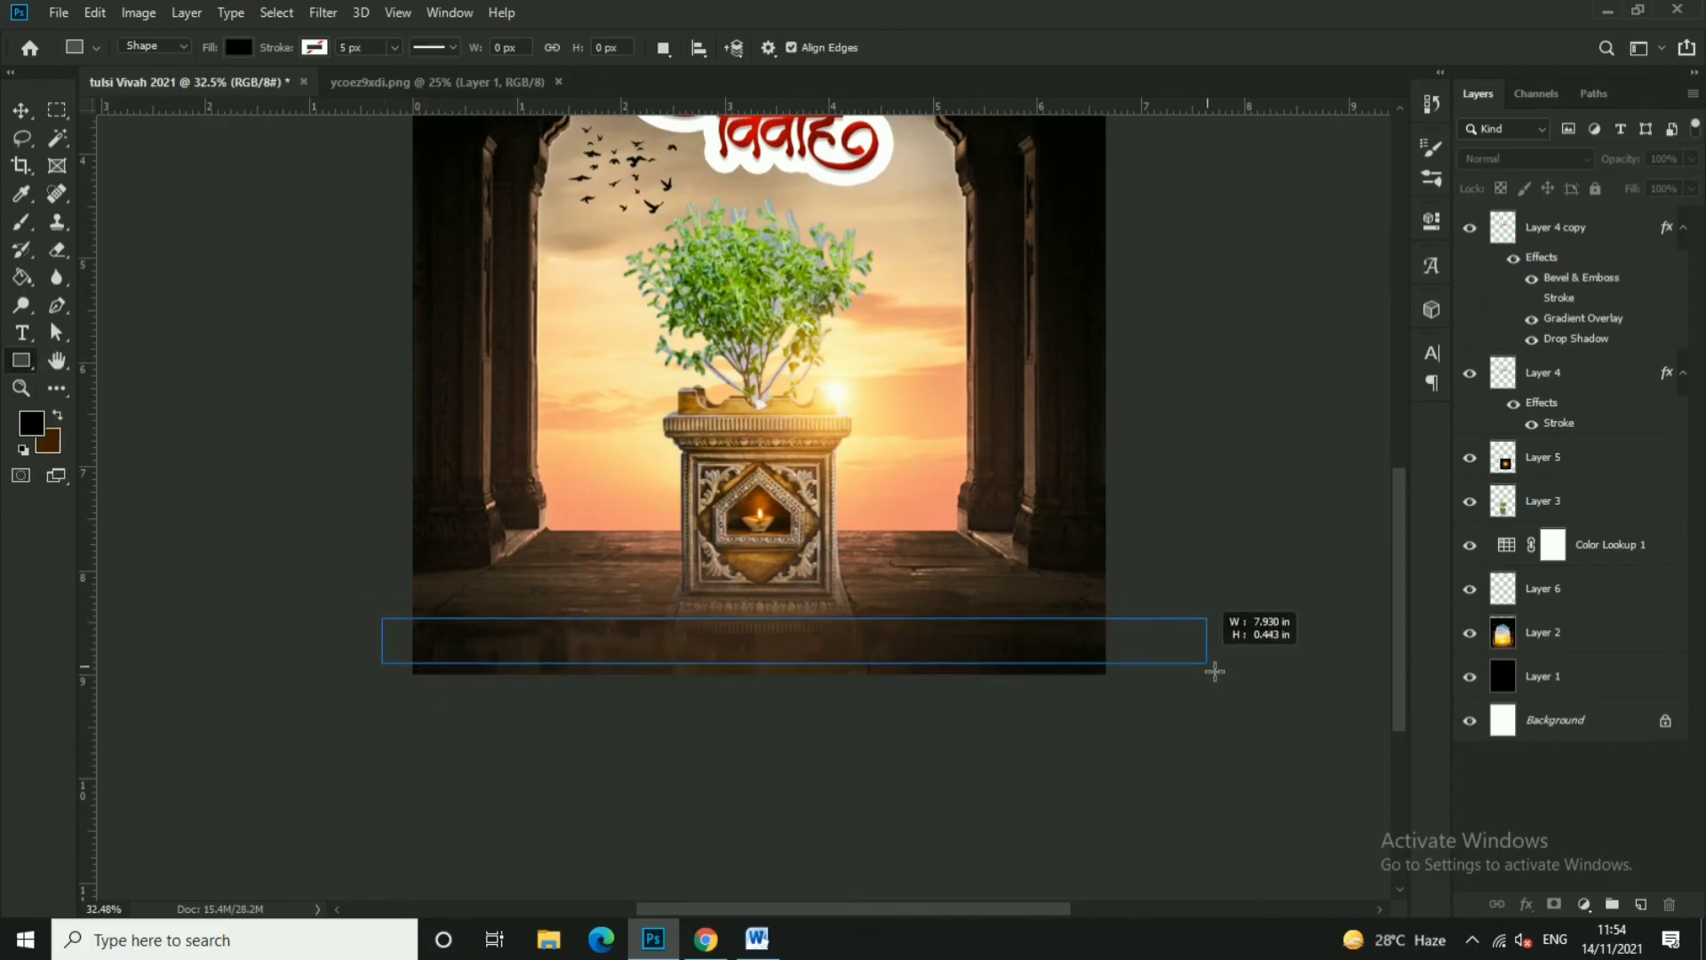
click(1129, 347)
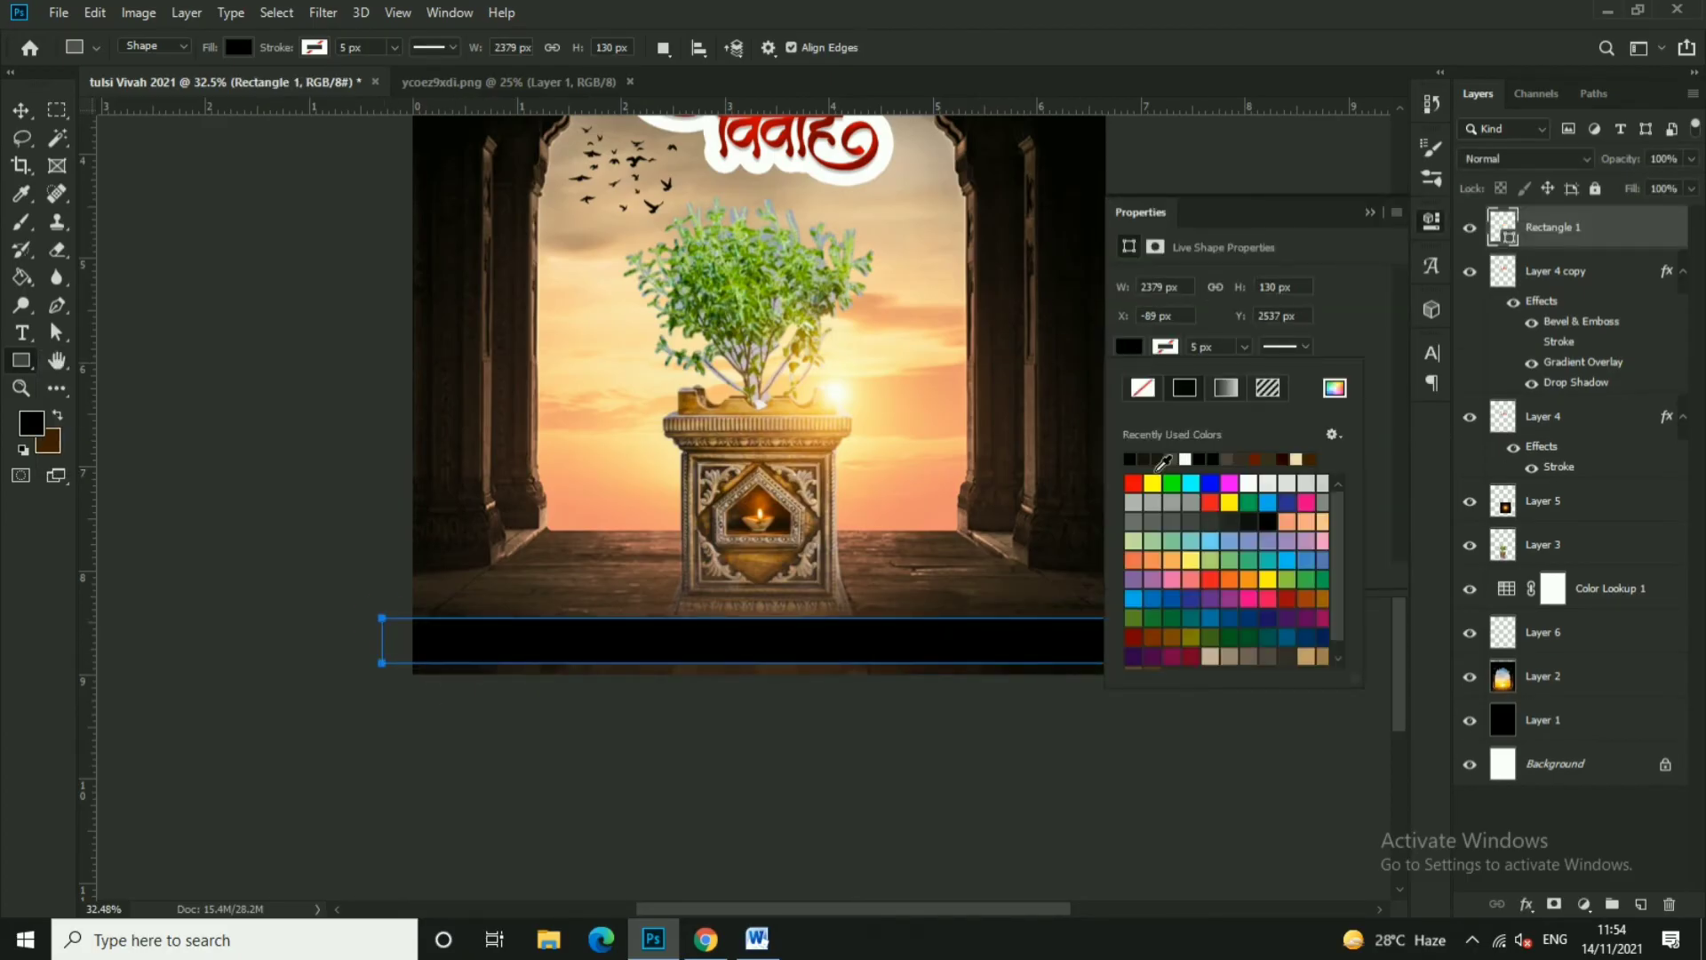
click(1254, 458)
click(1370, 212)
- Give Rectangle 1 Overlay blending at 50% opacity, placed below Color Lookup 1
click(22, 110)
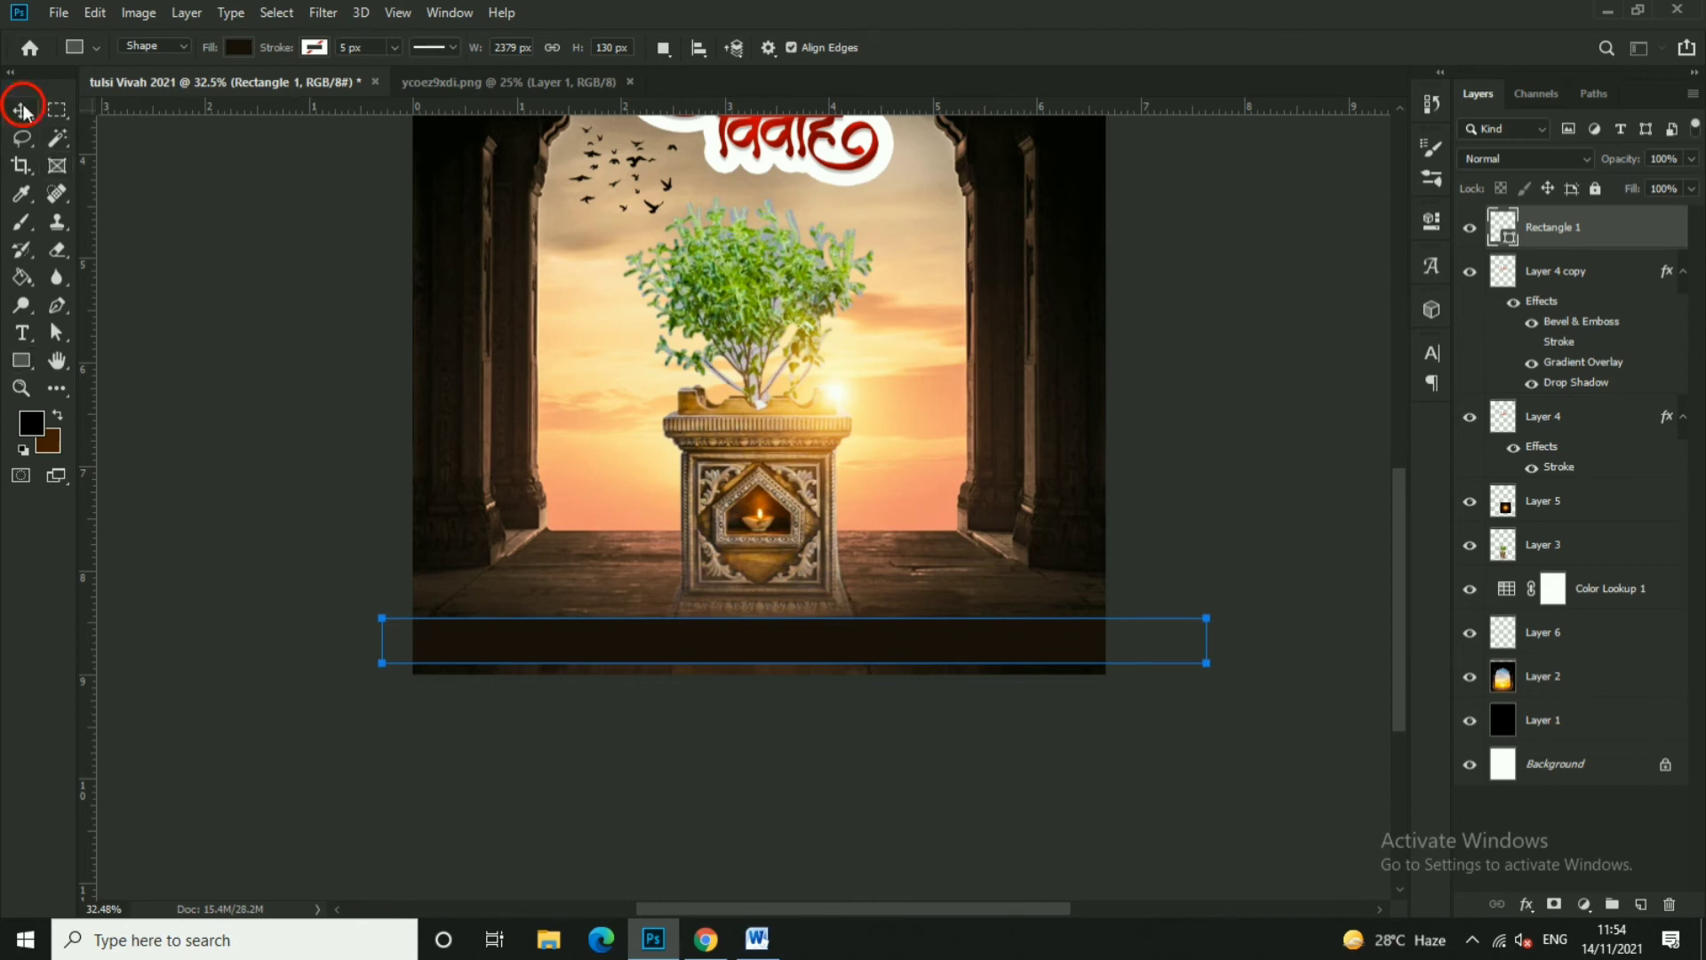
click(1524, 158)
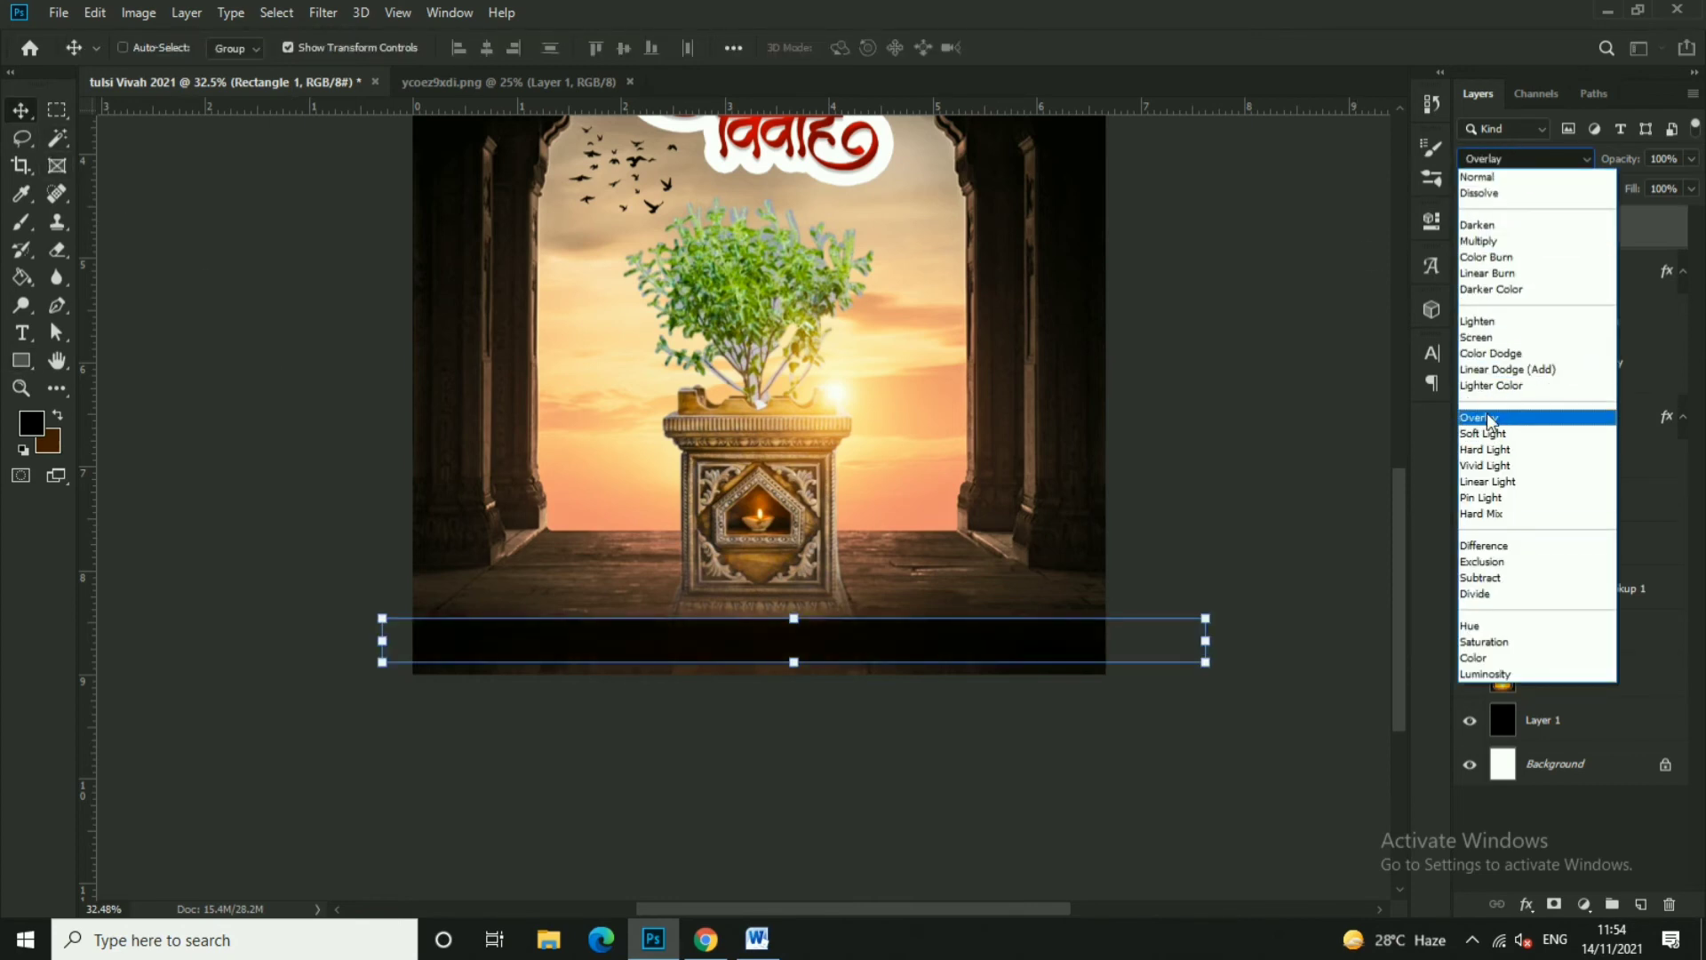
click(1511, 419)
drag(1642, 240, 1591, 612)
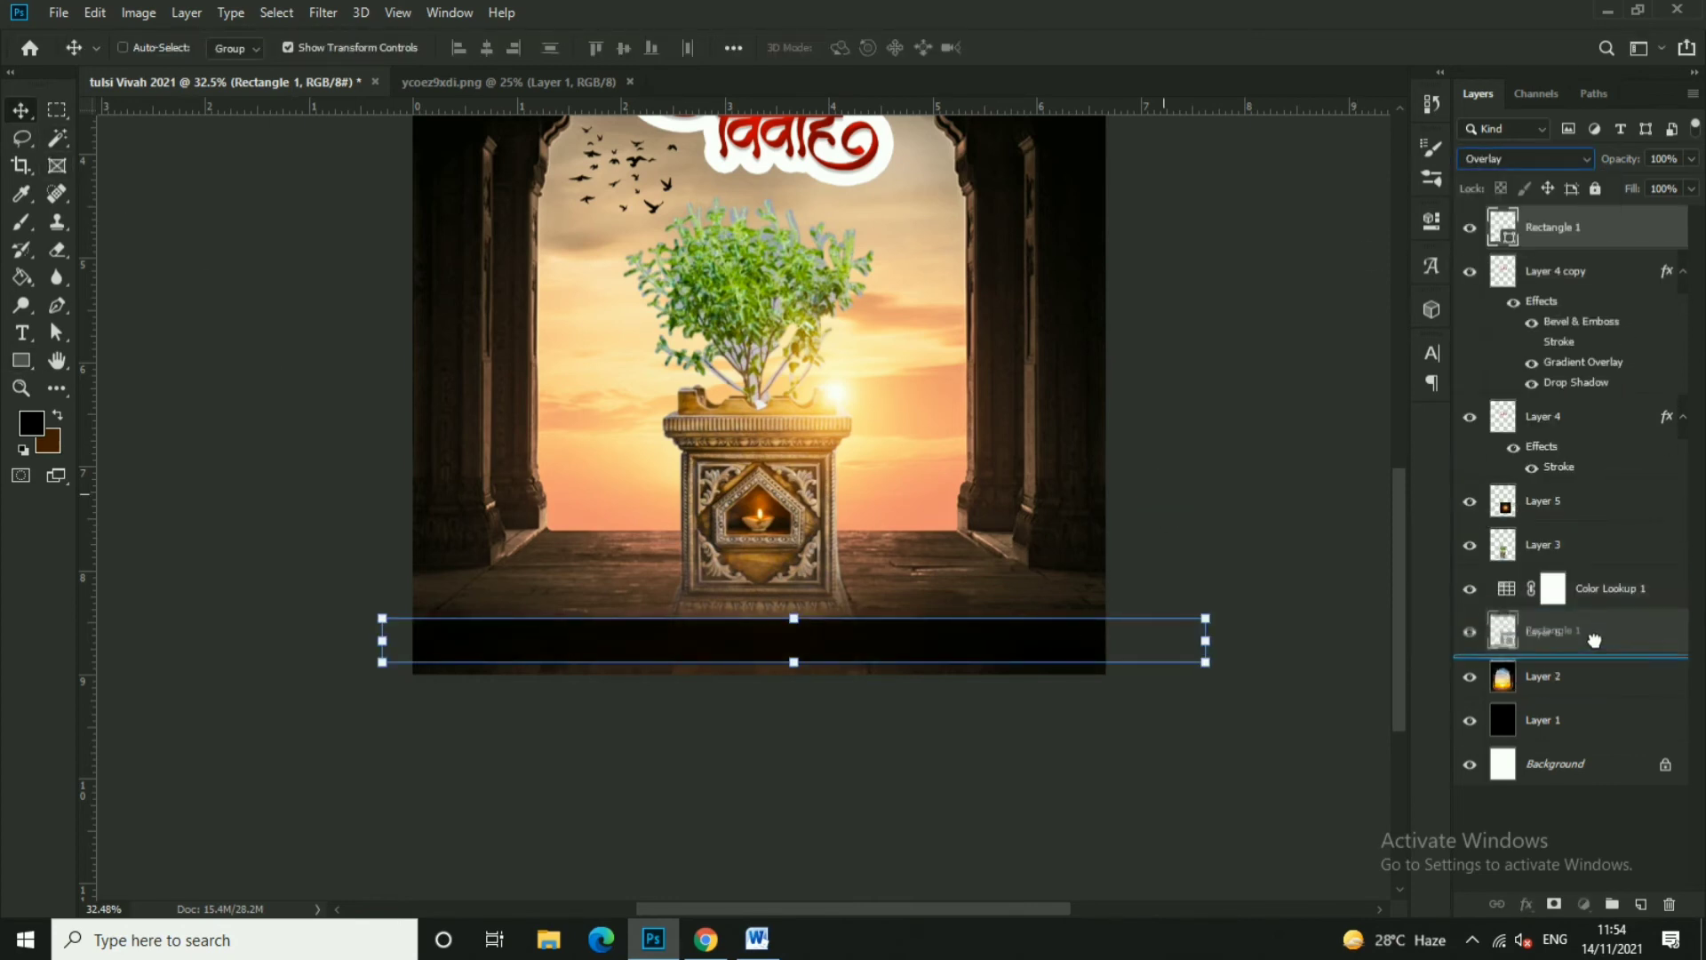
drag(996, 644, 979, 645)
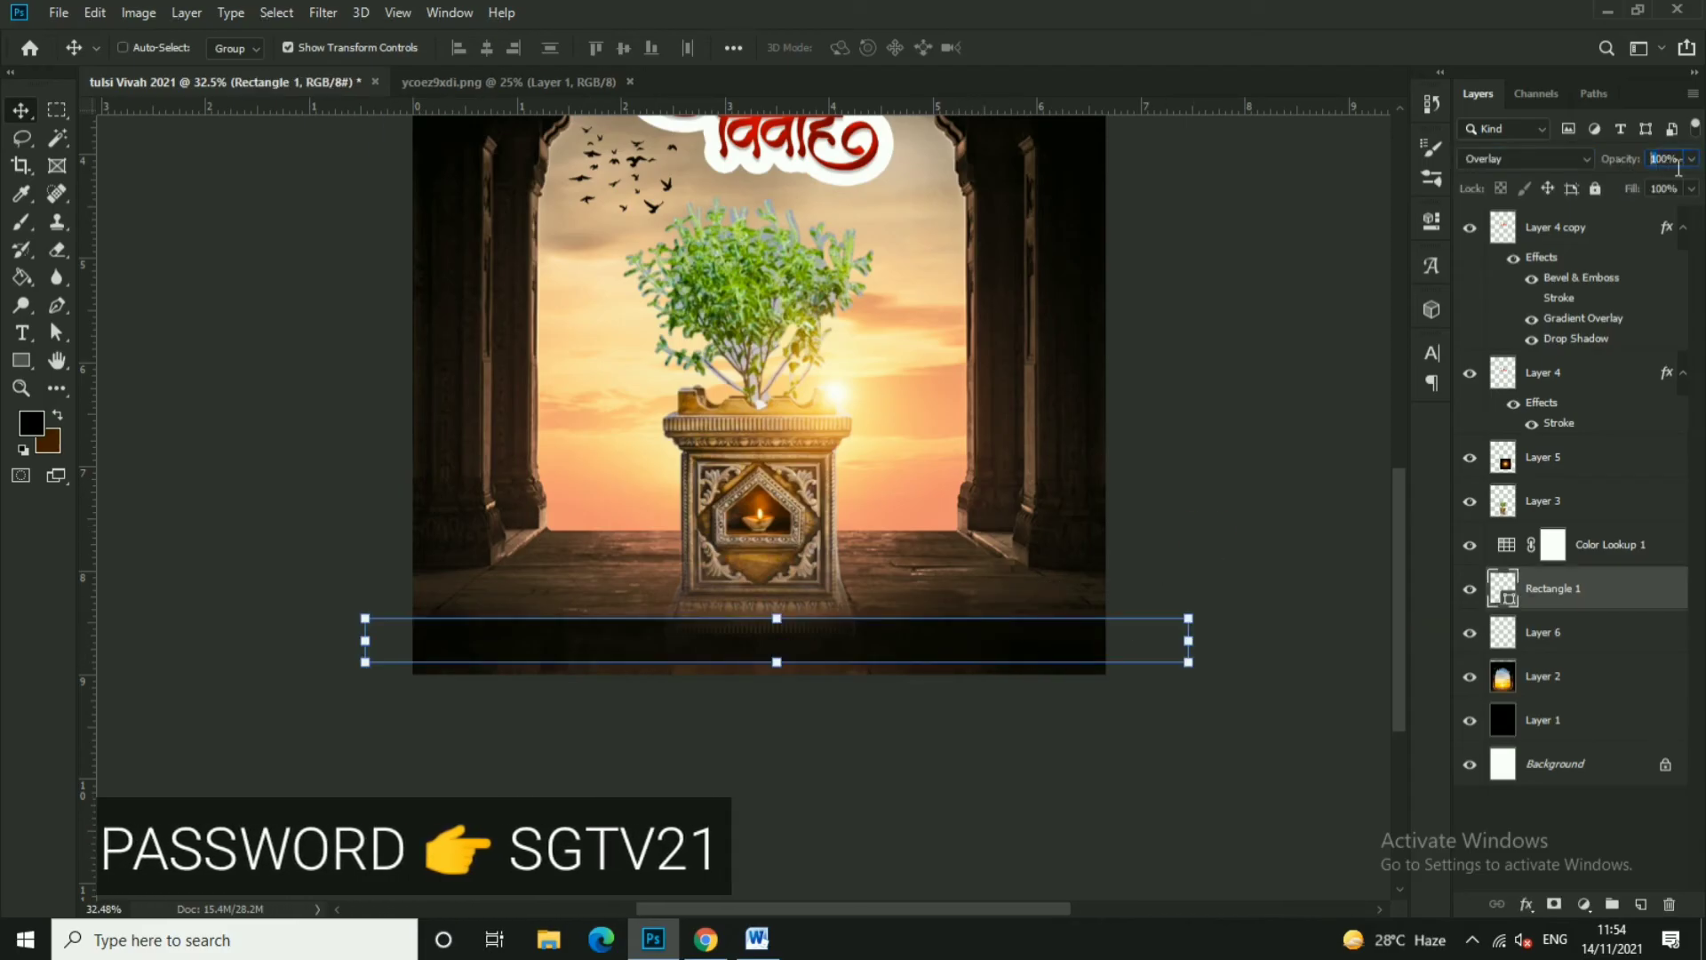
text(50)
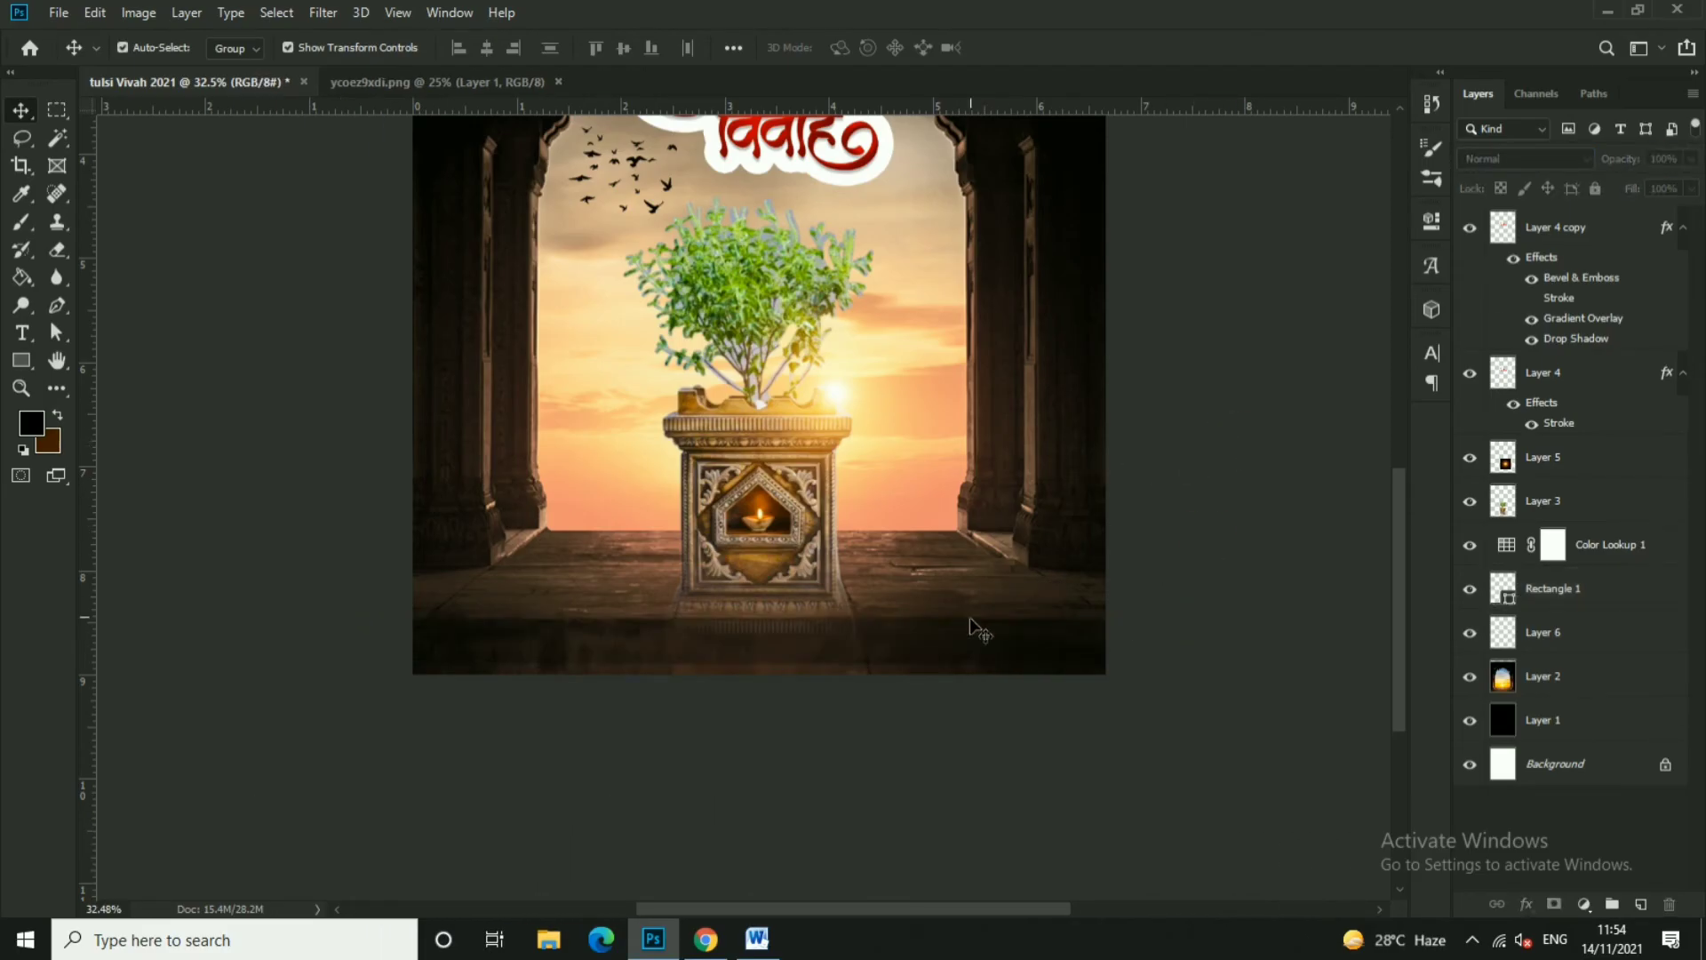
- Make the bar thinner from the top and shift it slightly left
scroll(794, 616, up, 2)
drag(794, 616, 794, 629)
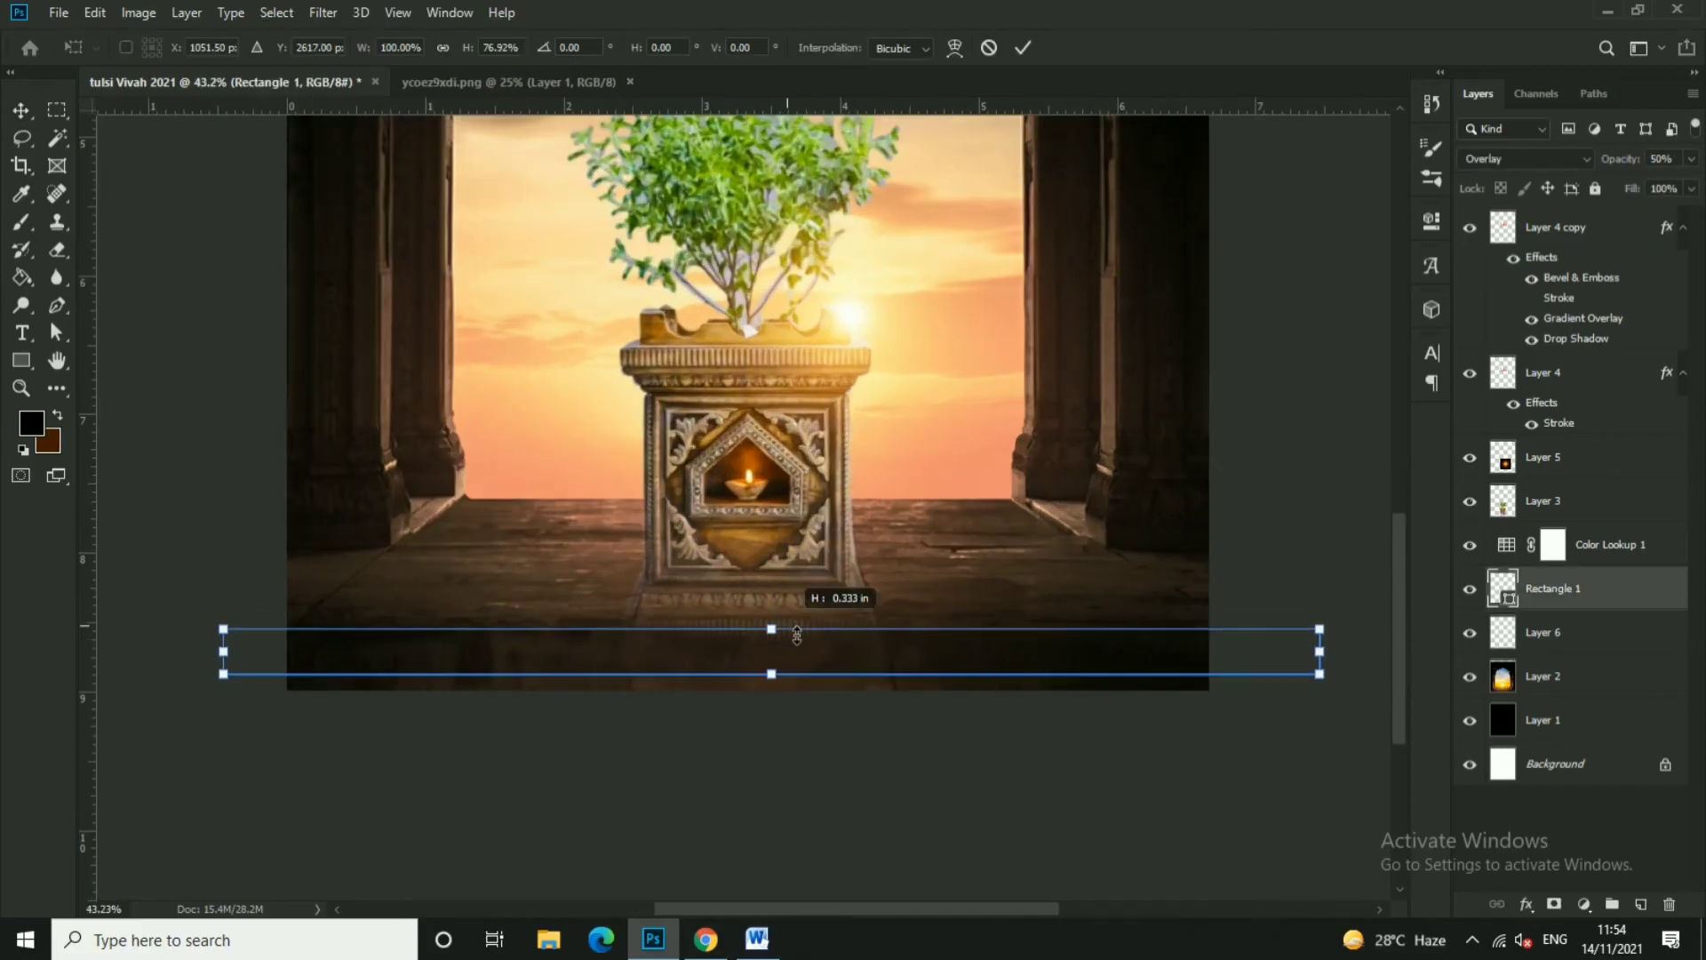
drag(877, 520, 853, 519)
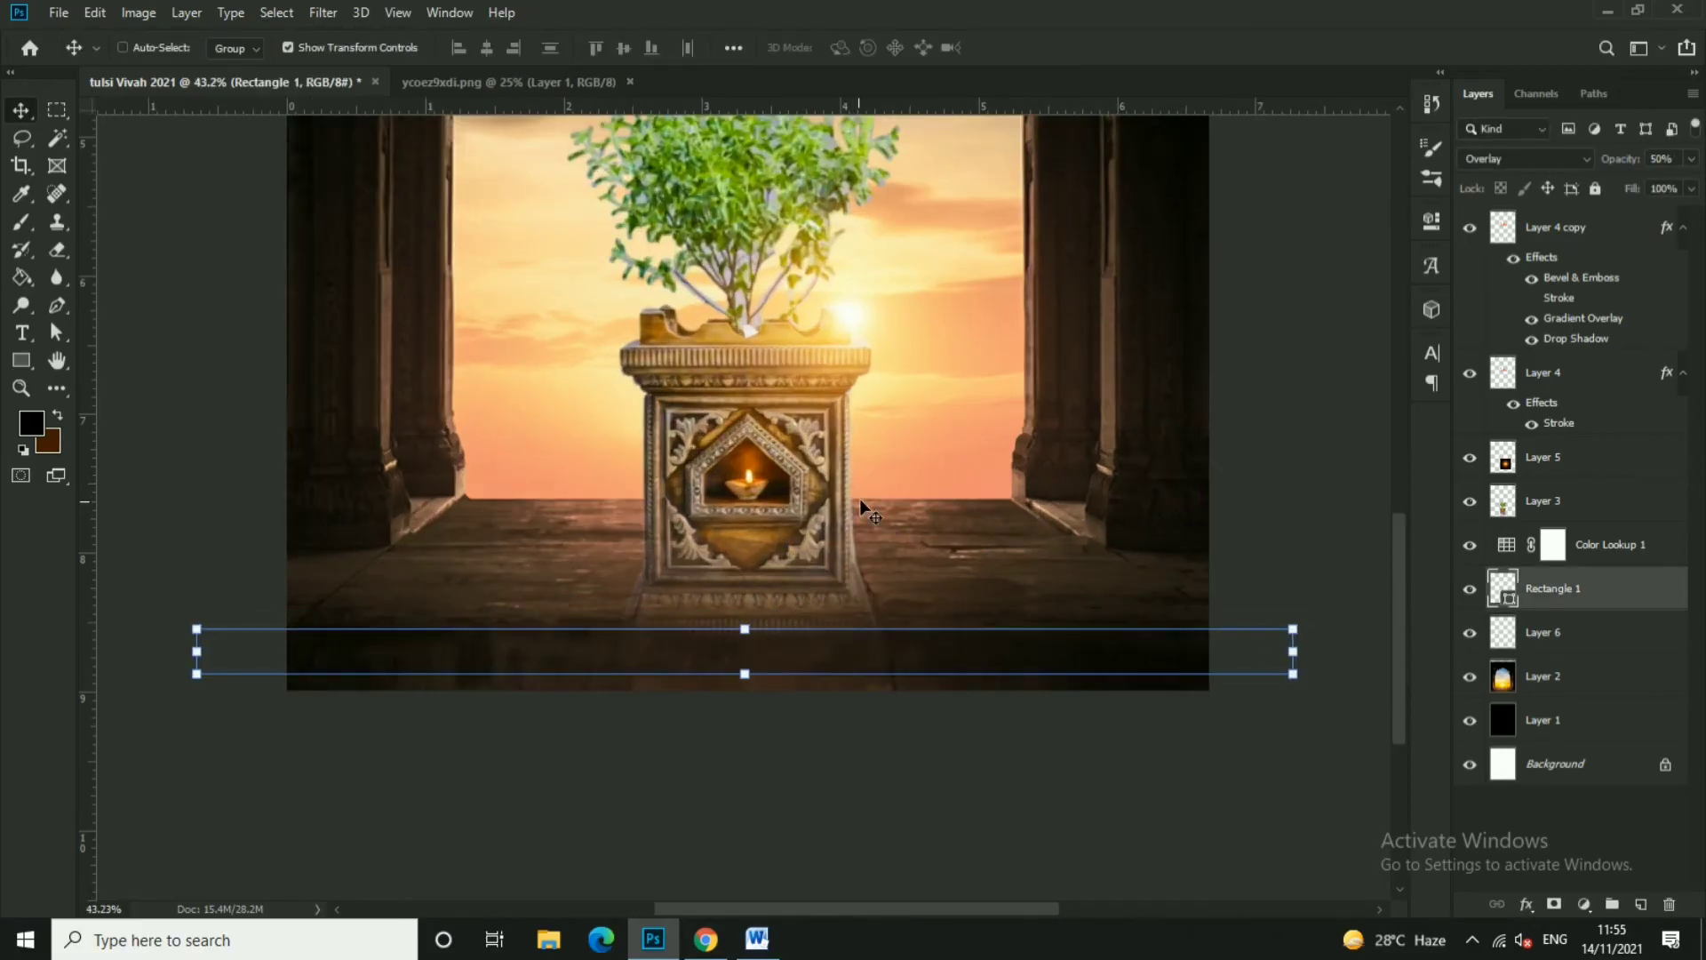
key(ctrl+0)
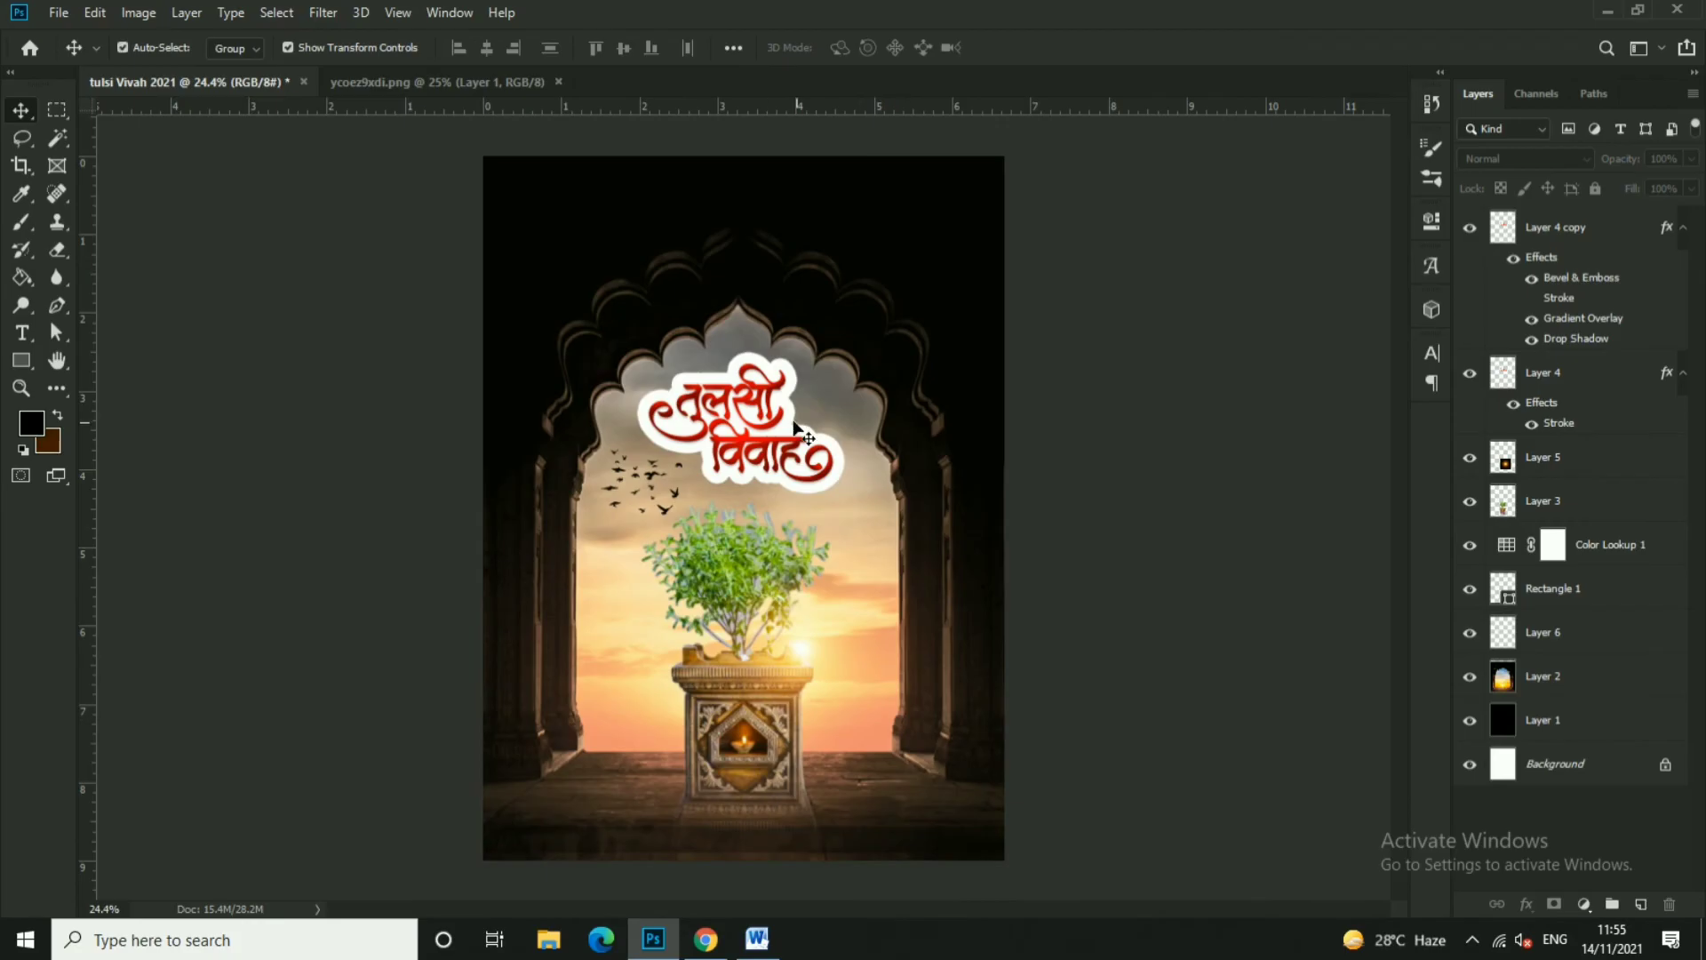
- Select Layer 2 and copy both Marathi quote lines from the translation page
ctrl+click(805, 327)
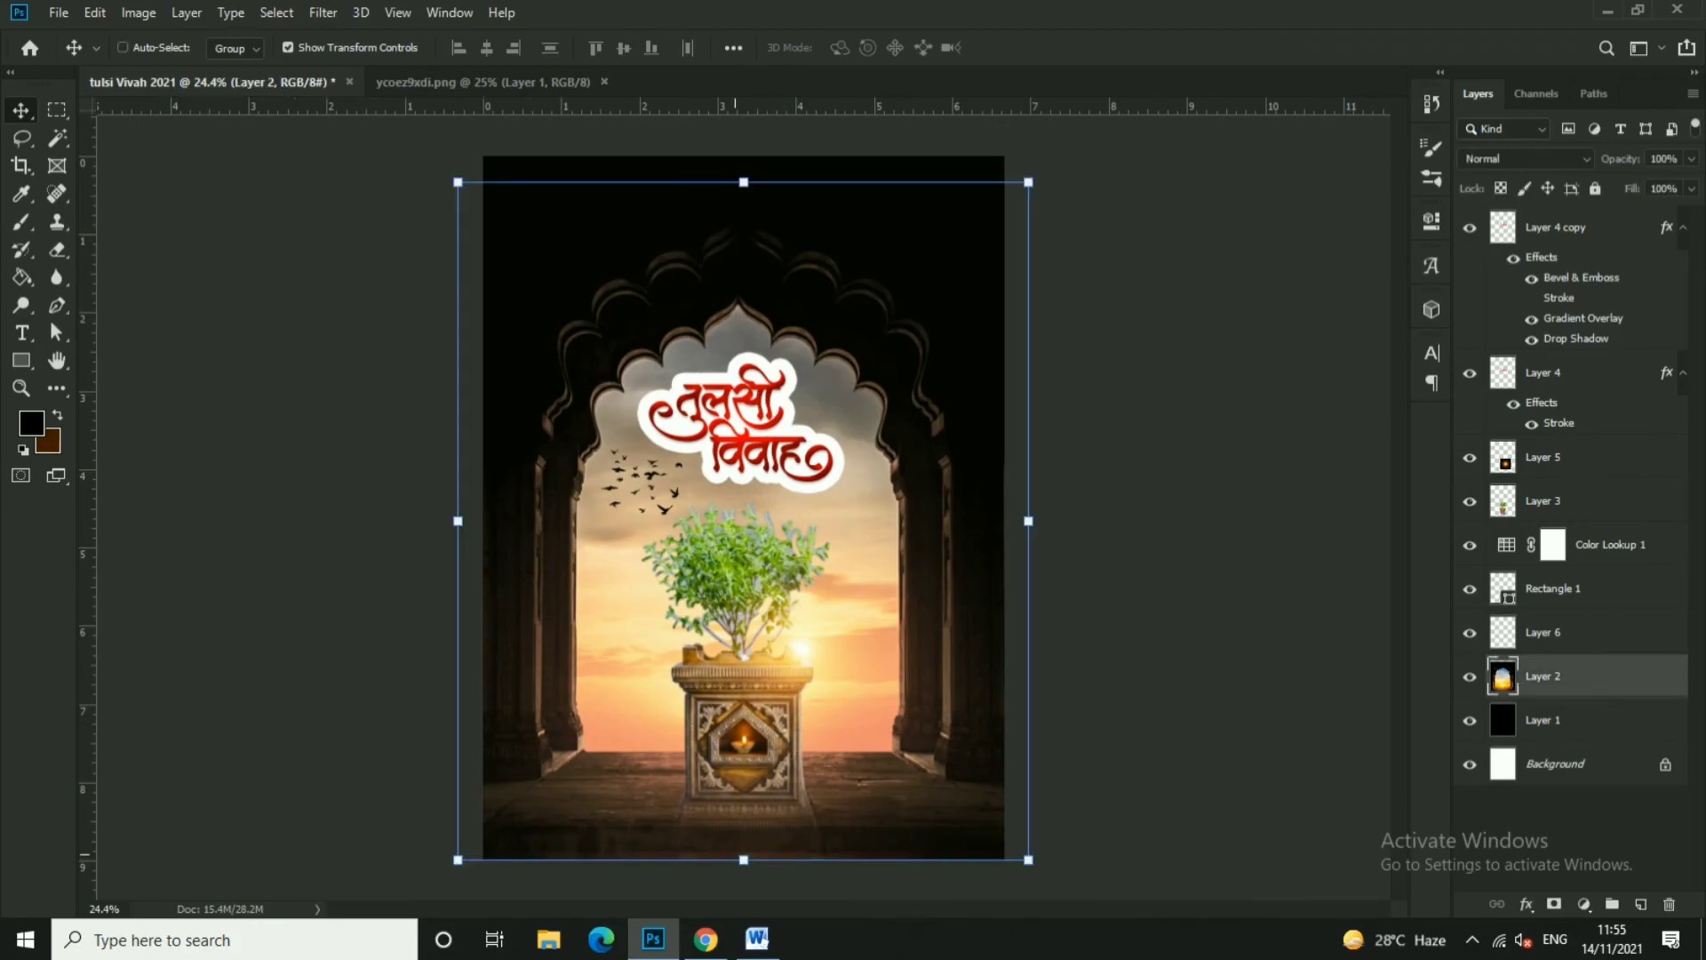
key(alt+Tab)
mouse_move(187, 337)
mouse_down()
mouse_move(499, 338)
mouse_move(528, 368)
mouse_up()
click(654, 939)
- Add the Marathi quote as white Mukta Medium text on the poster
key(ctrl+0)
text(ta)
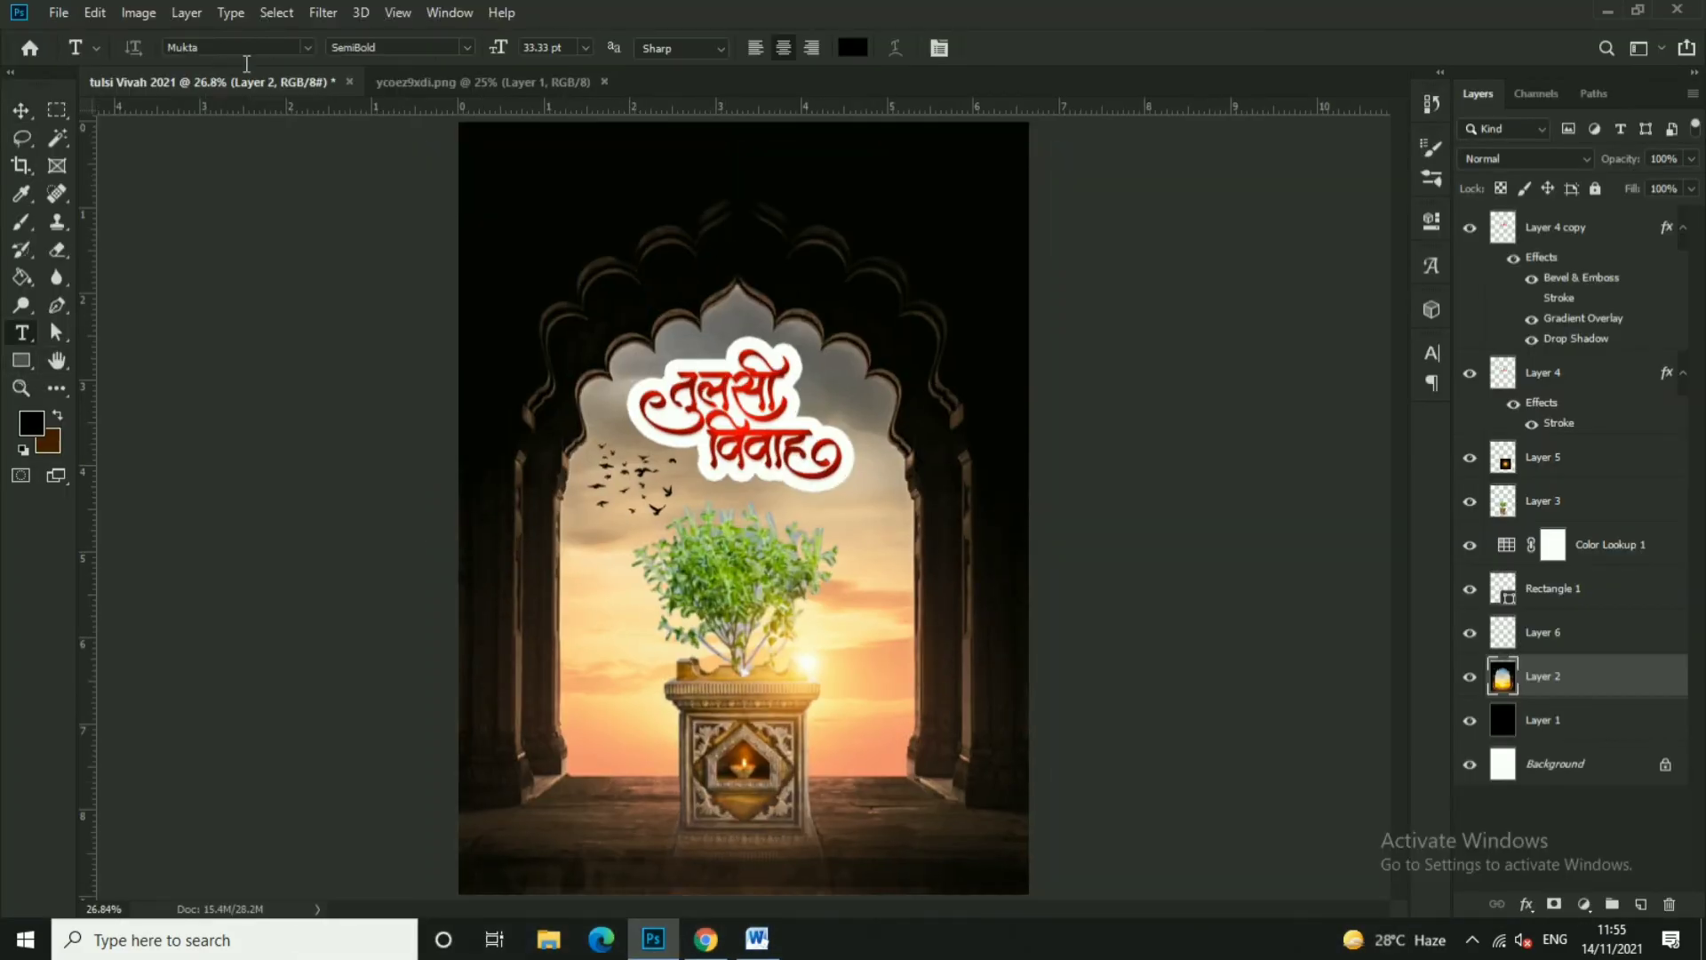
text(mukta)
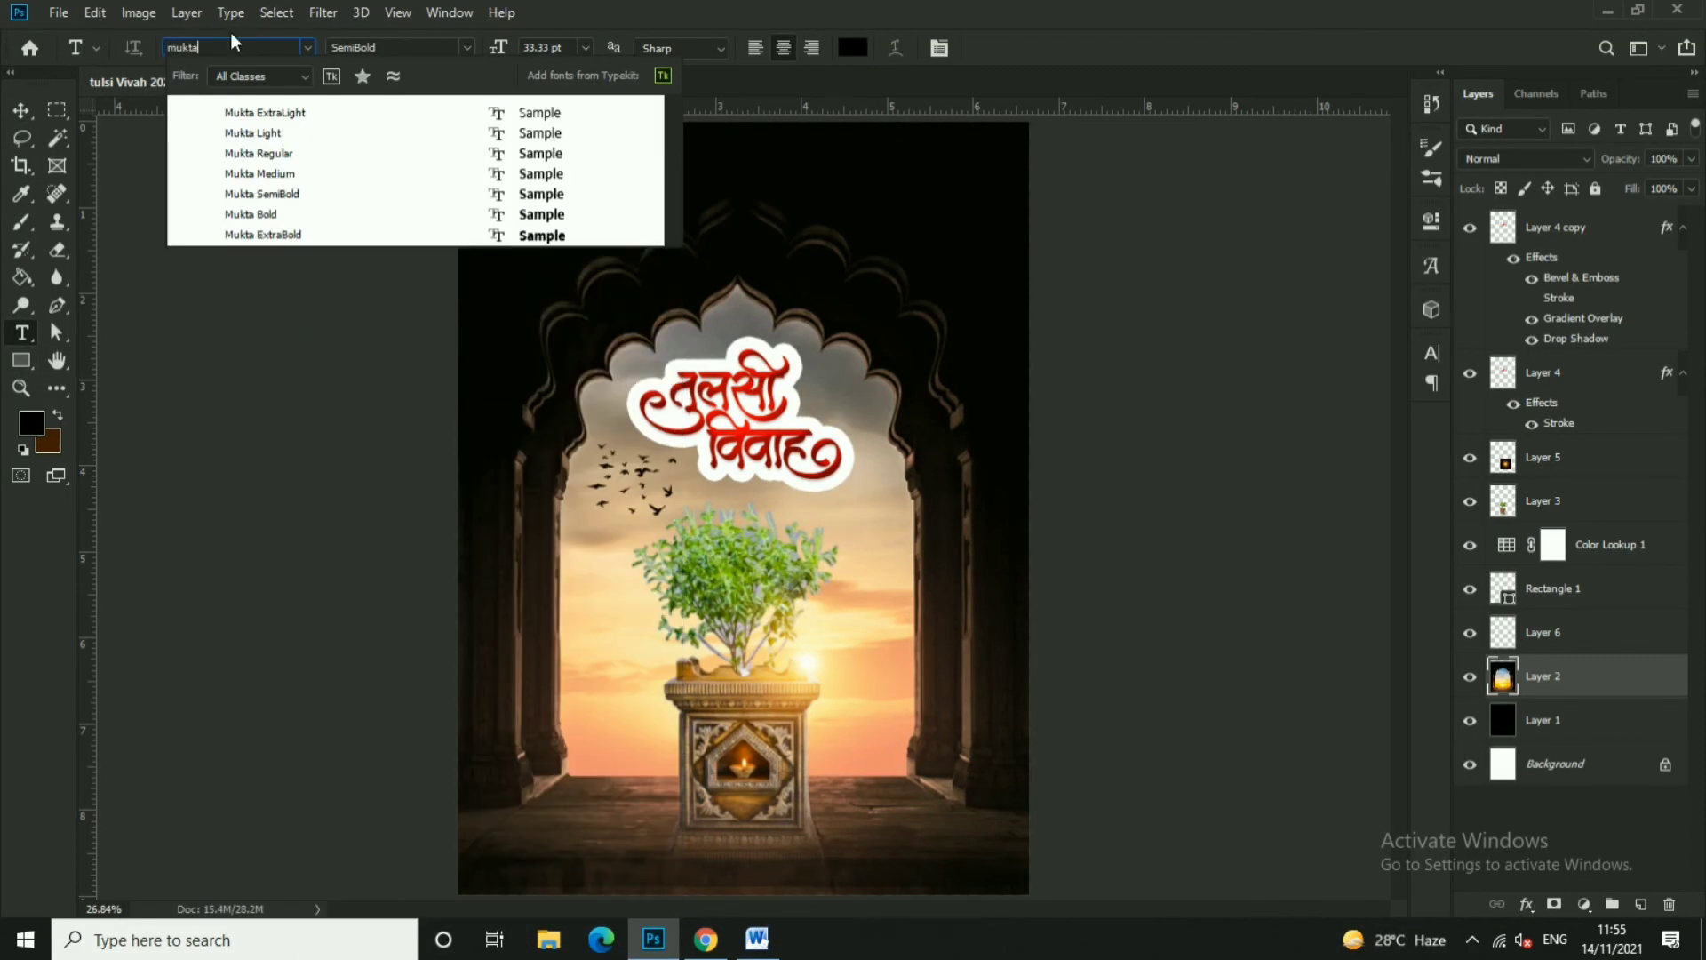
click(295, 175)
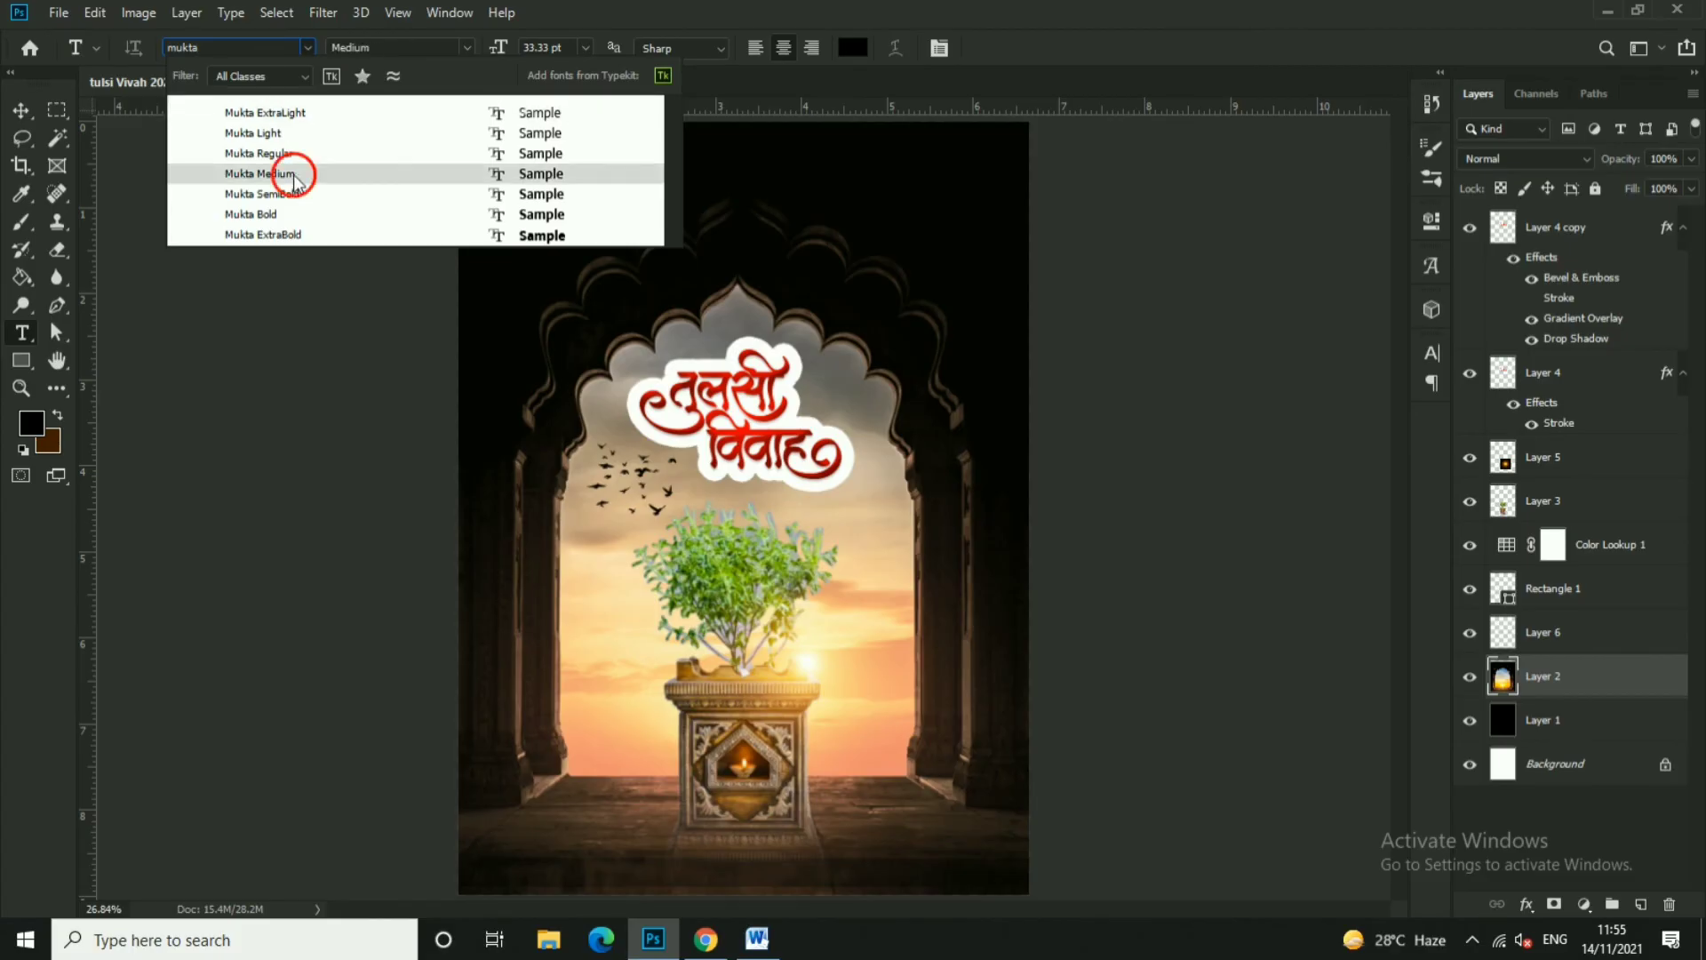
click(678, 217)
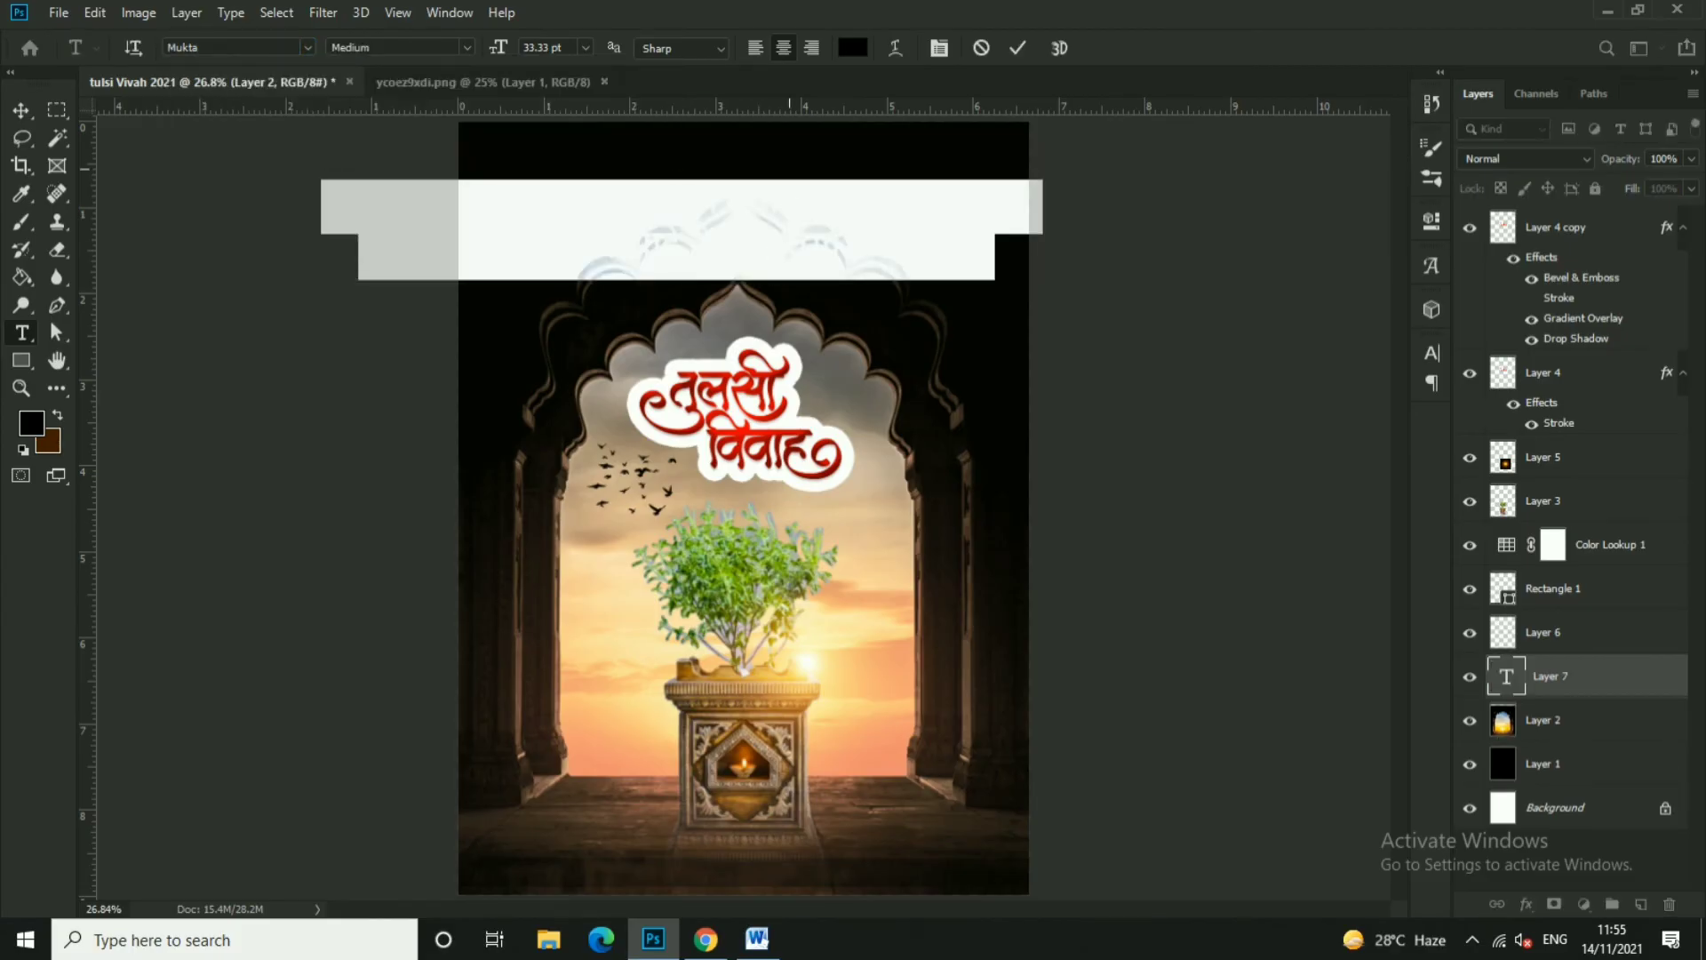
click(853, 47)
drag(649, 302, 610, 240)
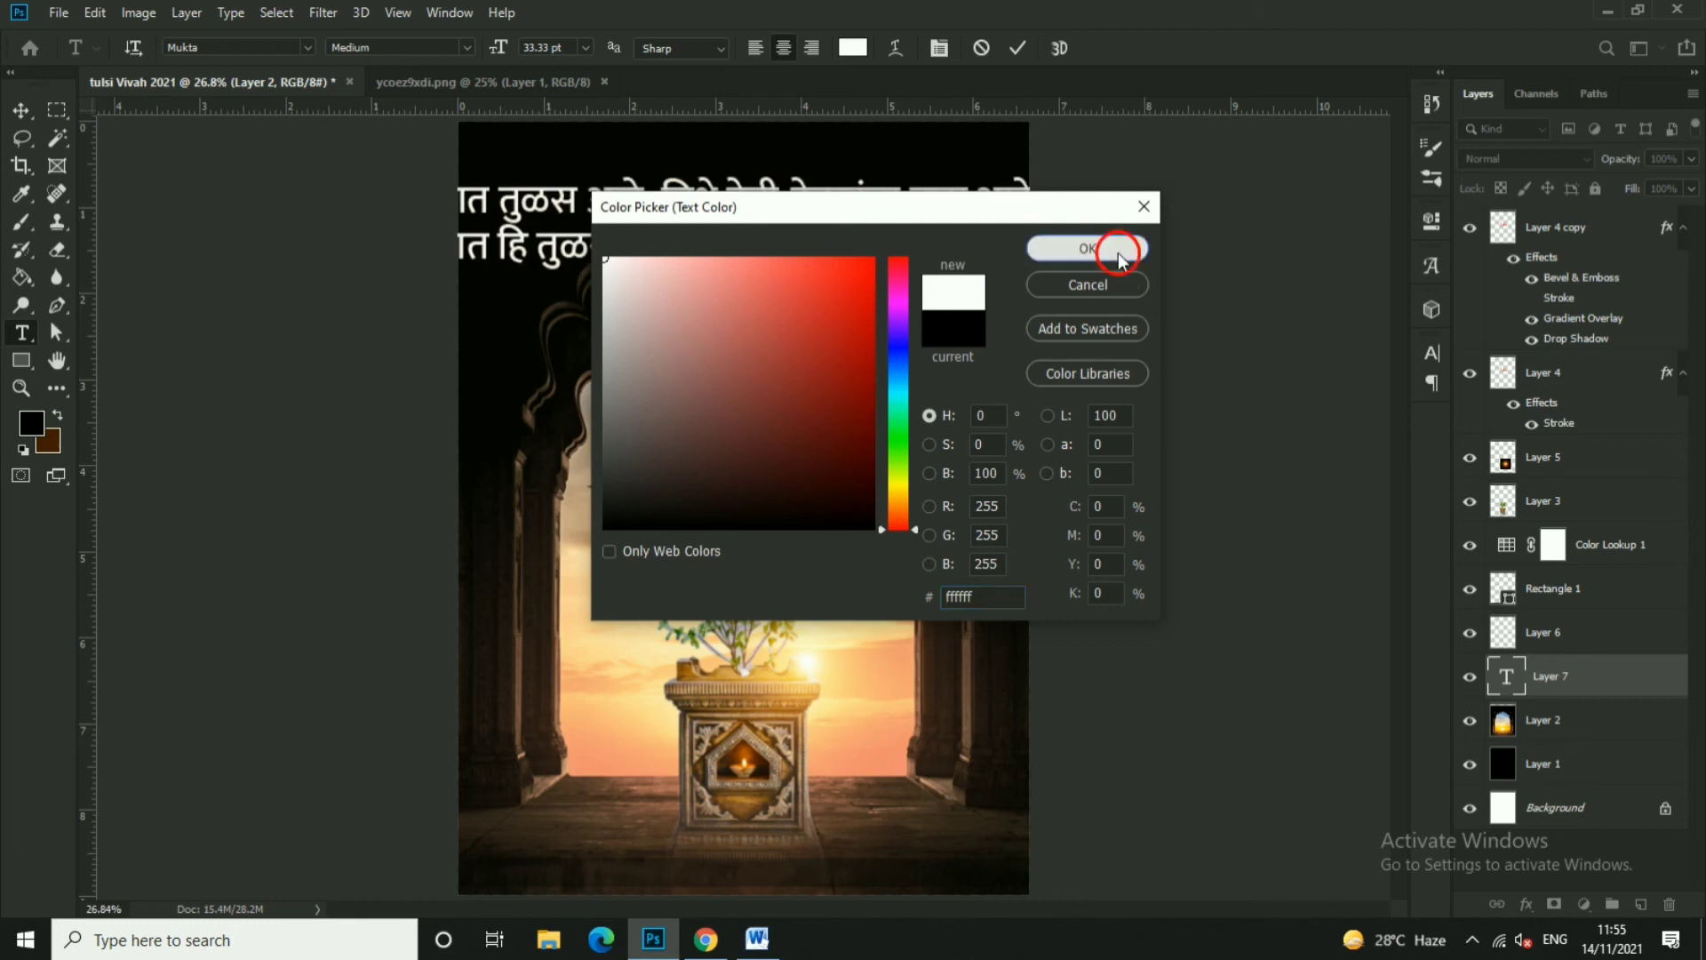
click(1088, 248)
click(275, 179)
- Shrink the quote and centre it along the top of the poster
click(21, 109)
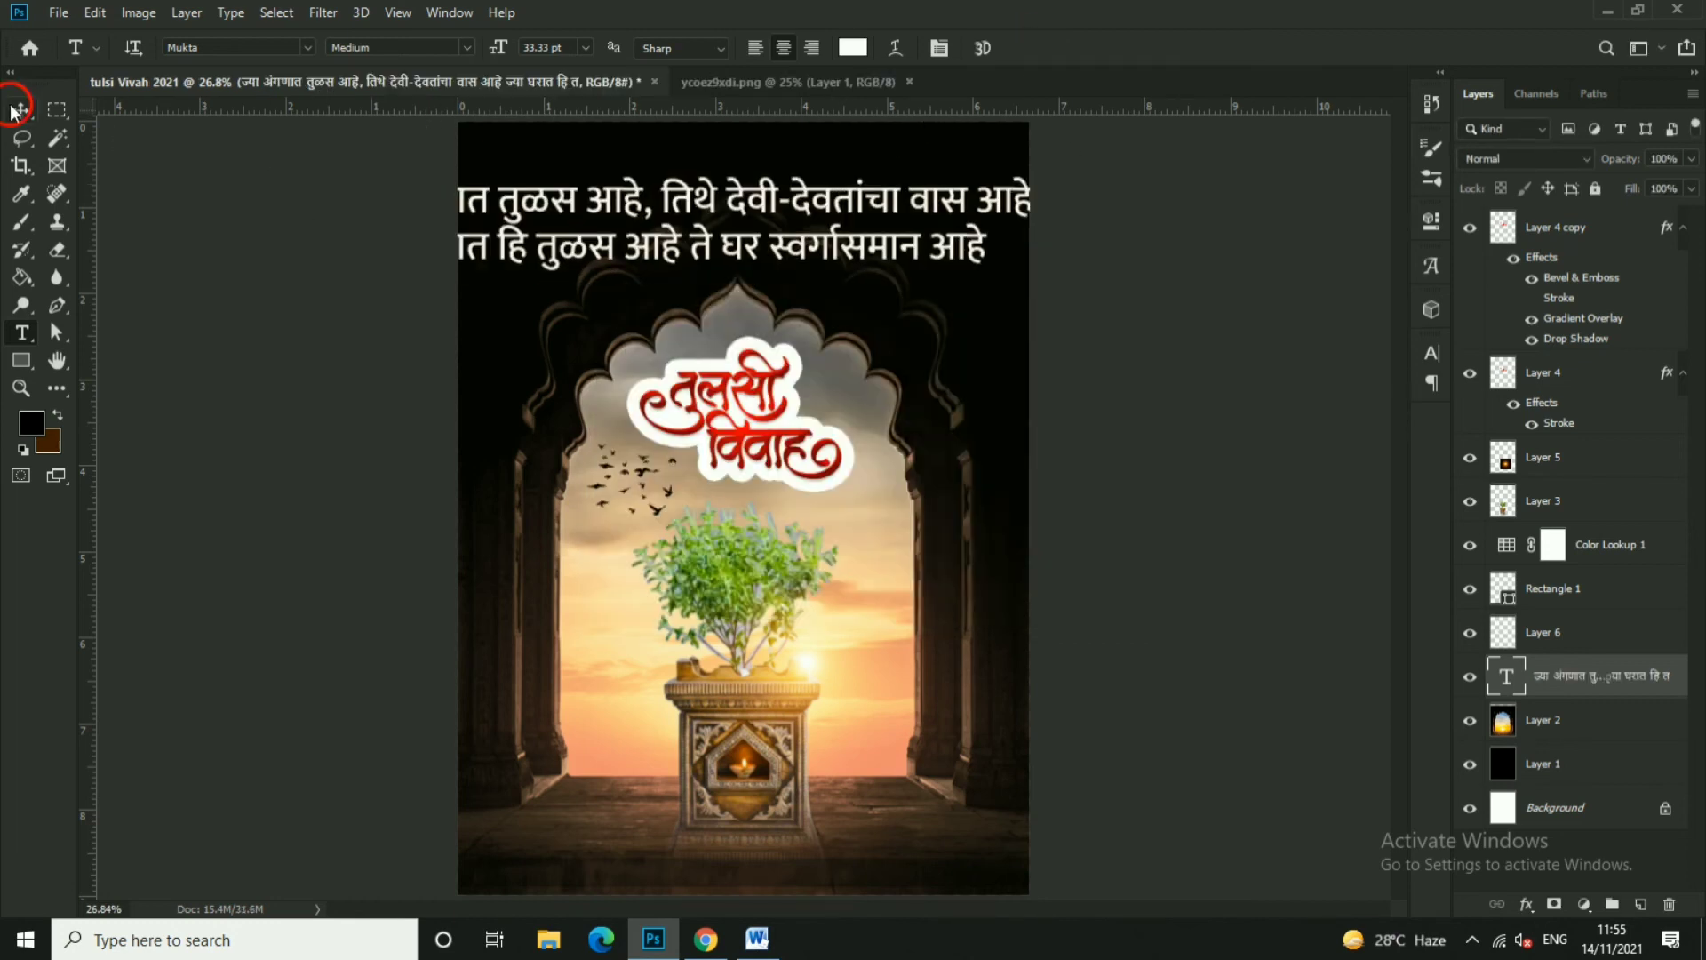
mouse_move(1036, 172)
mouse_down()
mouse_move(946, 210)
mouse_move(982, 213)
mouse_move(906, 197)
mouse_up()
click(1023, 47)
drag(700, 189, 770, 143)
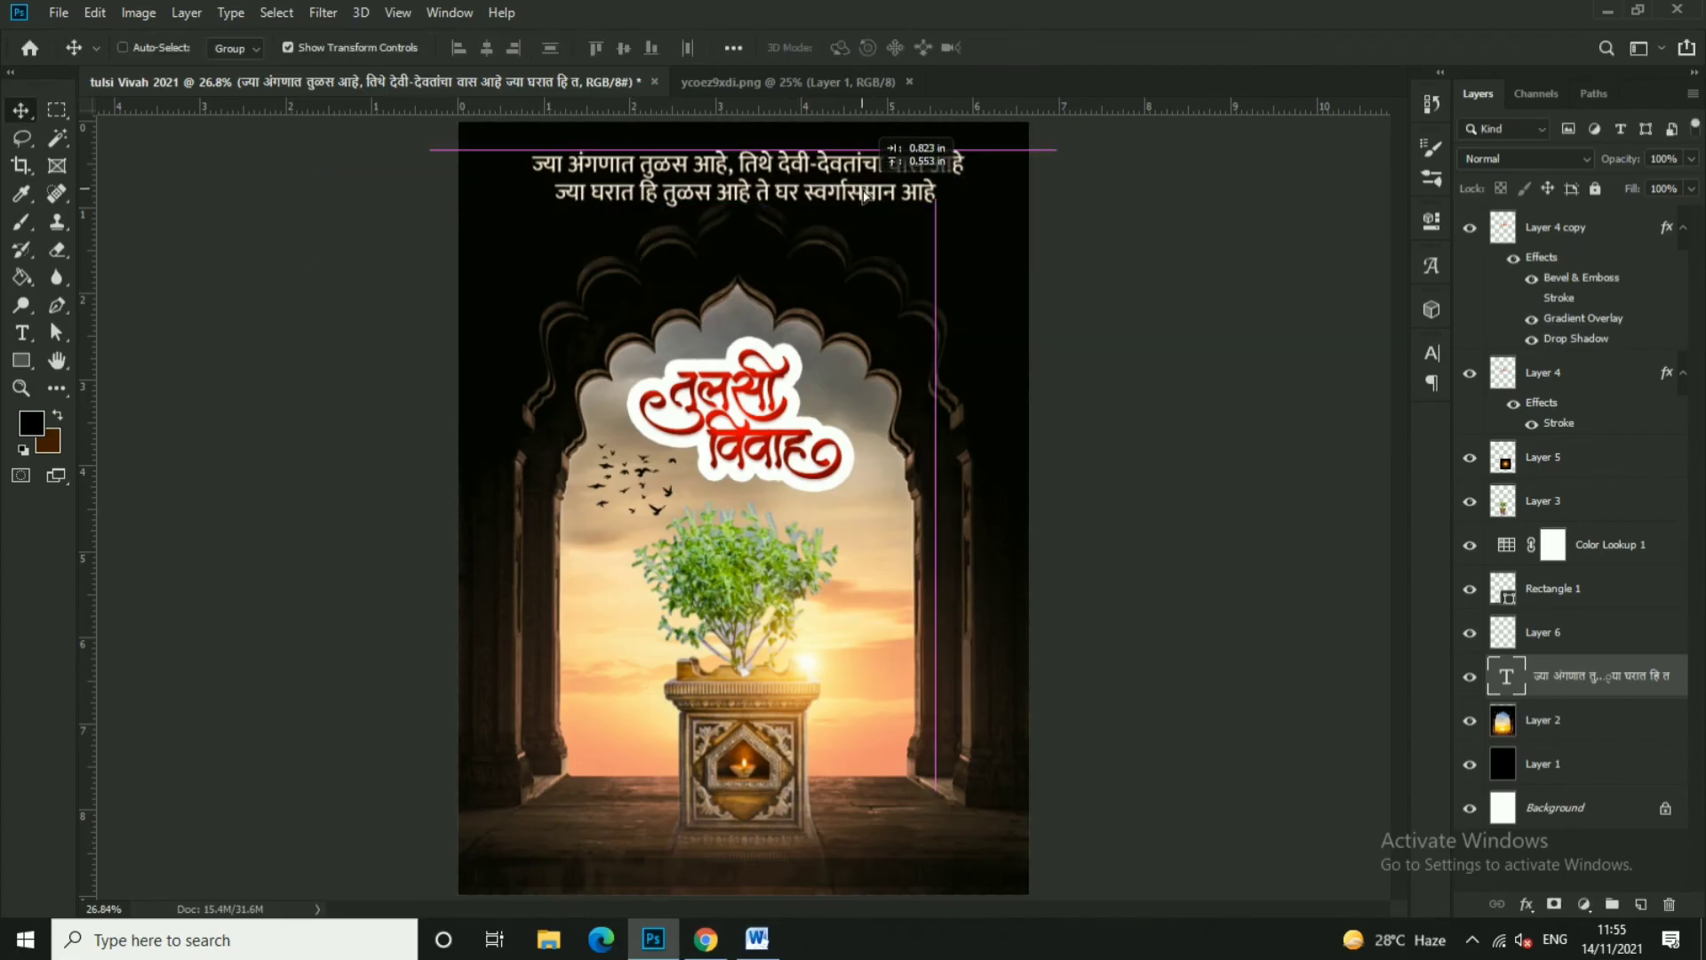
scroll(904, 197, up, 2)
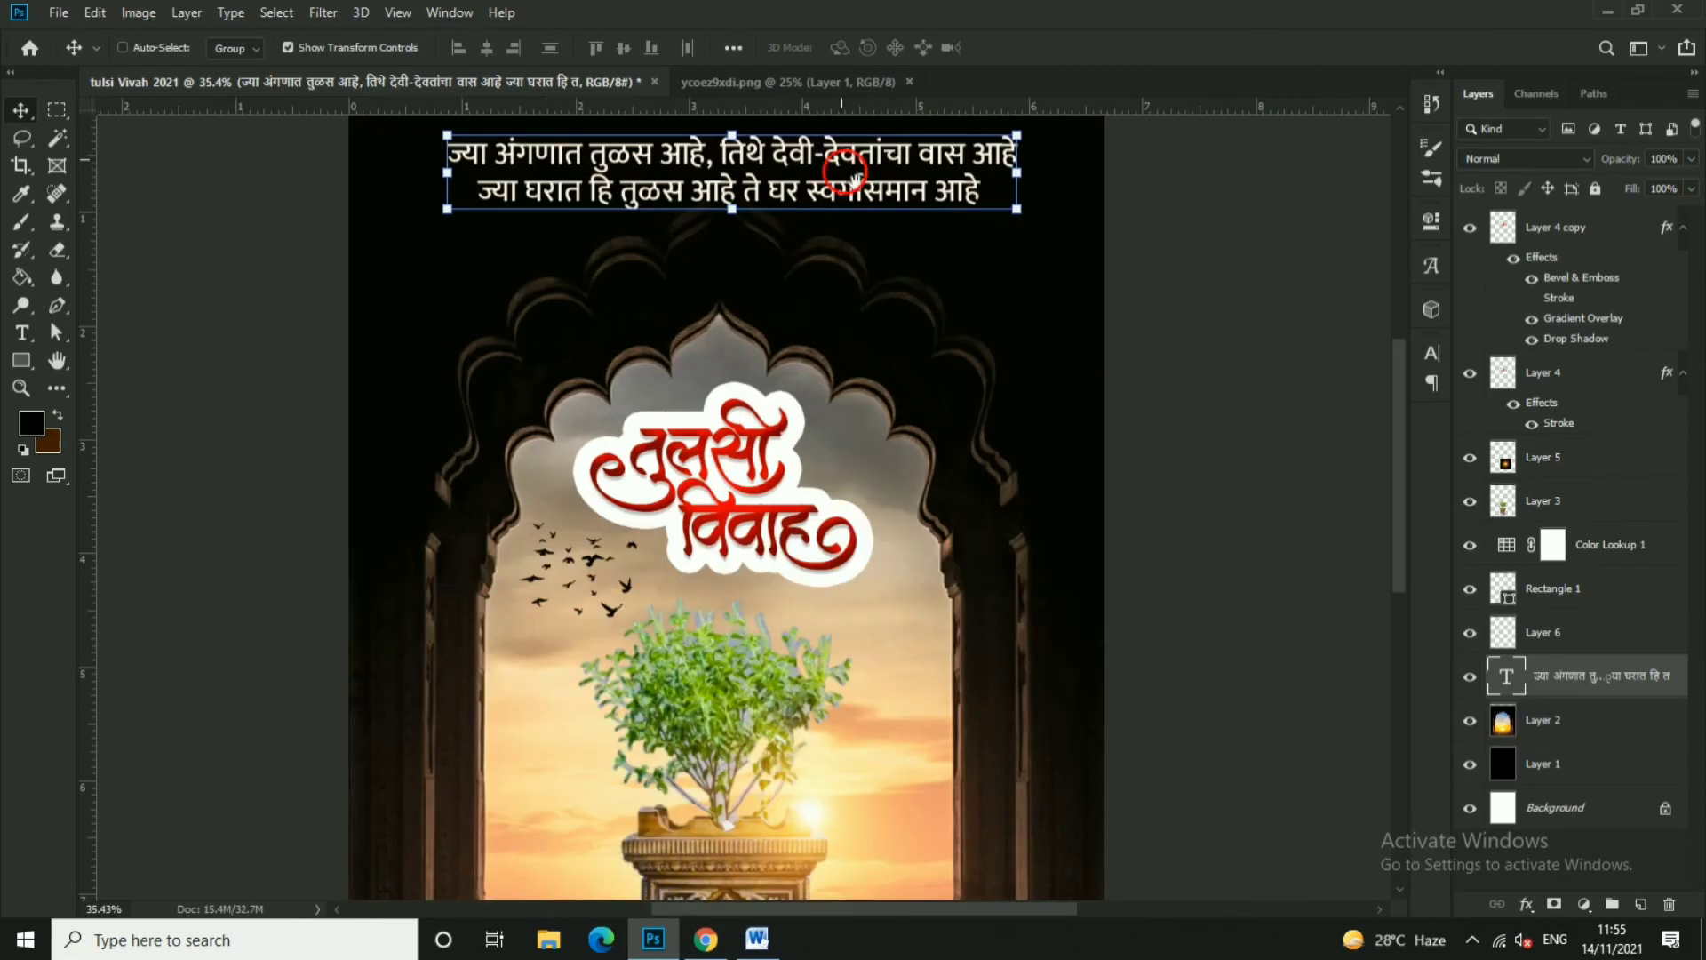
drag(904, 197, 911, 284)
- Fine-tune the quote's size and position with Free Transform
key(ctrl+t)
drag(1045, 246, 1025, 247)
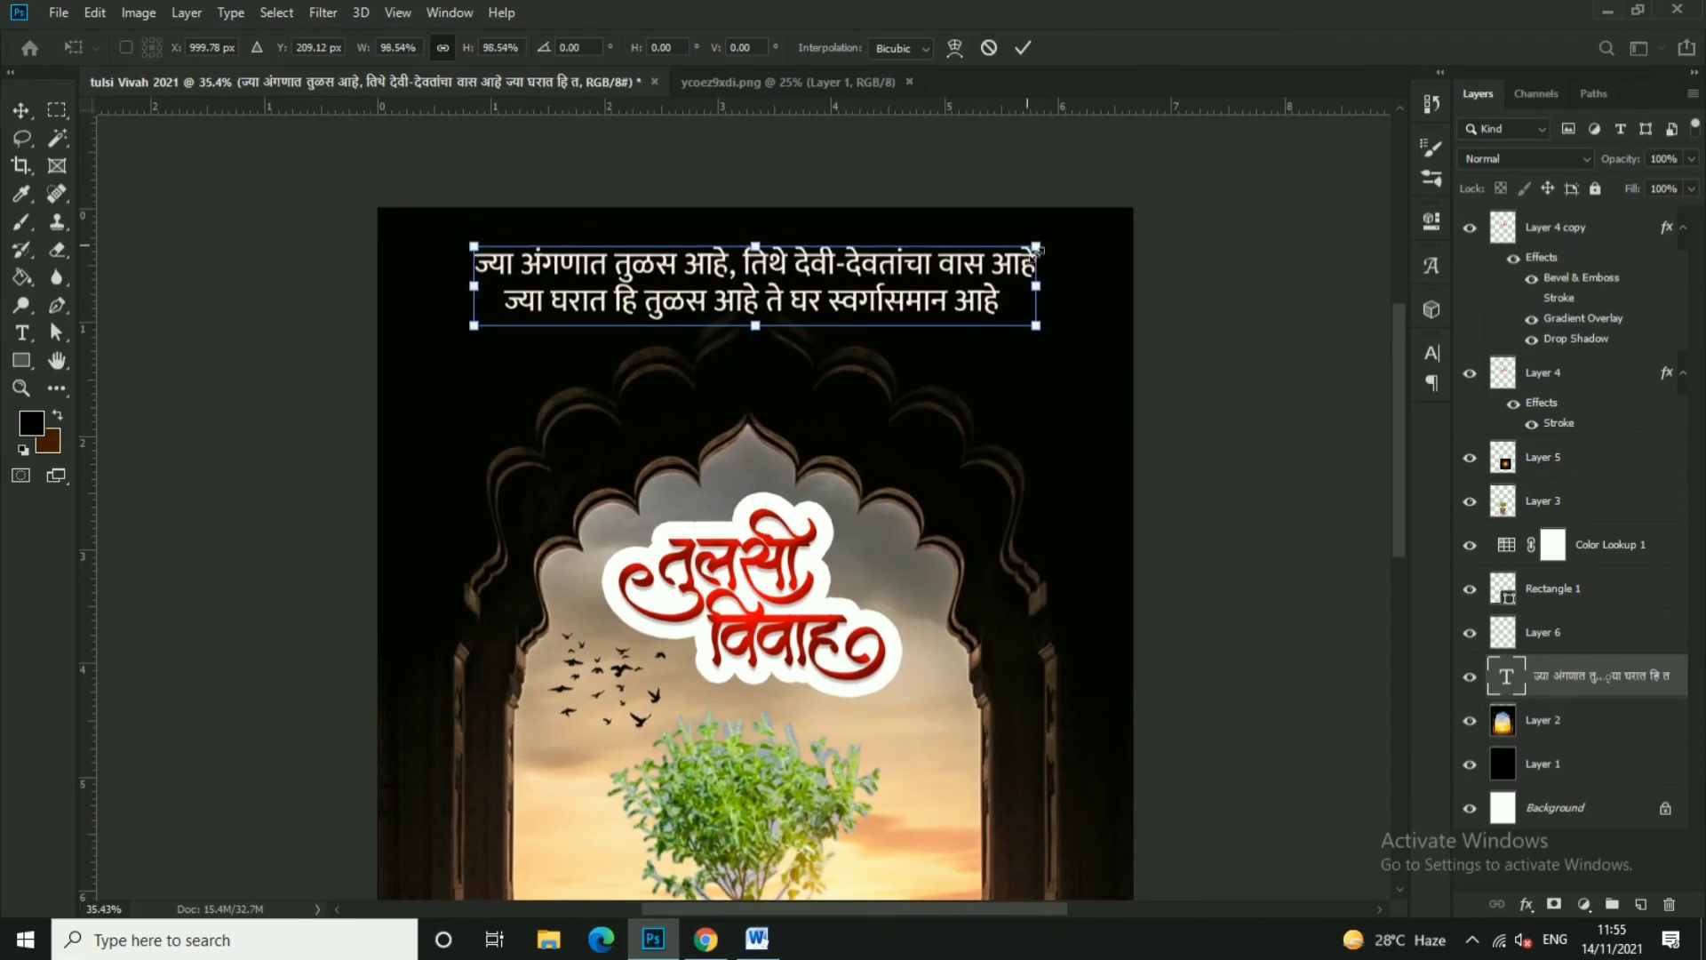
key(Return)
drag(850, 287, 832, 293)
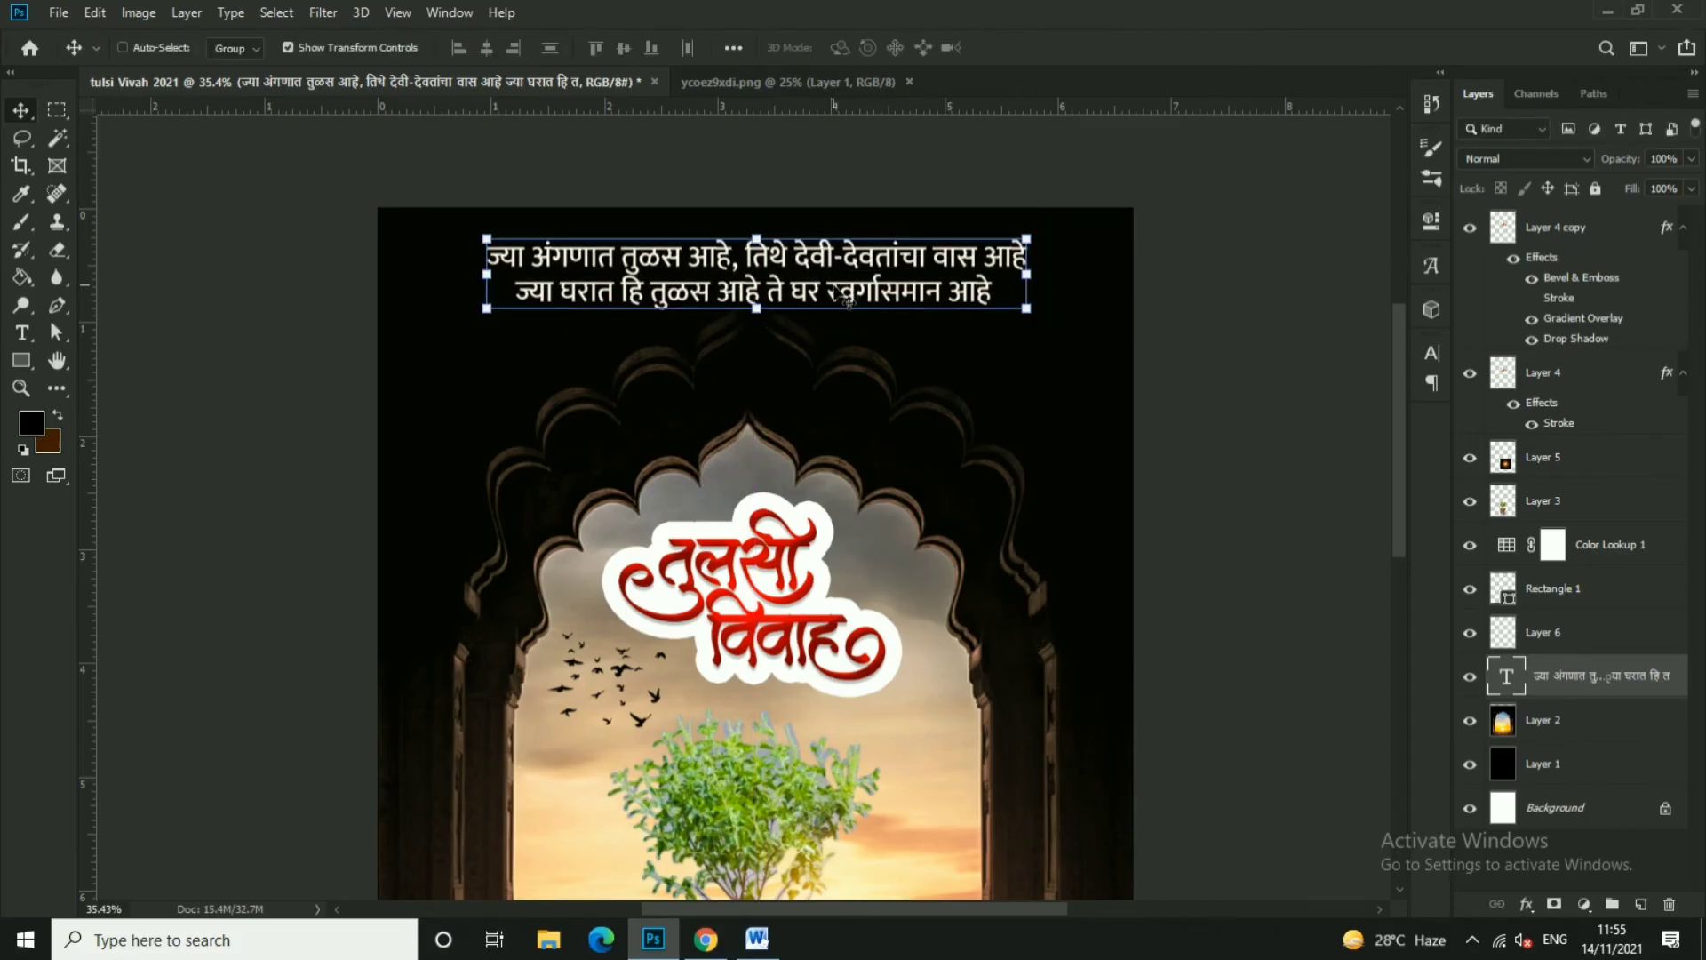
drag(1027, 238, 1040, 236)
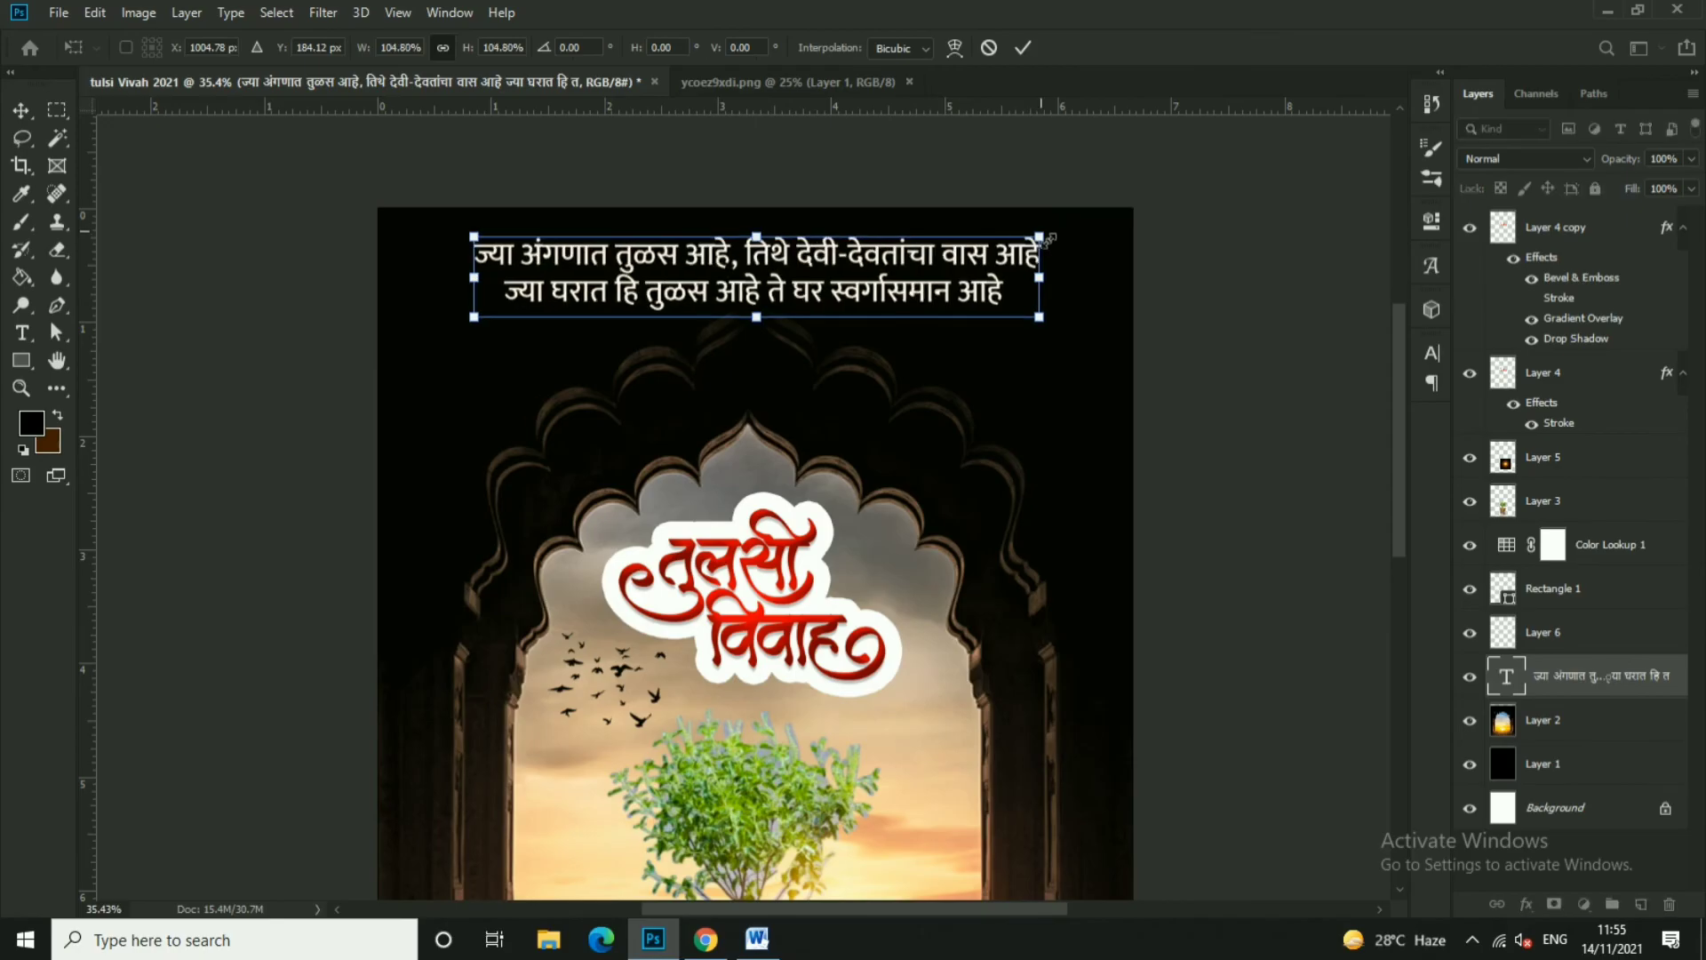
key(Return)
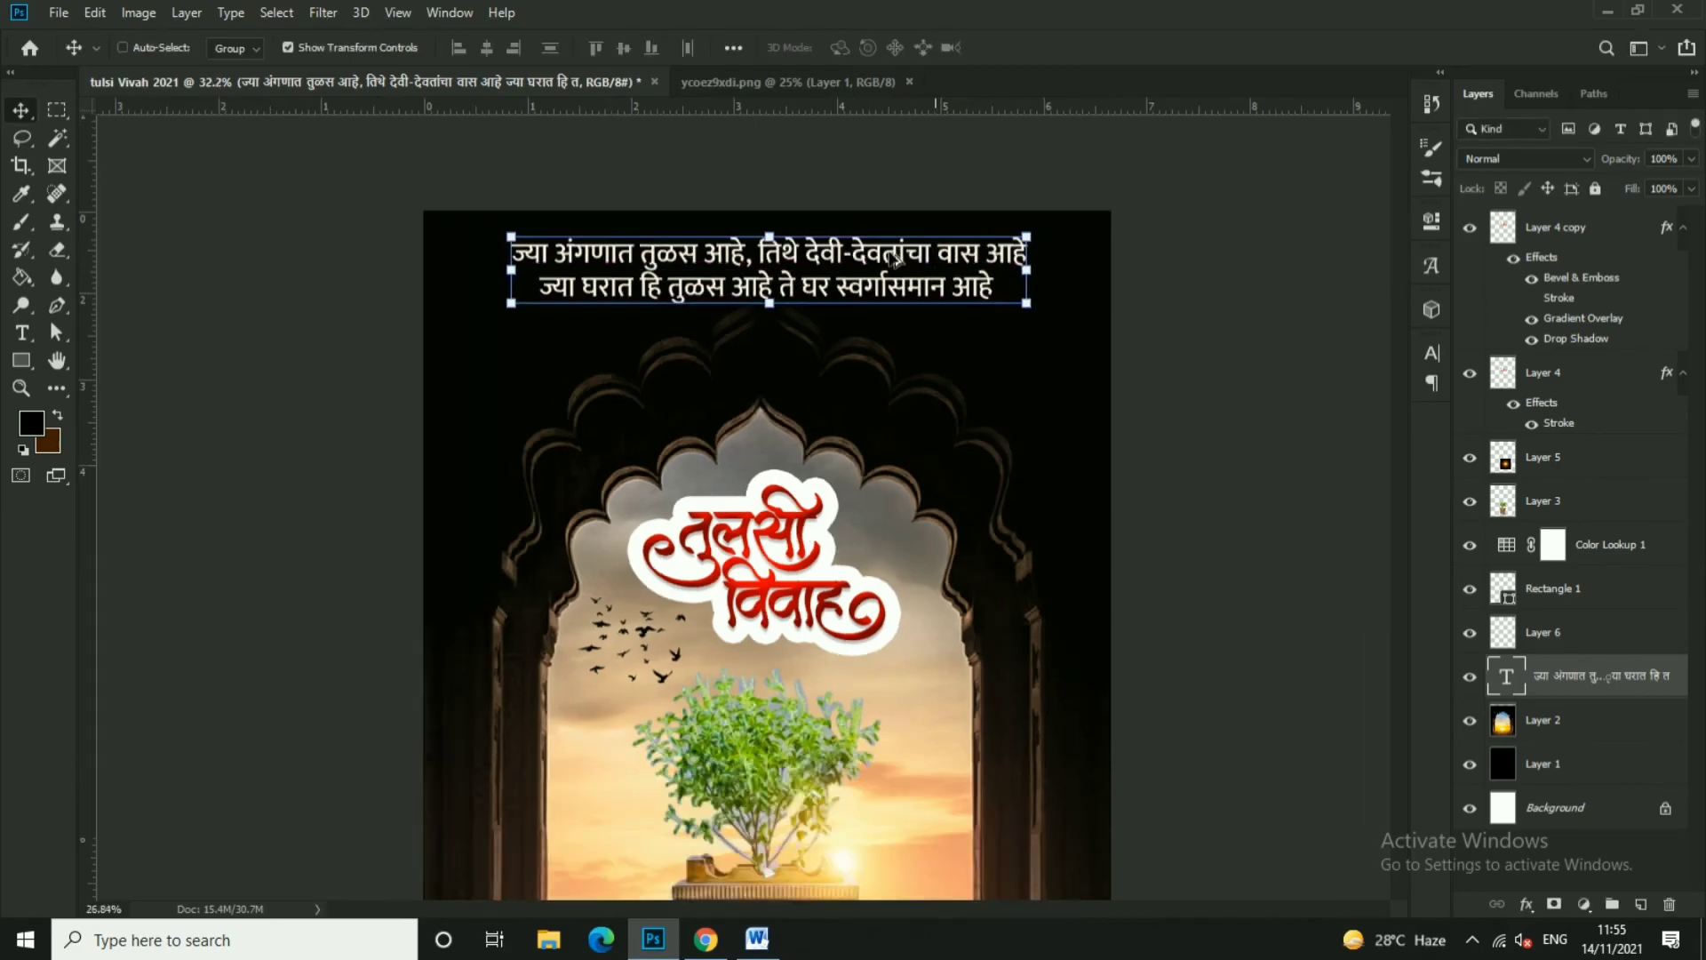
- Alt-drag a copy of the quote to the poster bottom and bring it to the top layer
scroll(880, 286, down, 3)
drag(807, 278, 760, 597)
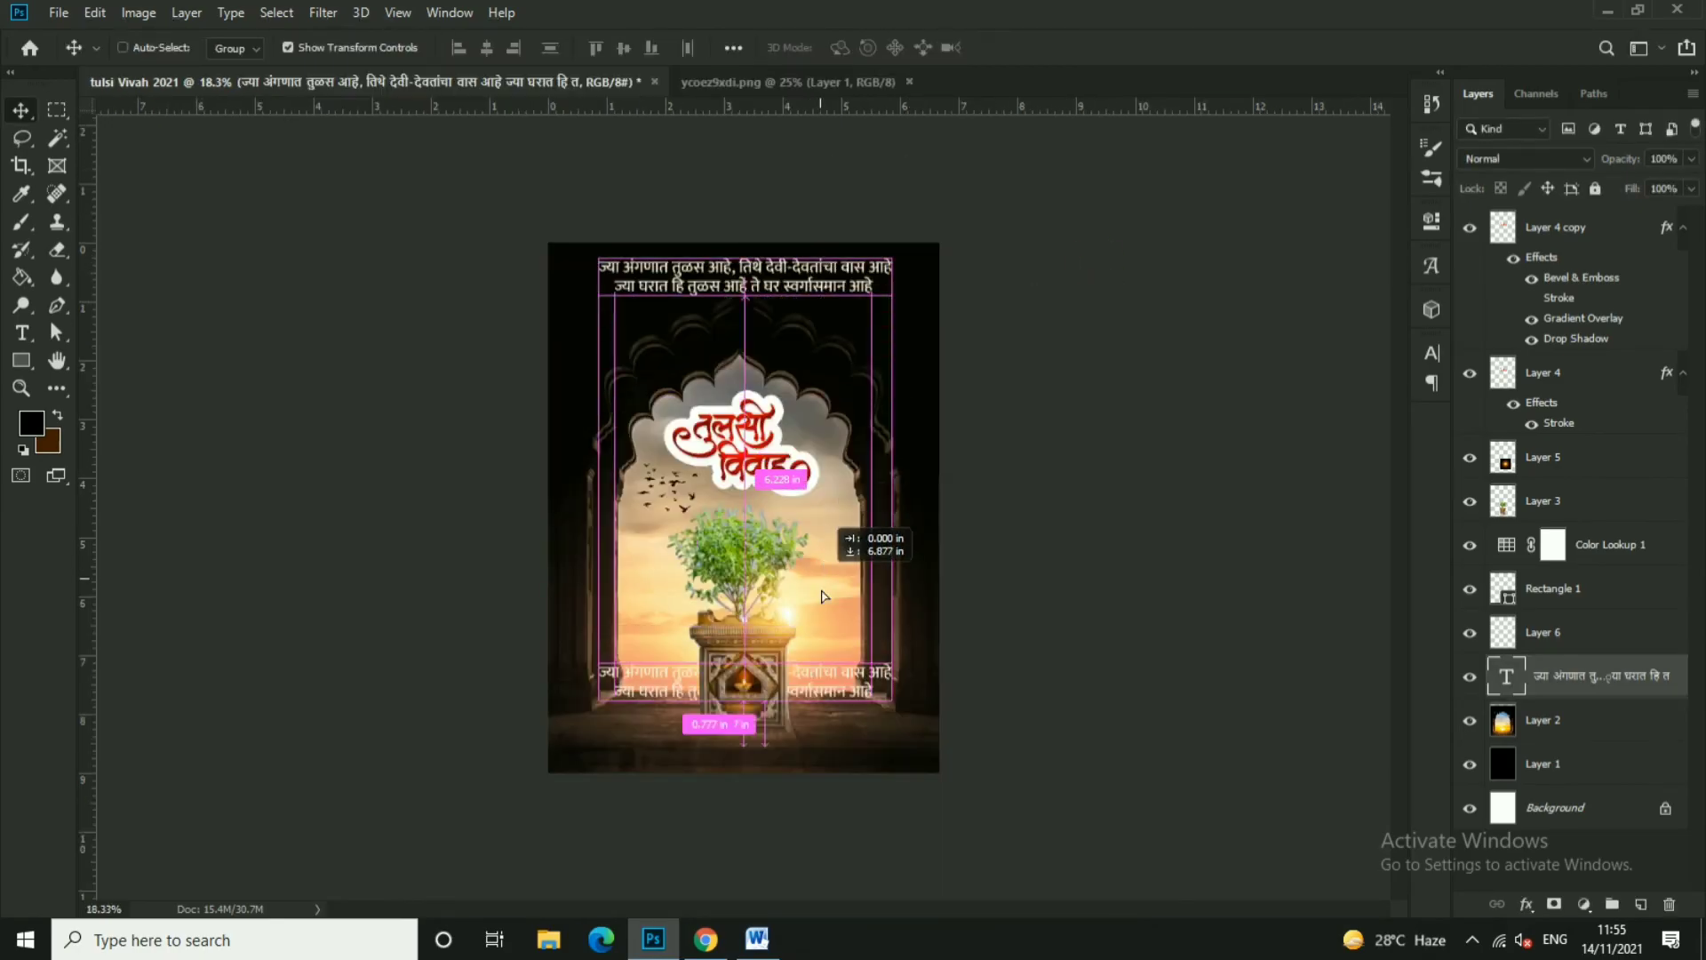
scroll(760, 597, up, 2)
scroll(760, 598, up, 1)
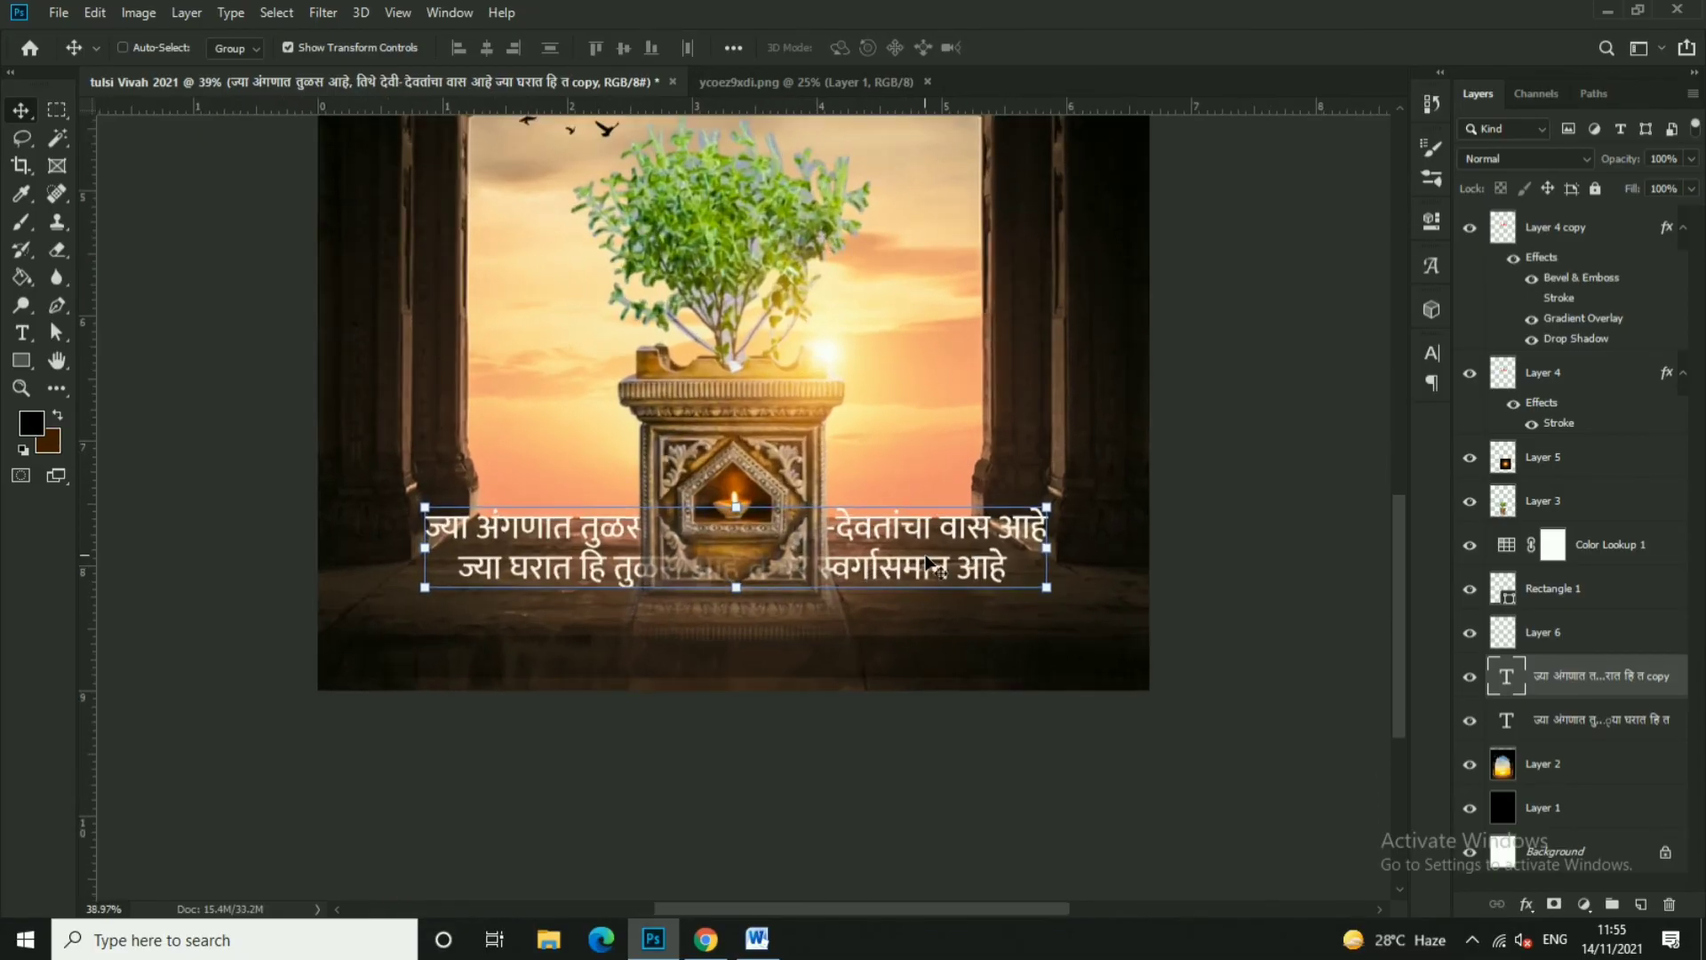
key(ctrl+shift+])
- Select the whole date line on the translation page
click(706, 940)
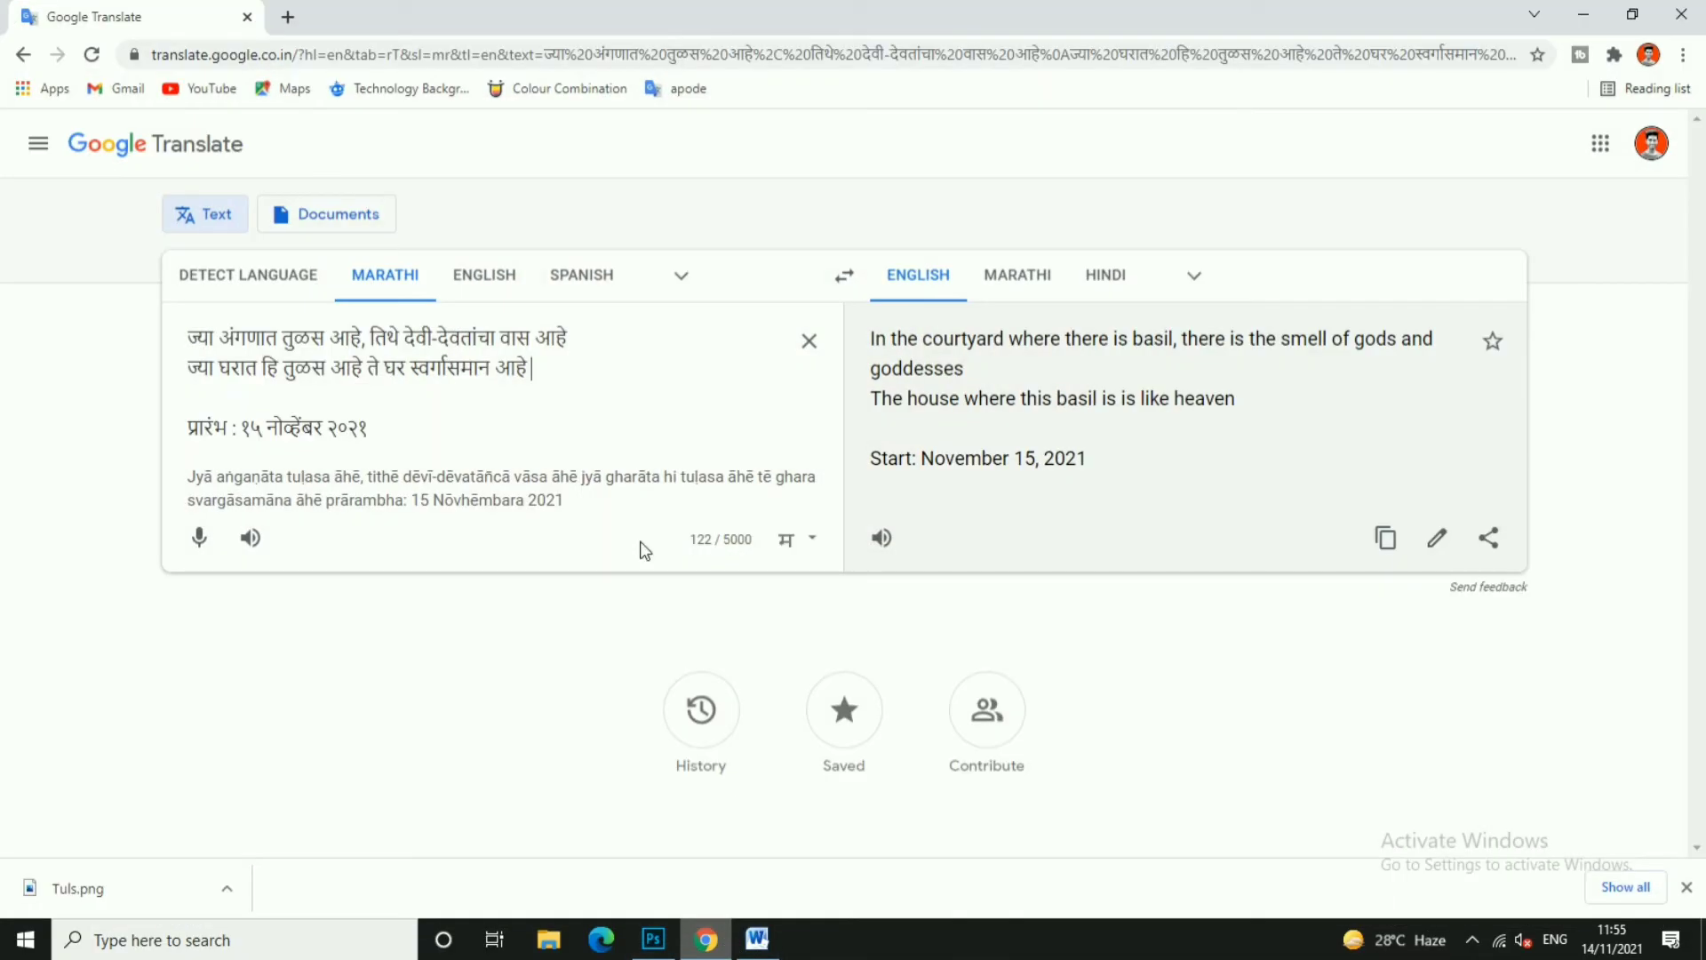
drag(369, 430, 156, 409)
click(187, 427)
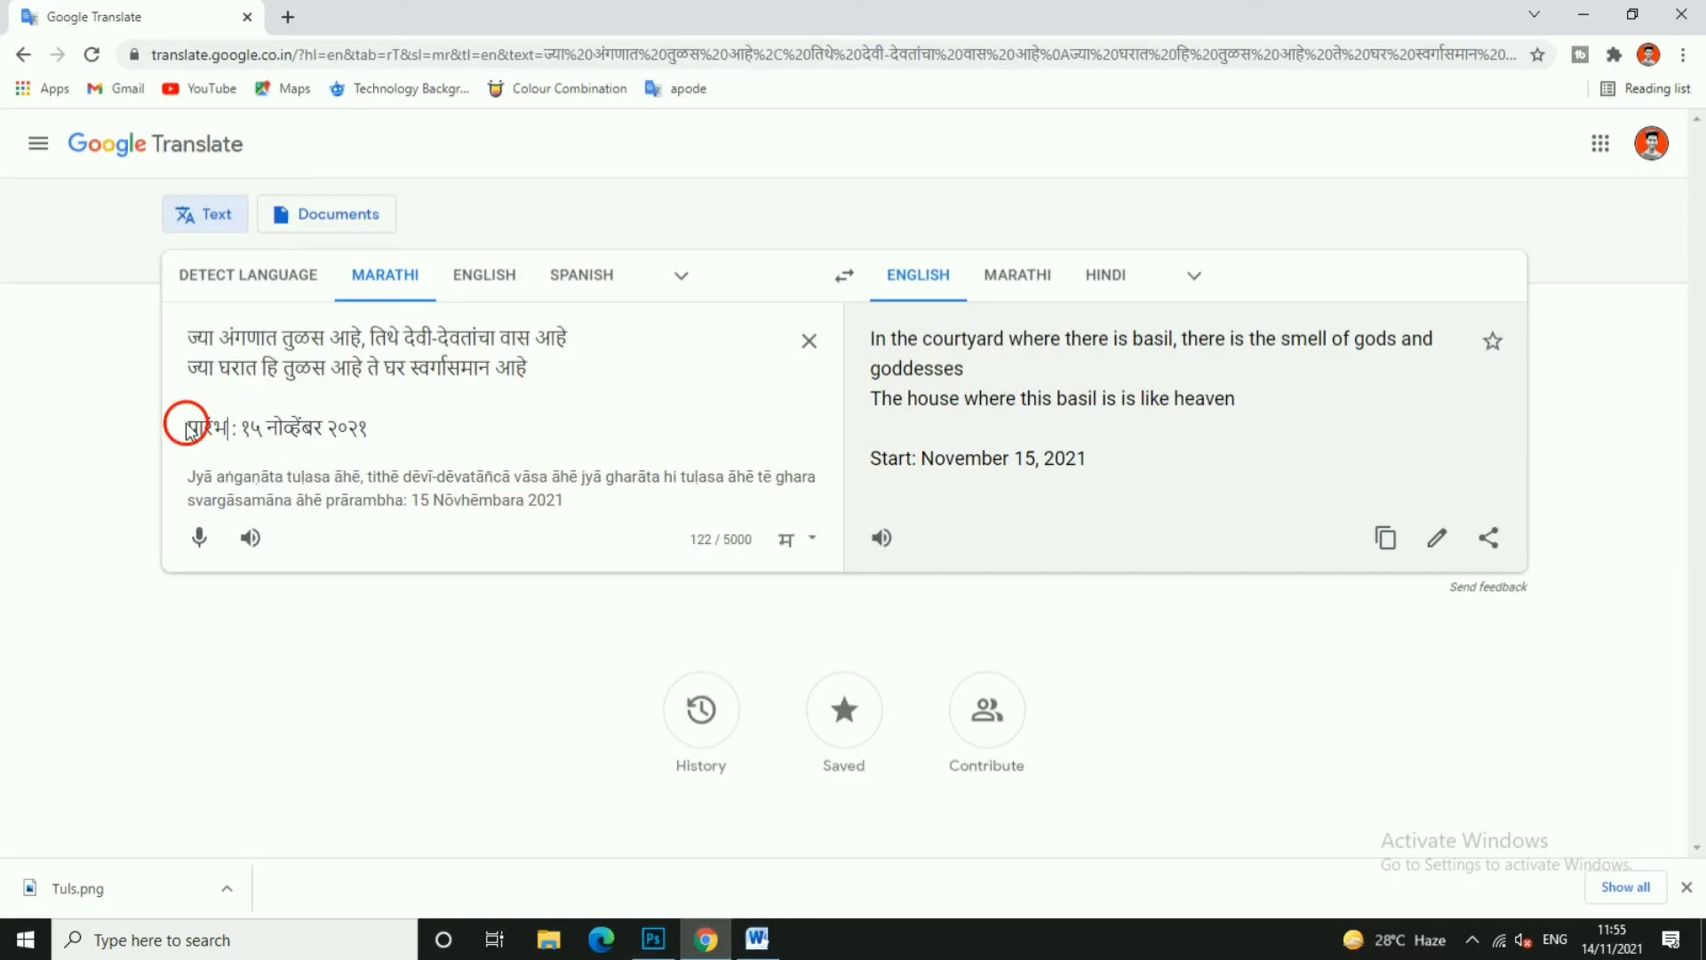
triple_click(225, 429)
key(ctrl+c)
- Replace the copy's text with the SemiBold date line and move it near the bottom edge
key(alt+Tab)
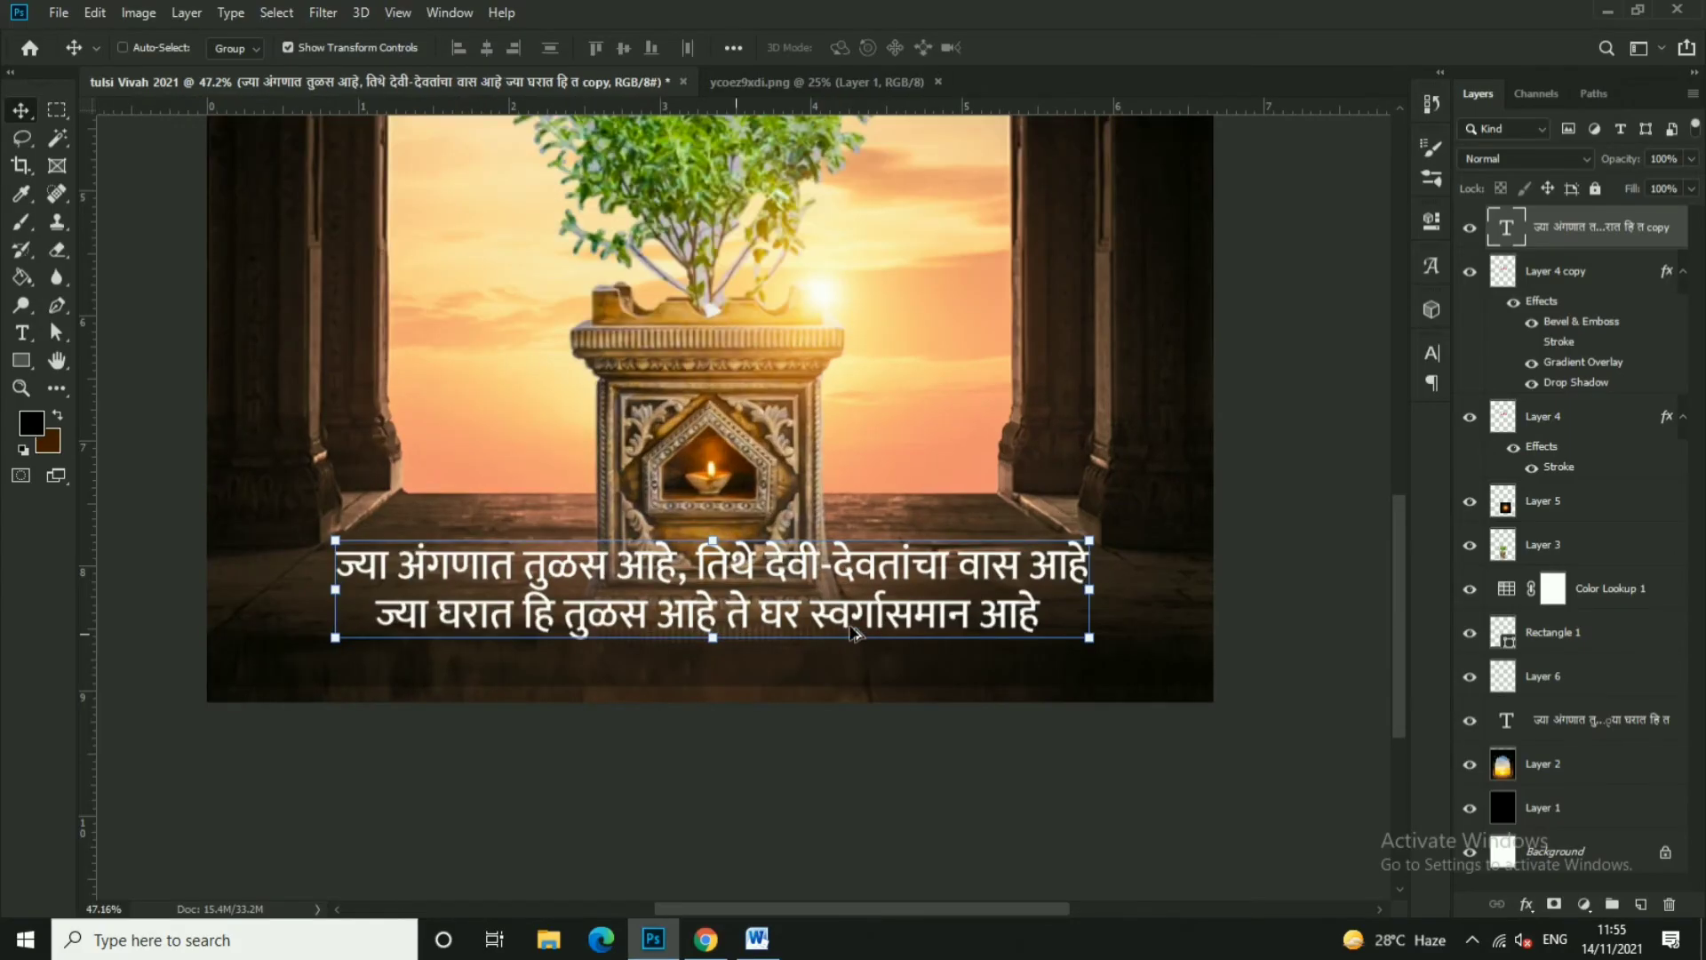
key(ctrl+a)
key(ctrl+v)
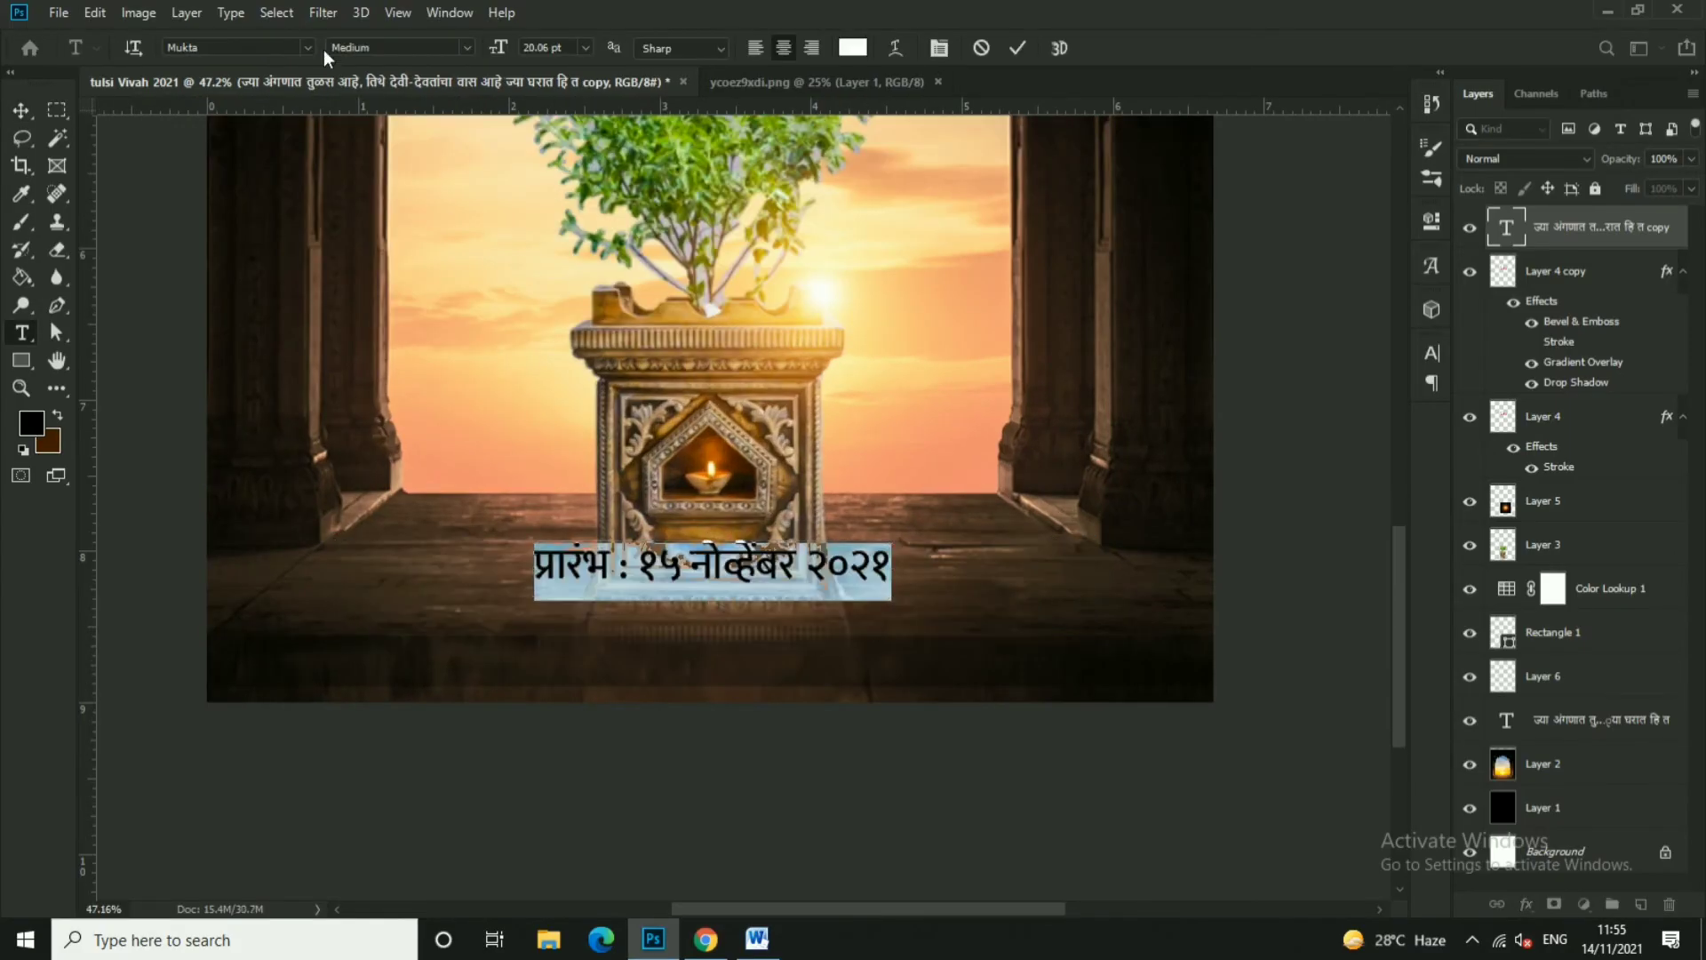
click(466, 48)
click(435, 137)
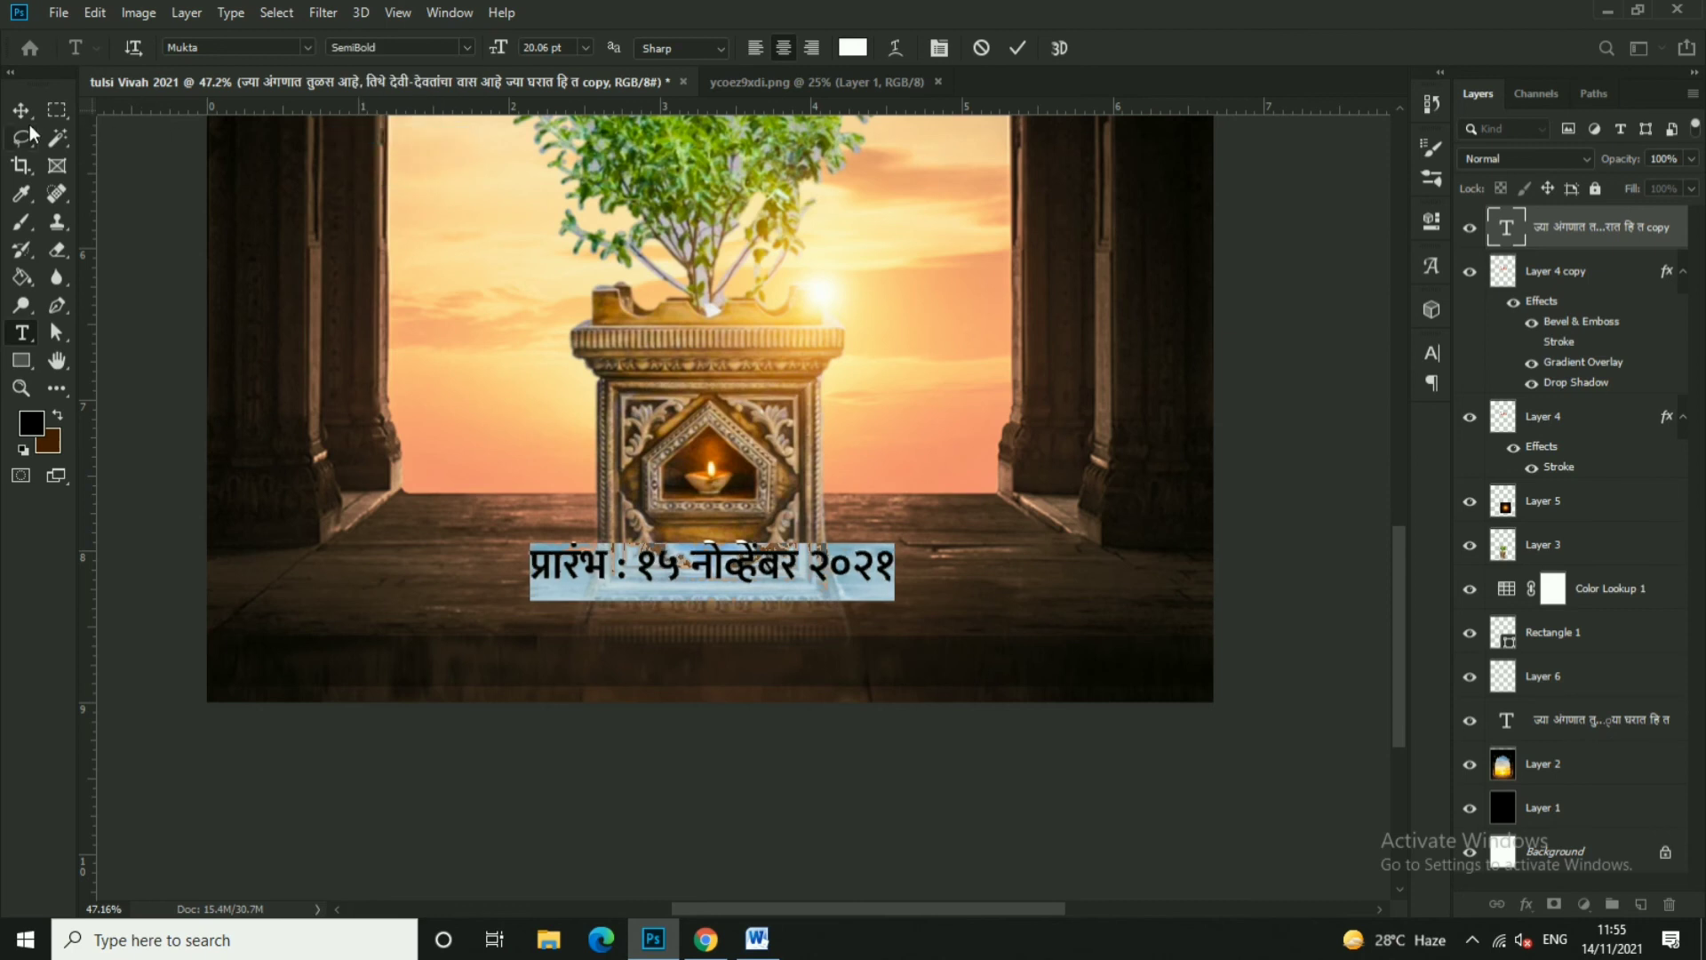
click(20, 110)
mouse_move(835, 565)
mouse_down()
mouse_move(836, 649)
mouse_move(882, 638)
mouse_up()
- Add a Drop Shadow to the date line and shrink it slightly
key(Return)
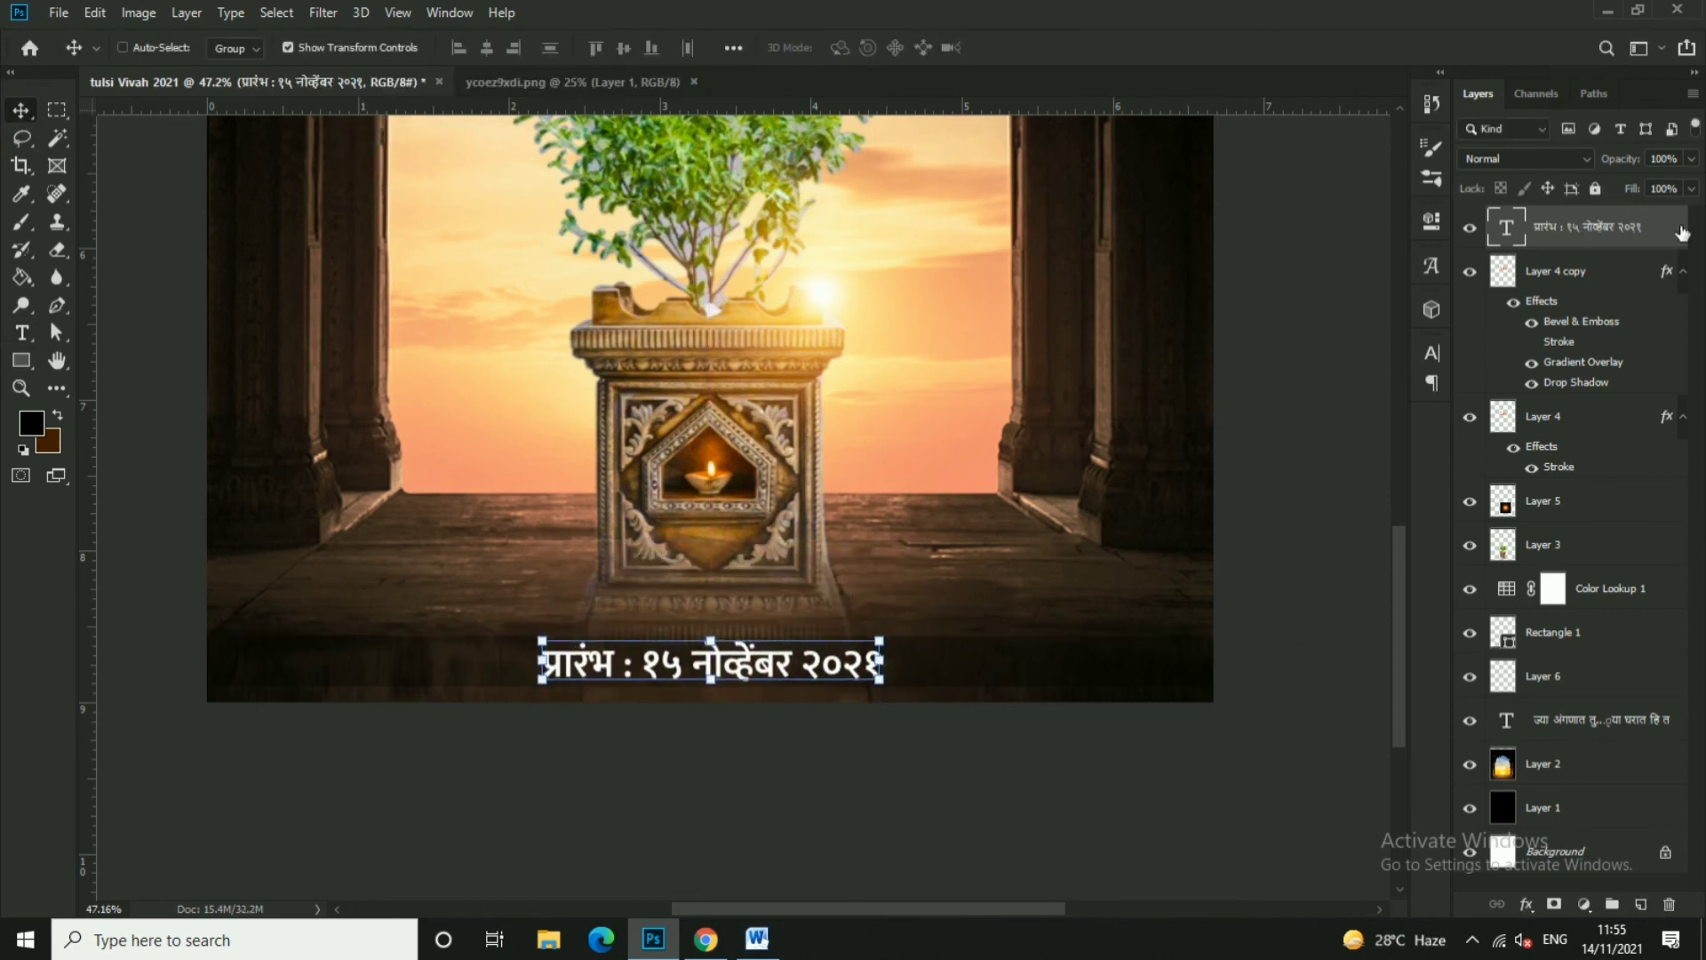
double_click(1600, 227)
click(929, 491)
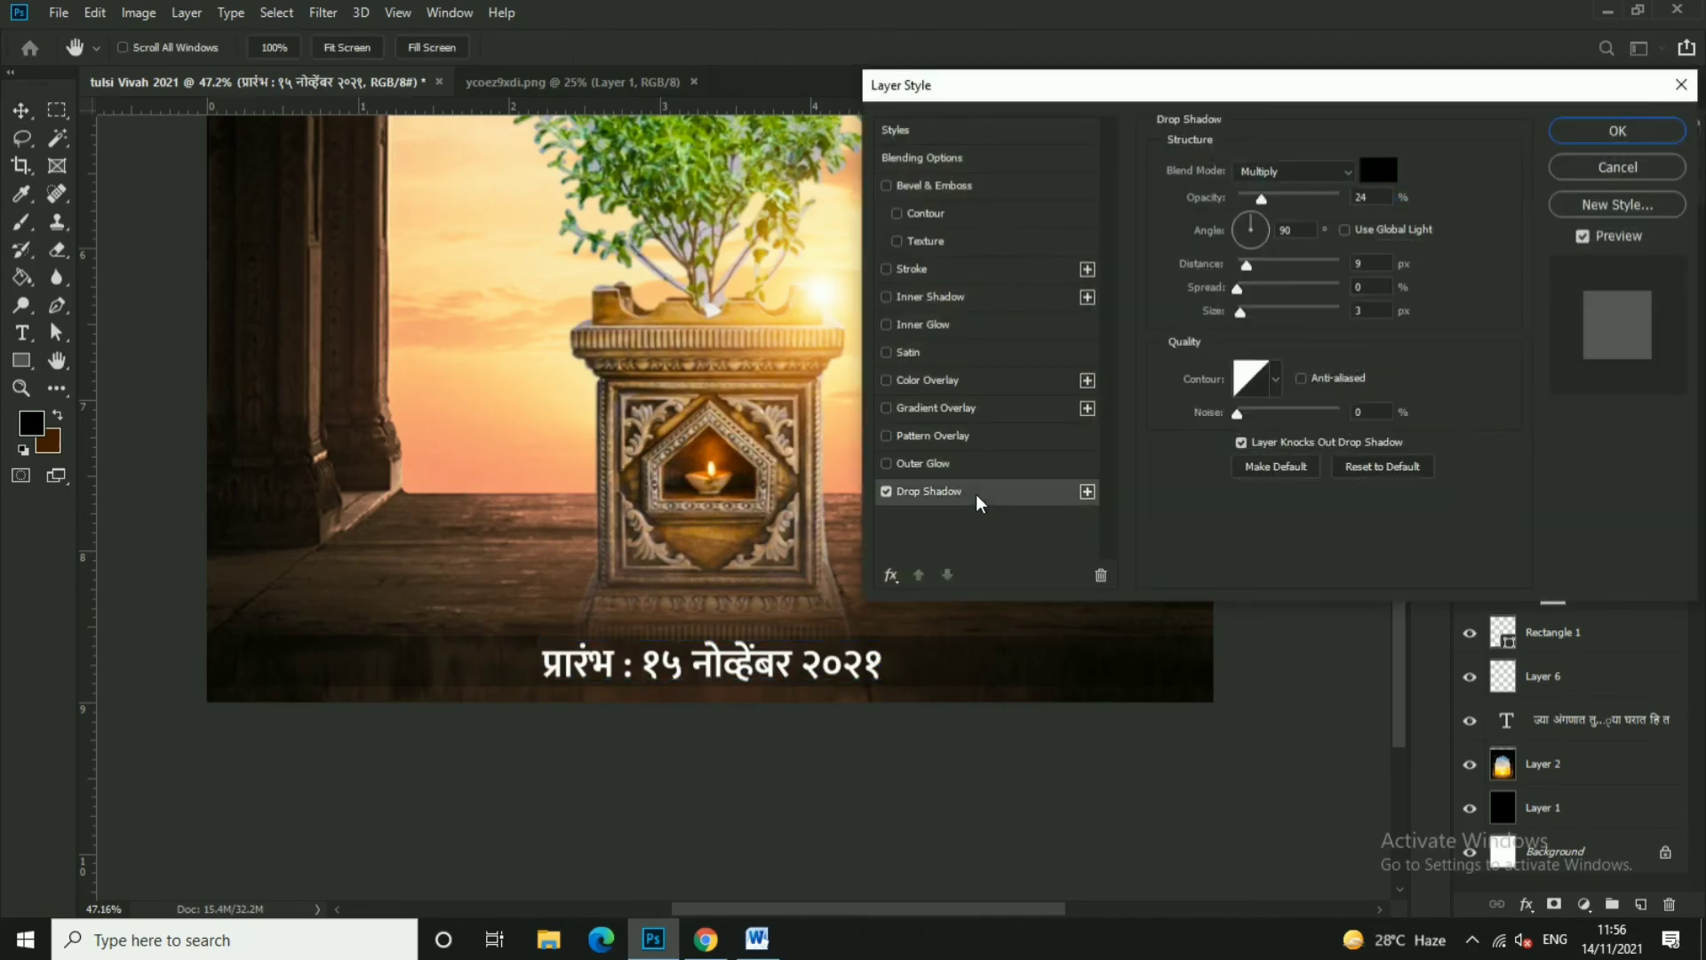
key(Return)
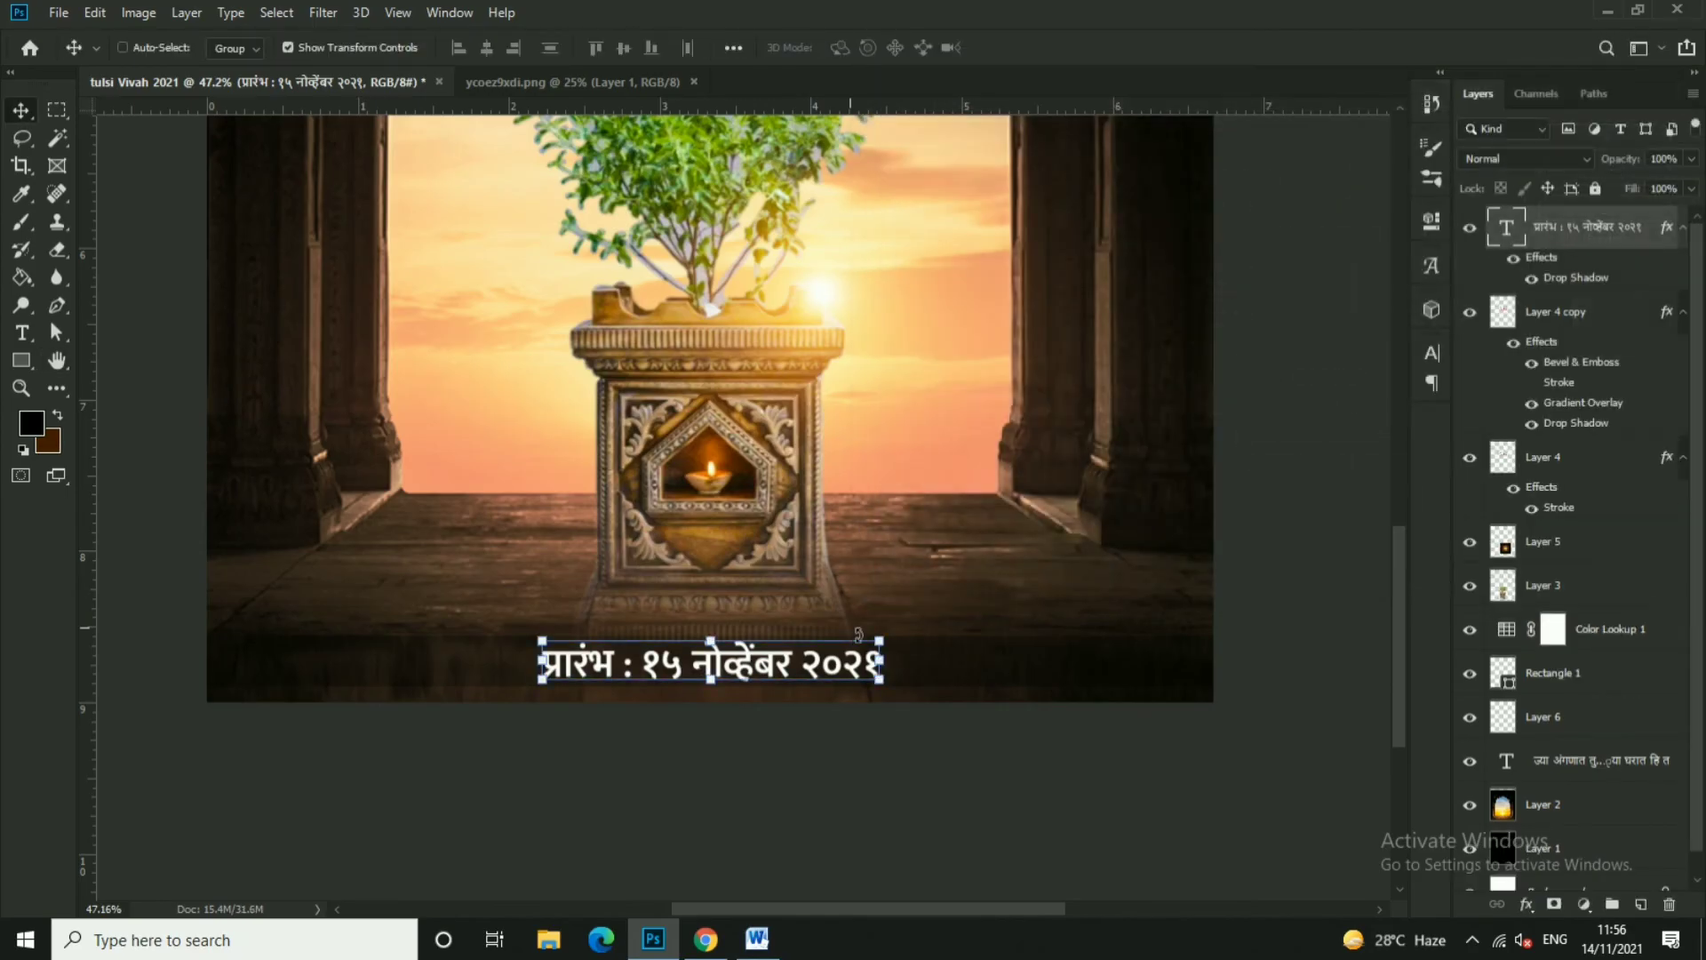
drag(892, 642, 878, 650)
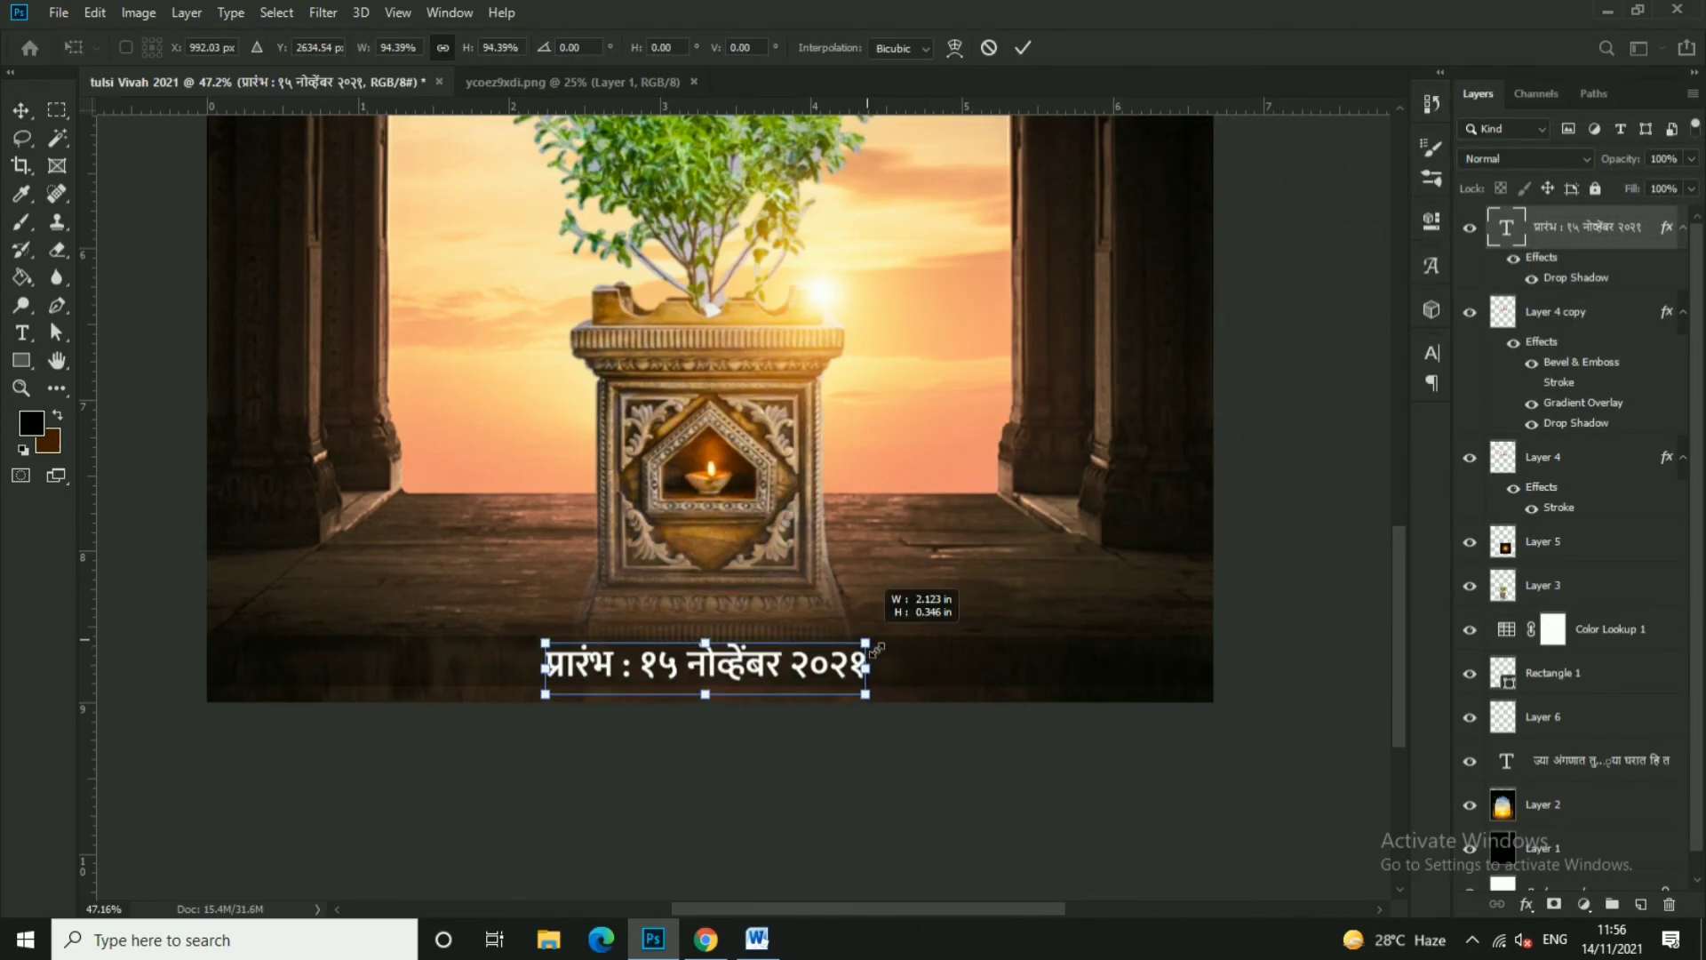
key(Return)
key(ctrl+0)
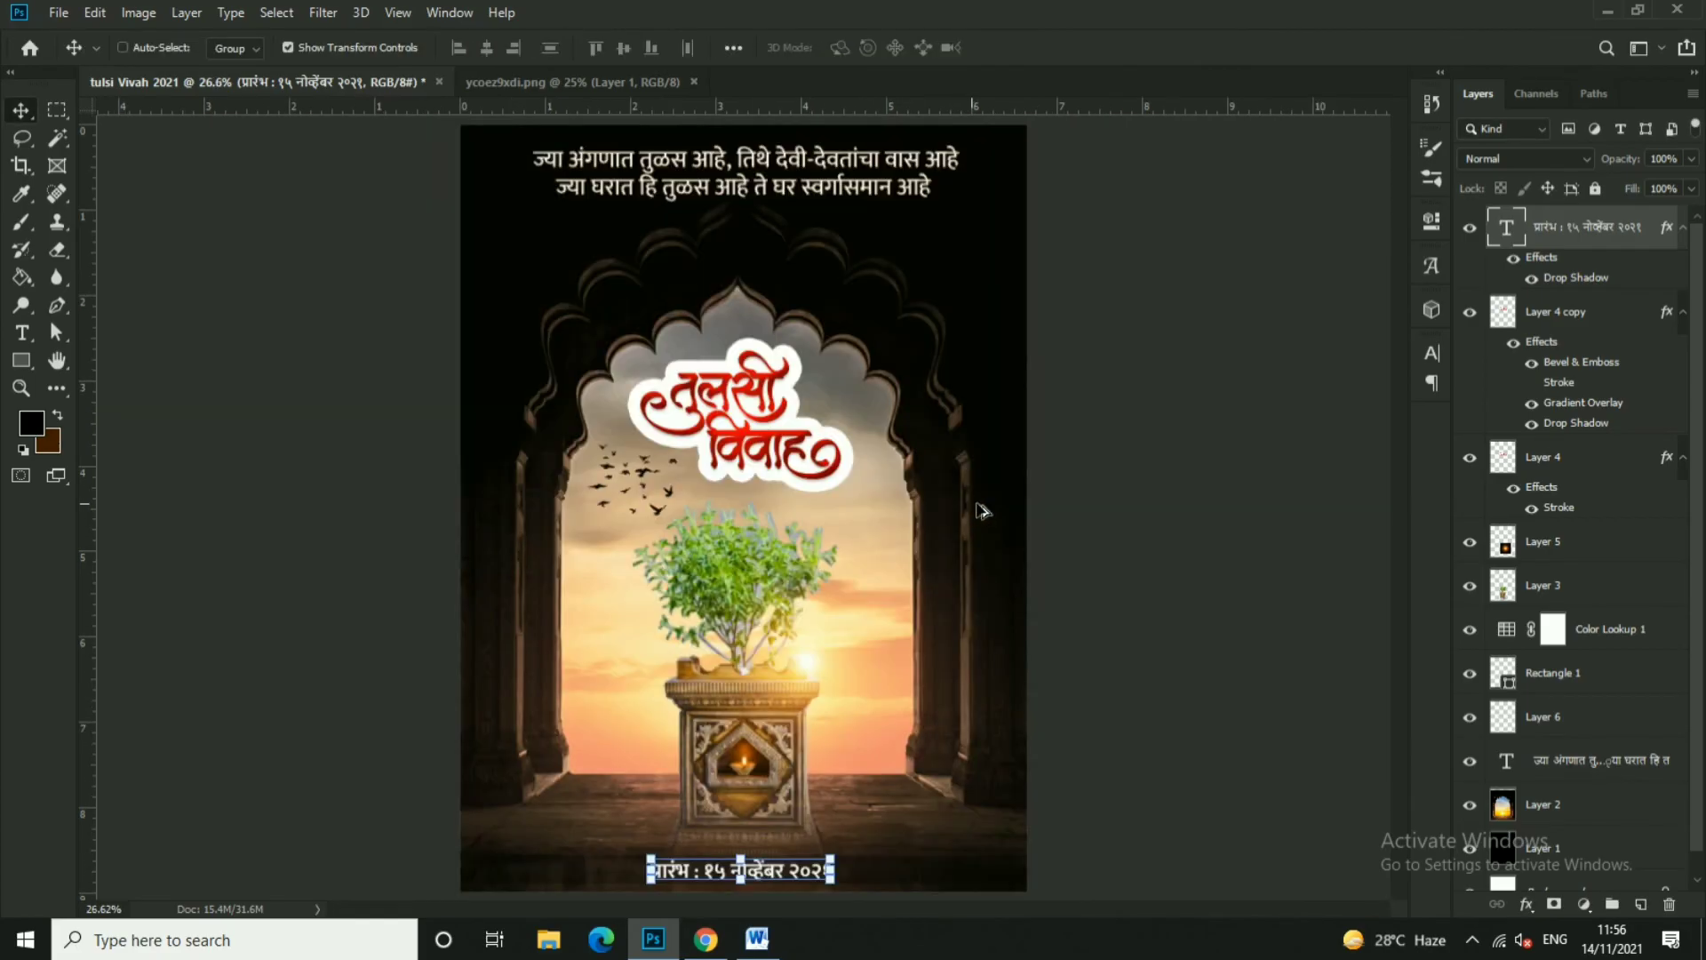
scroll(827, 356, up, 2)
- Change the top Marathi quote to SemiBold
click(876, 302)
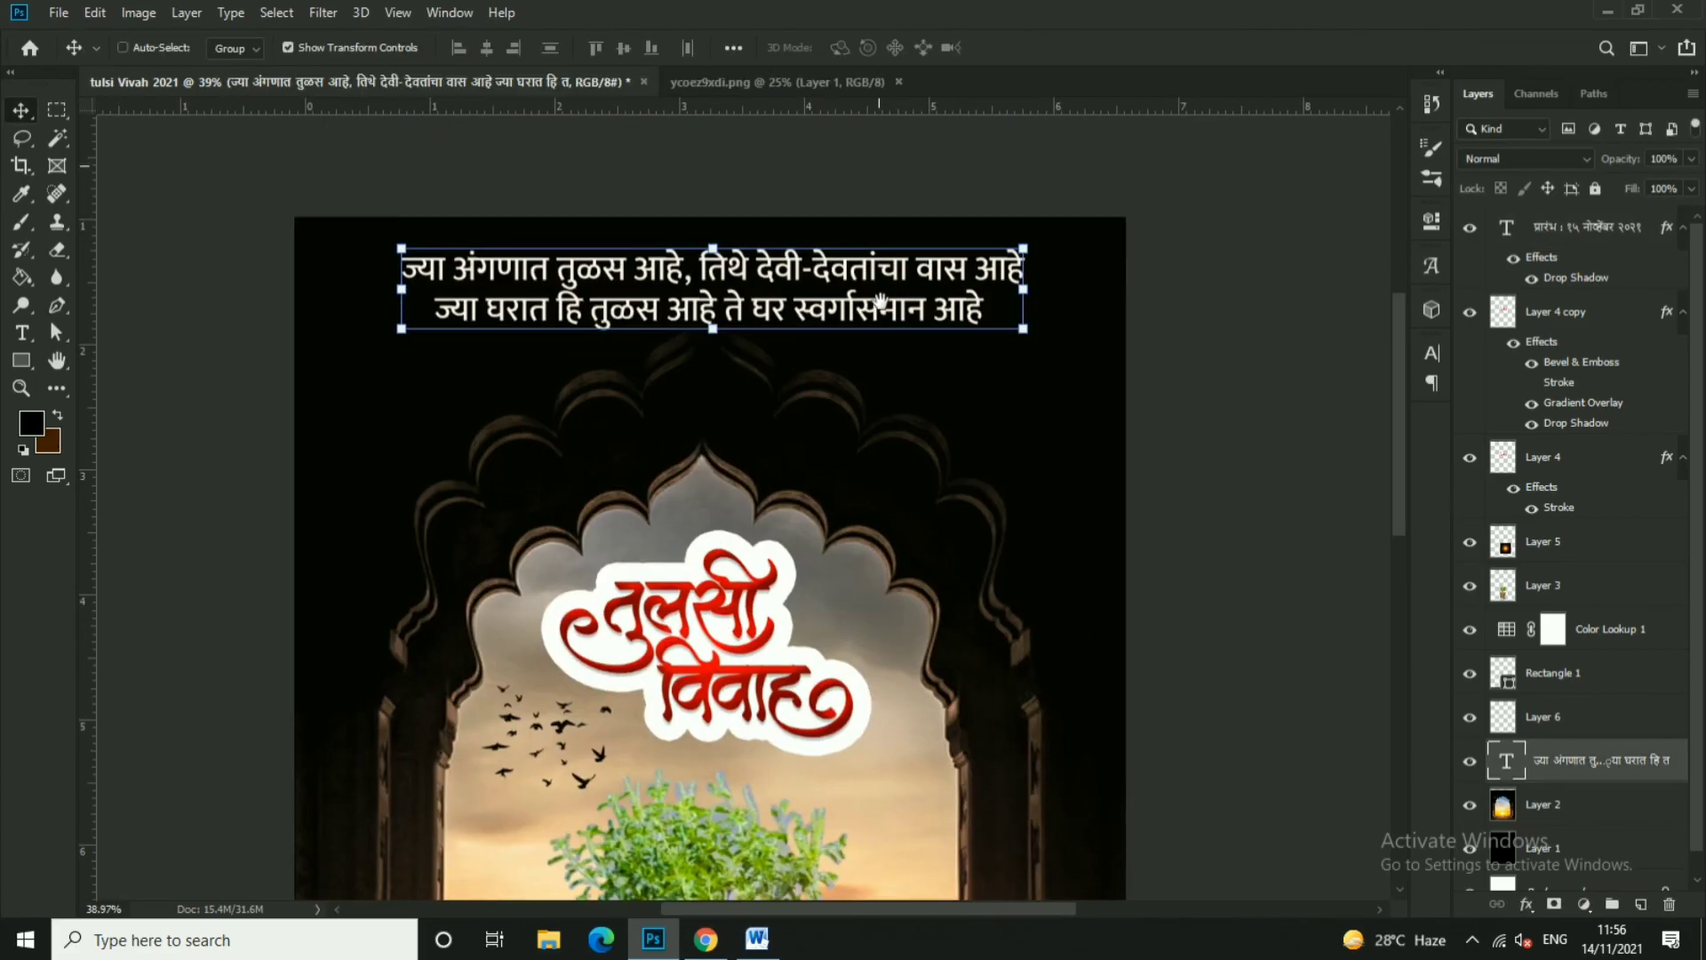
key(t)
double_click(876, 302)
click(400, 48)
click(400, 140)
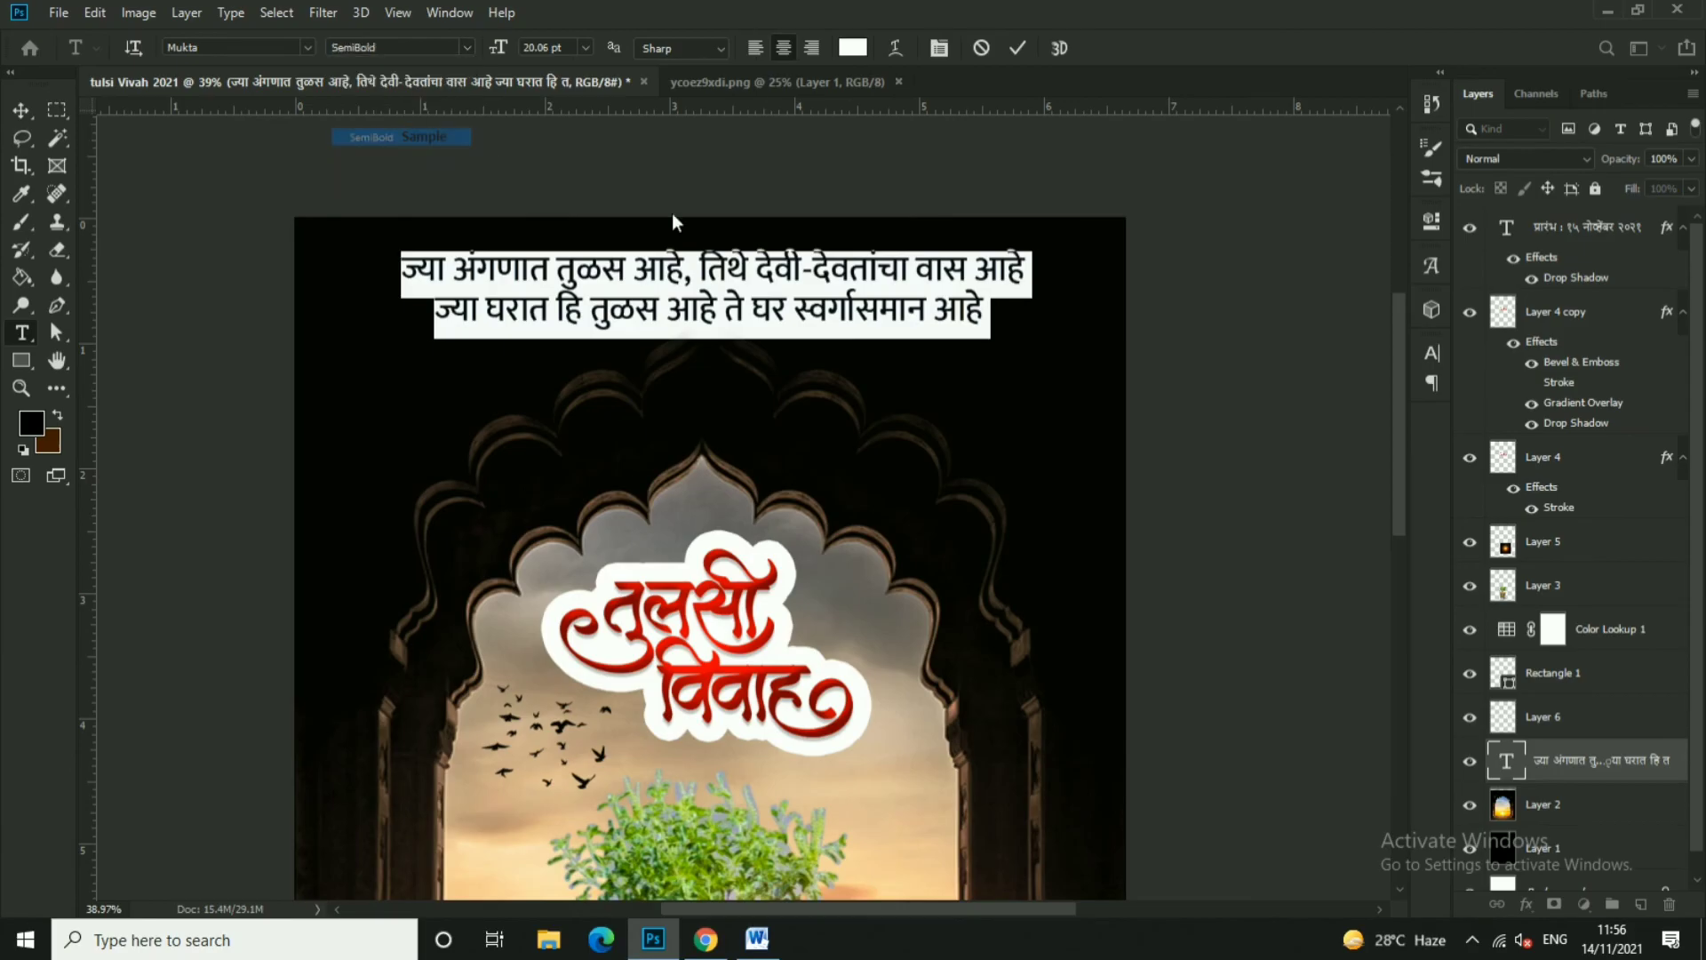
click(1018, 48)
key(v)
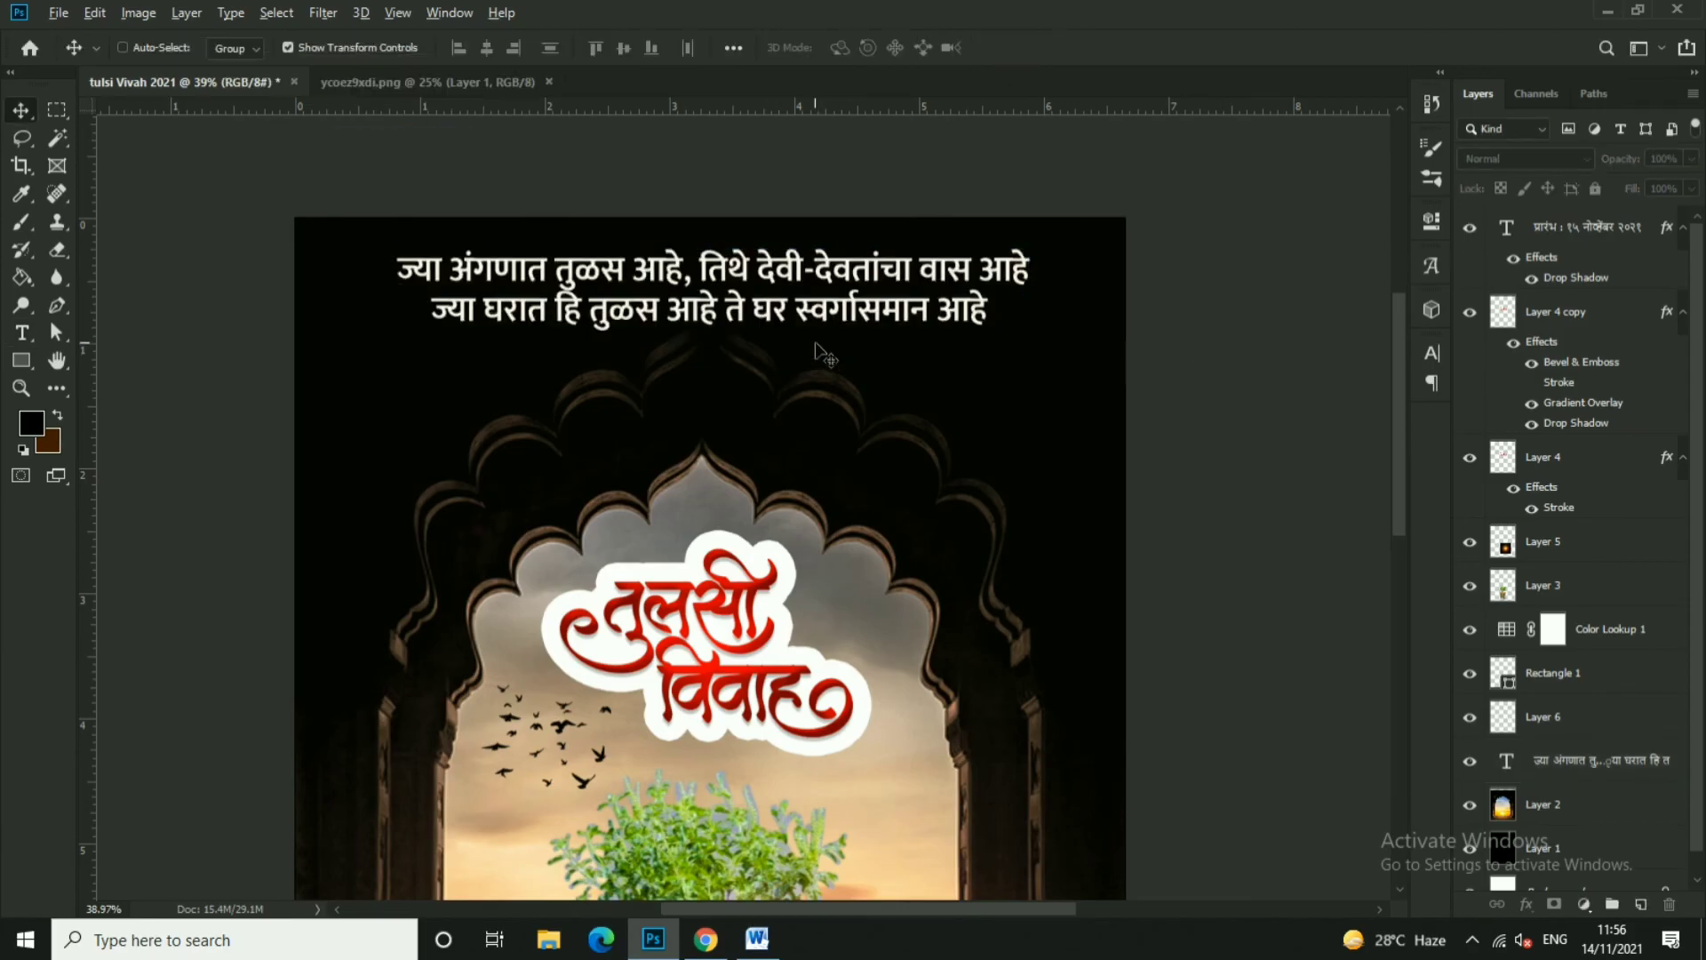
- Select both title layers and apply a Free Transform to the title
scroll(1077, 349, down, 3)
scroll(924, 296, up, 1)
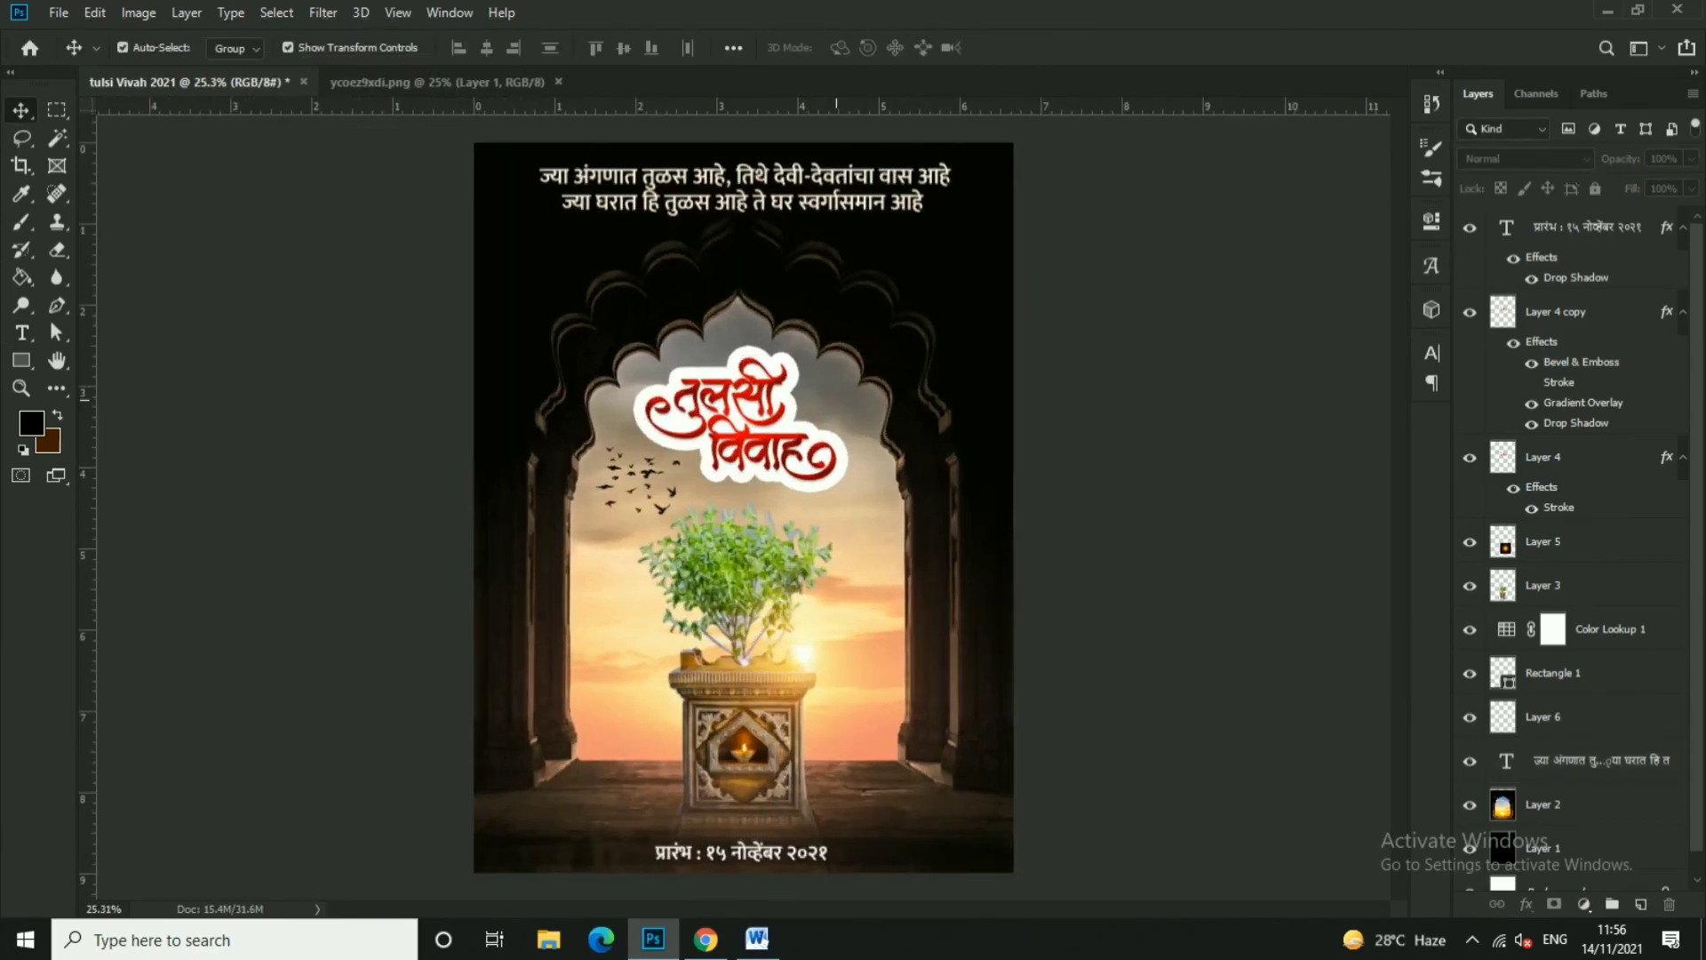
click(767, 393)
right_click(763, 489)
shift+click(804, 529)
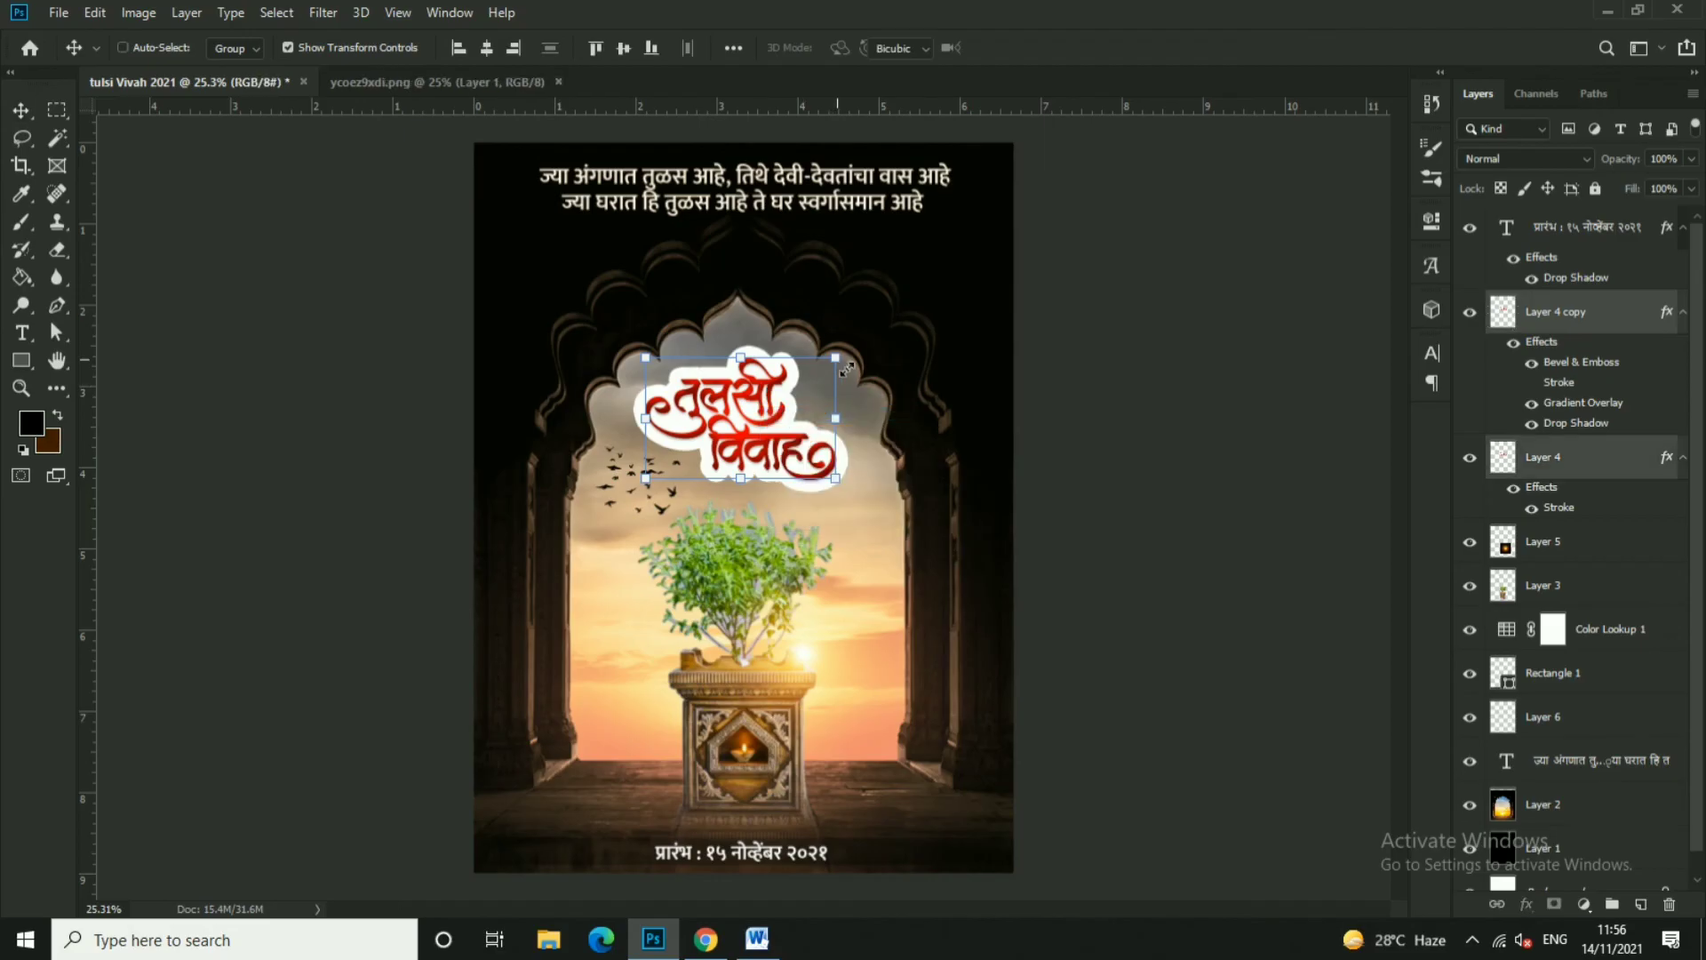
key(ctrl+t)
key(Return)
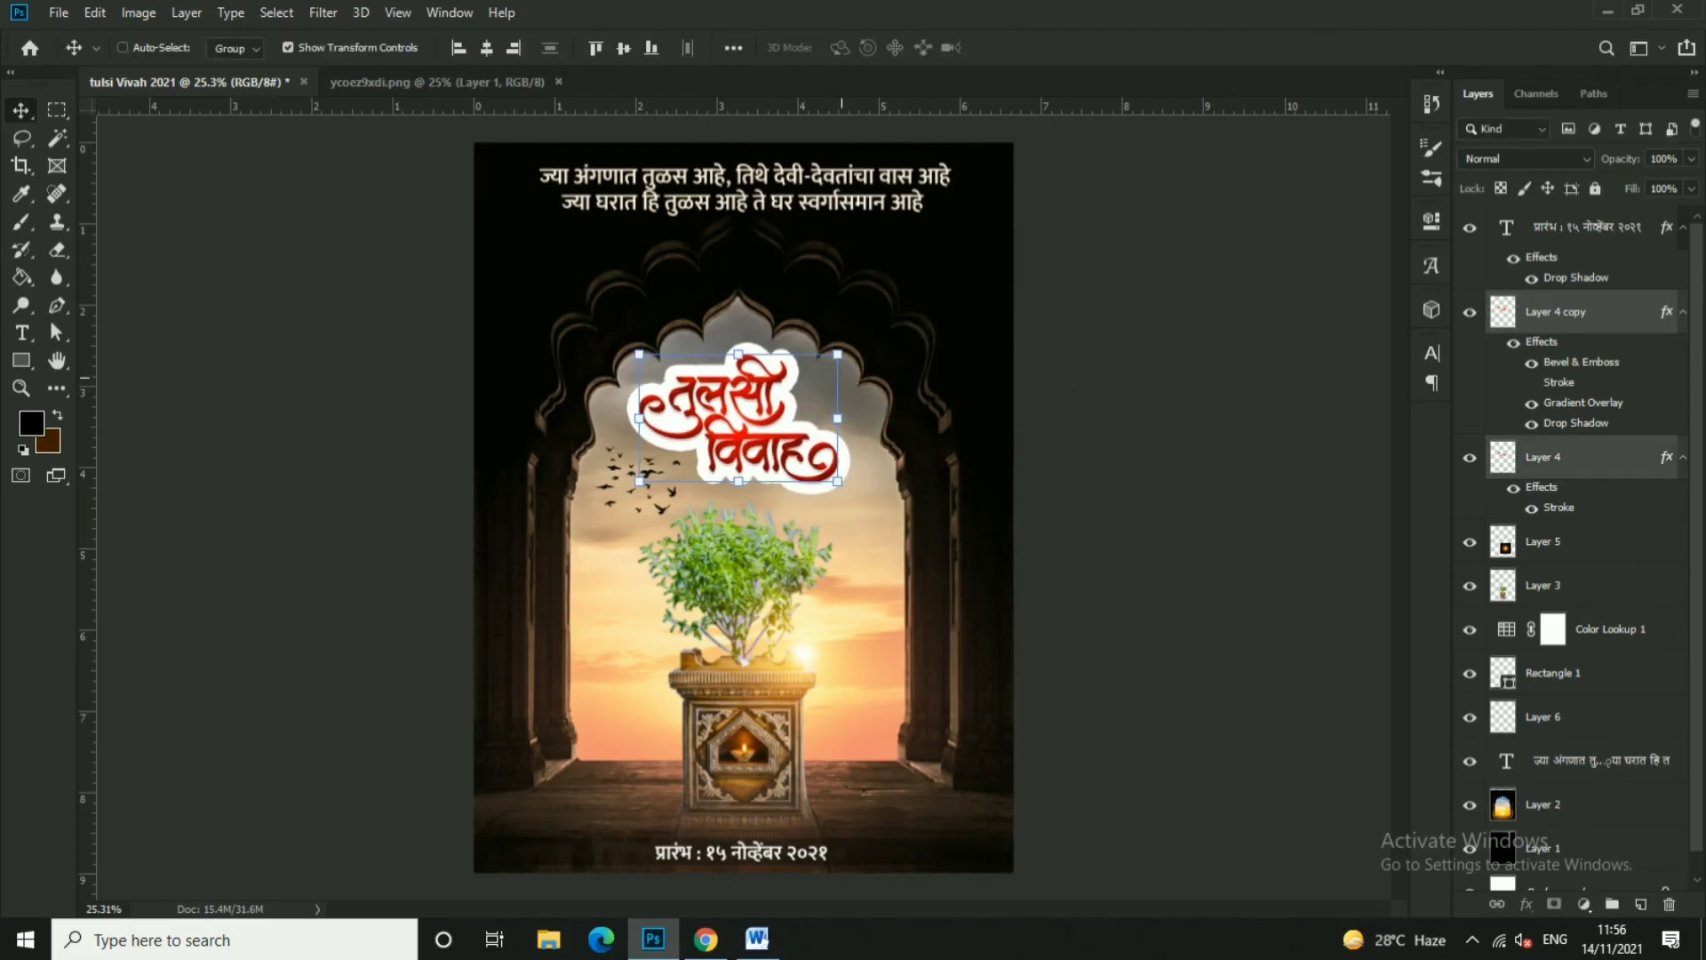
click(970, 409)
key(ctrl+0)
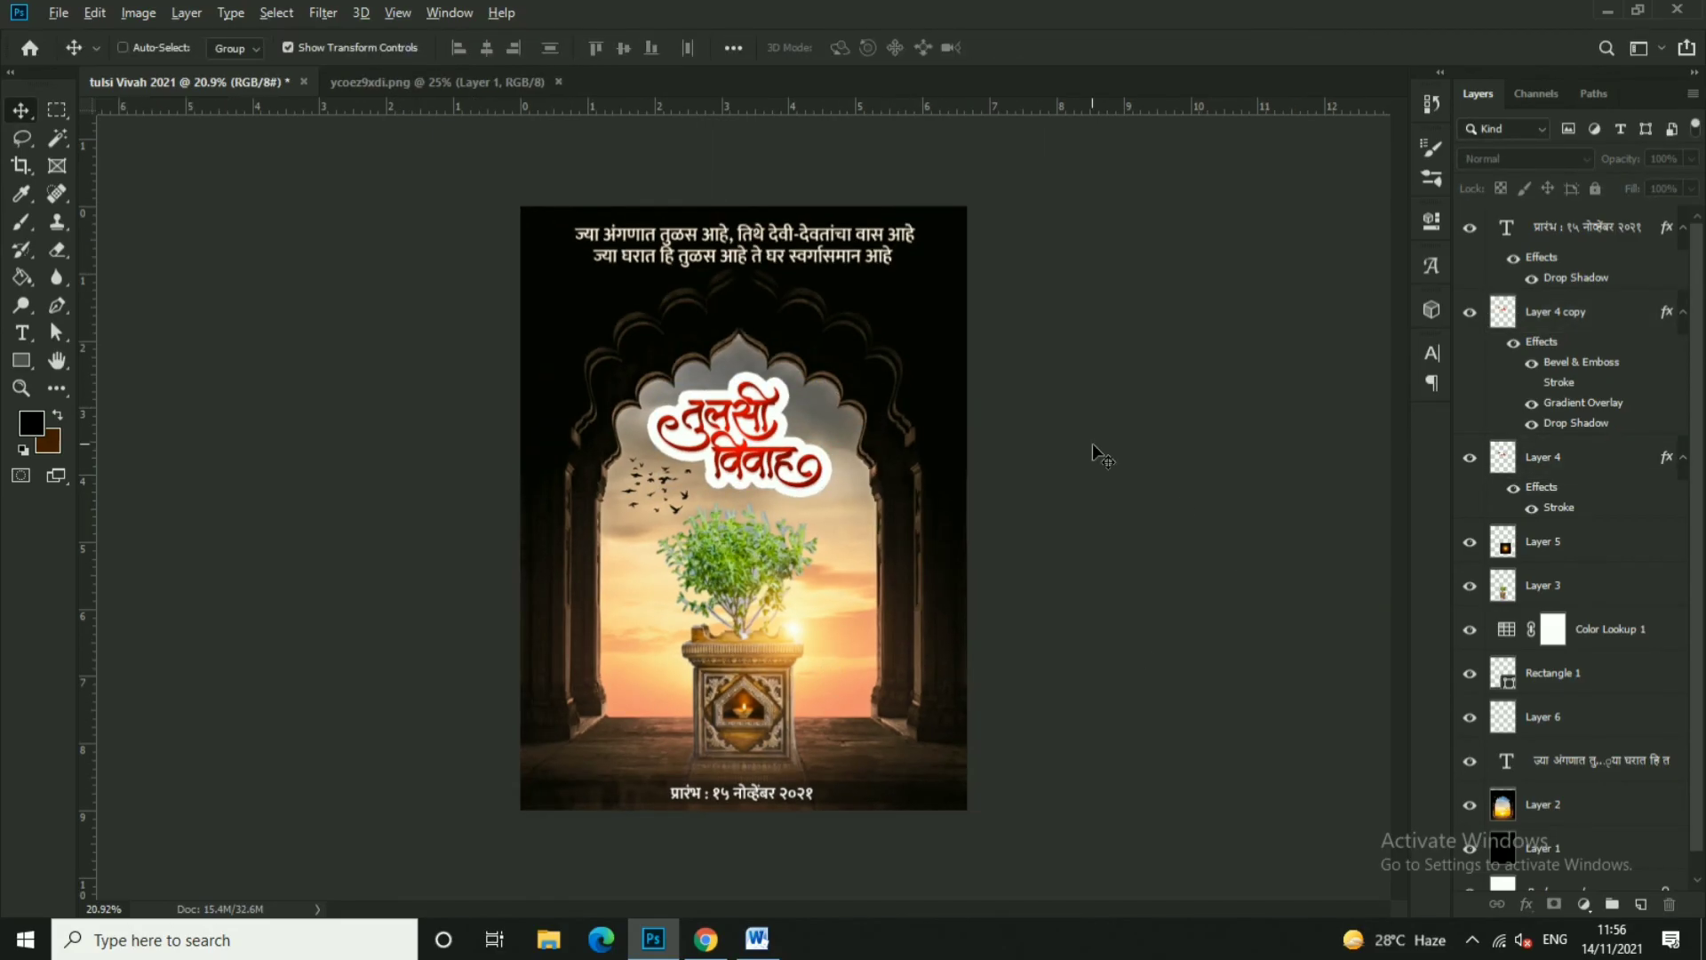
scroll(1102, 456, up, 1)
- Duplicate the poster as 'tulsi Vivah 2021 copy' and flatten it to a single Background
click(138, 12)
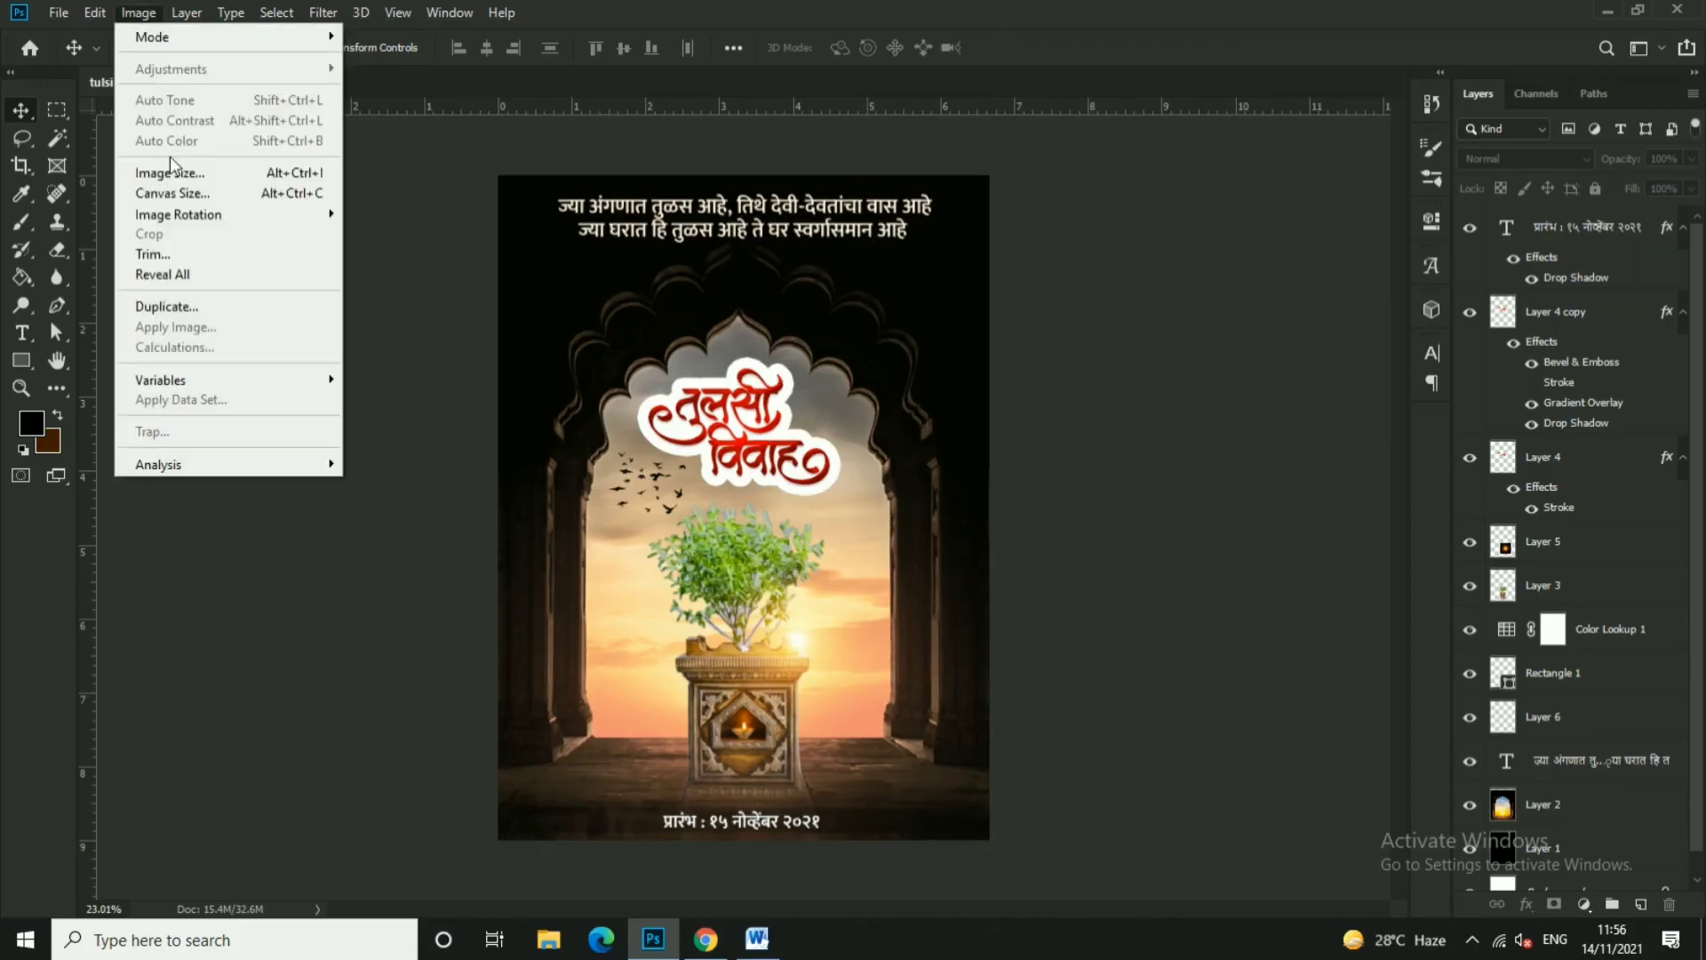
click(190, 306)
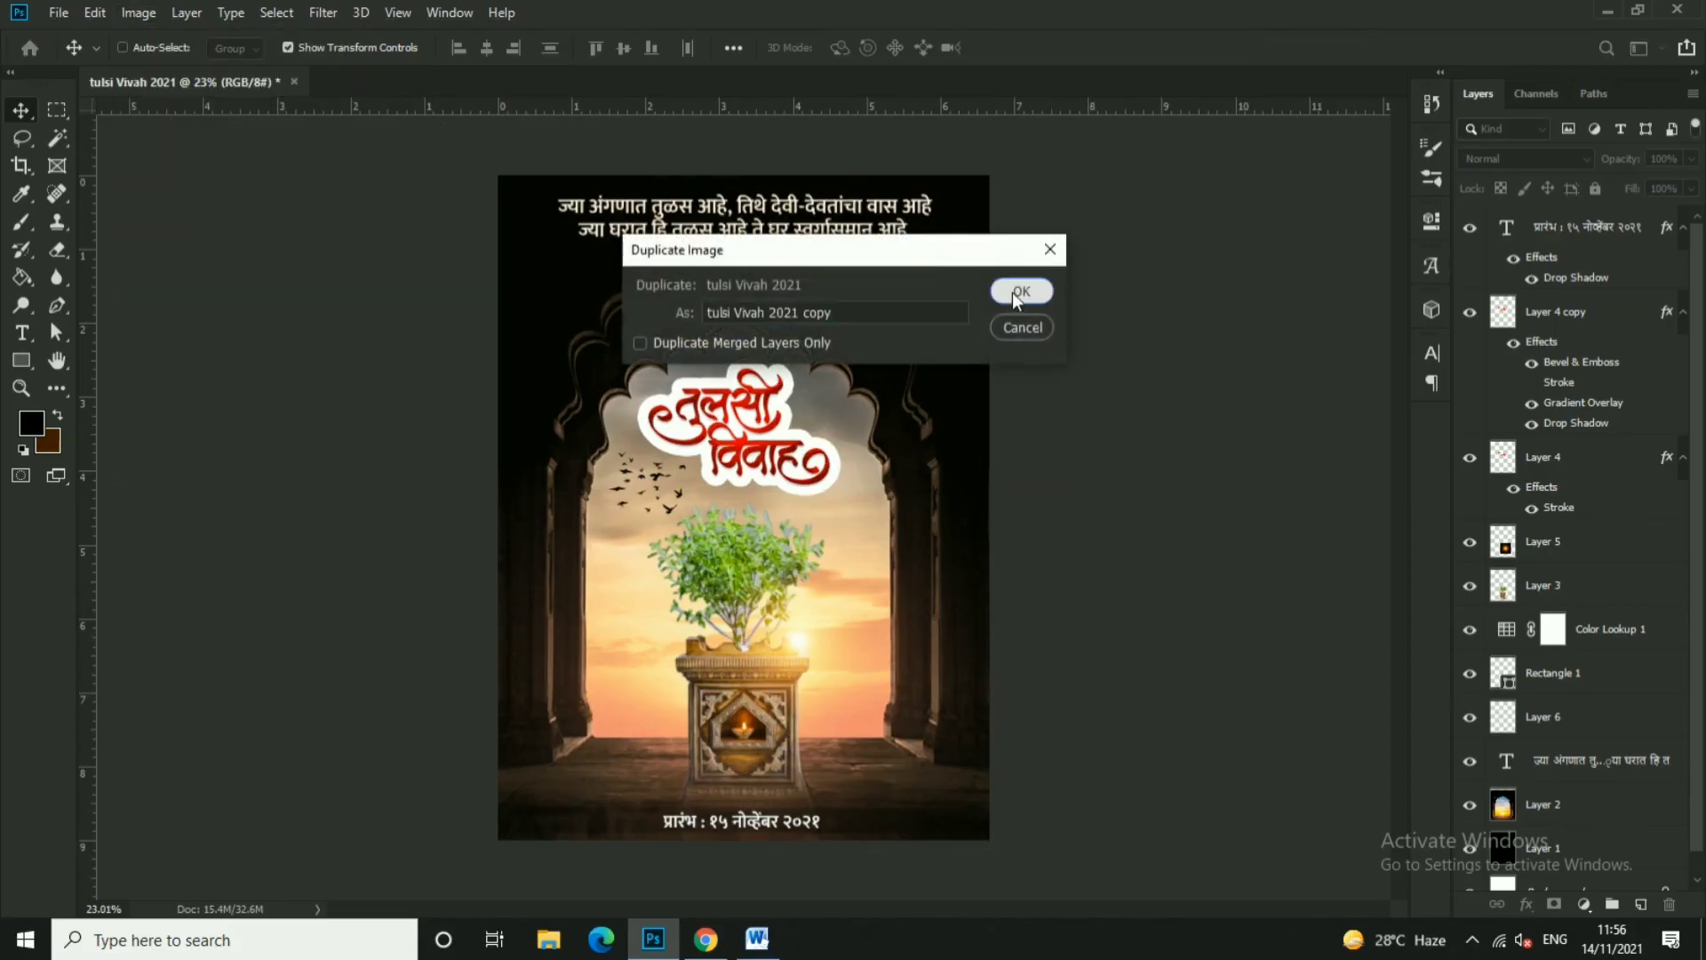
click(1014, 289)
click(182, 12)
click(317, 832)
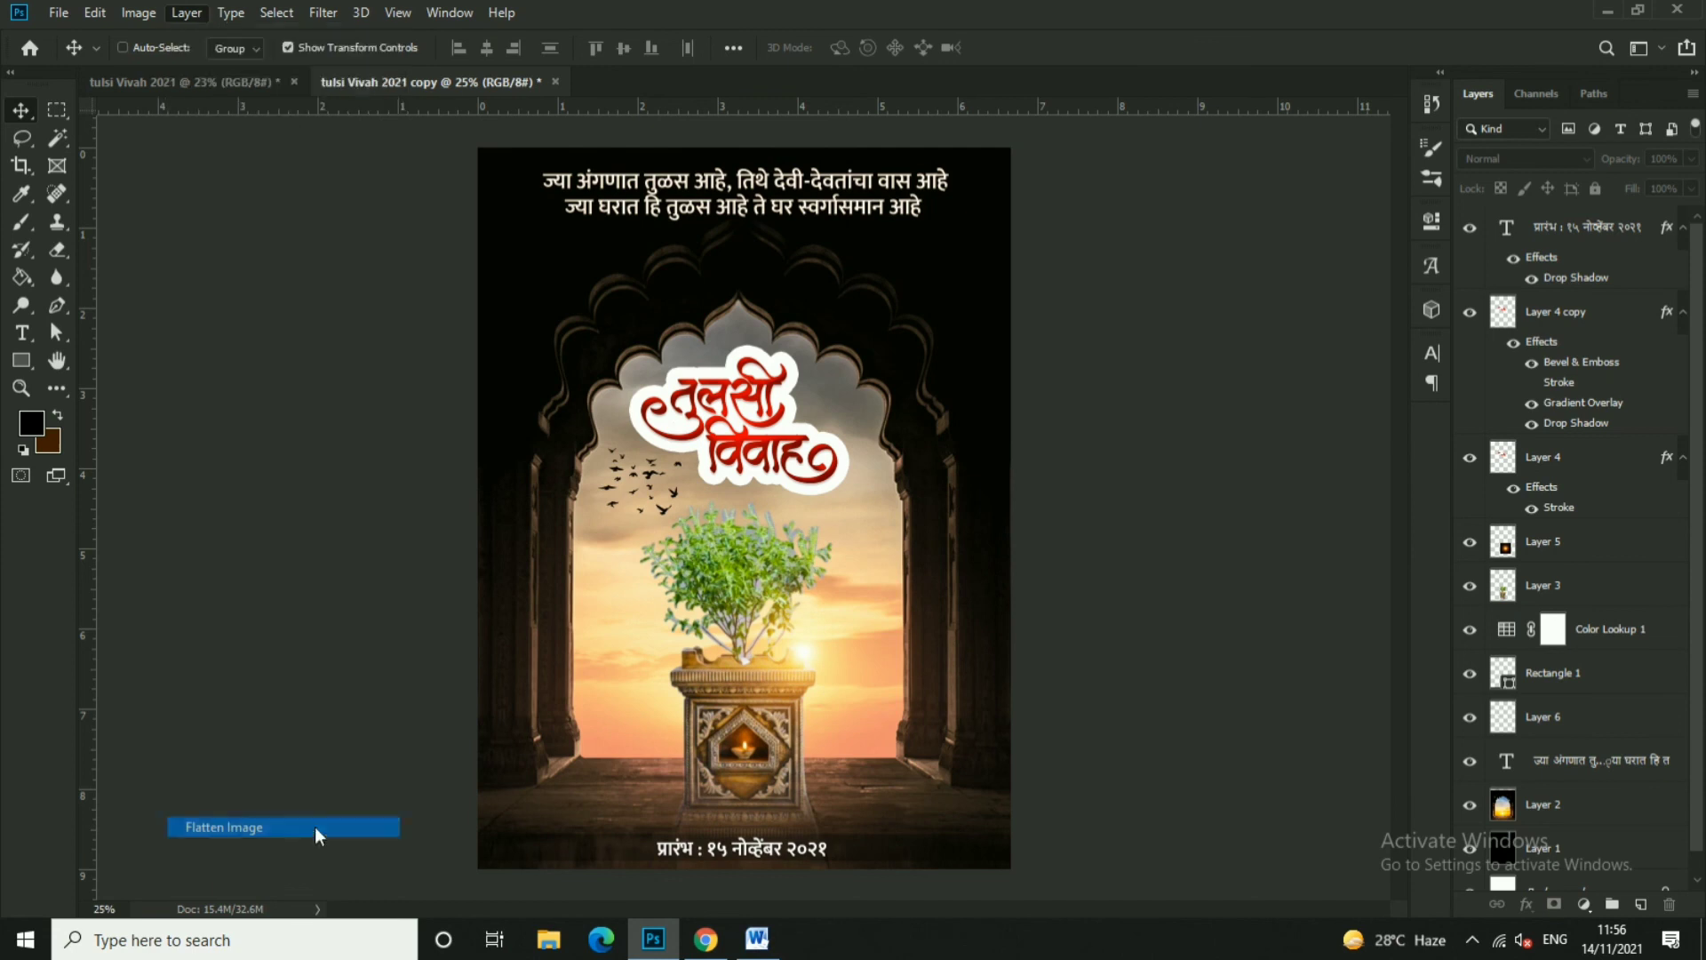
click(322, 12)
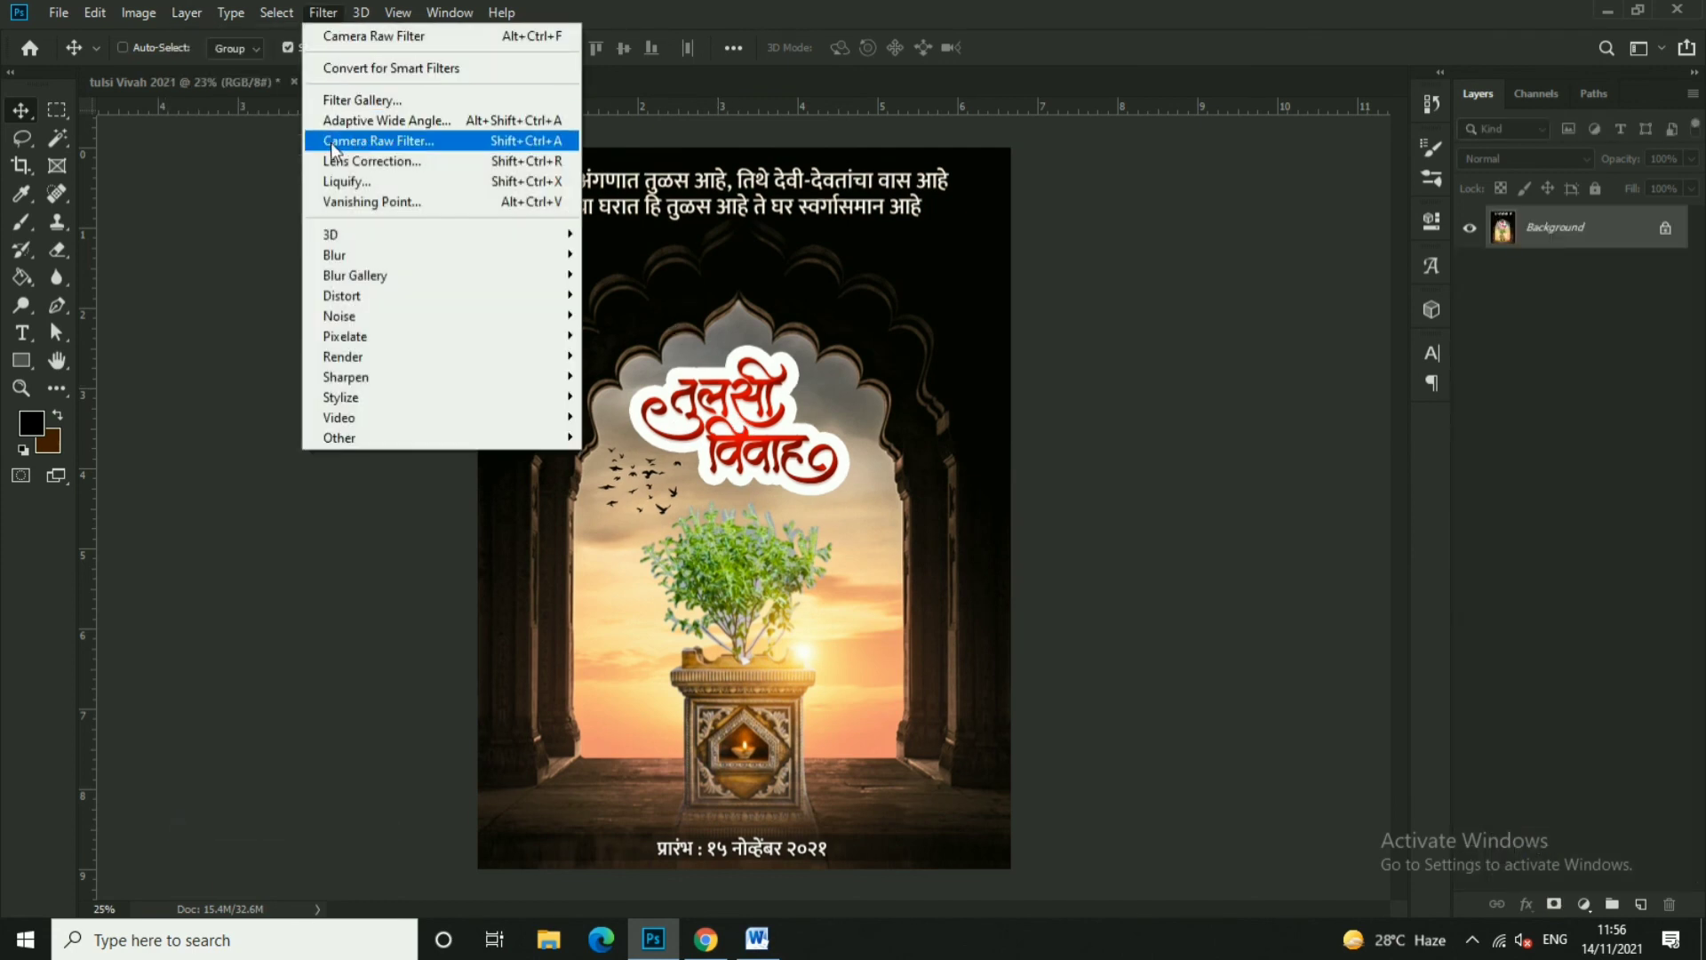
- Open the flattened copy in Camera Raw, set clarity +24 and shadows +36, and ease whites and highlights
click(373, 142)
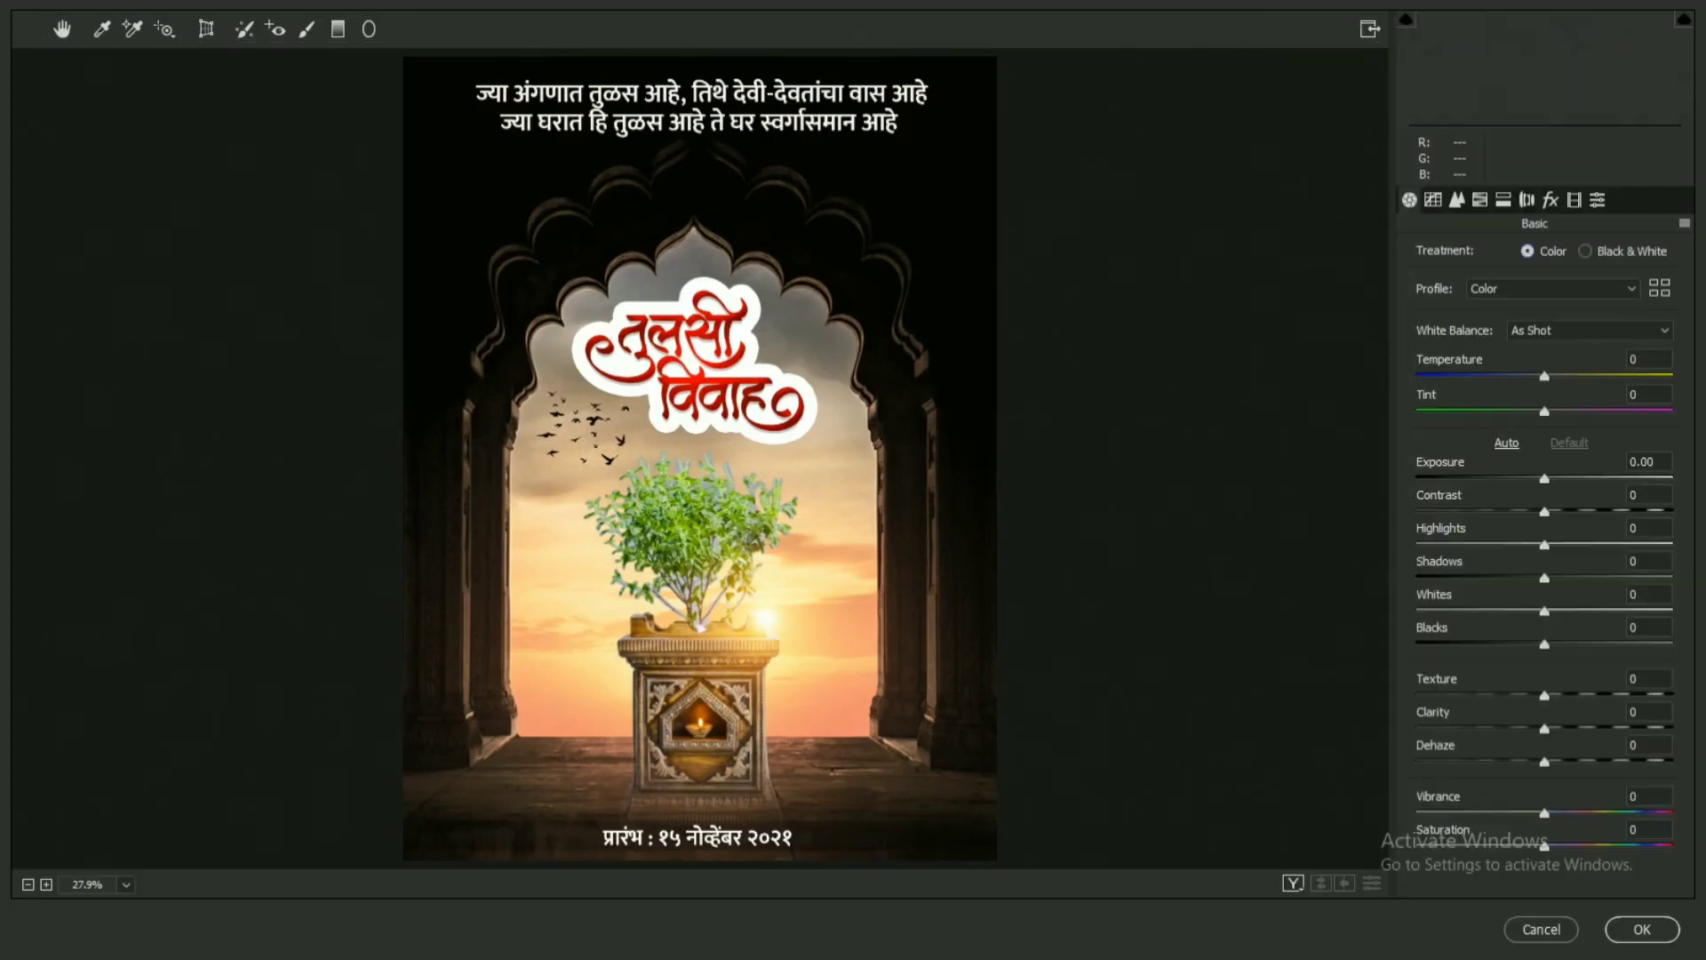
drag(1580, 728, 1585, 730)
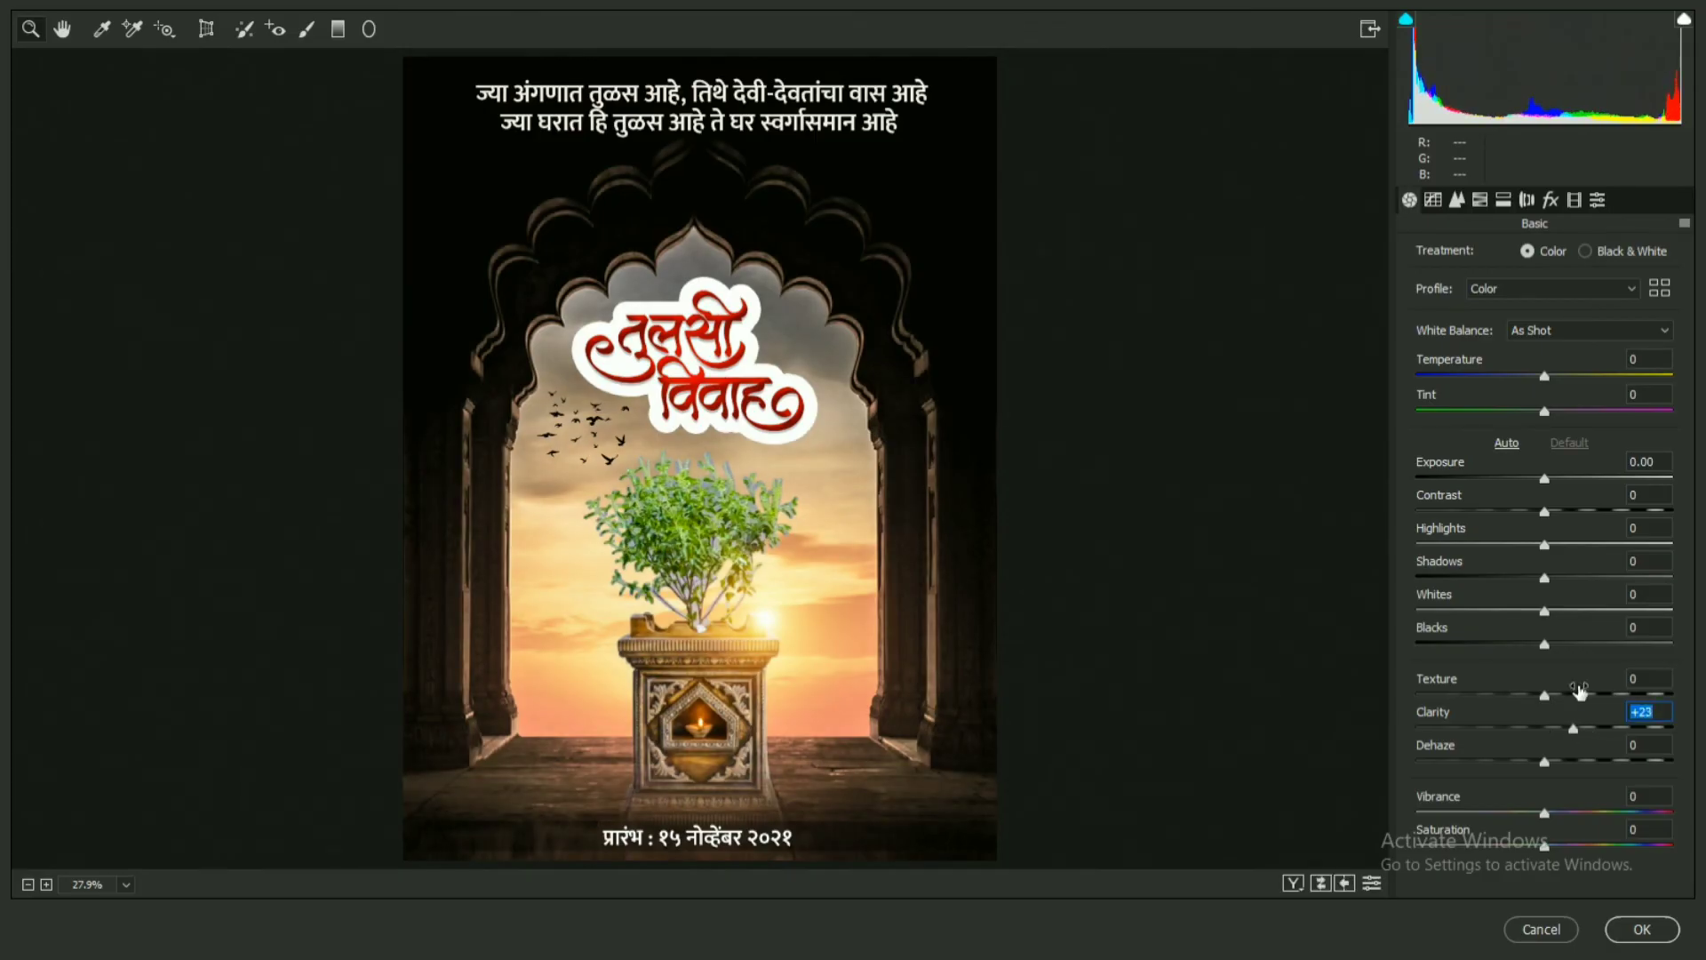
drag(1544, 578, 1564, 579)
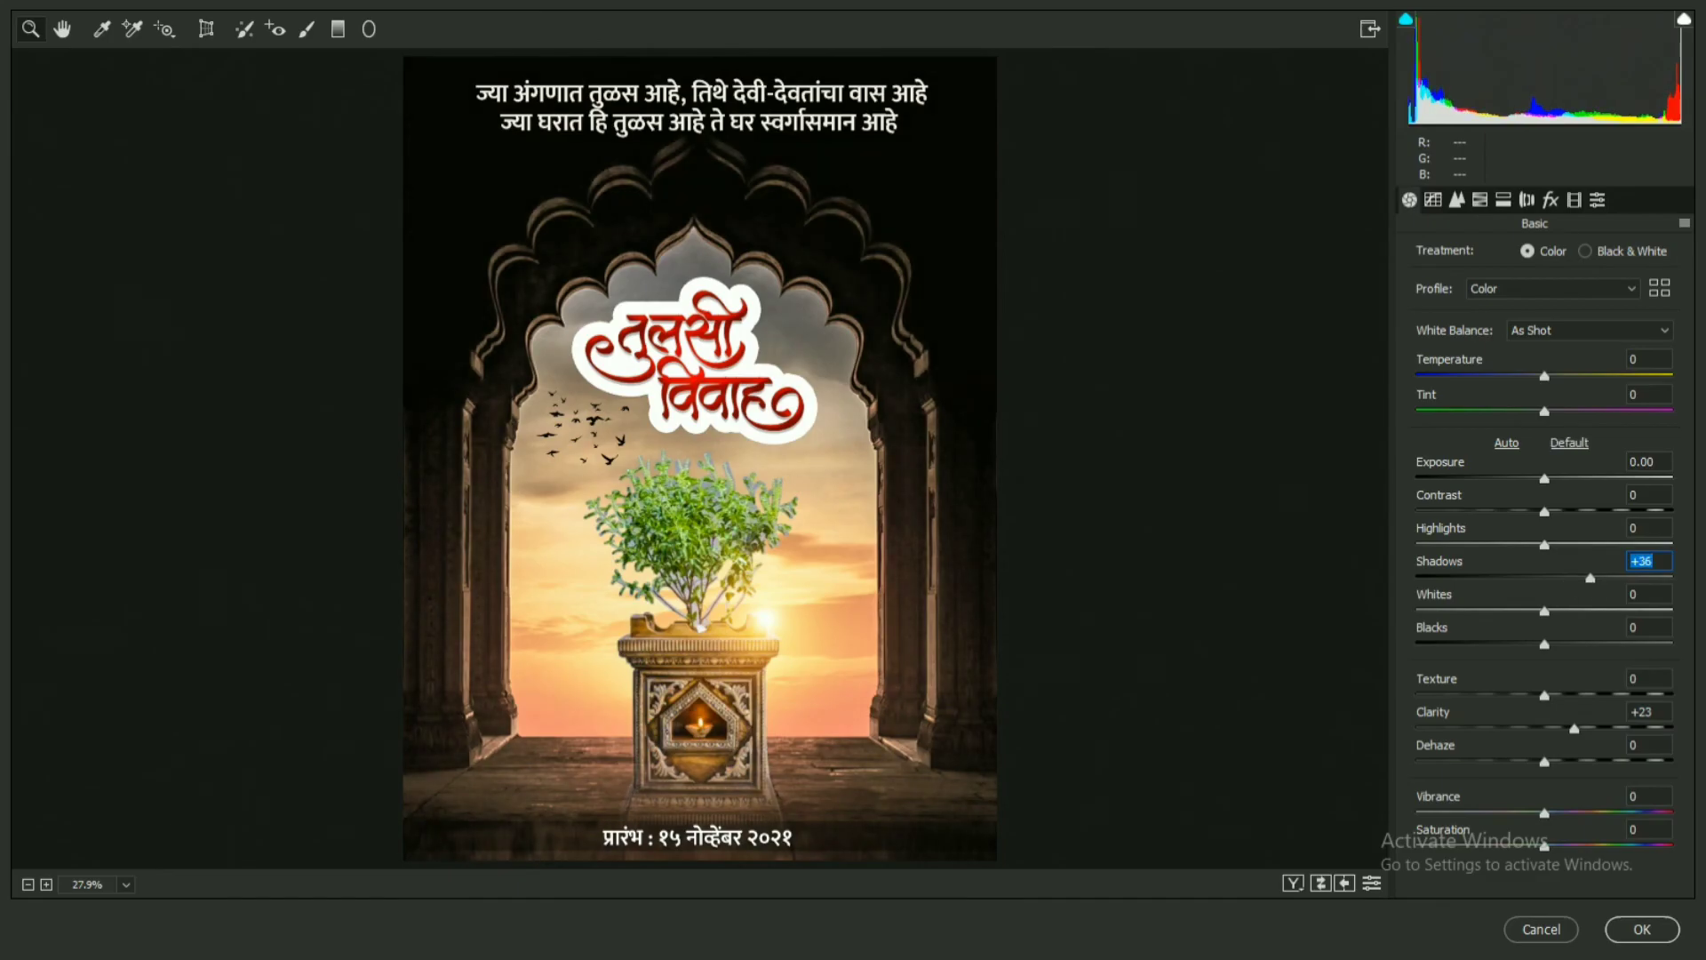
mouse_move(1541, 619)
mouse_down()
mouse_move(1535, 650)
mouse_move(1590, 651)
mouse_move(1552, 650)
mouse_up()
drag(1545, 545, 1533, 545)
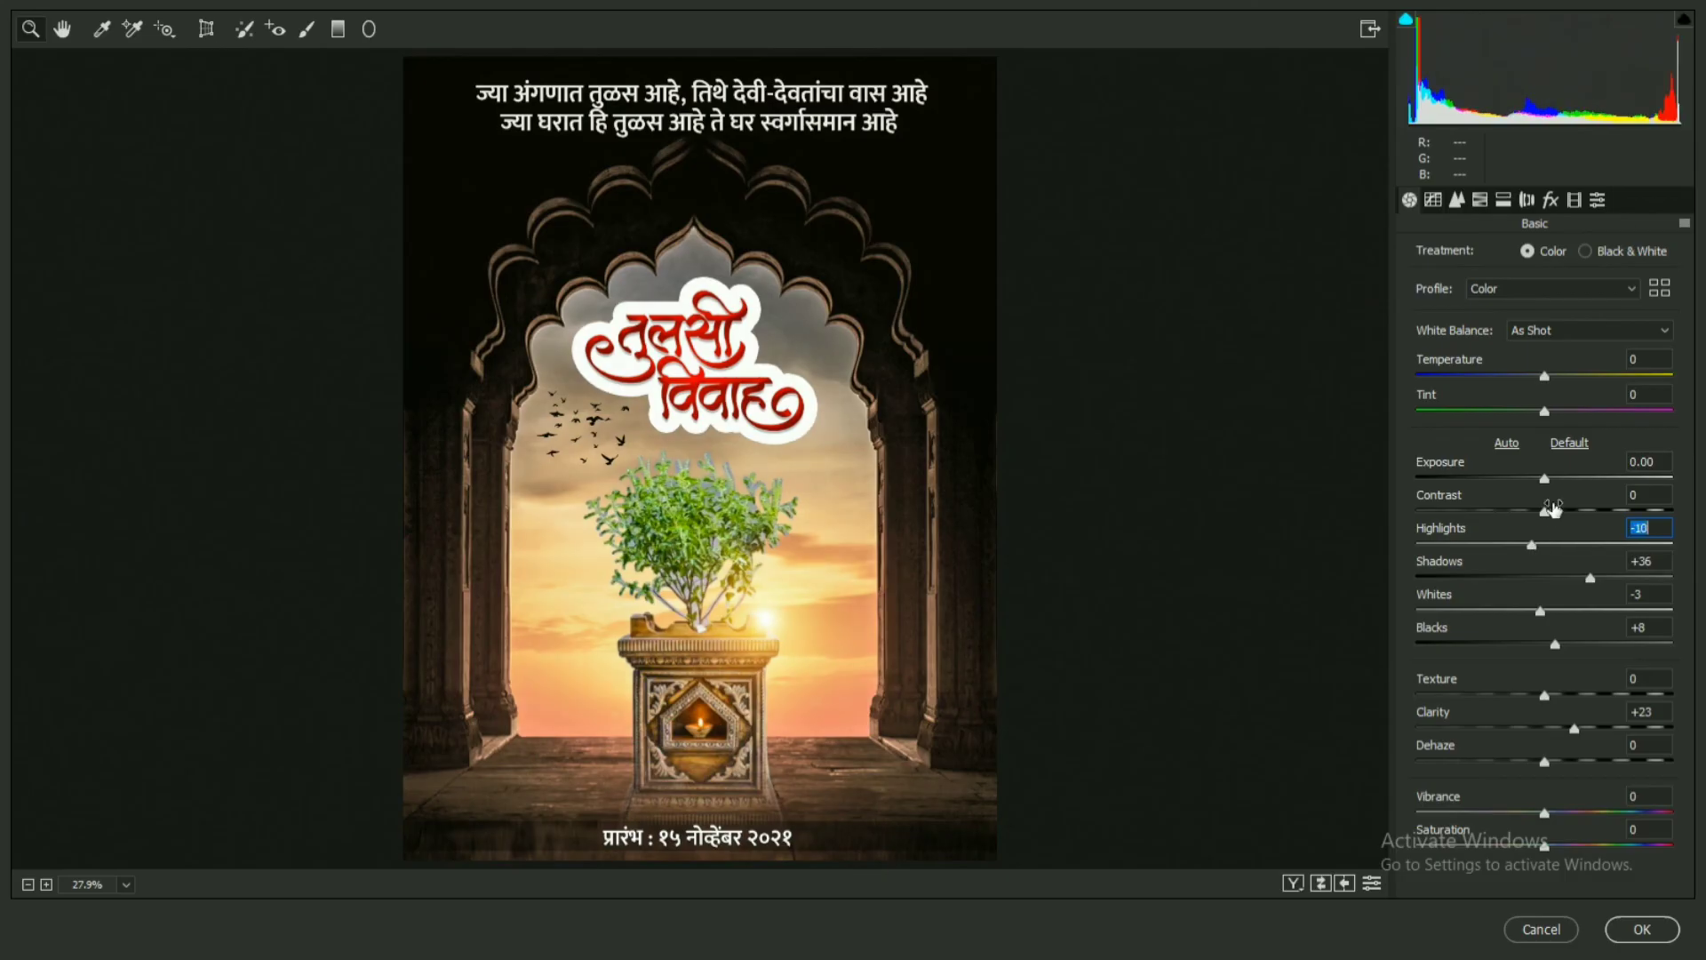
- Lower contrast to -4, adjust blacks, and boost vibrance to +11 before showing the sharpening settings
mouse_move(1556, 515)
mouse_down()
mouse_move(1547, 480)
mouse_move(1547, 544)
mouse_up()
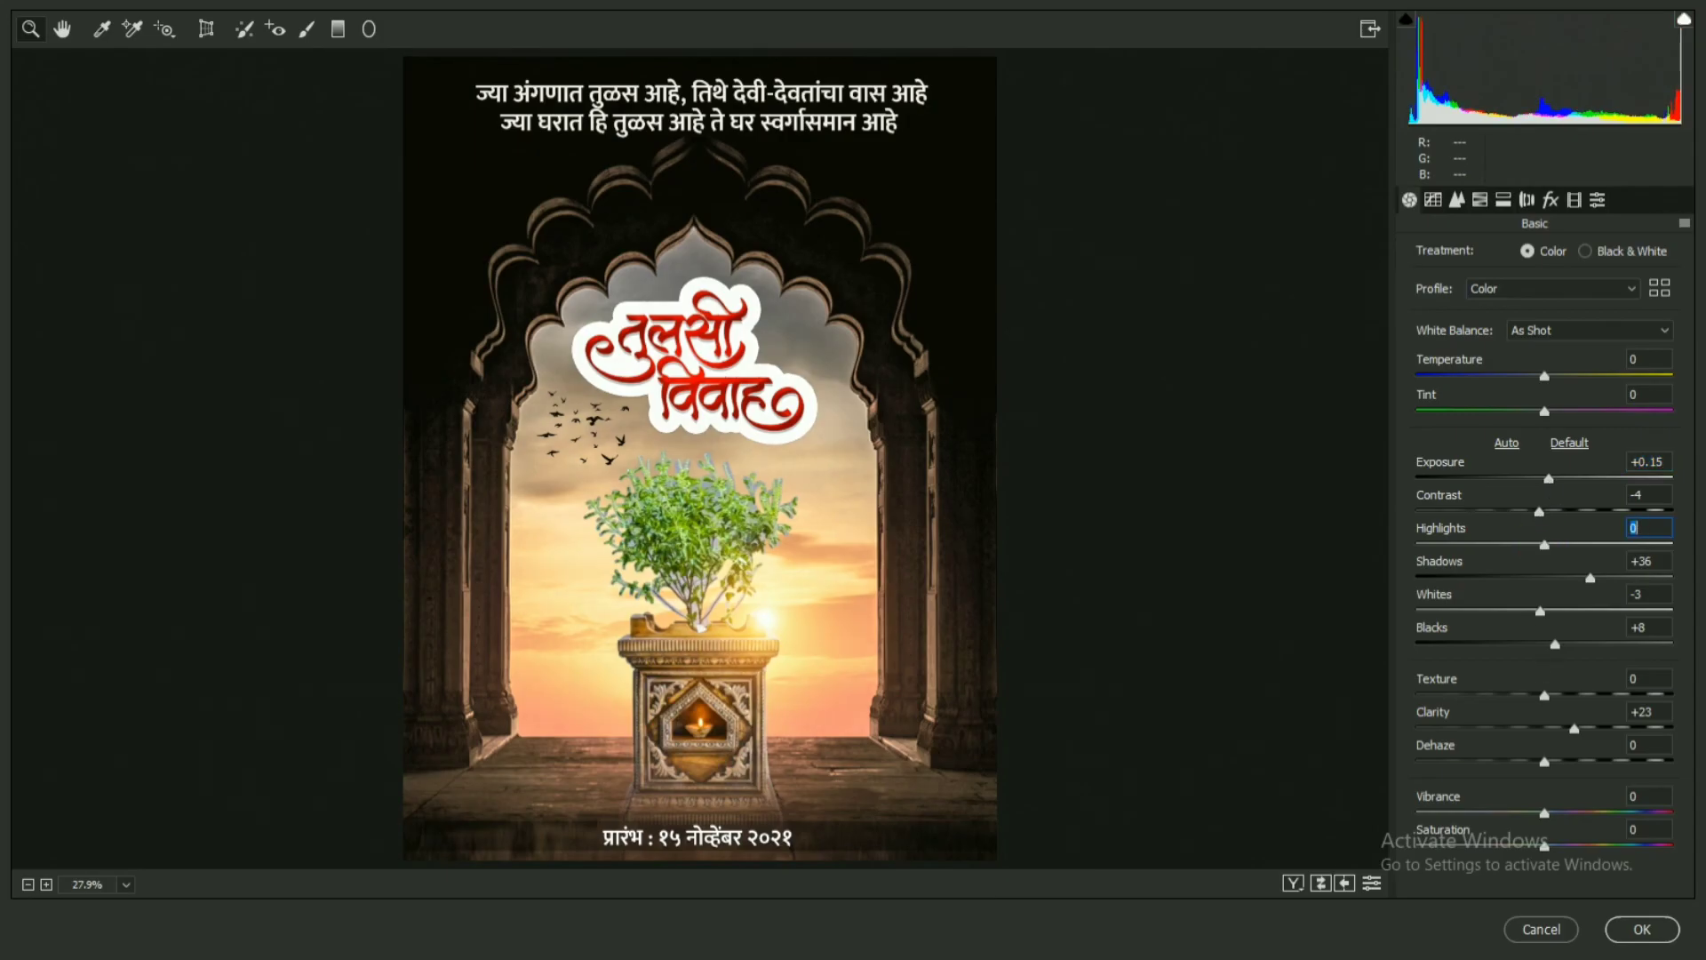
drag(1545, 627, 1556, 627)
drag(1554, 813, 1548, 761)
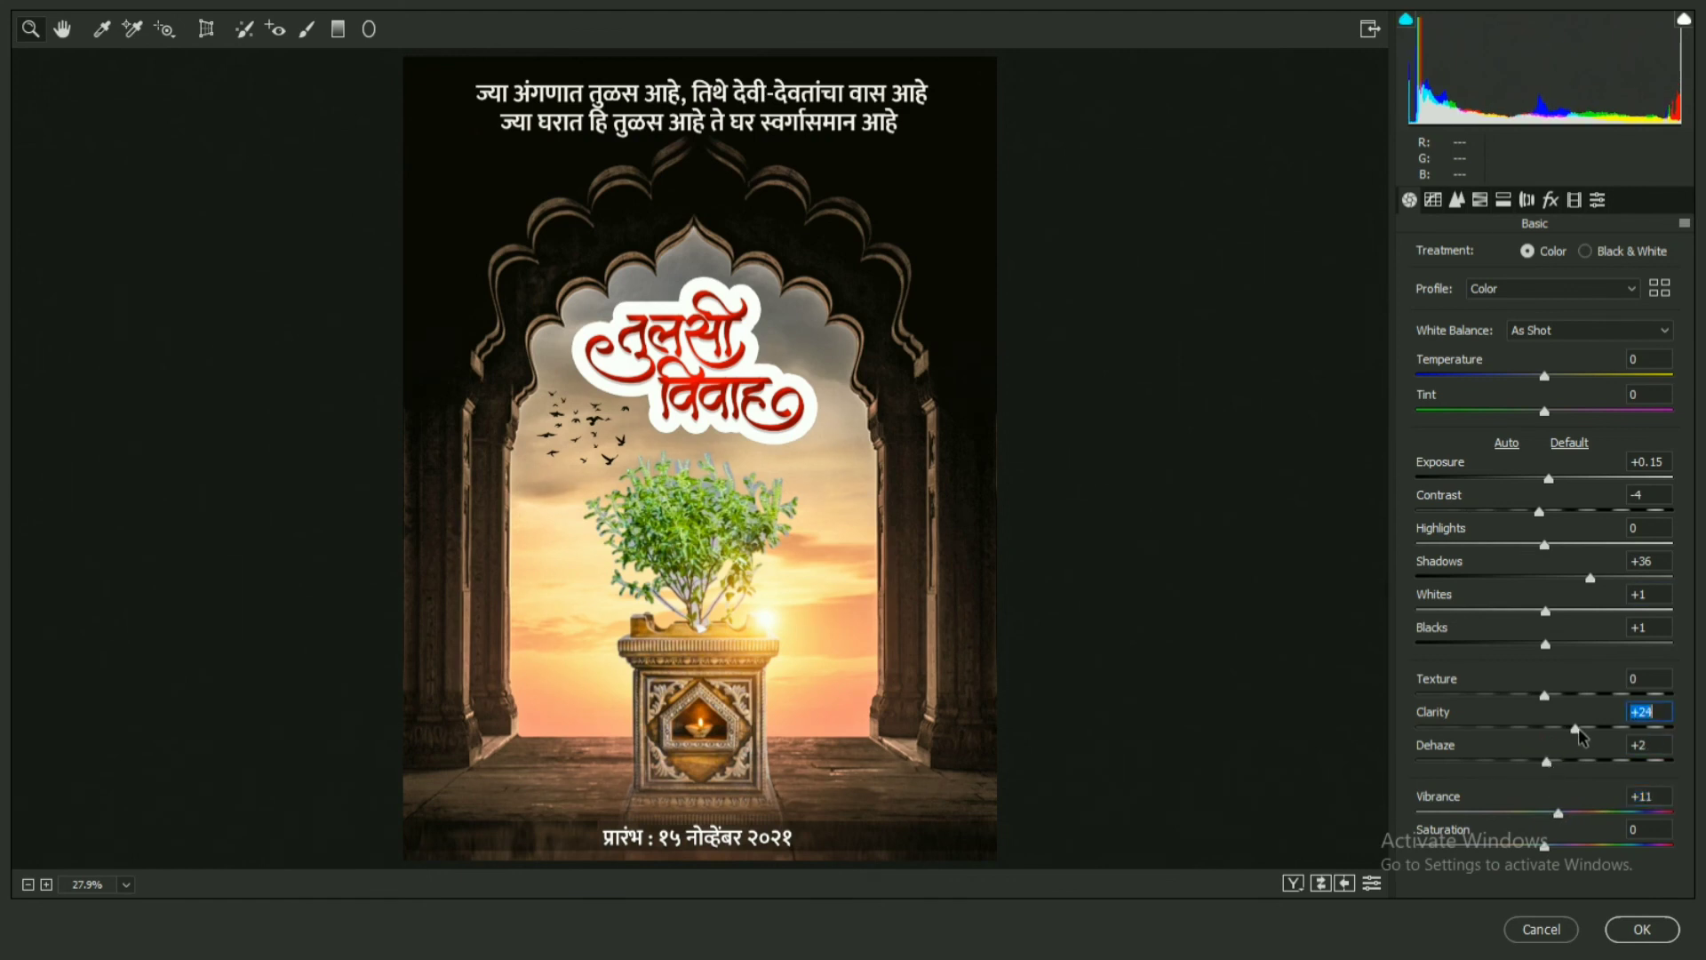
click(1457, 199)
drag(1481, 358, 1460, 357)
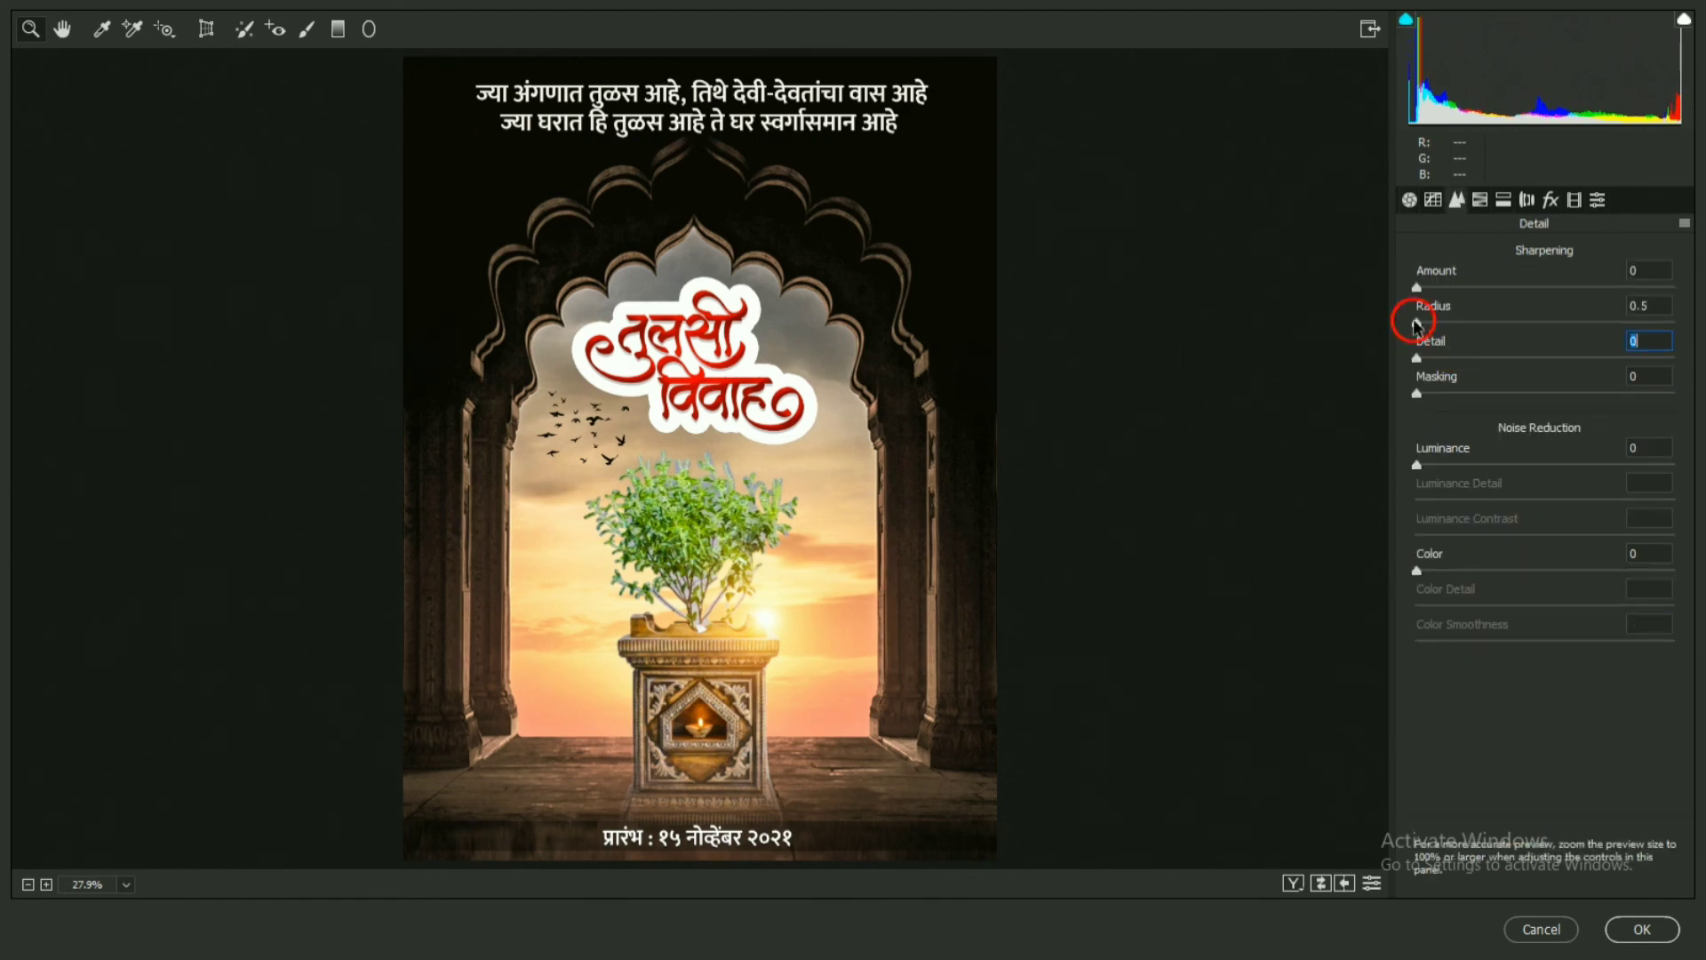
- Add light sharpening and lift the tone-curve highlights, darks and shadows
click(1417, 324)
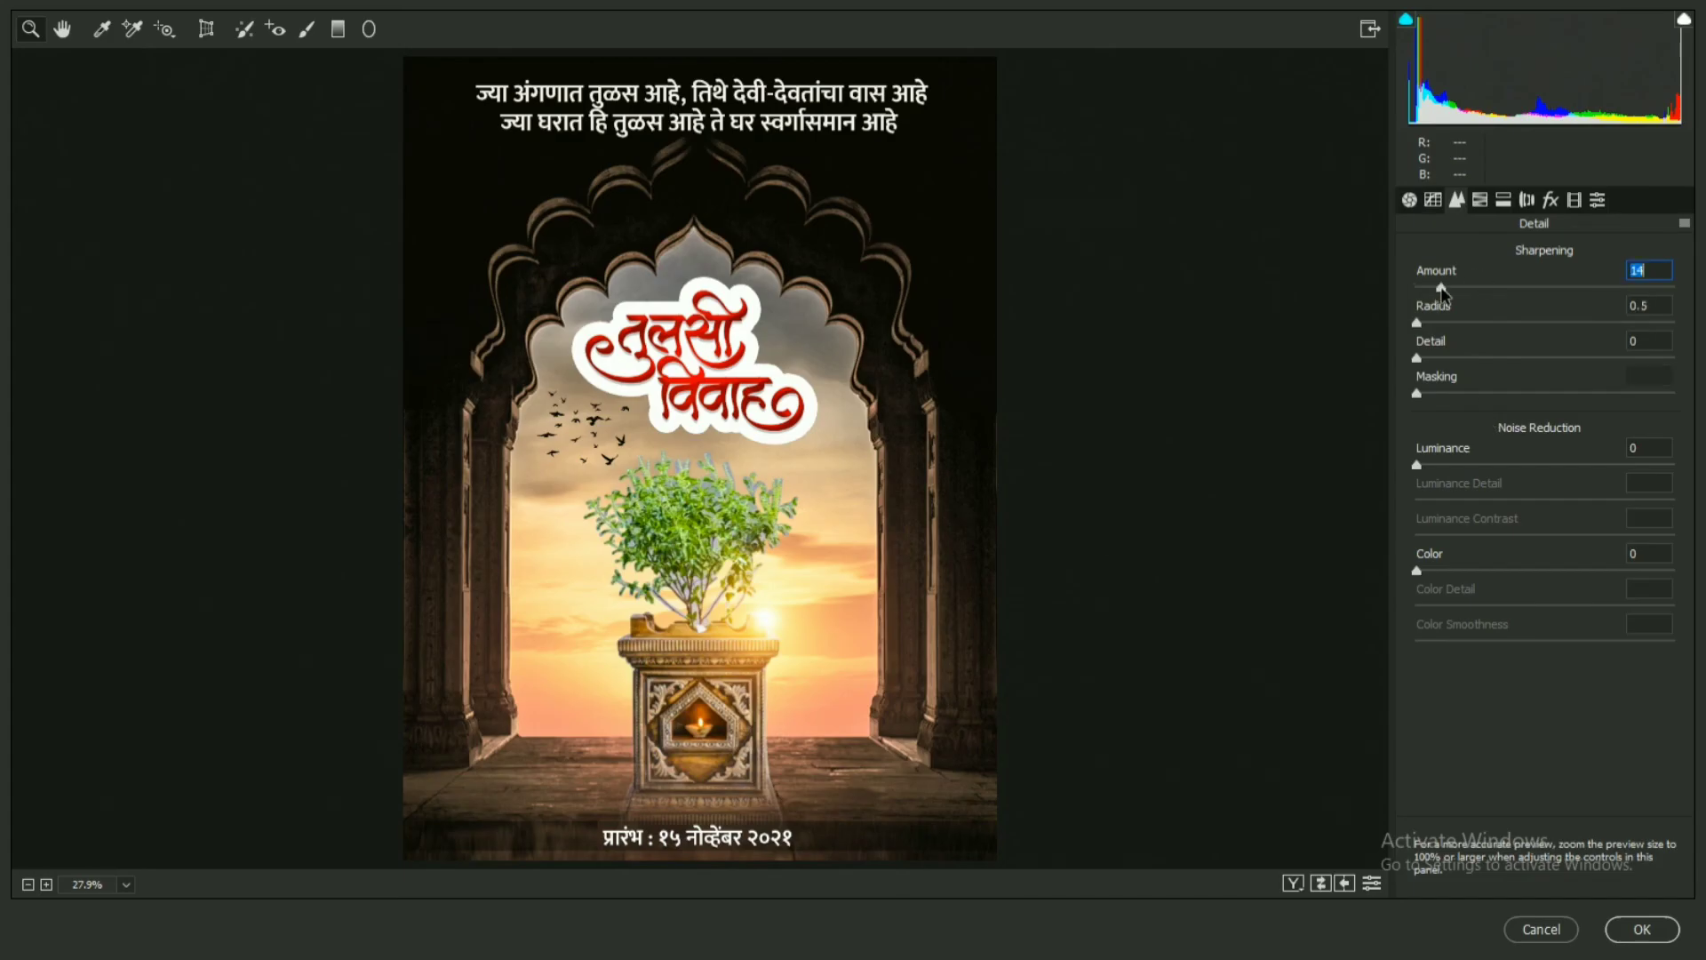
drag(1437, 351, 1442, 356)
click(1435, 199)
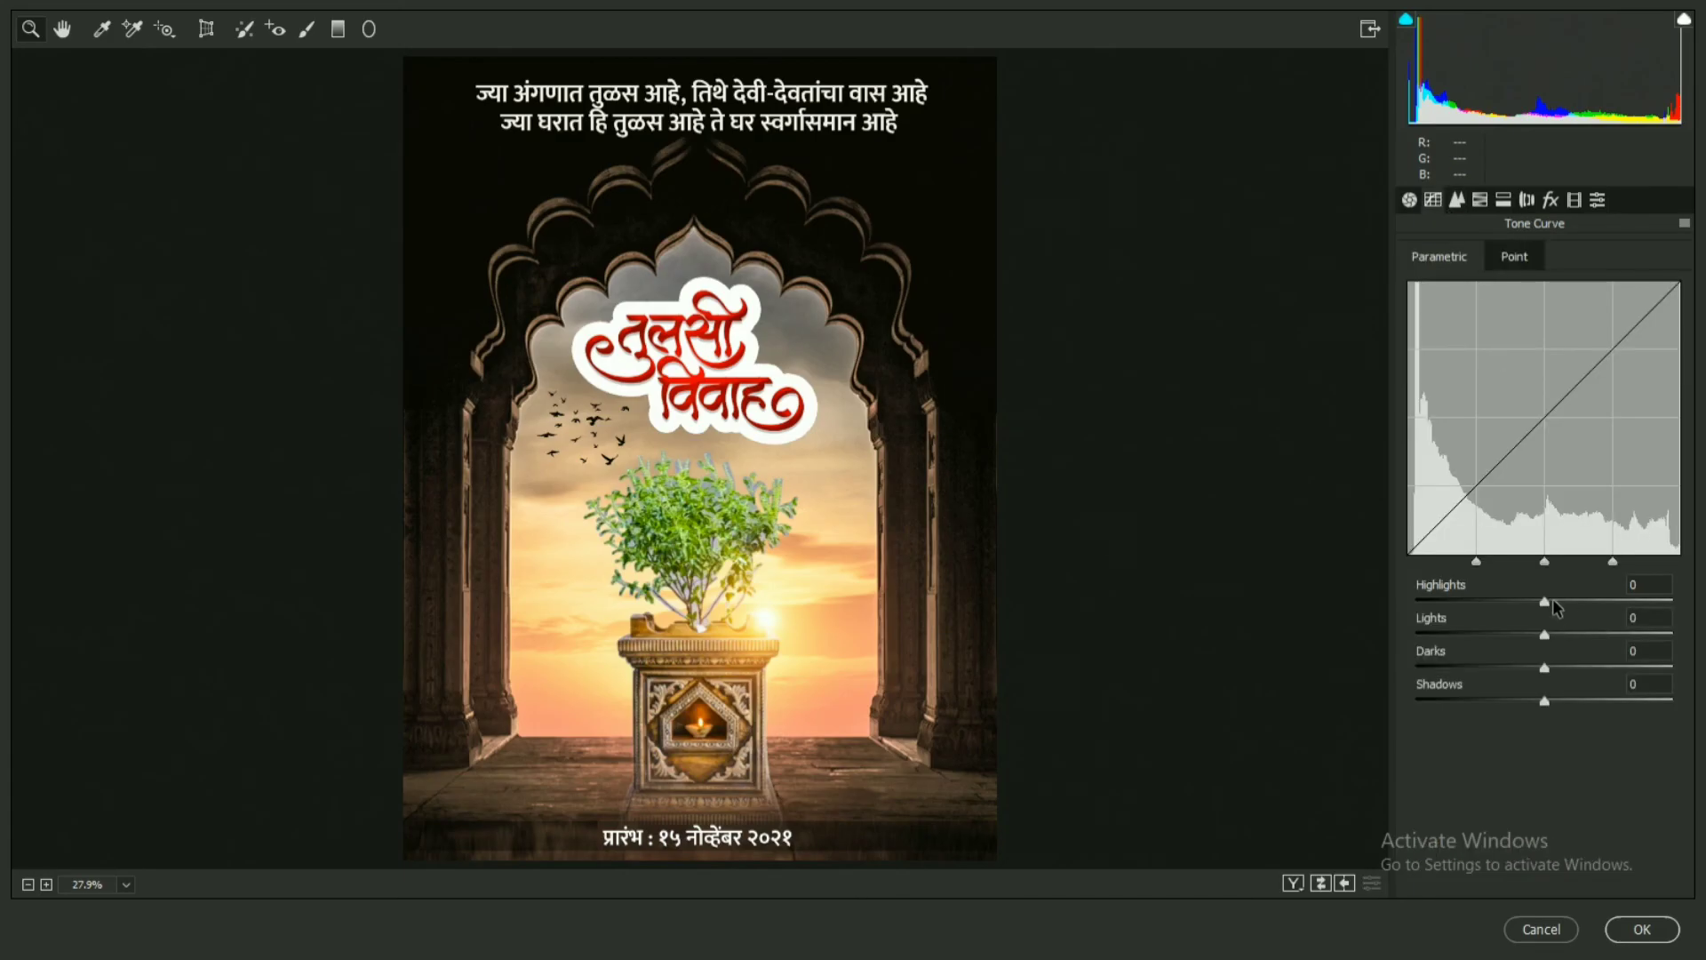
drag(1545, 602, 1568, 602)
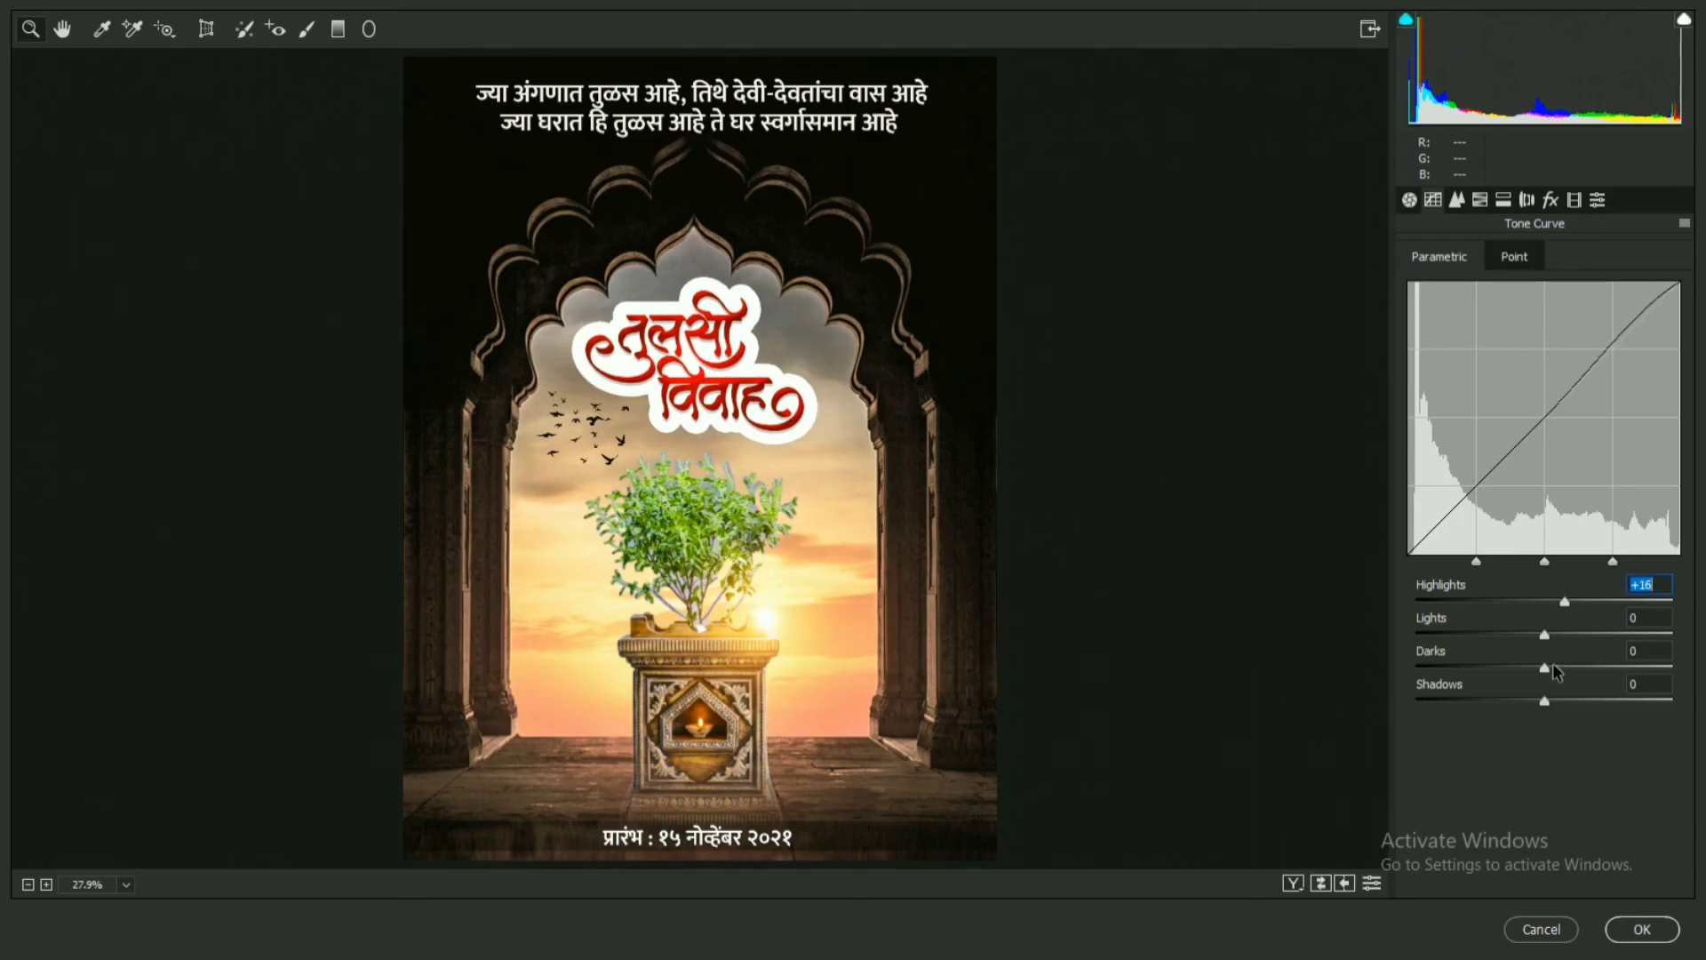
drag(1554, 667, 1560, 666)
click(1547, 700)
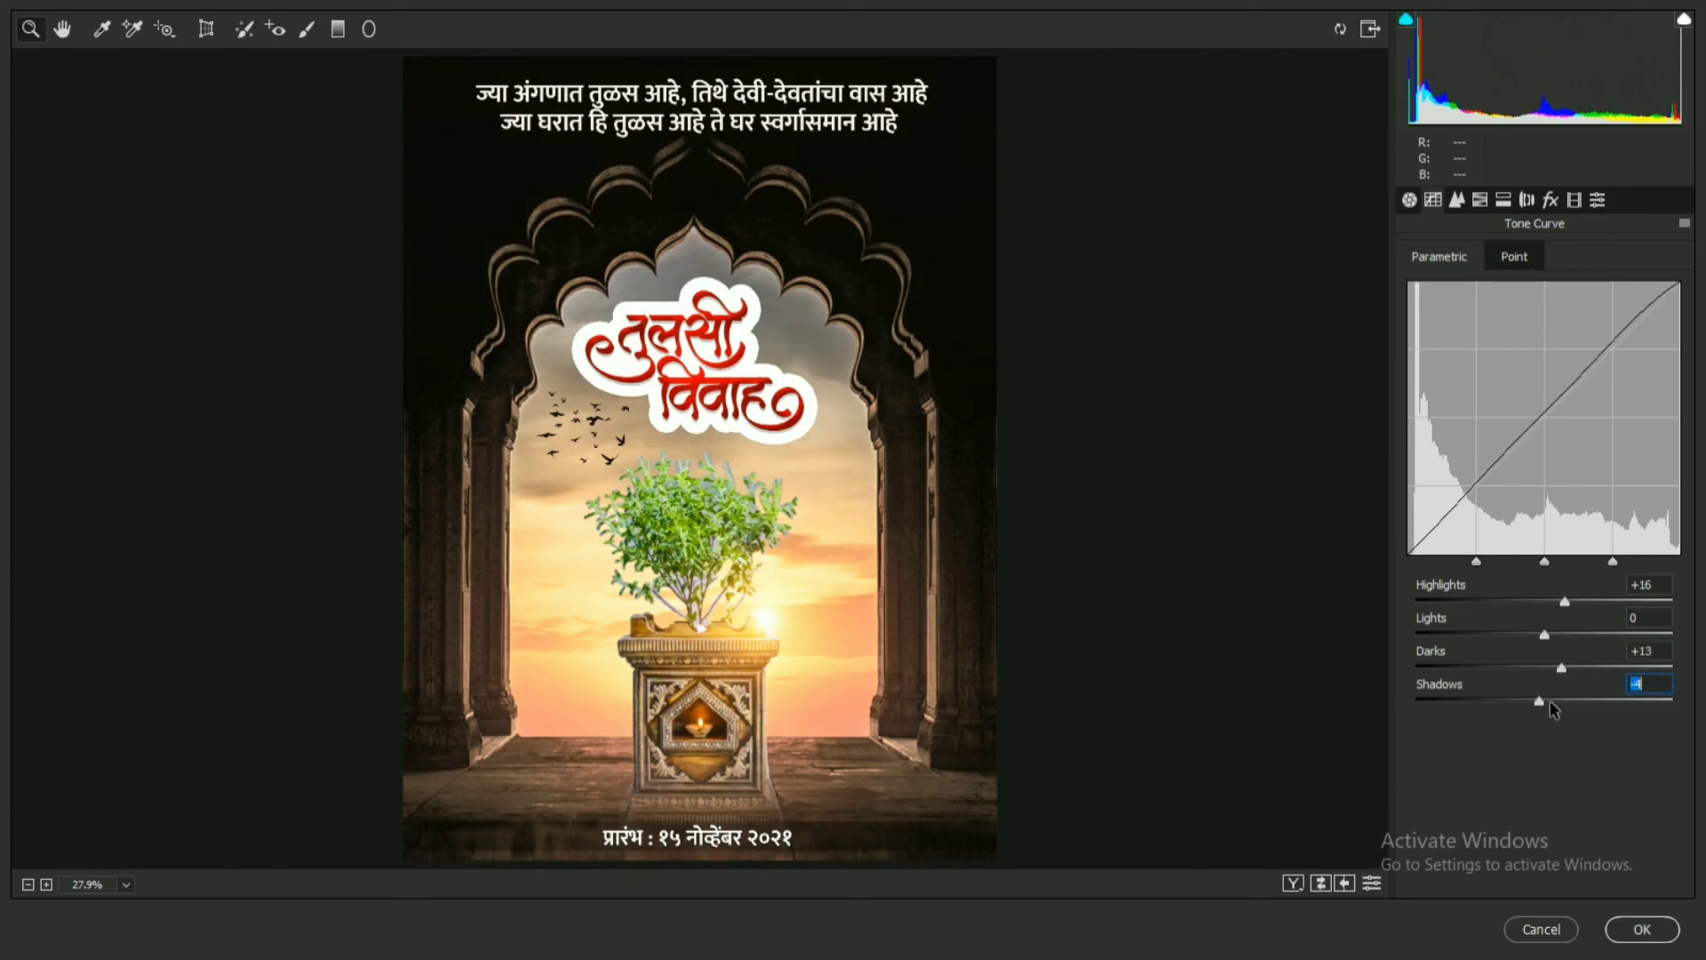
- Raise HSL saturation (Reds +19, Oranges +14, Yellows +12) and darken orange (-15) and yellow luminance
click(1527, 199)
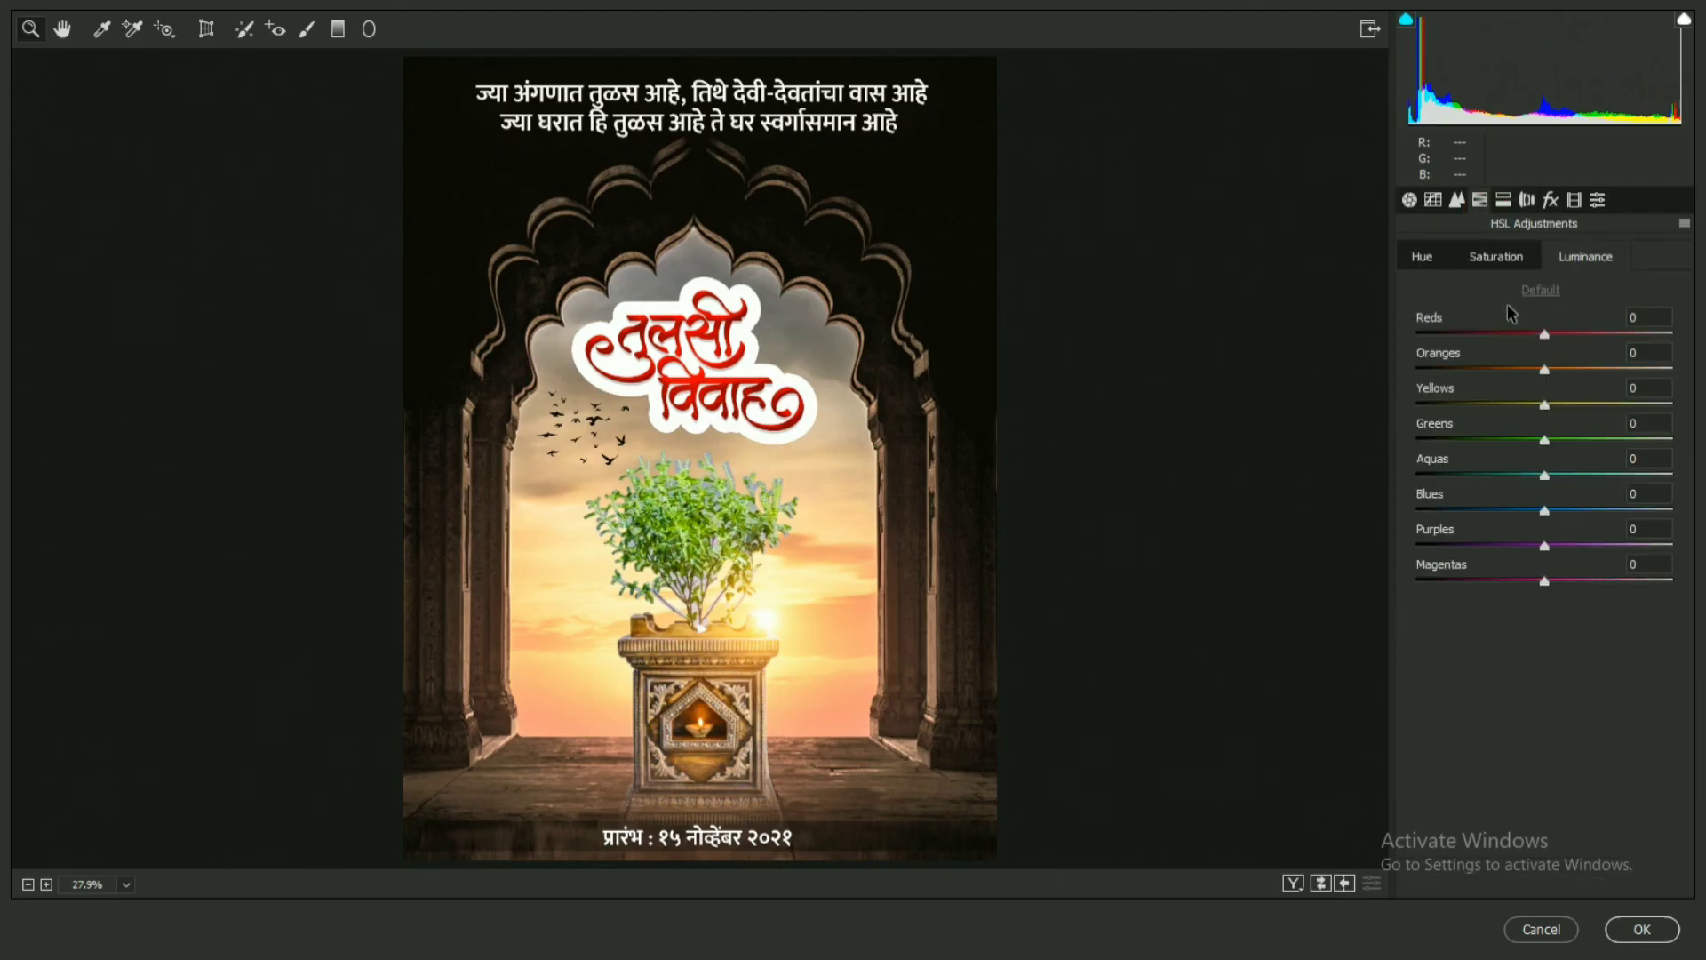
click(1497, 256)
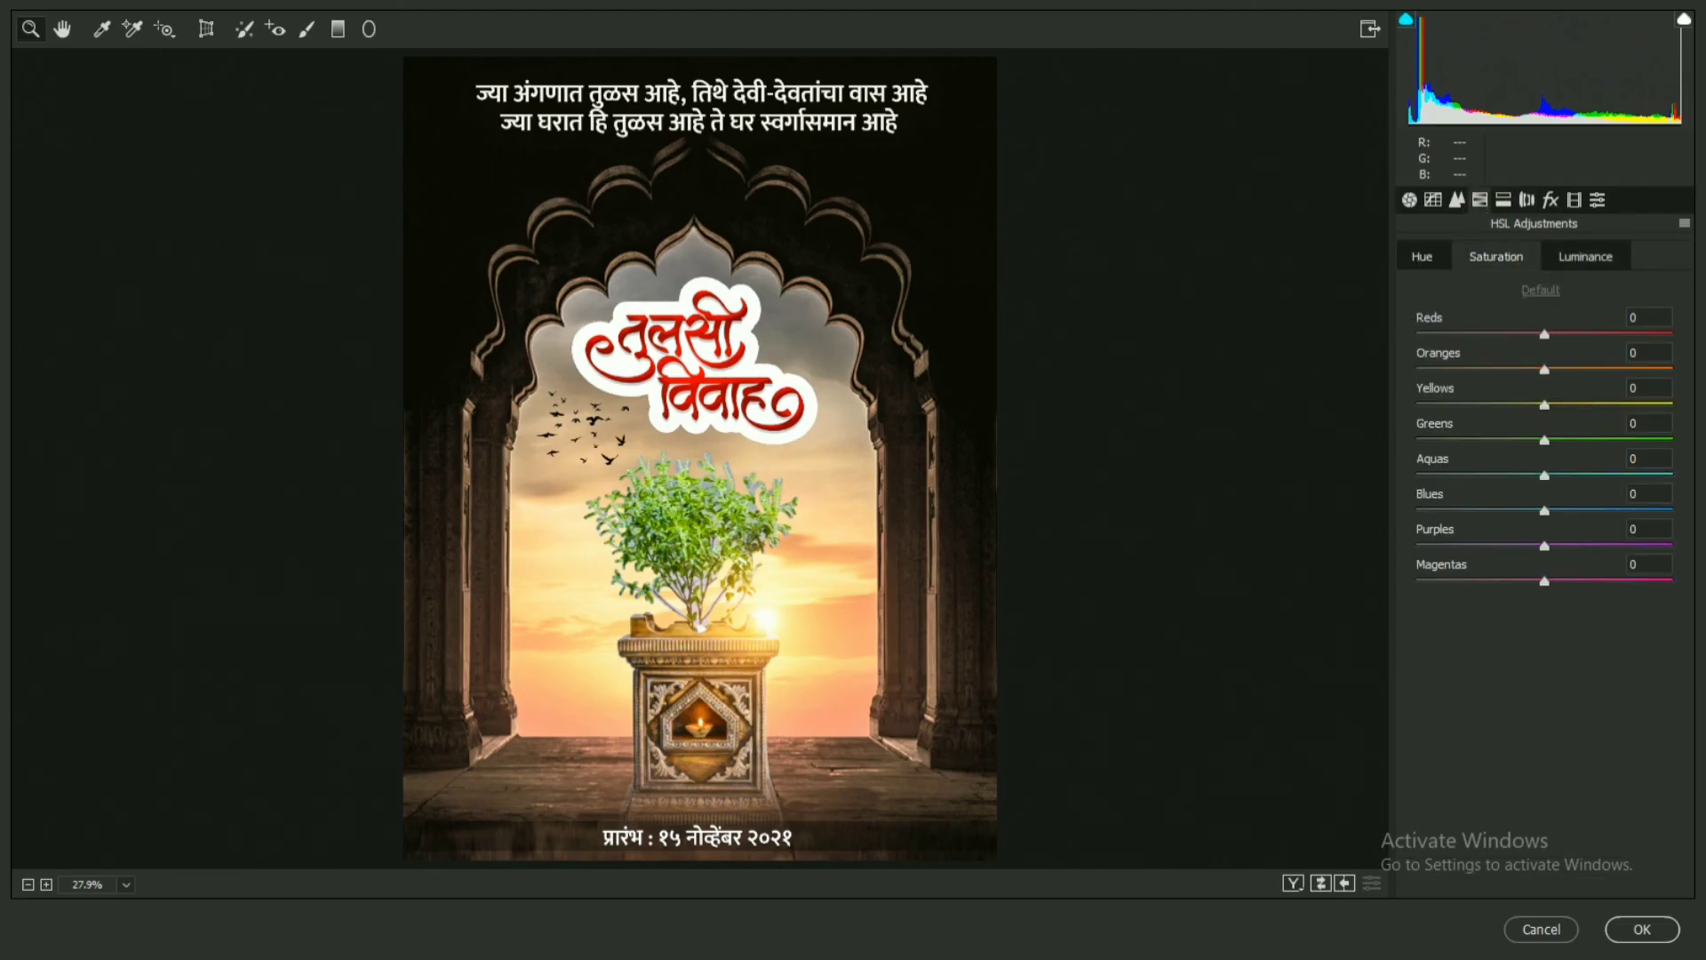
drag(1561, 332, 1570, 334)
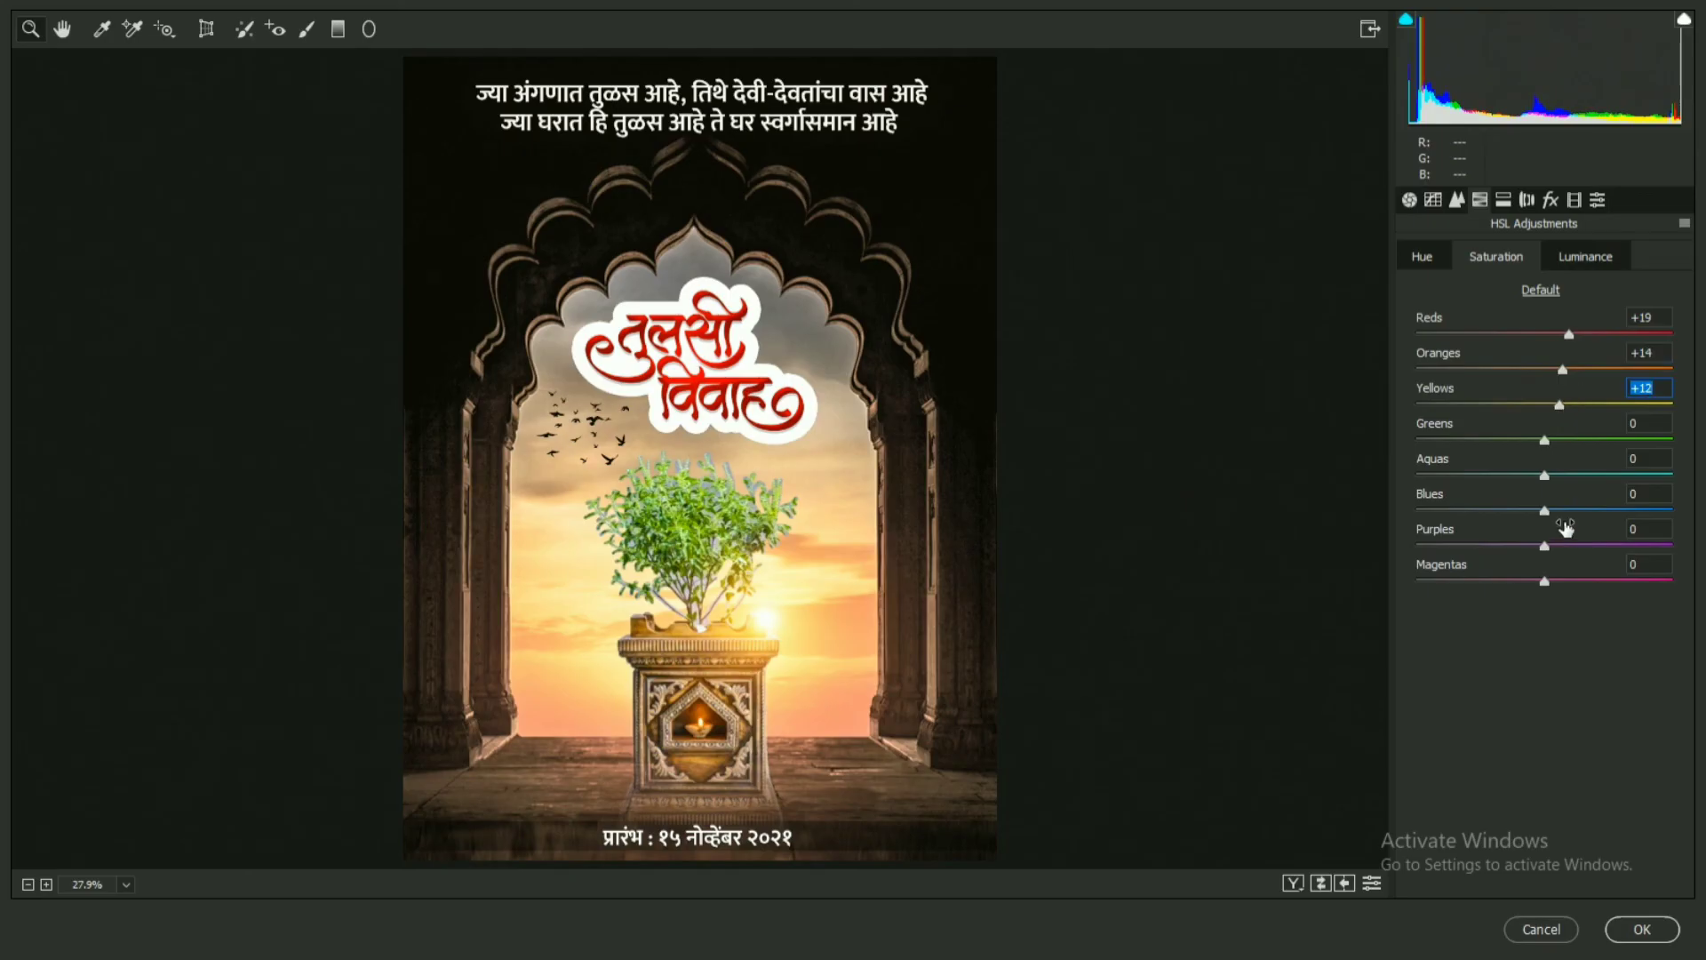
click(1563, 512)
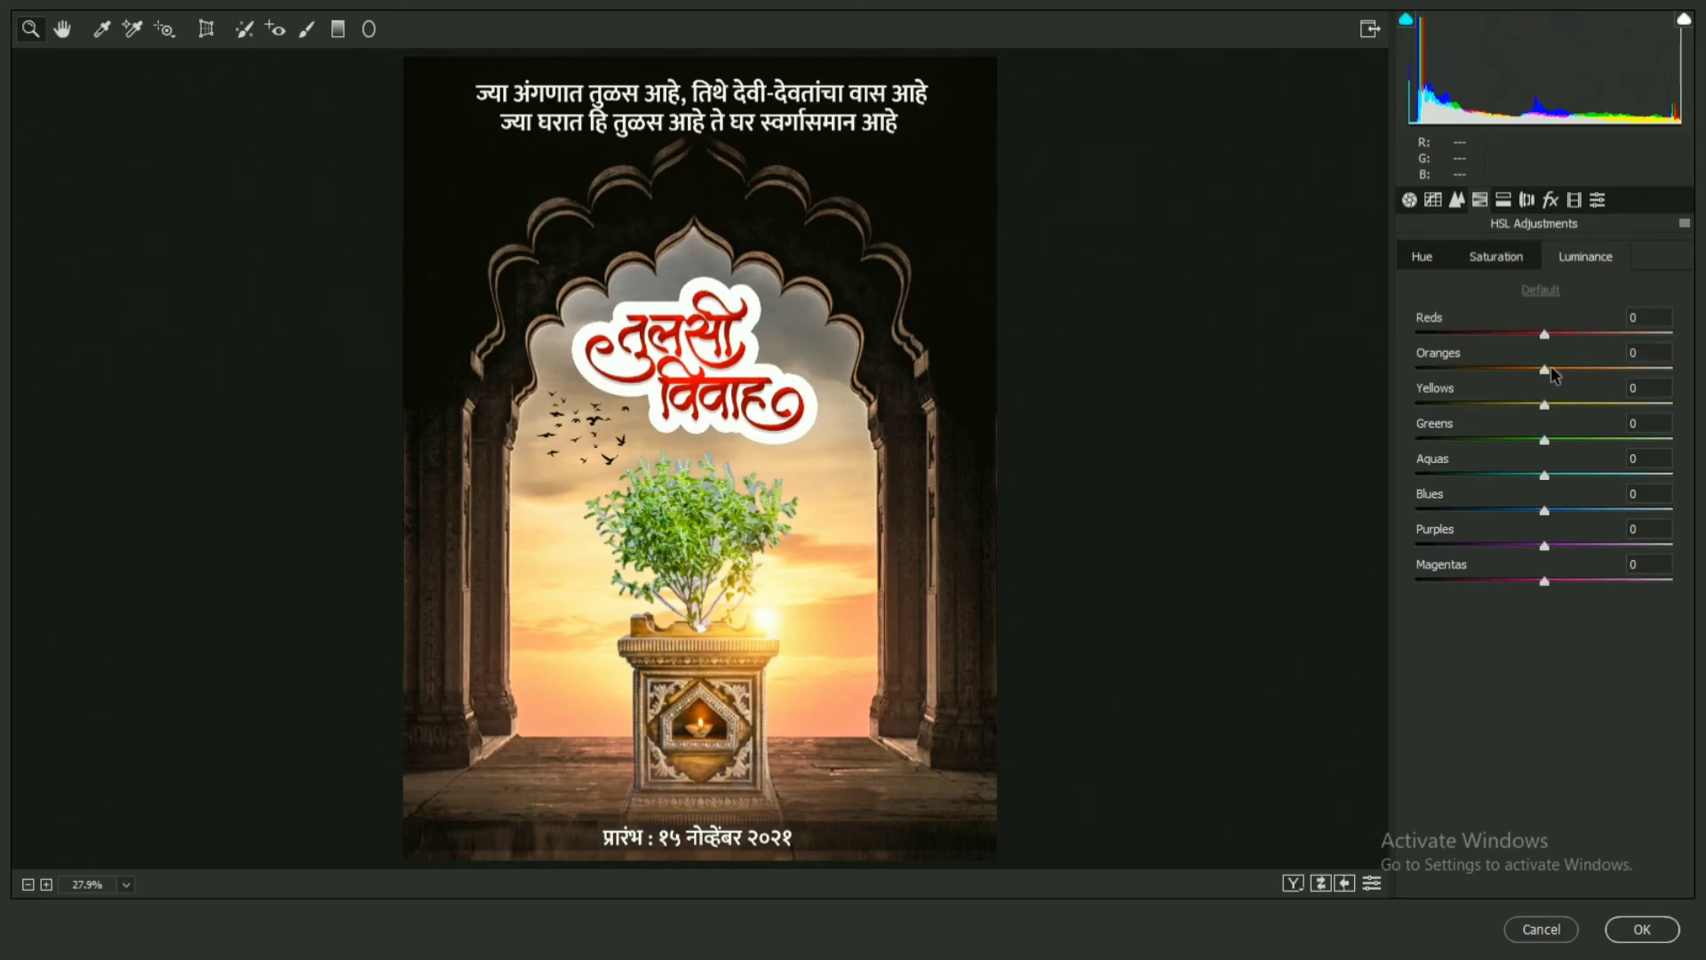
mouse_move(1546, 370)
mouse_down()
mouse_move(1528, 370)
mouse_move(1529, 405)
mouse_up()
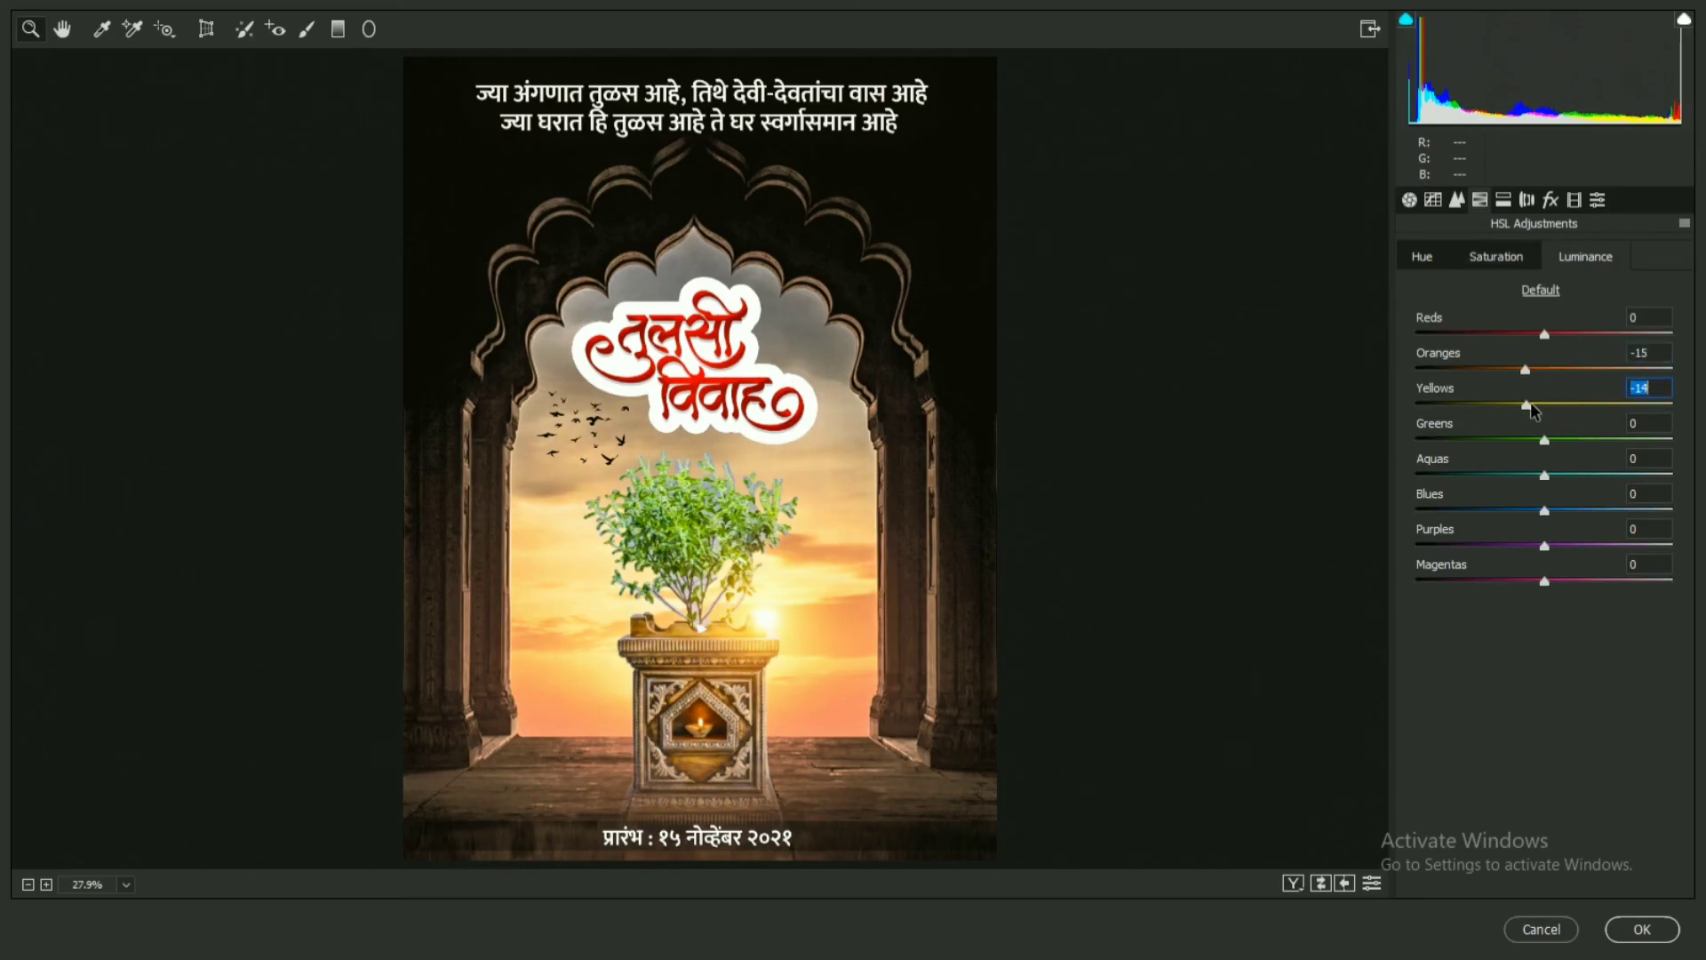
drag(1545, 335, 1559, 334)
- Add a faint split-toning tint to the highlights and apply the Camera Raw grade to the poster
click(1528, 201)
click(1504, 199)
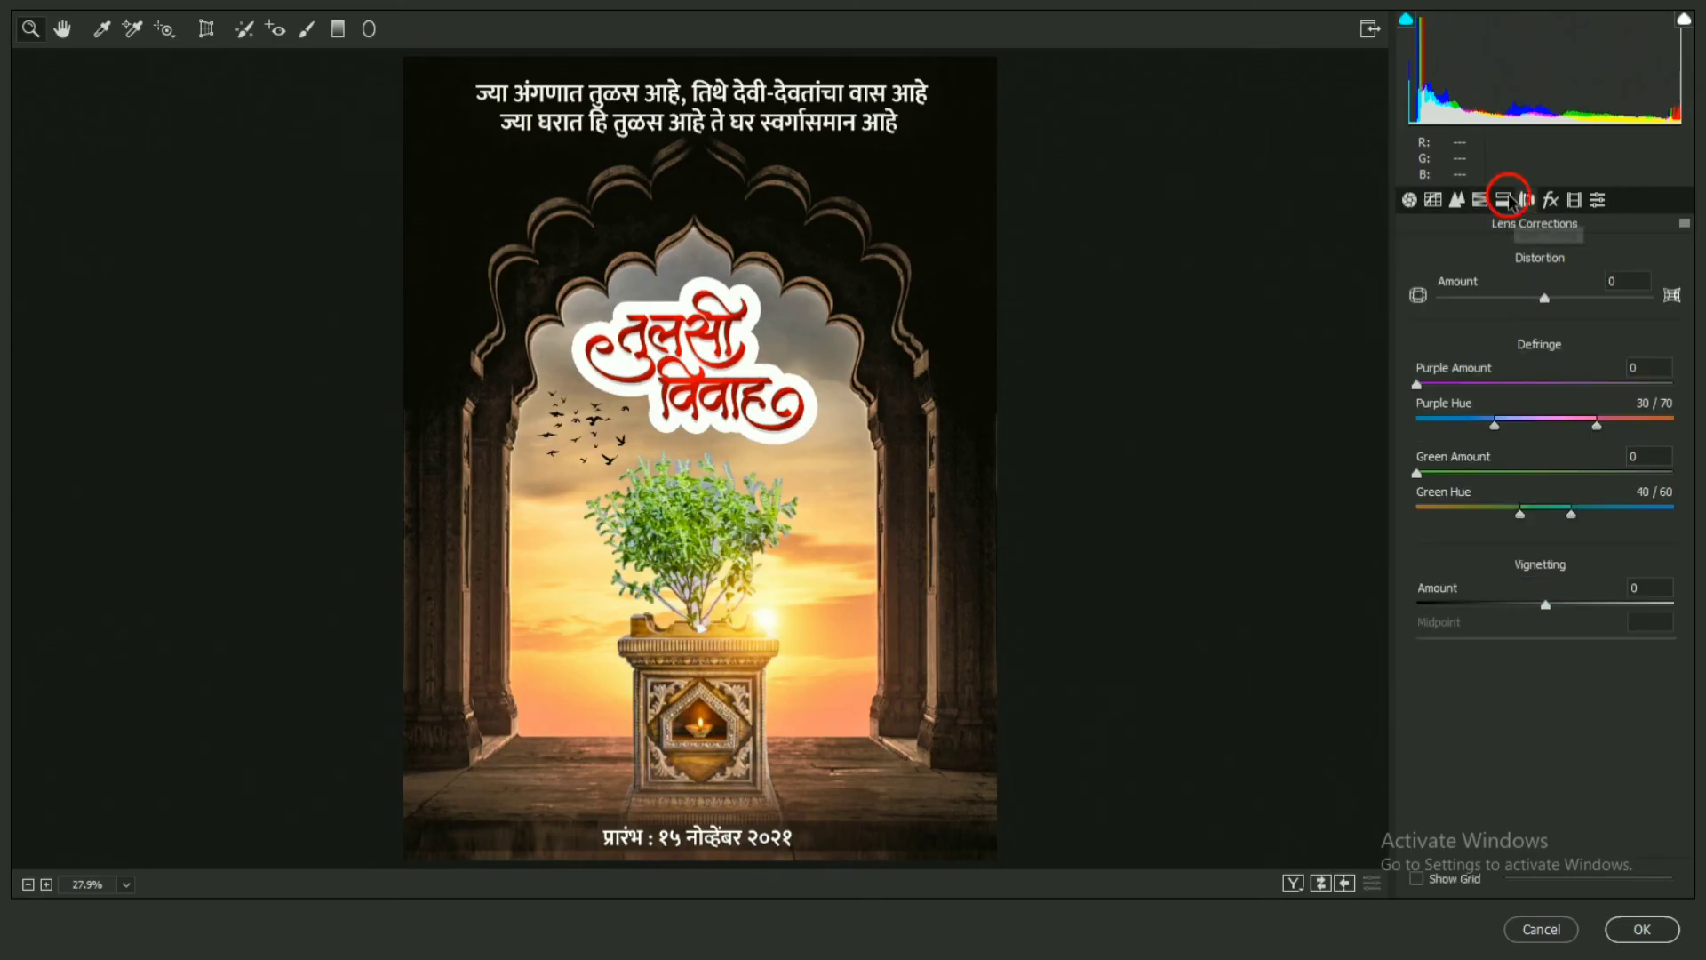
drag(1423, 326, 1428, 324)
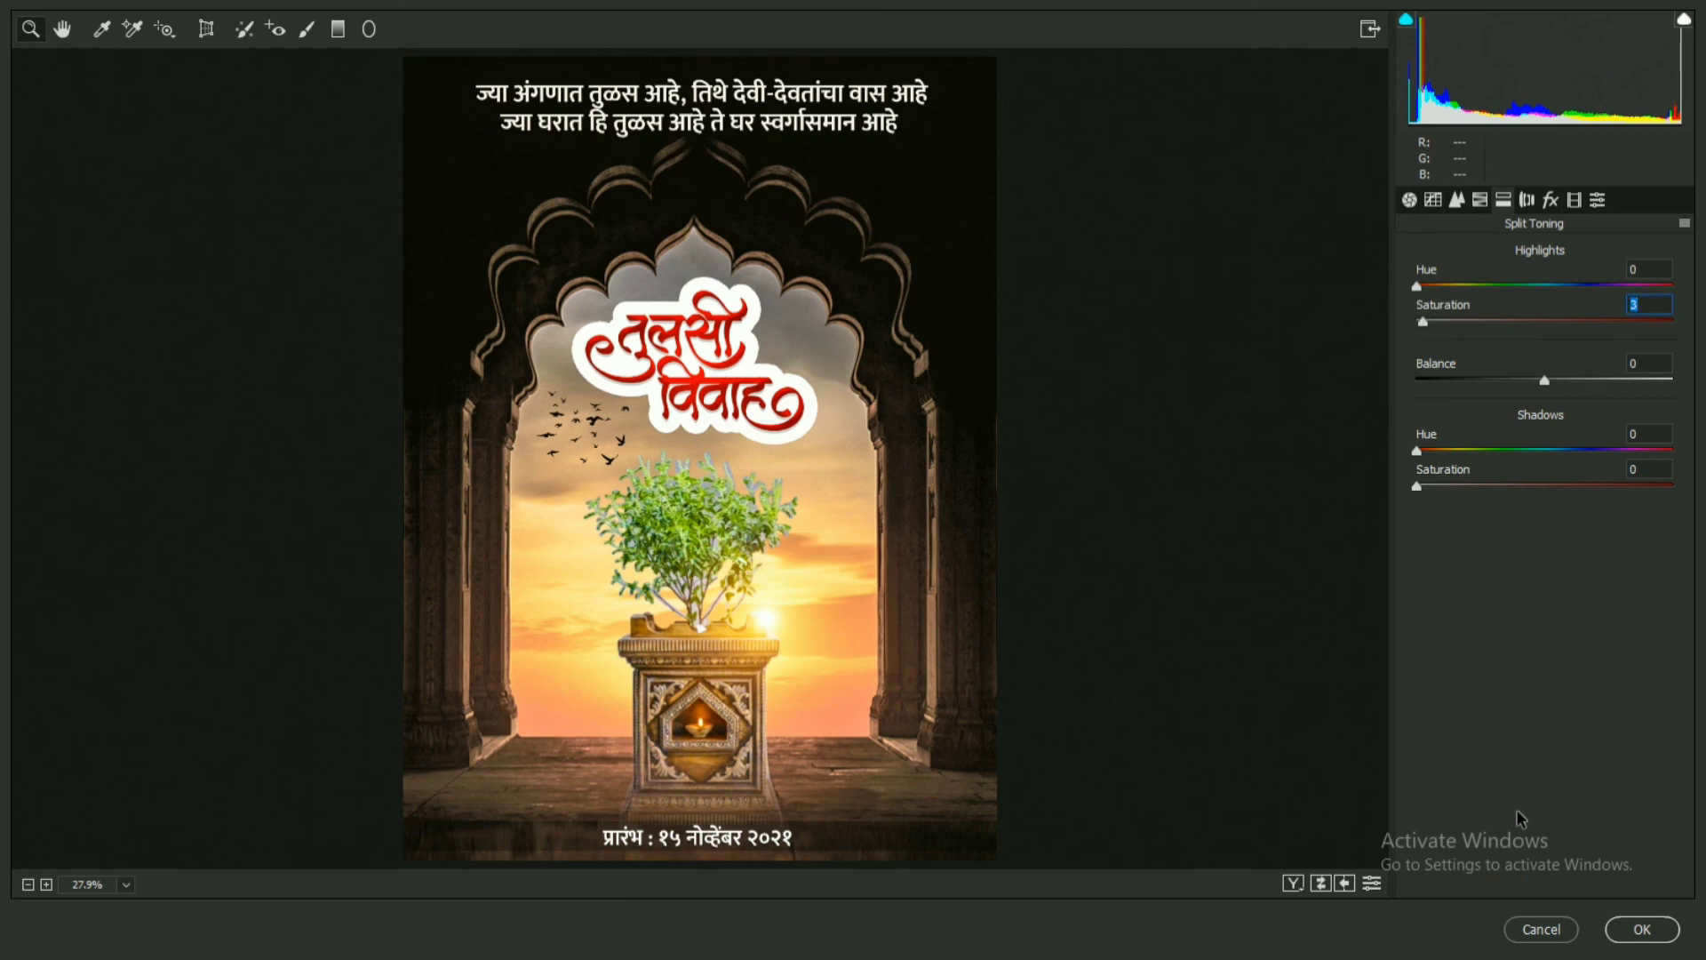
click(1640, 930)
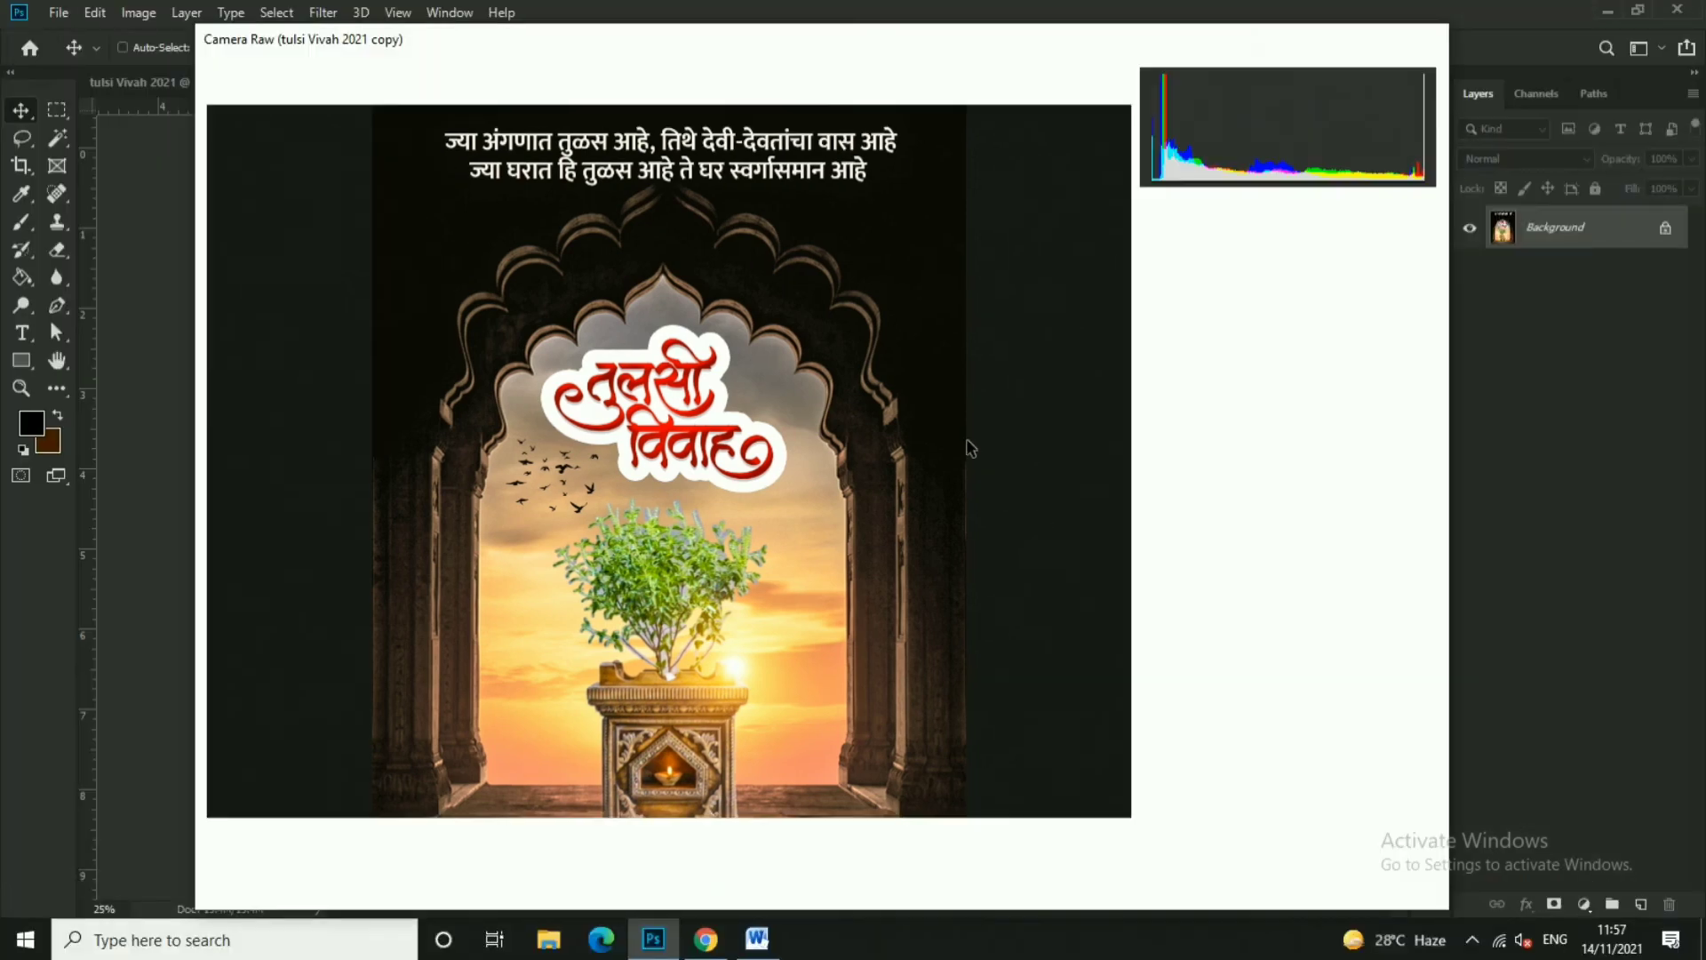